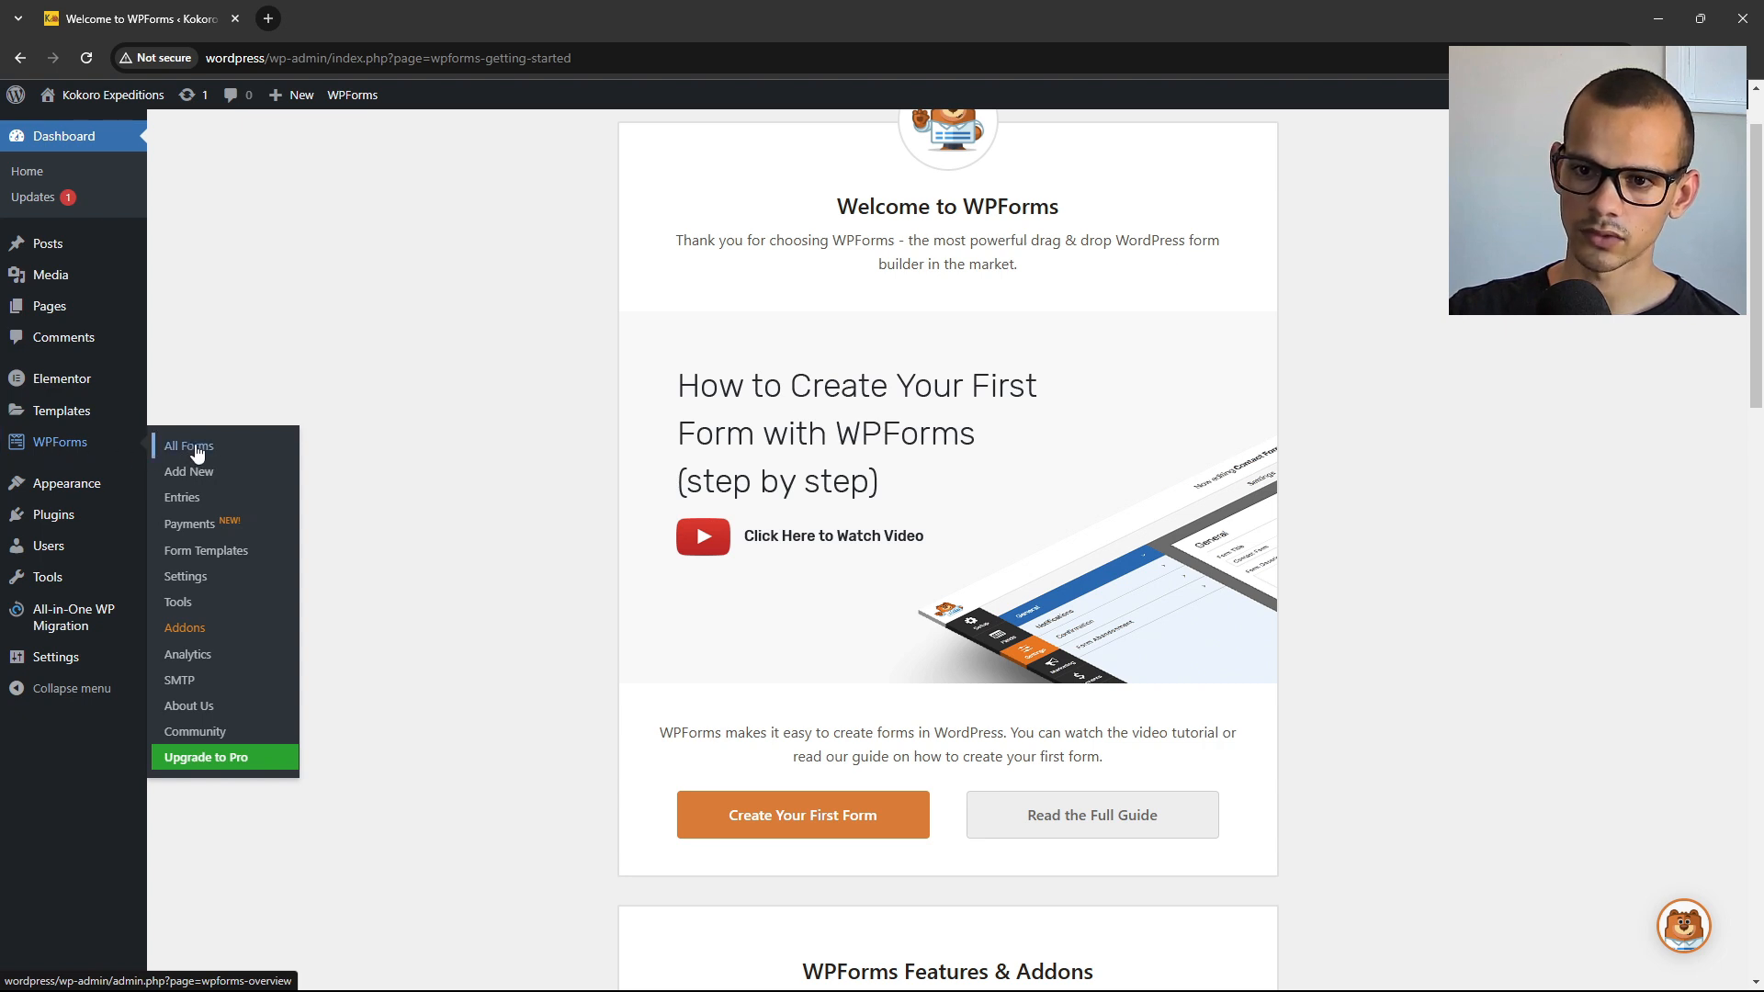
# Open WPForms All Forms and confirm that no forms exist yet.
pyautogui.click(194, 449)
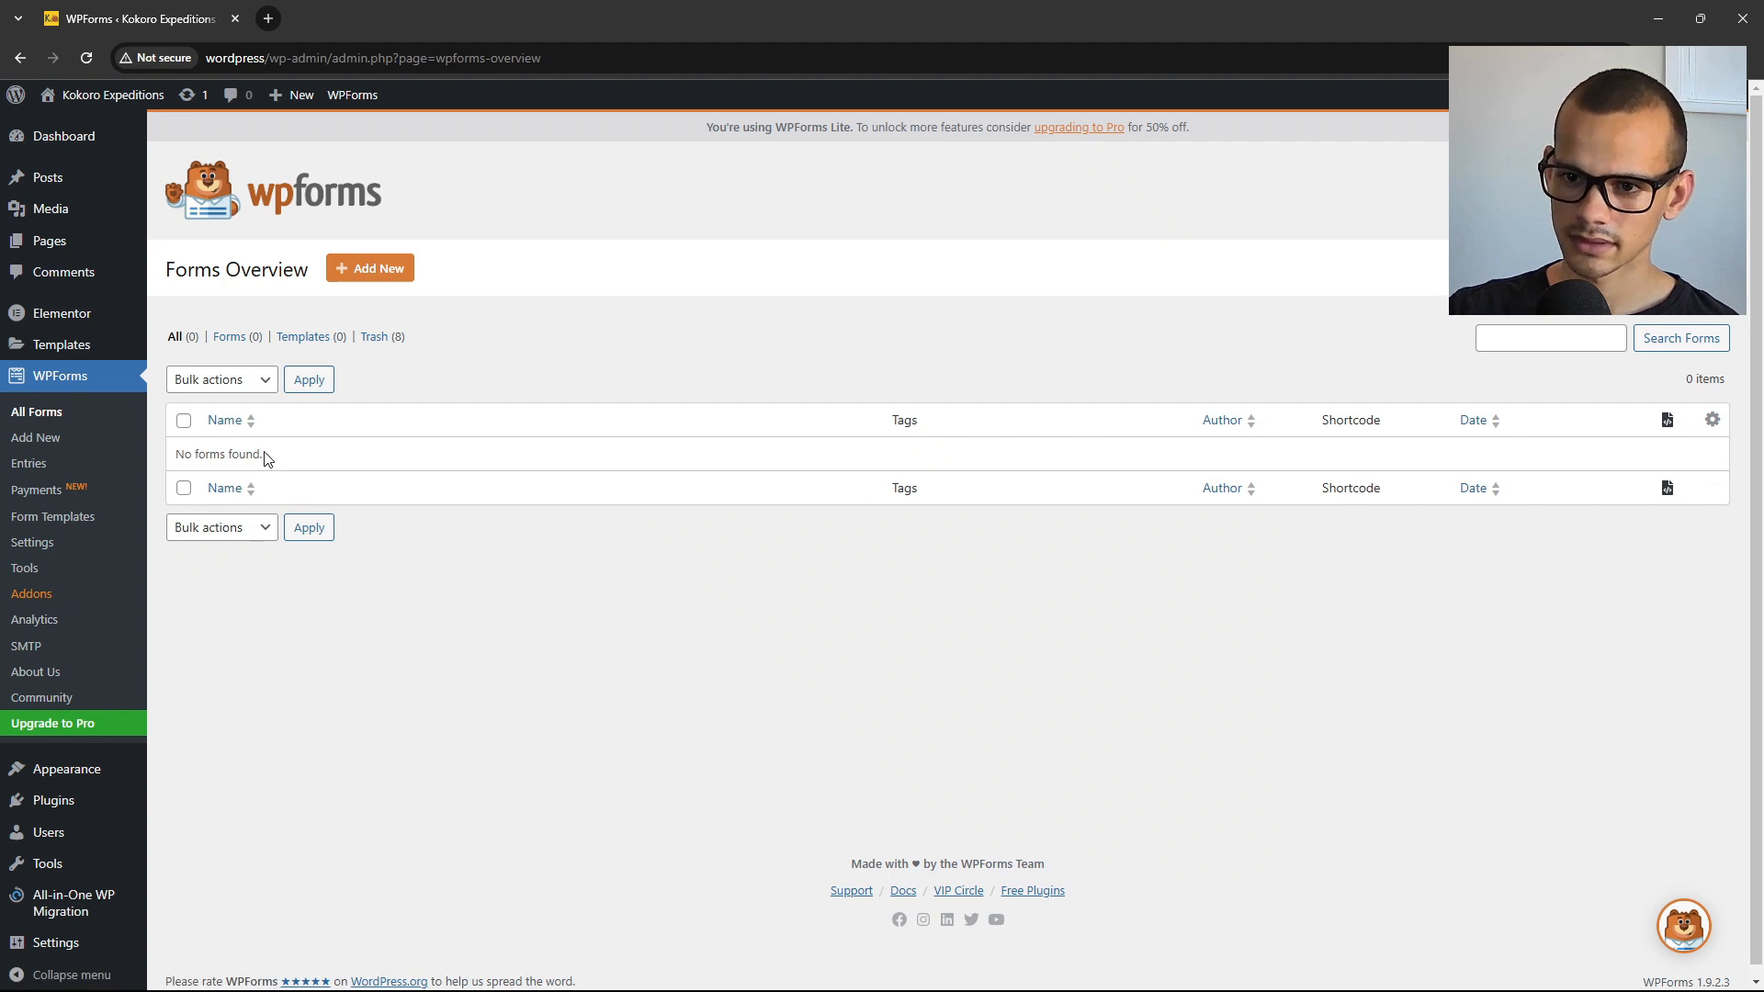
pyautogui.moveTo(262, 459); pyautogui.dragTo(179, 457)
pyautogui.click(234, 453)
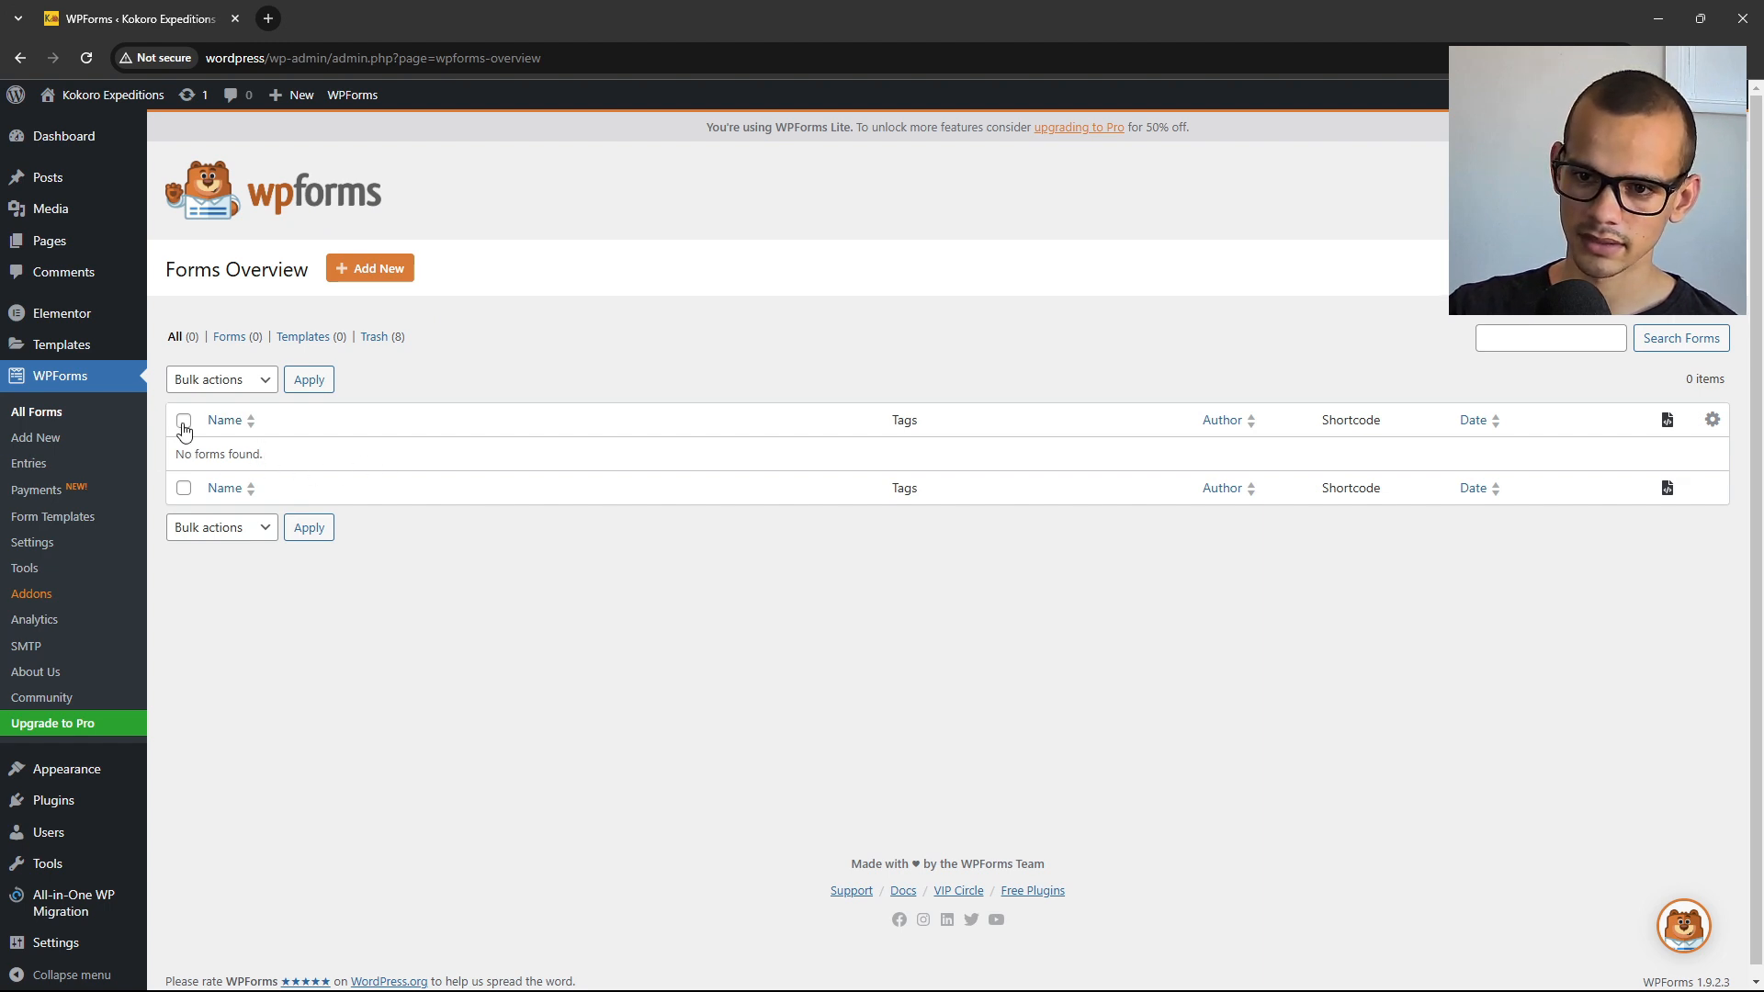
# Set Bulk actions to Move to Trash, then use Add New to start a new form.
pyautogui.click(241, 382)
pyautogui.click(224, 433)
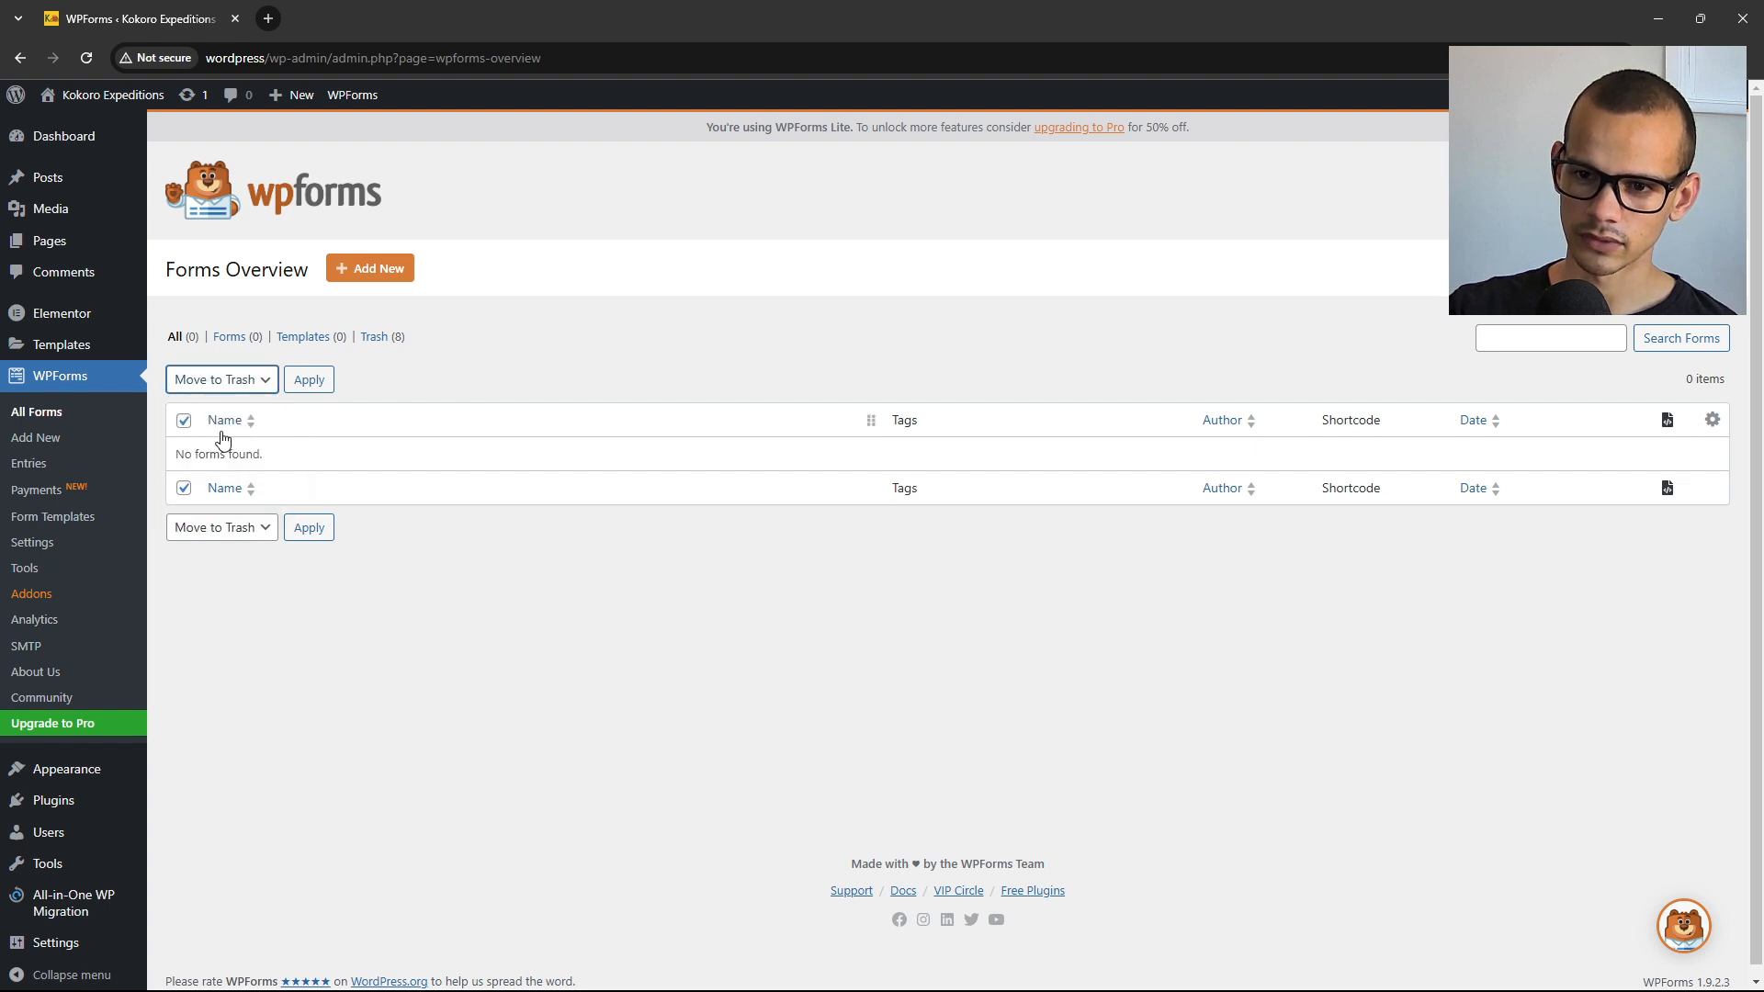
pyautogui.click(265, 384)
pyautogui.click(264, 391)
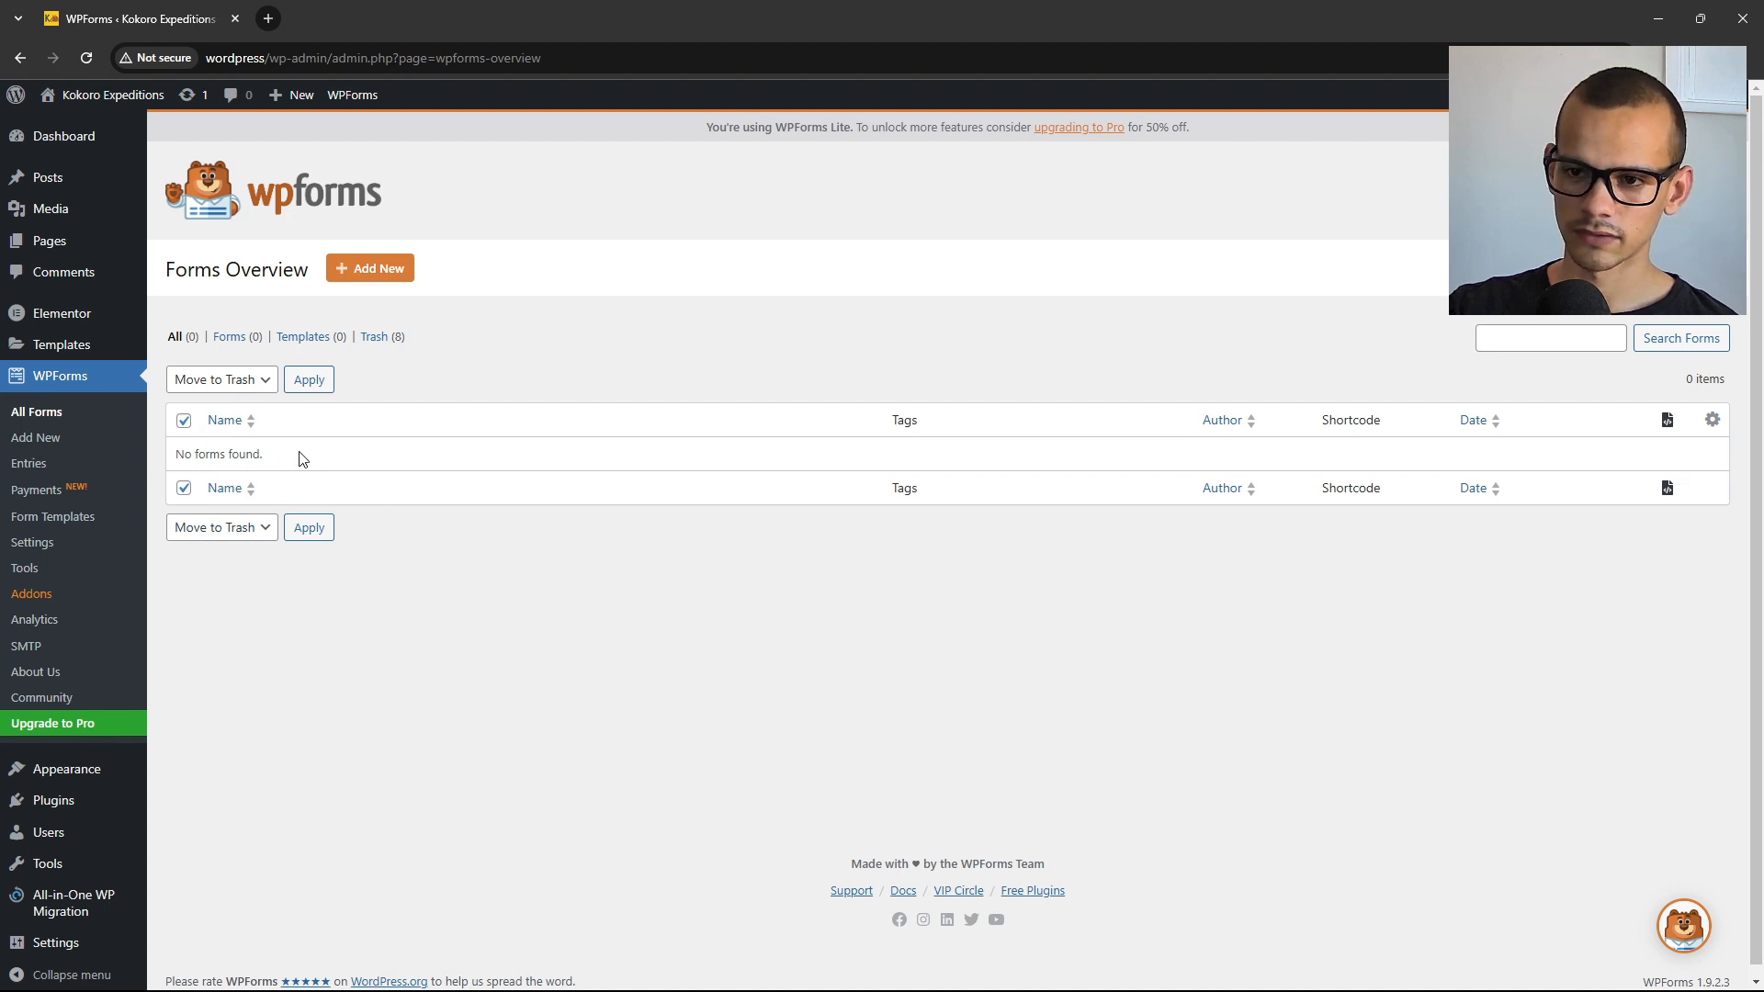
pyautogui.click(361, 269)
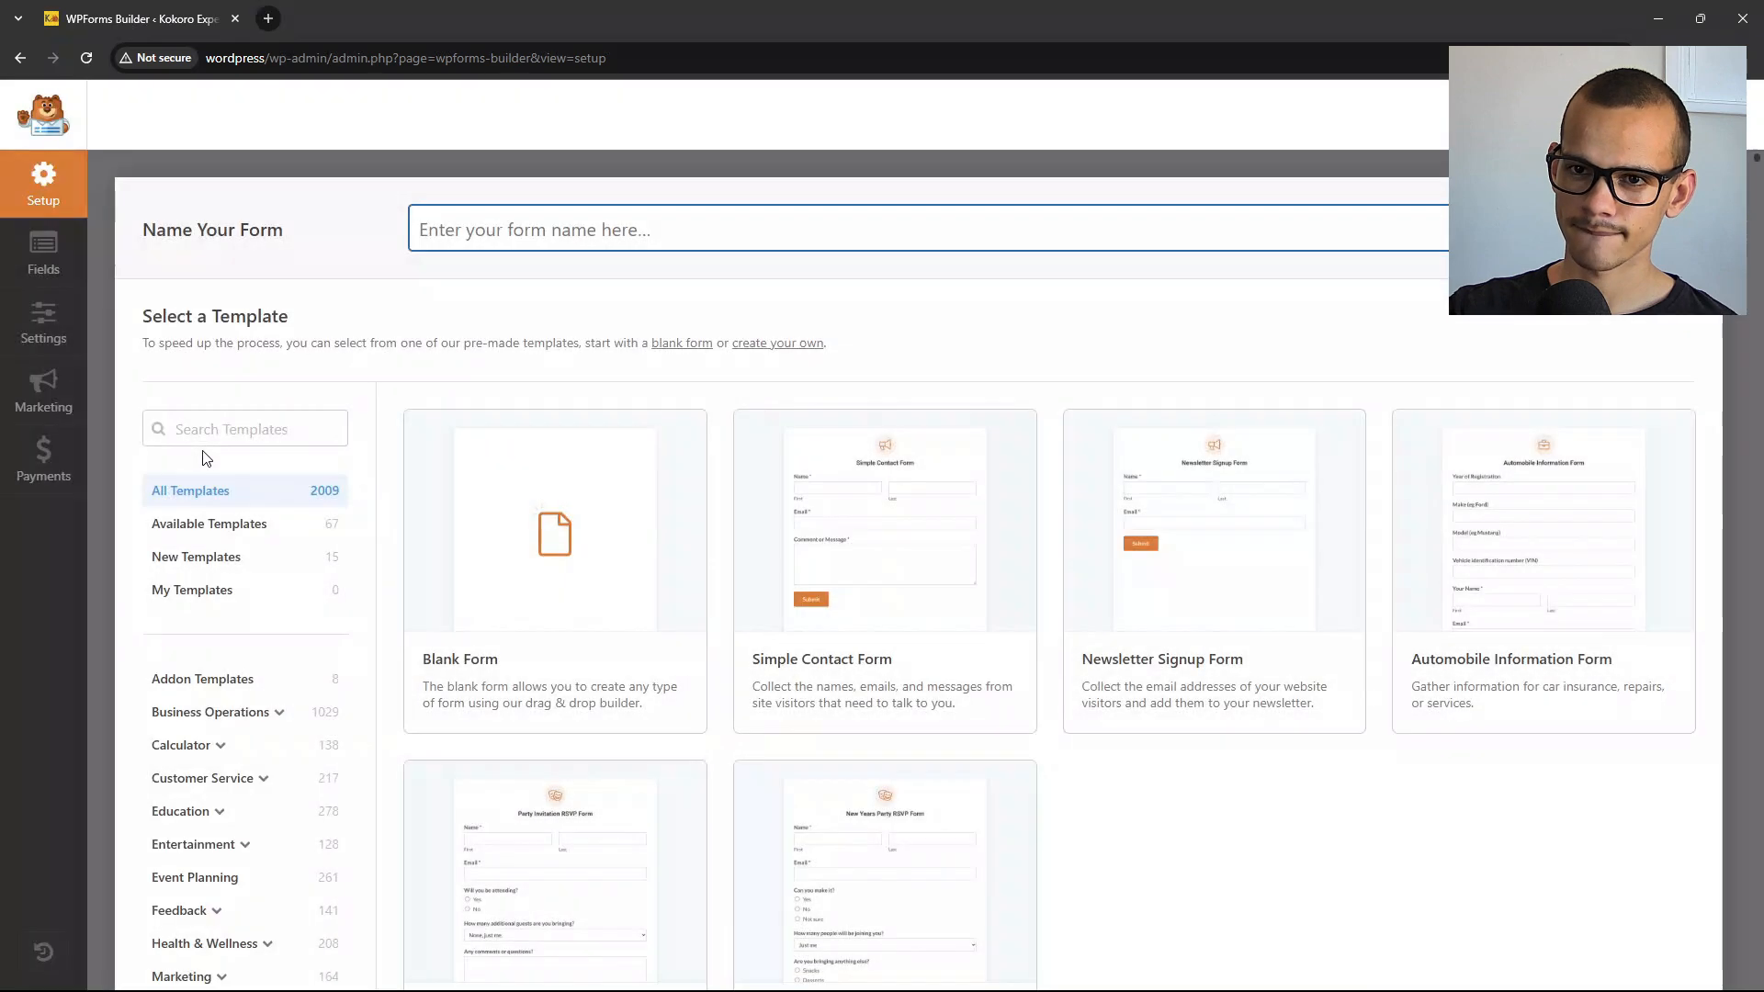
# Create a Blank Form and add Name, Email and Paragraph Text fields in that order.
pyautogui.moveTo(482, 663)
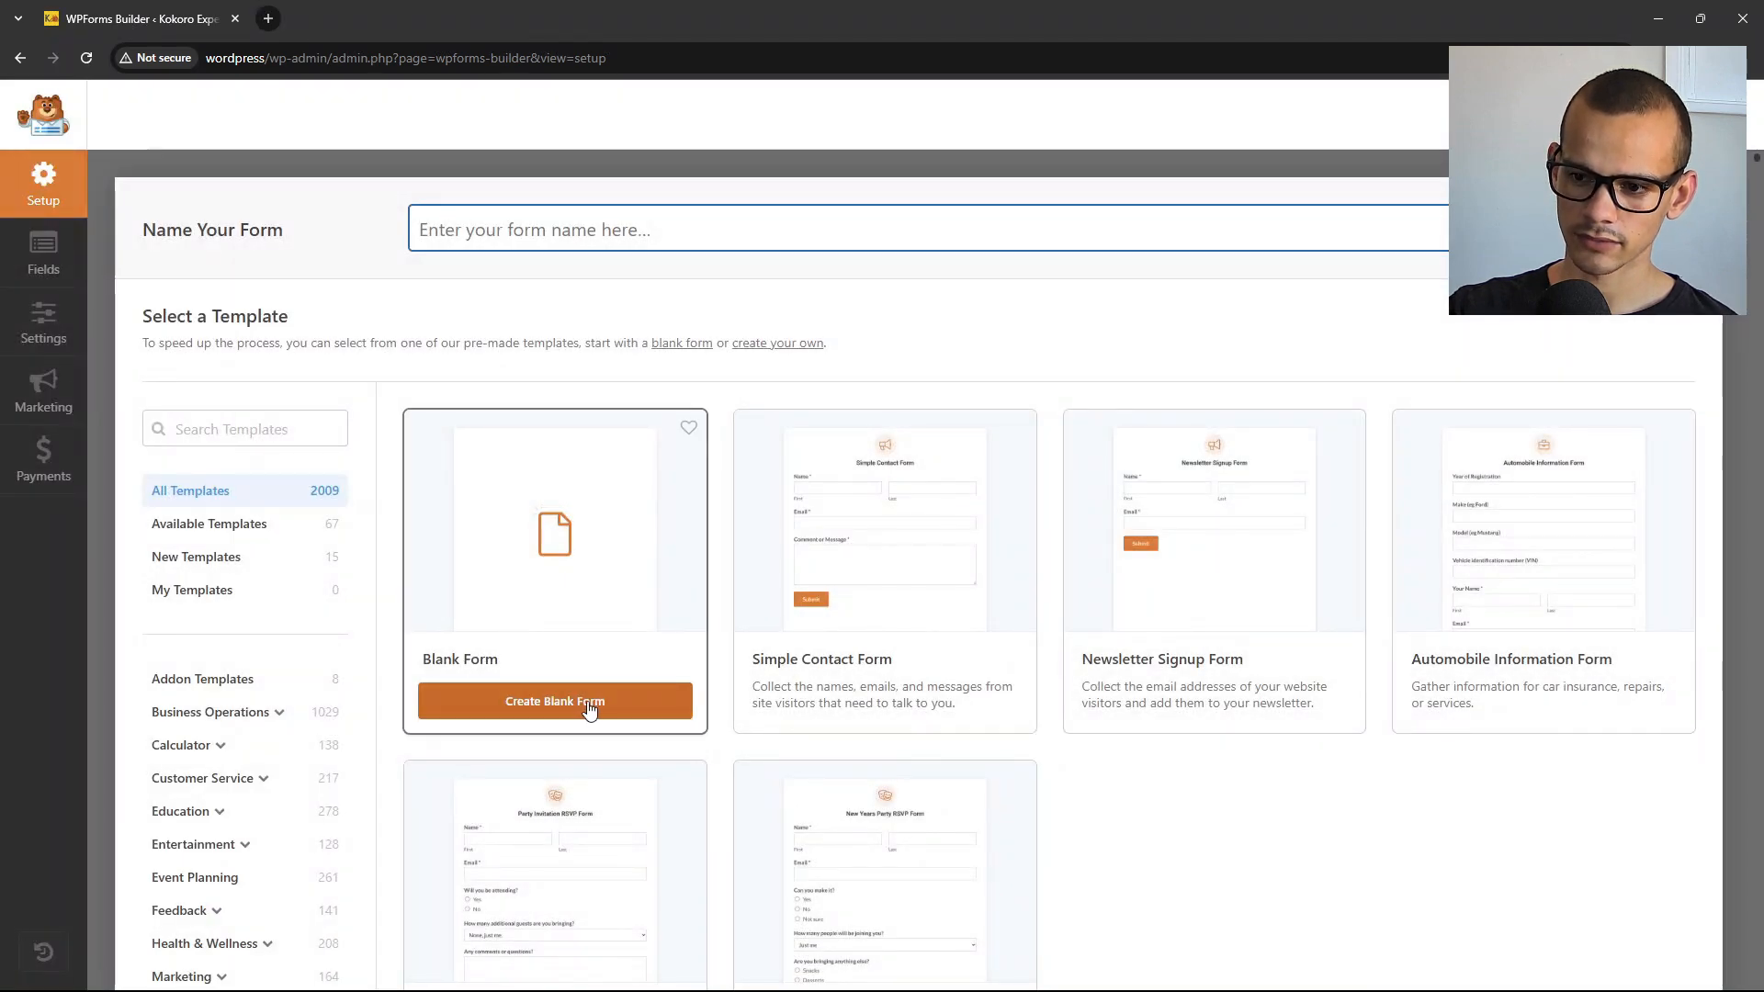
pyautogui.click(623, 712)
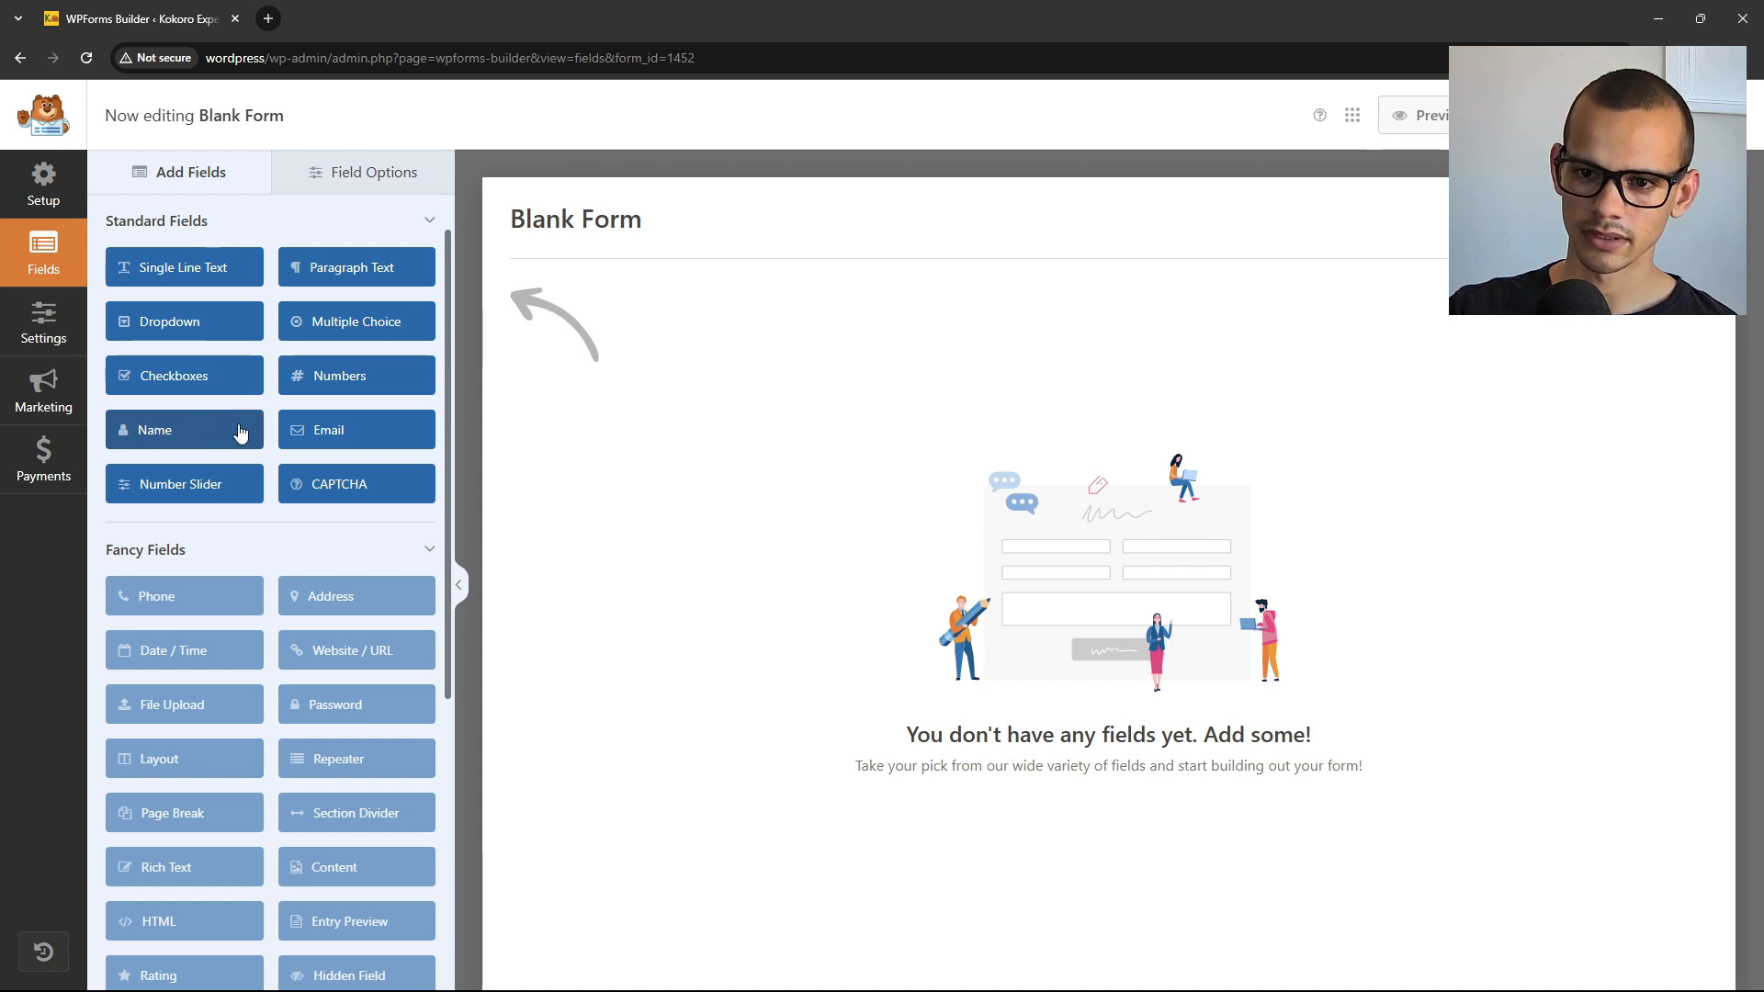
pyautogui.moveTo(240, 434); pyautogui.dragTo(643, 323)
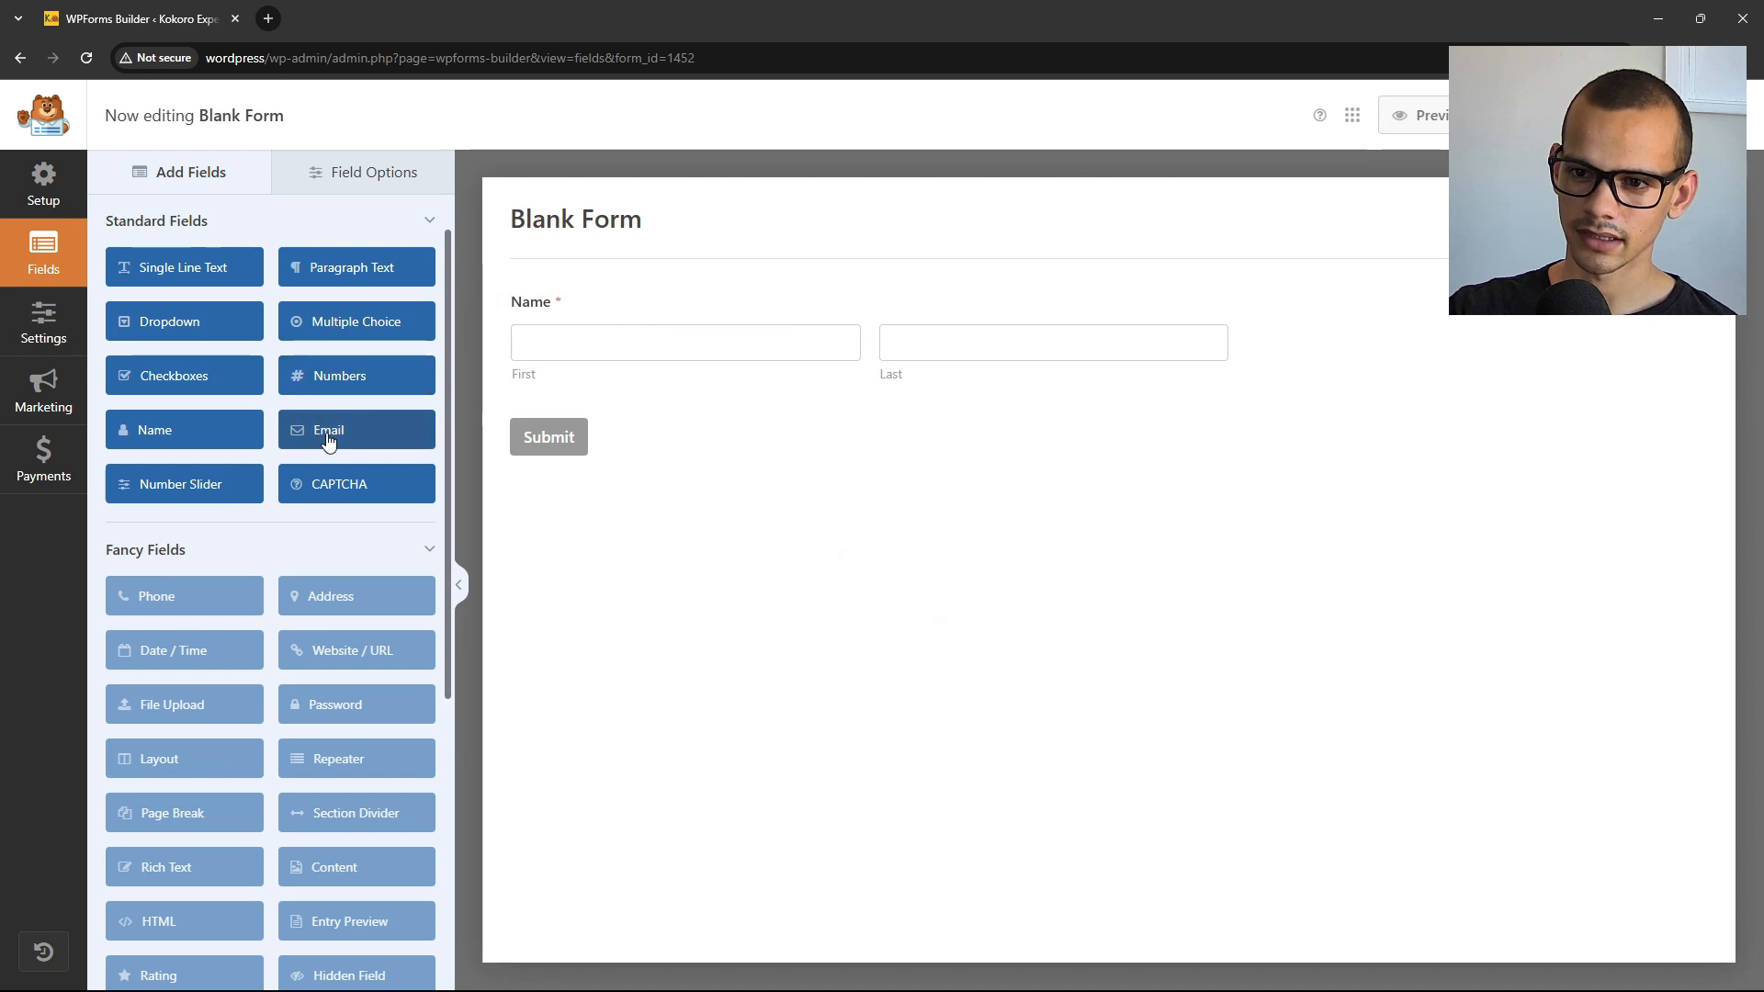
pyautogui.moveTo(328, 440); pyautogui.dragTo(642, 426)
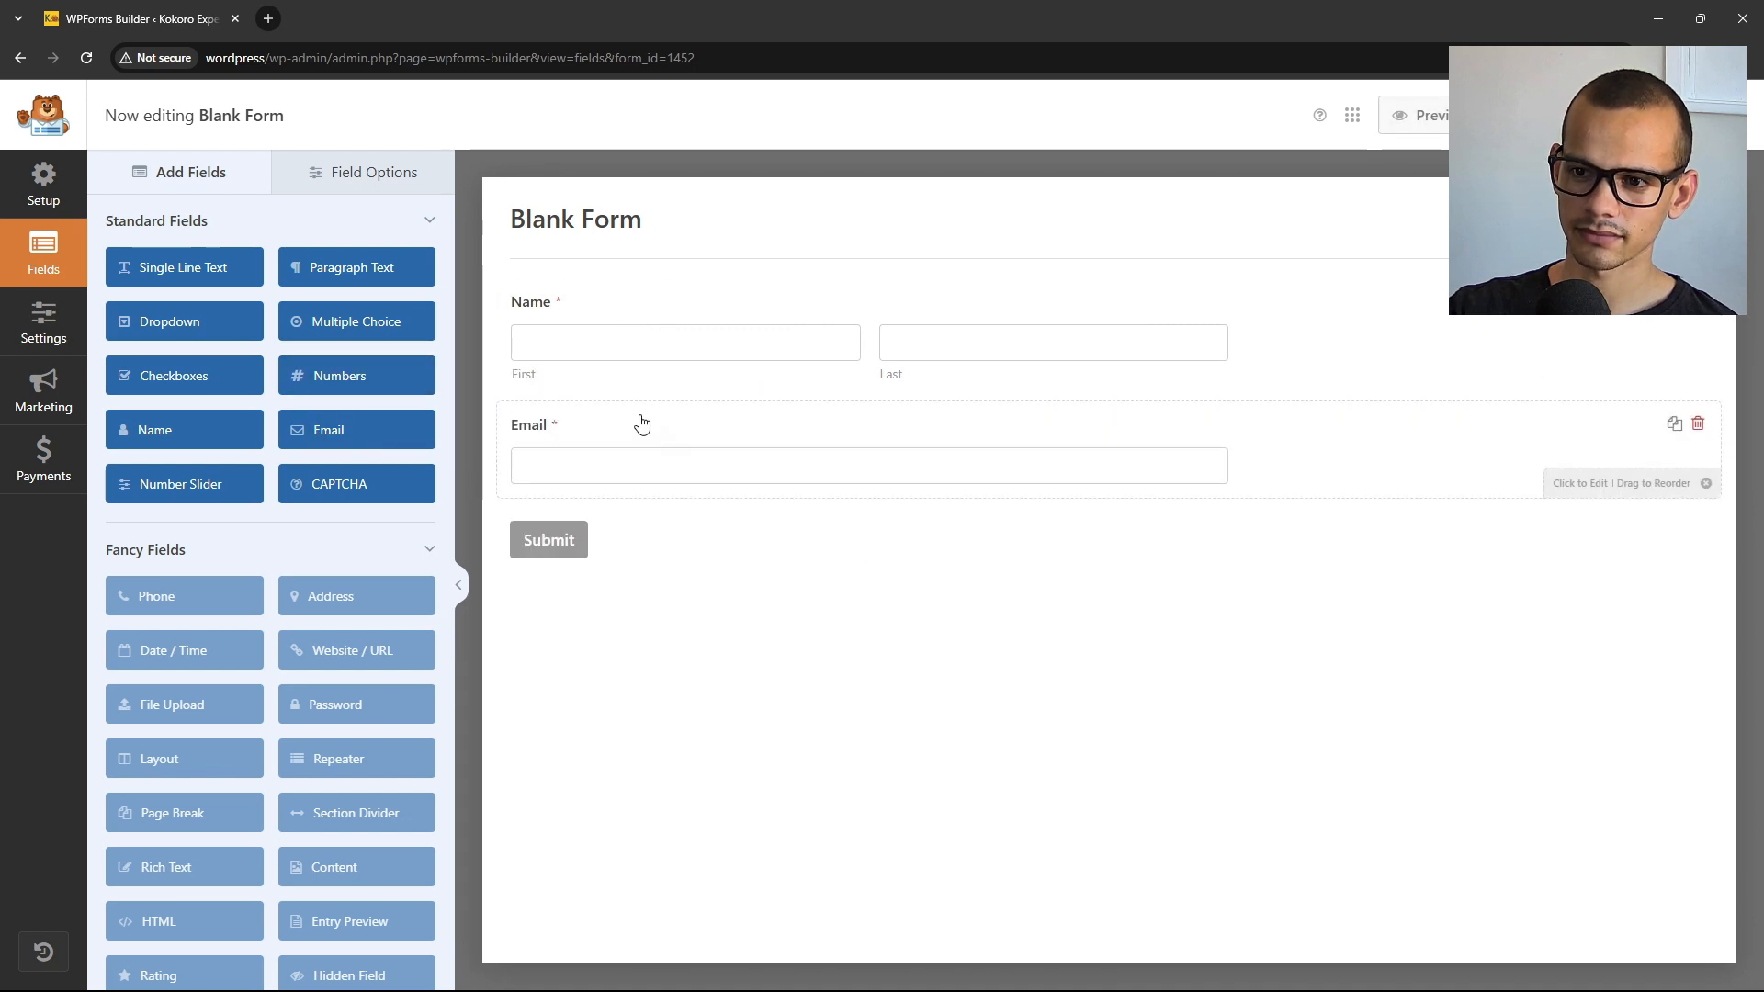
pyautogui.moveTo(354, 265); pyautogui.dragTo(670, 515)
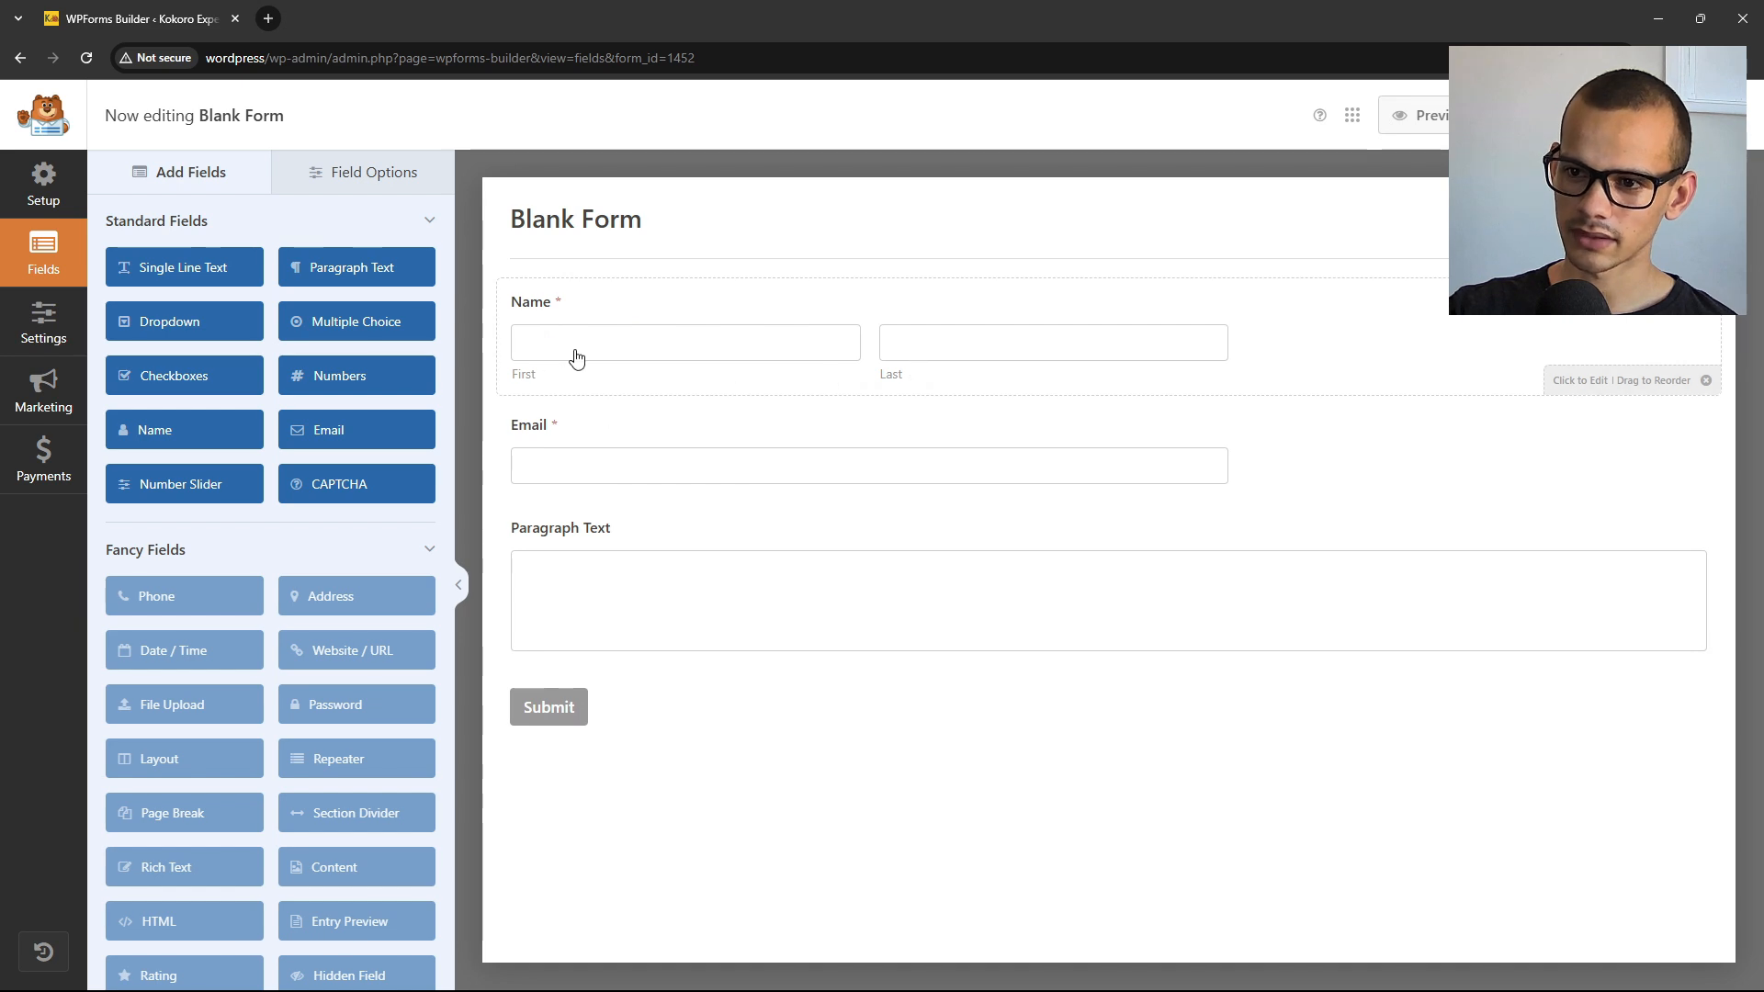
# Set the Name field's format to Simple.
pyautogui.click(578, 307)
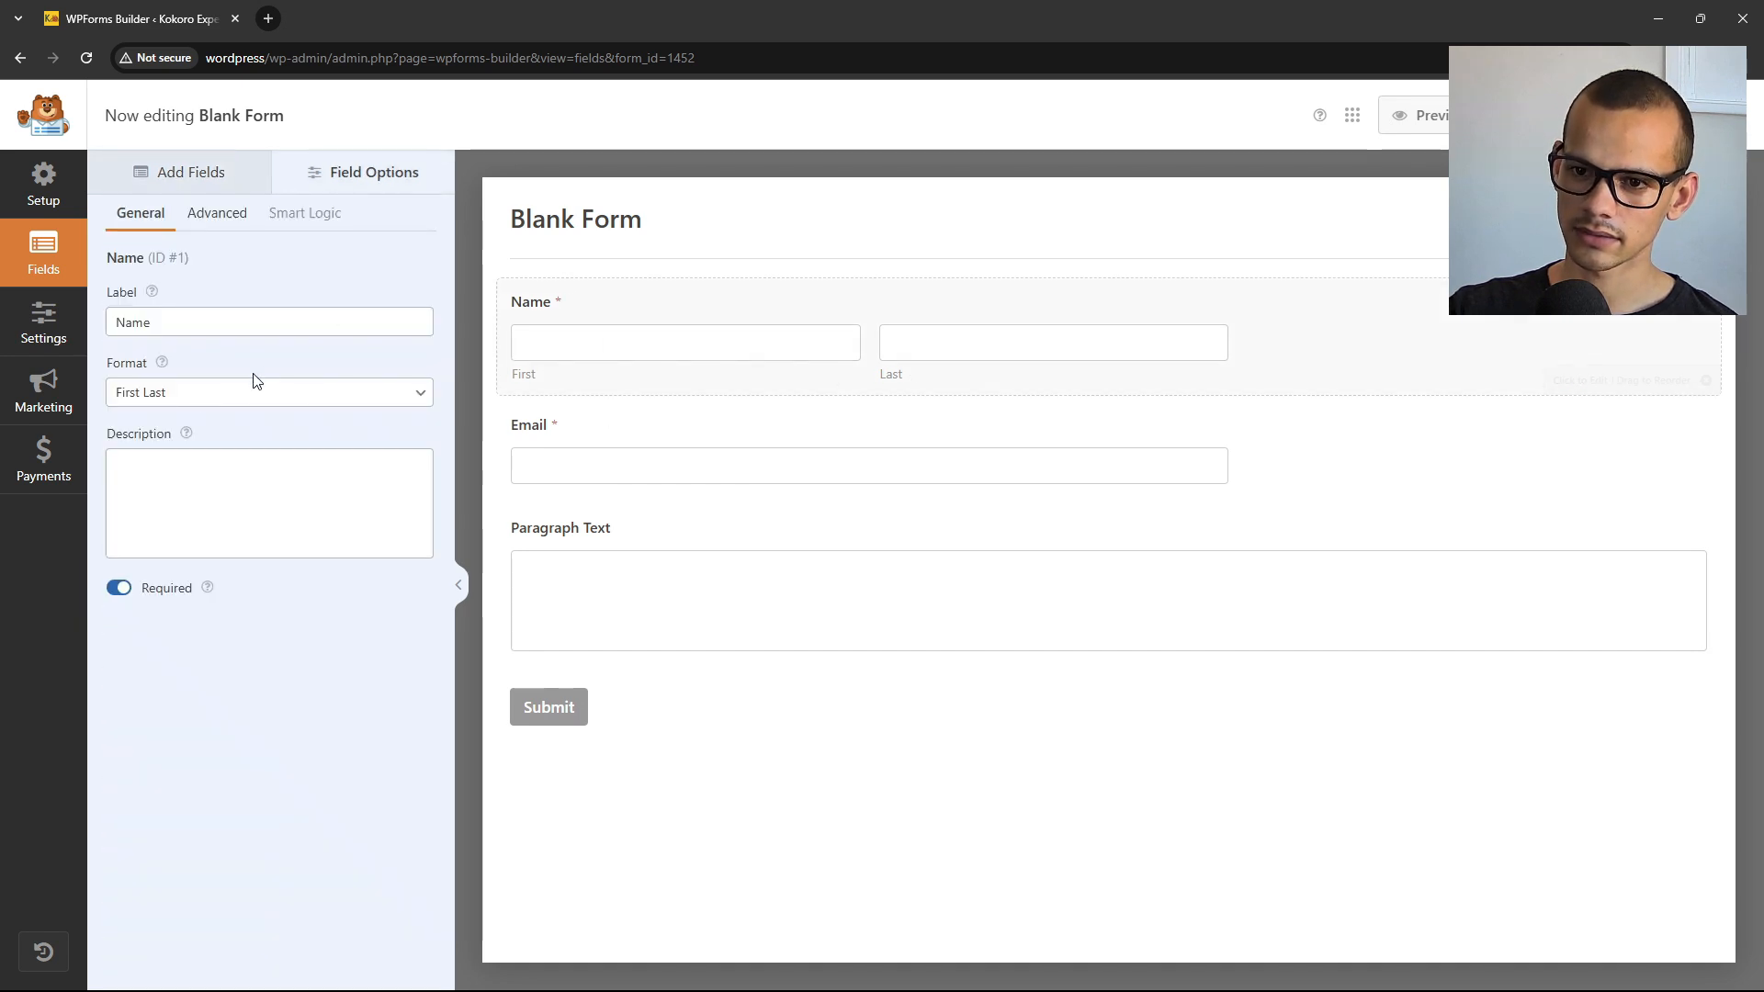
pyautogui.click(363, 395)
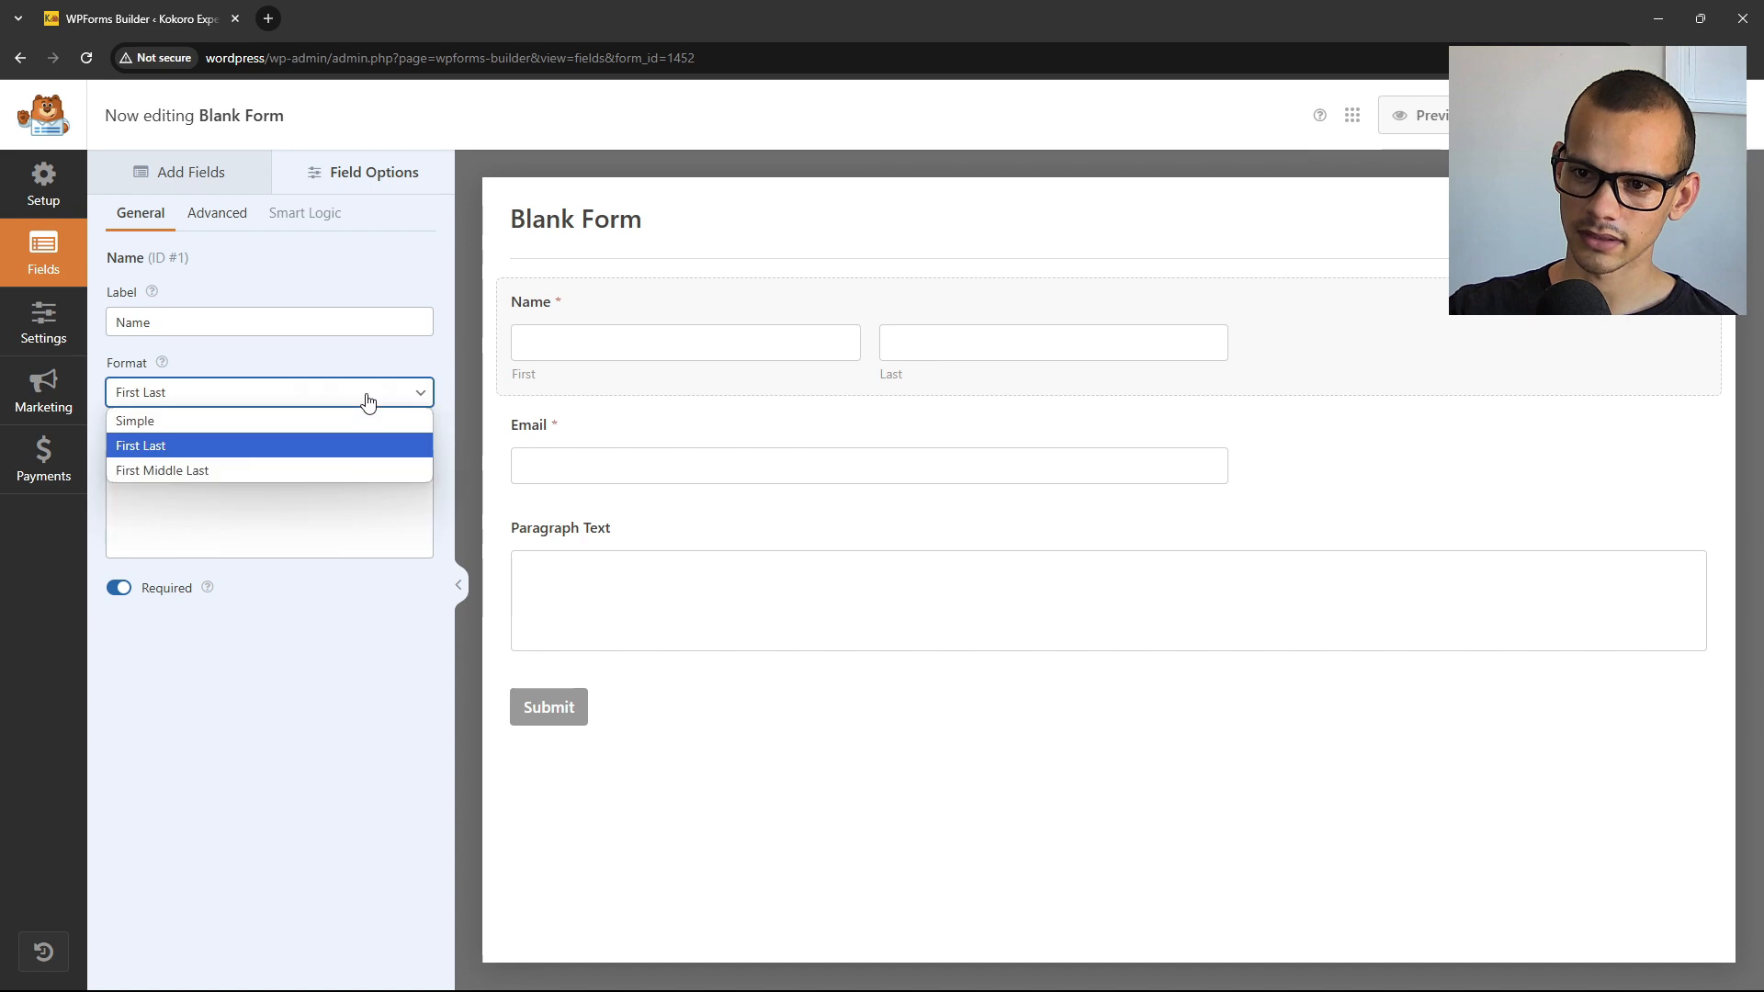
pyautogui.click(153, 428)
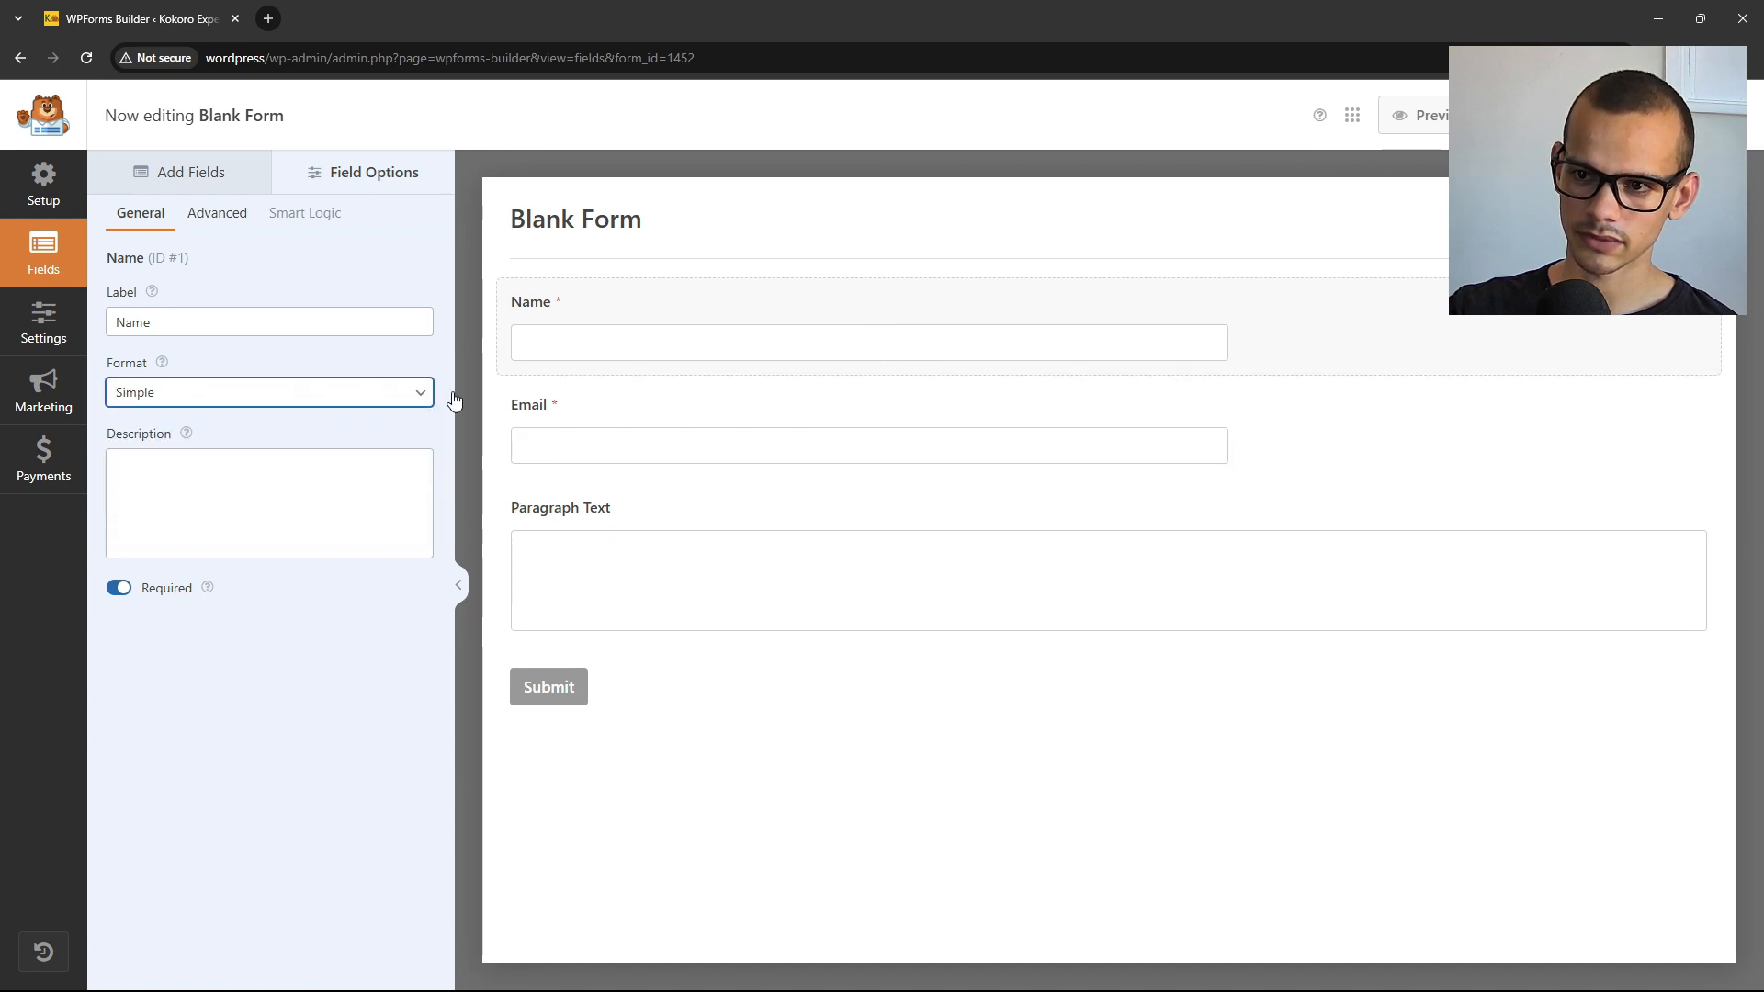
# Relabel the Paragraph Text field 'Your message', then go to the form's Settings.
pyautogui.click(669, 520)
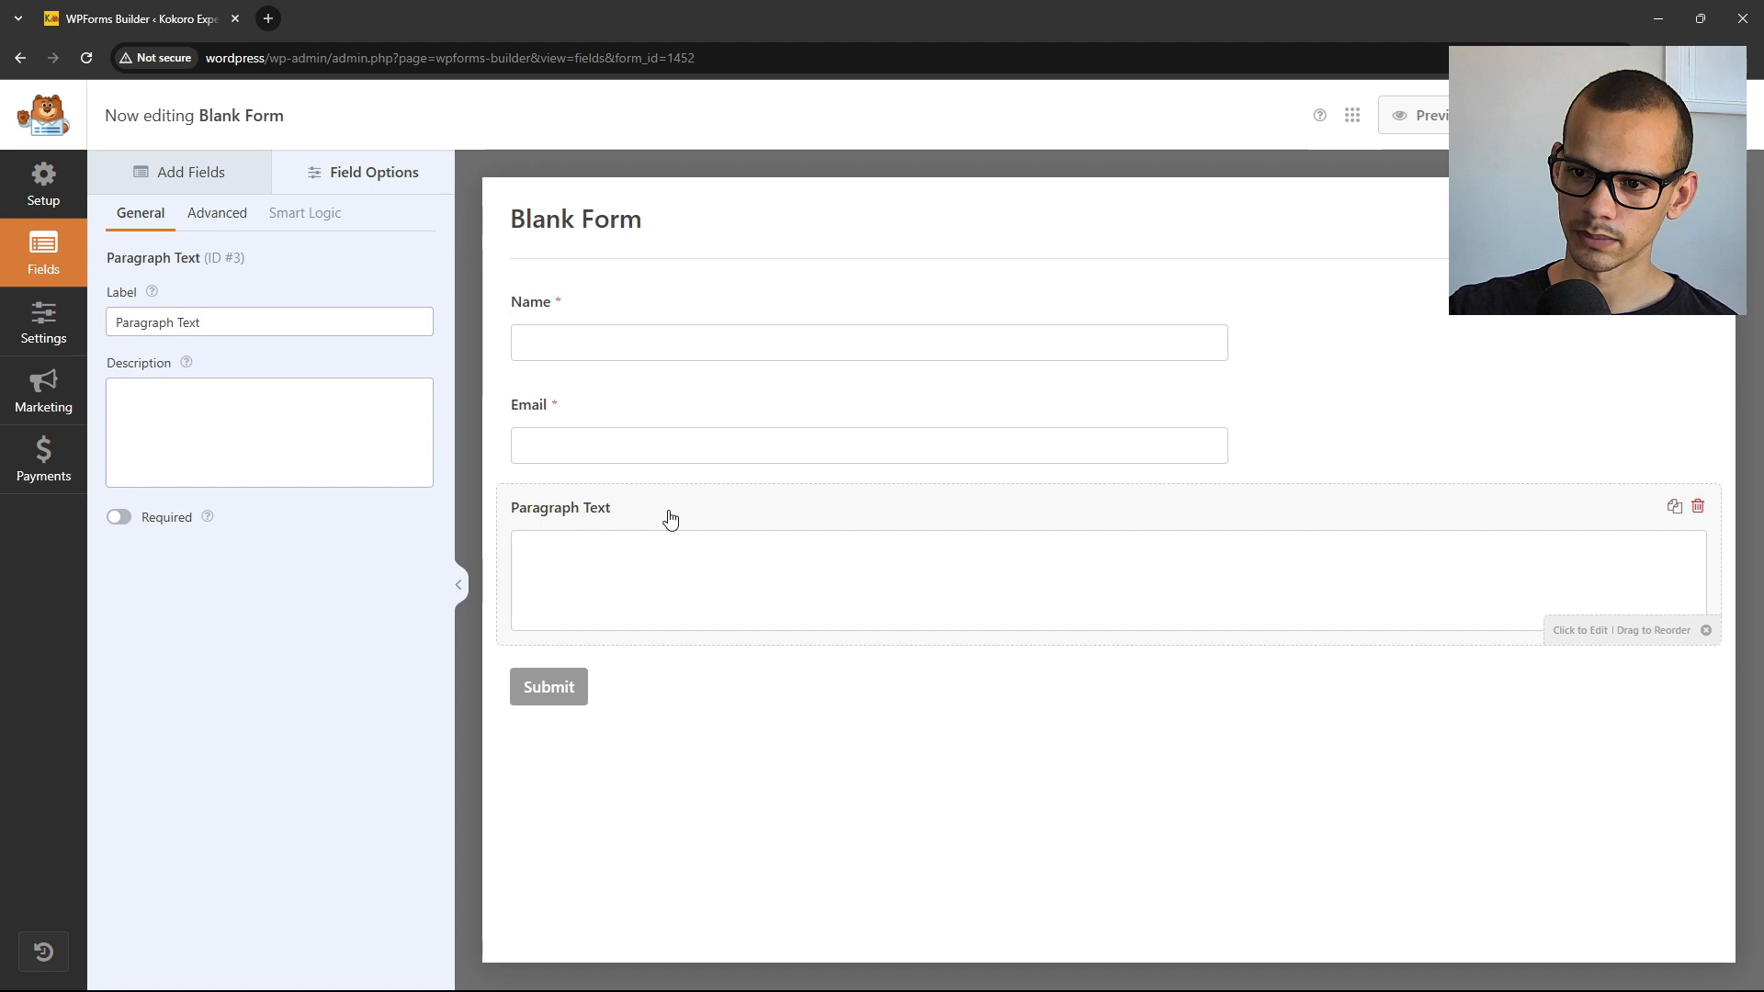
pyautogui.tripleClick(293, 317)
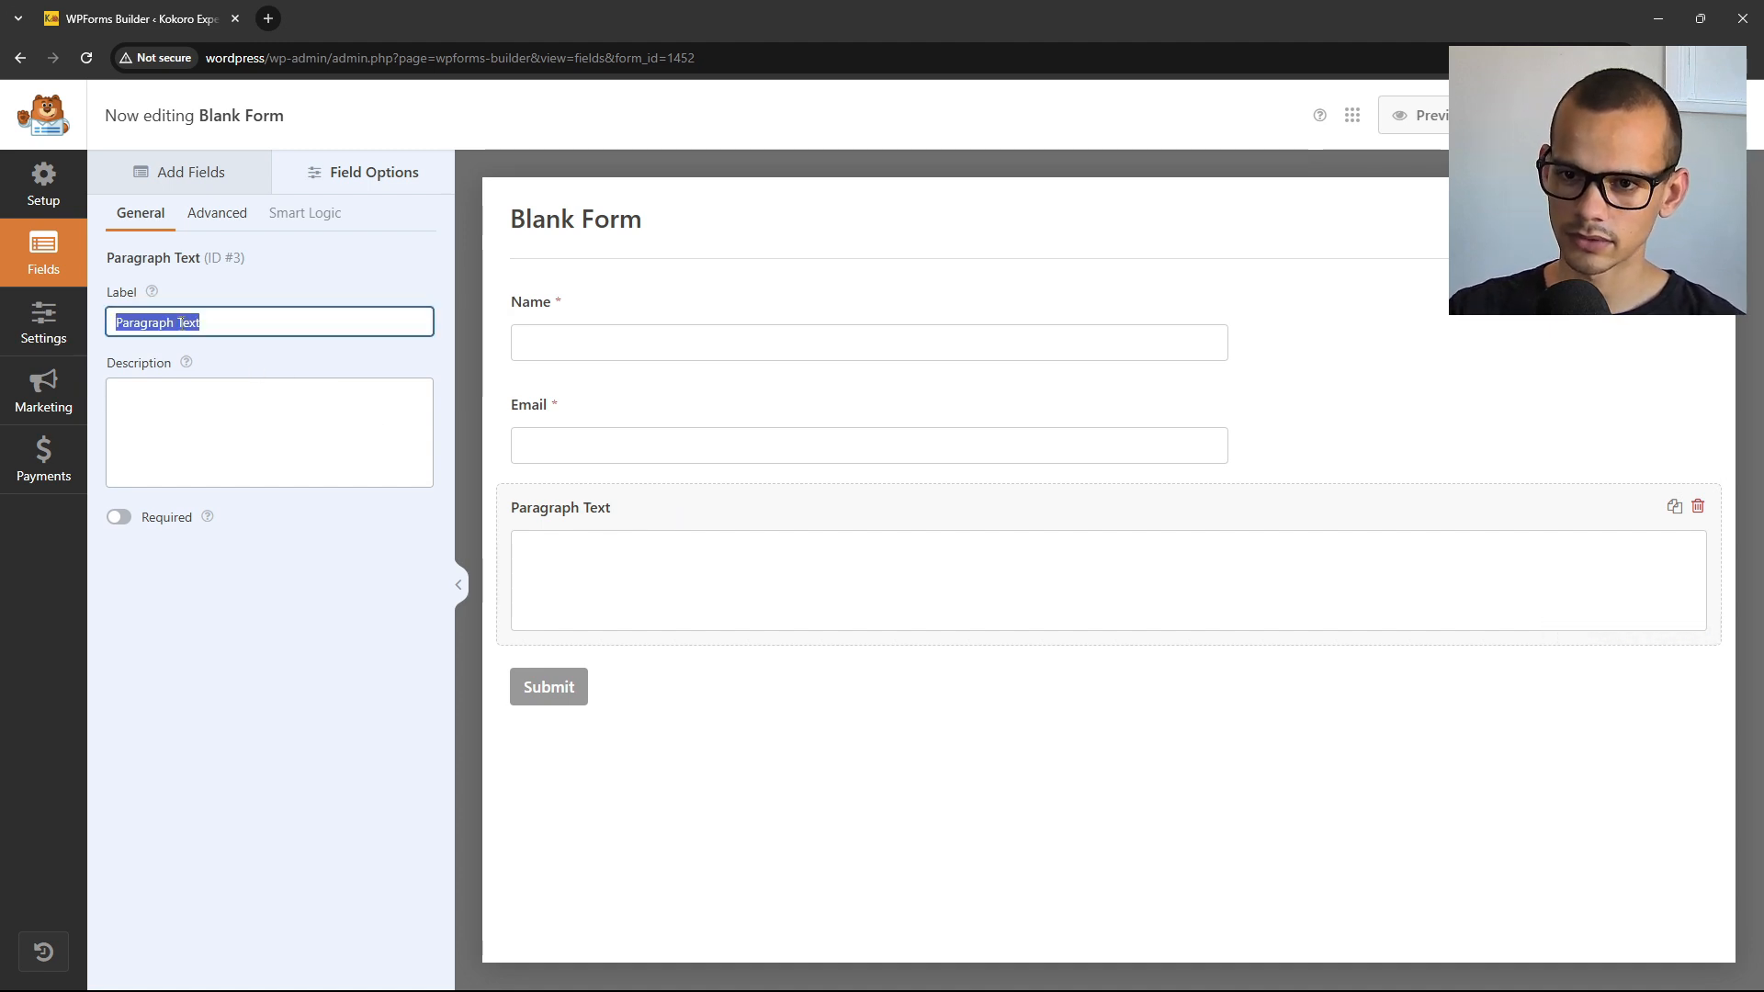
pyautogui.write('Your message')
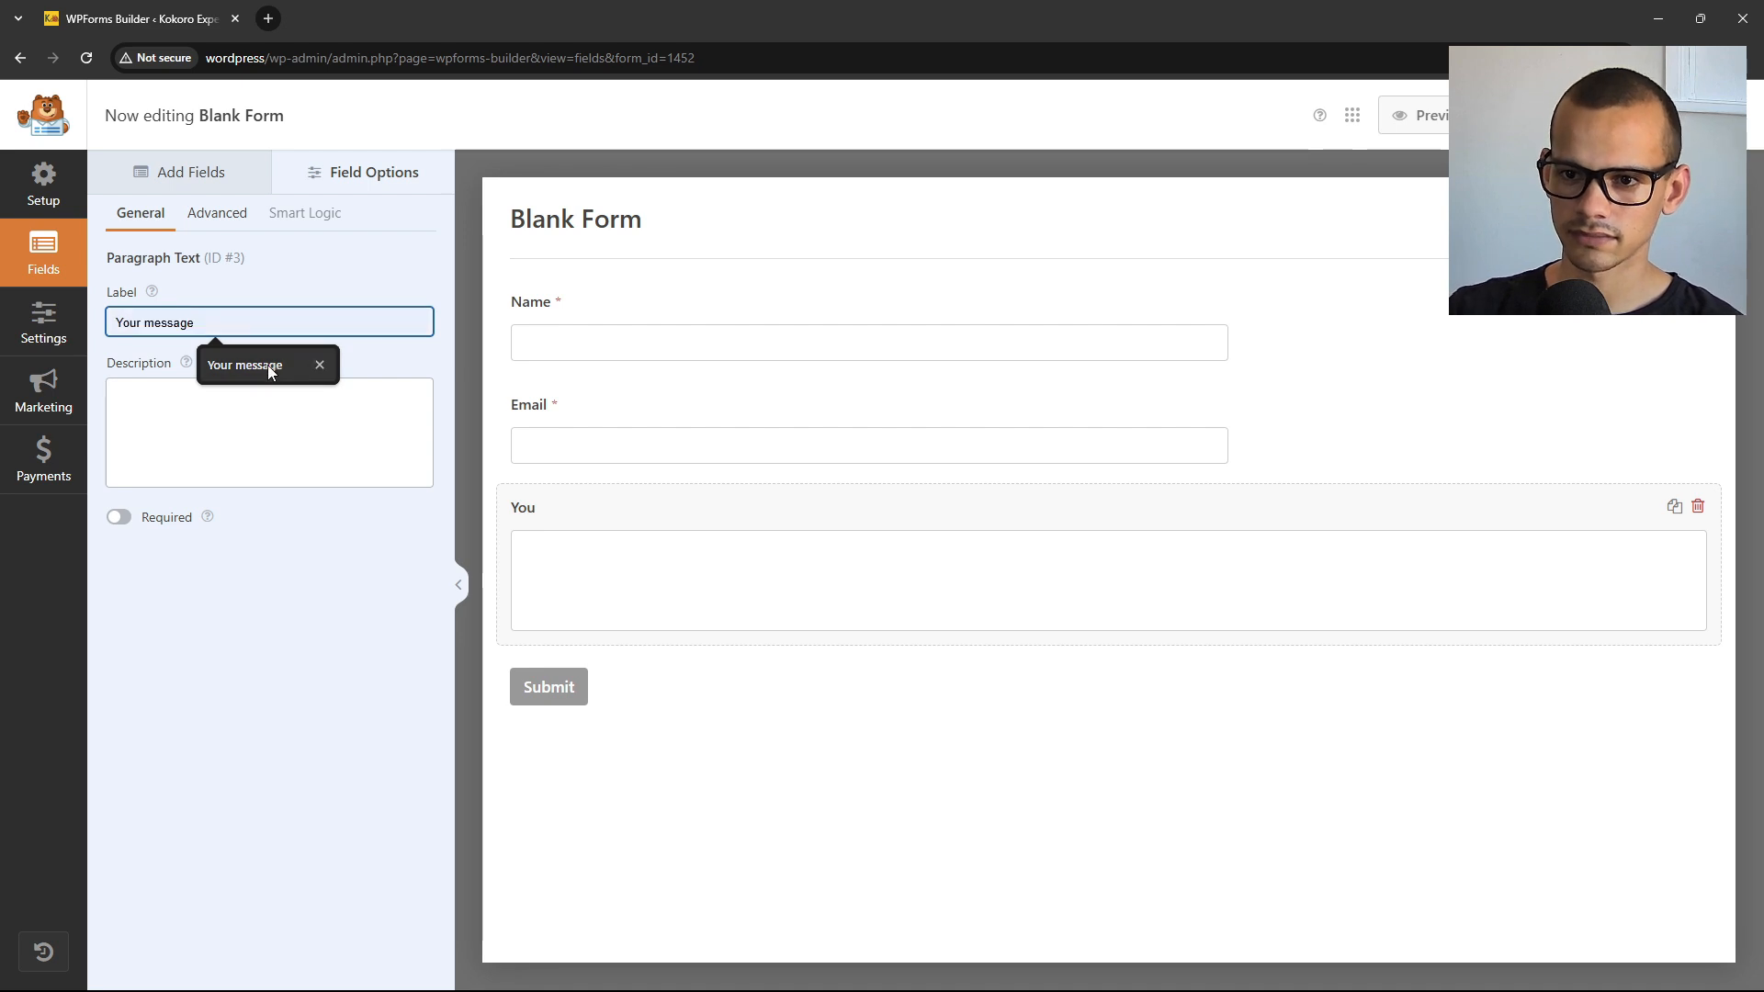
pyautogui.click(267, 366)
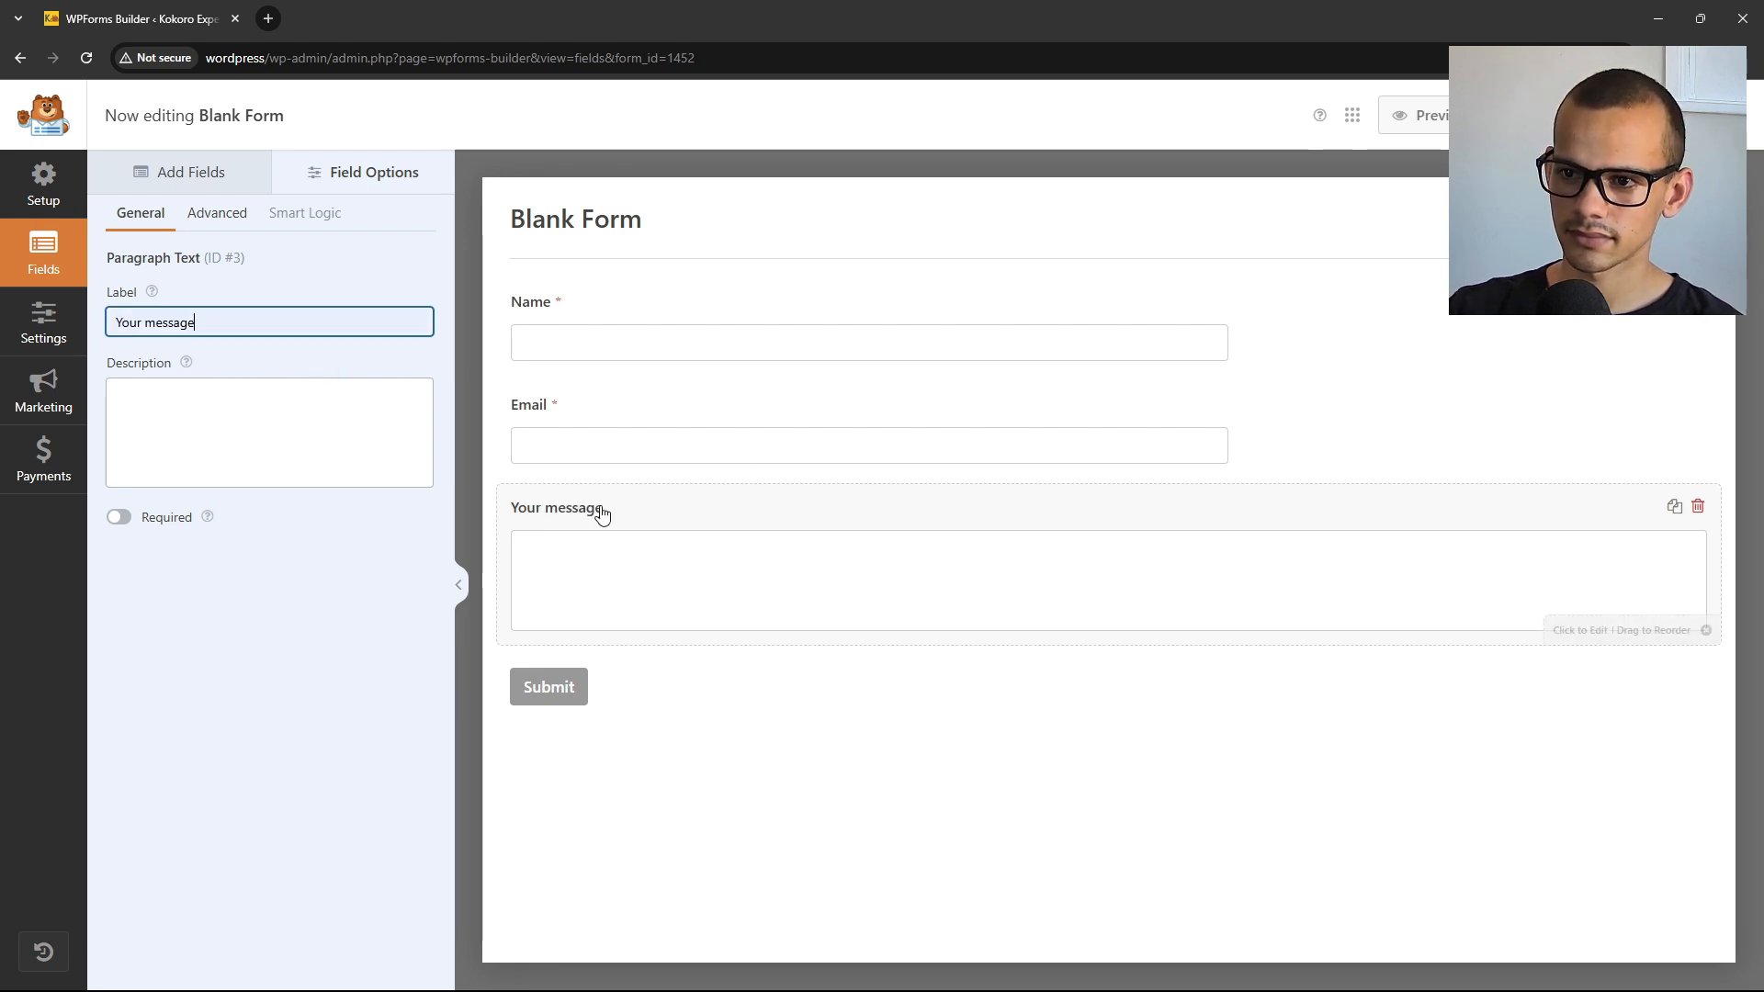
pyautogui.click(32, 335)
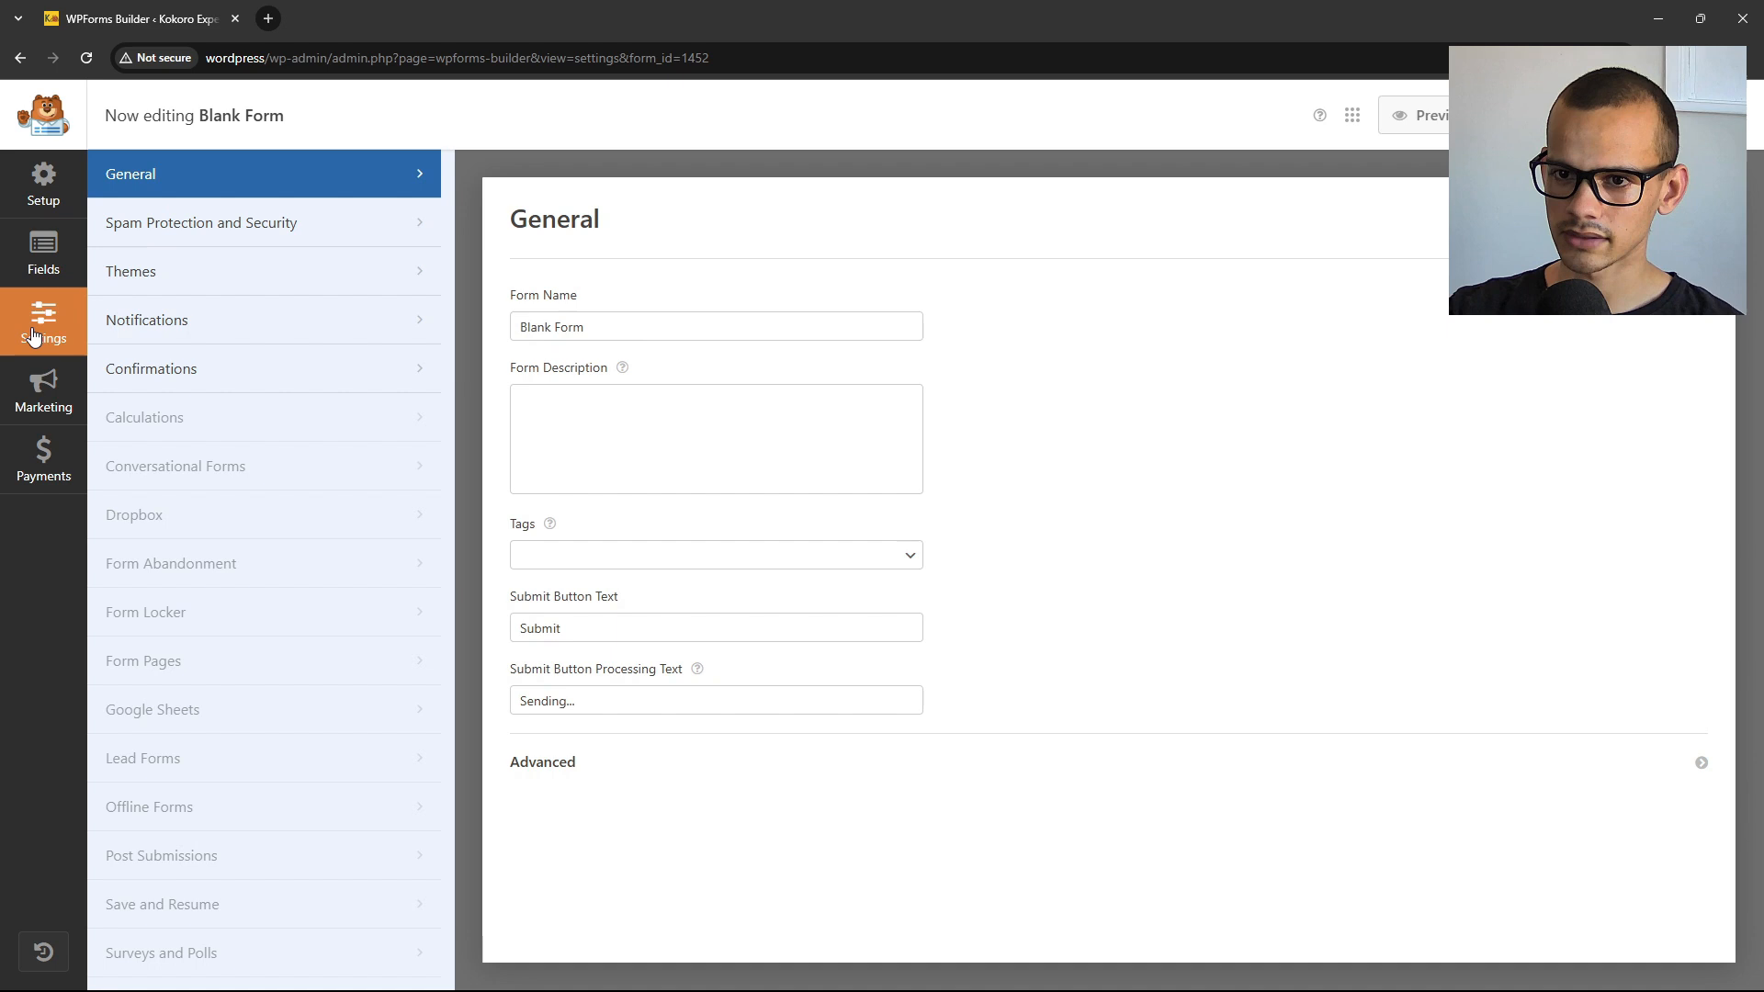
# Rename the form to 'Contact Form'.
pyautogui.tripleClick(571, 316)
pyautogui.write('Co')
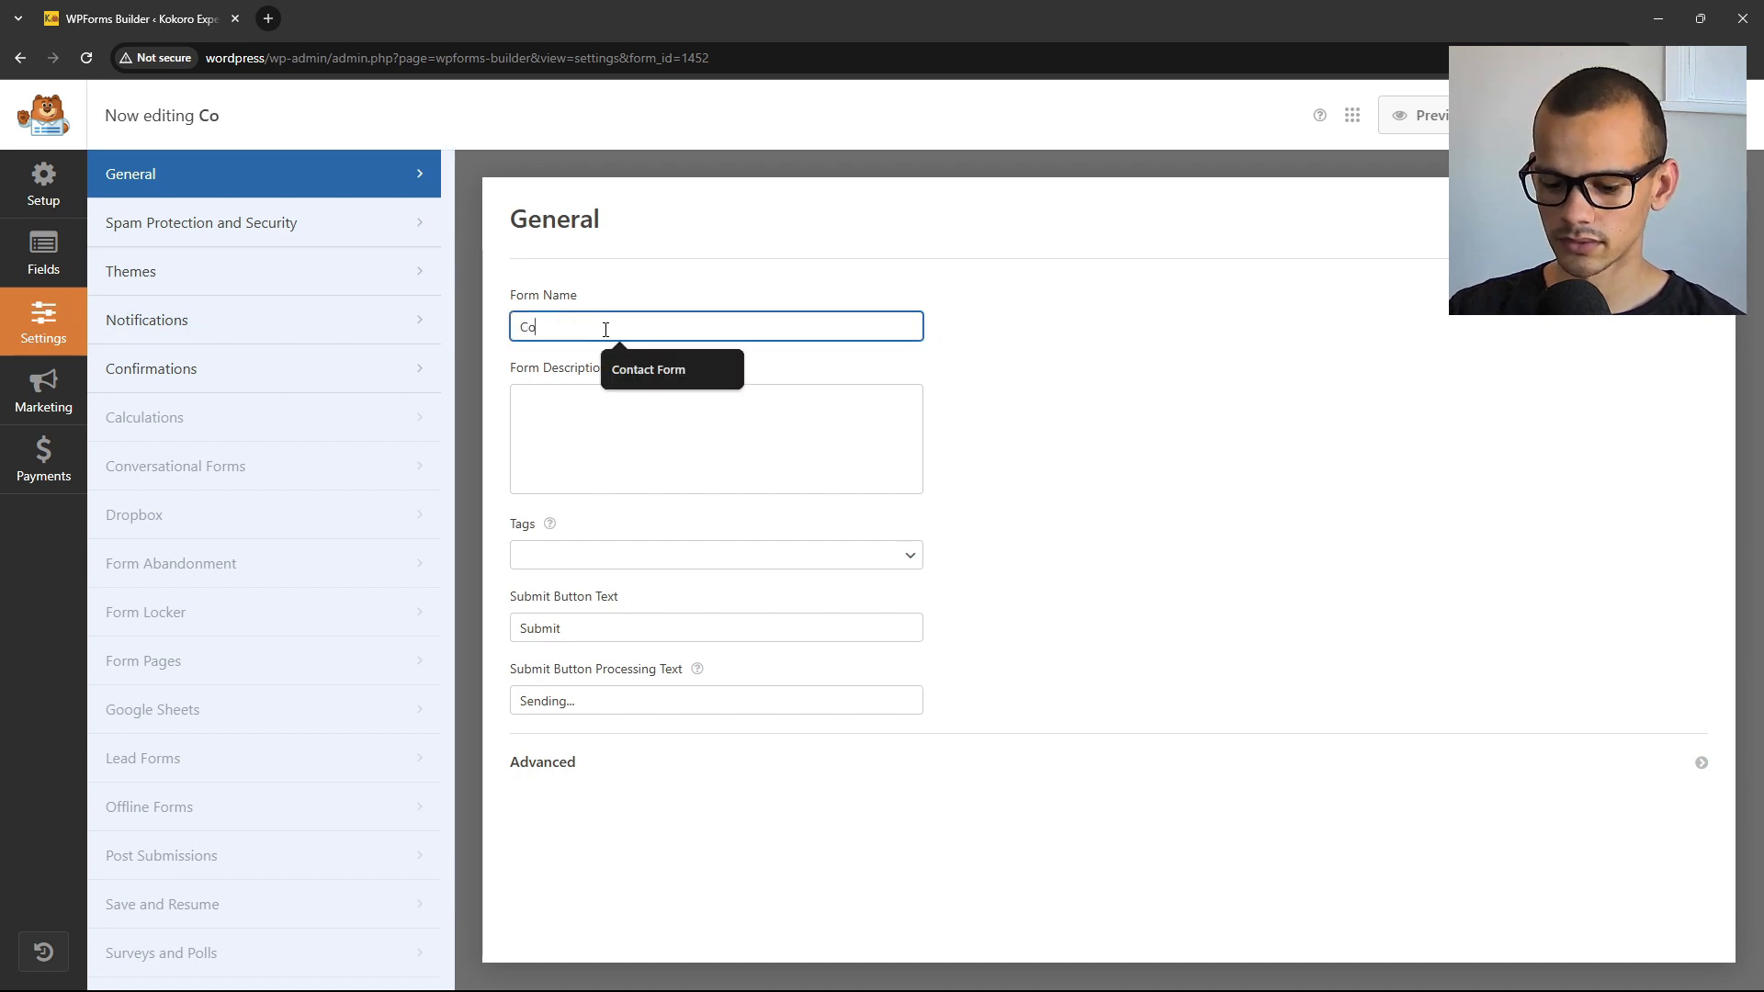
pyautogui.write('ntact Form')
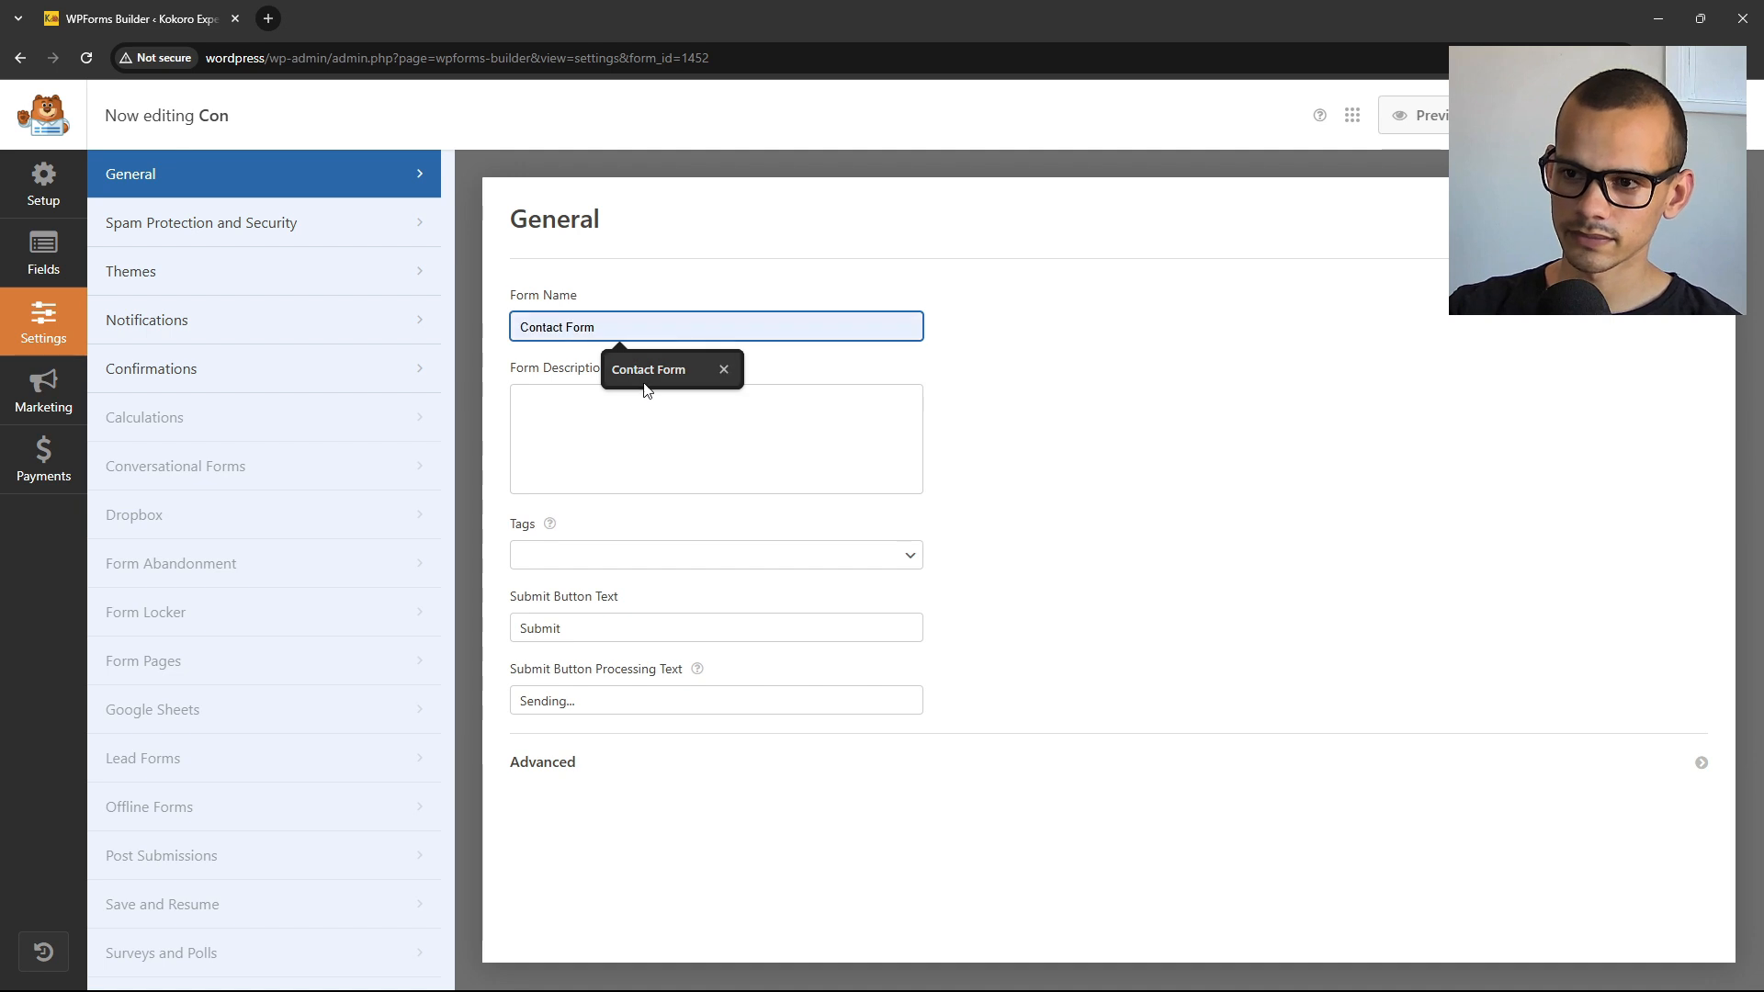
pyautogui.click(643, 370)
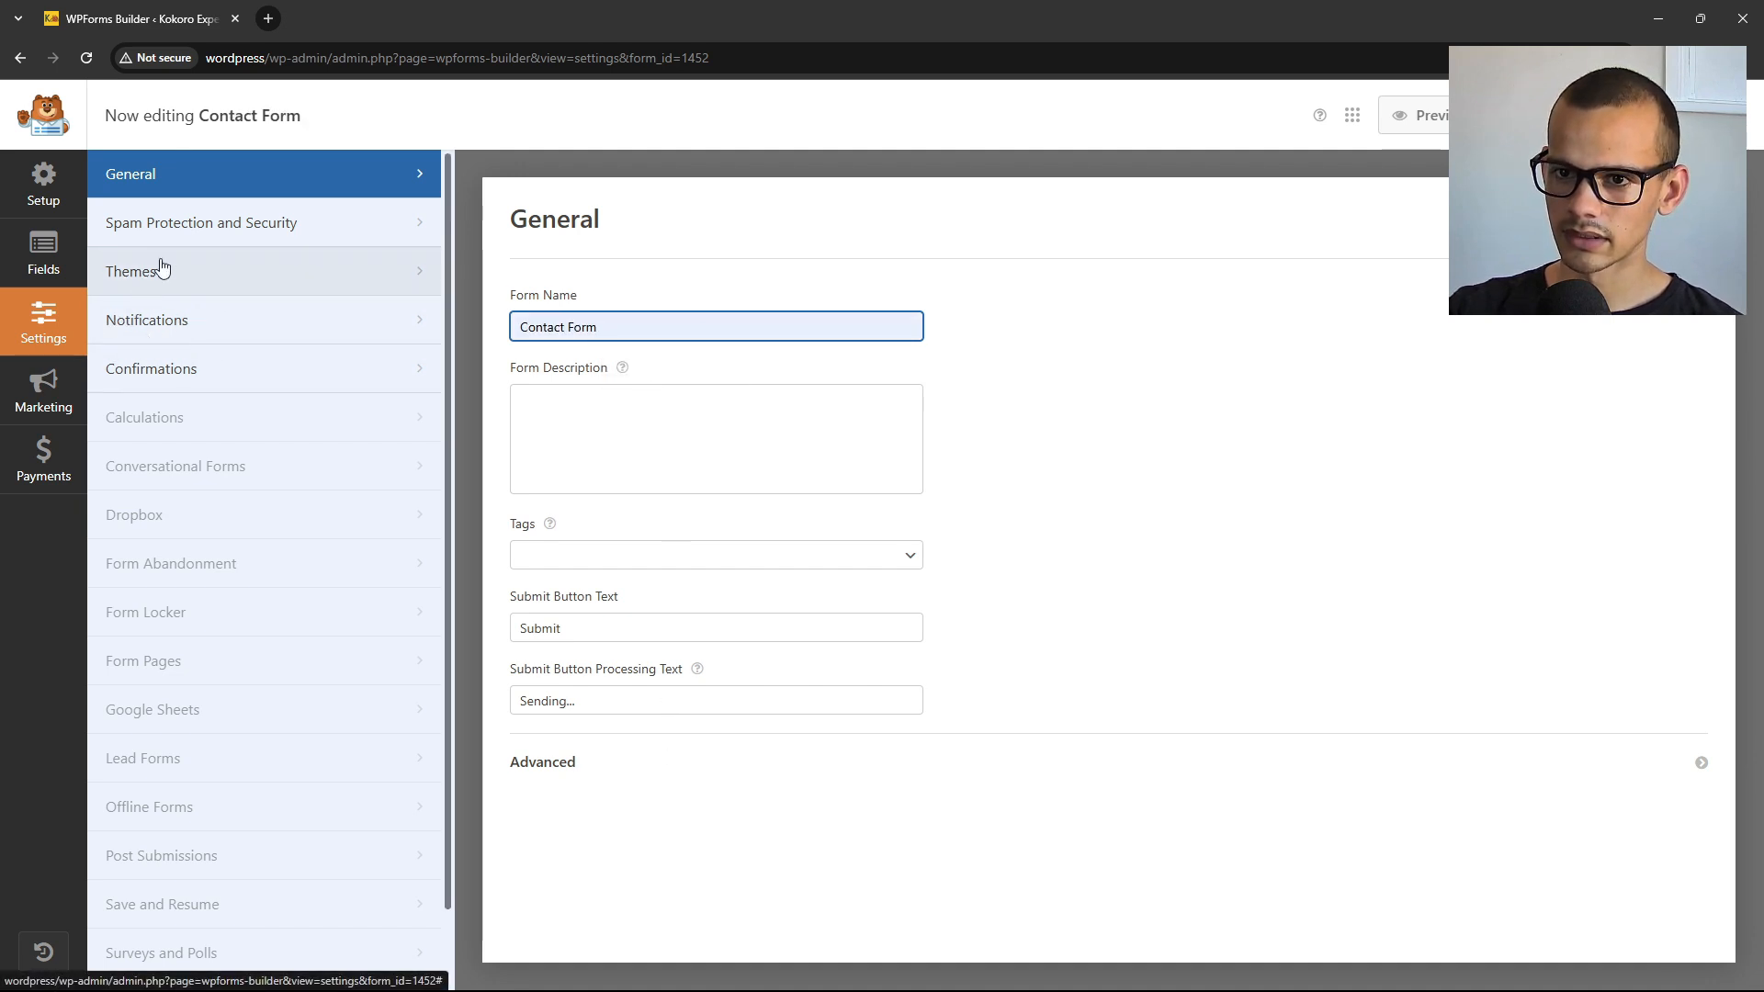
# In Notifications, review the From Name and the From Email {admin_email} with its domain warning.
pyautogui.click(202, 323)
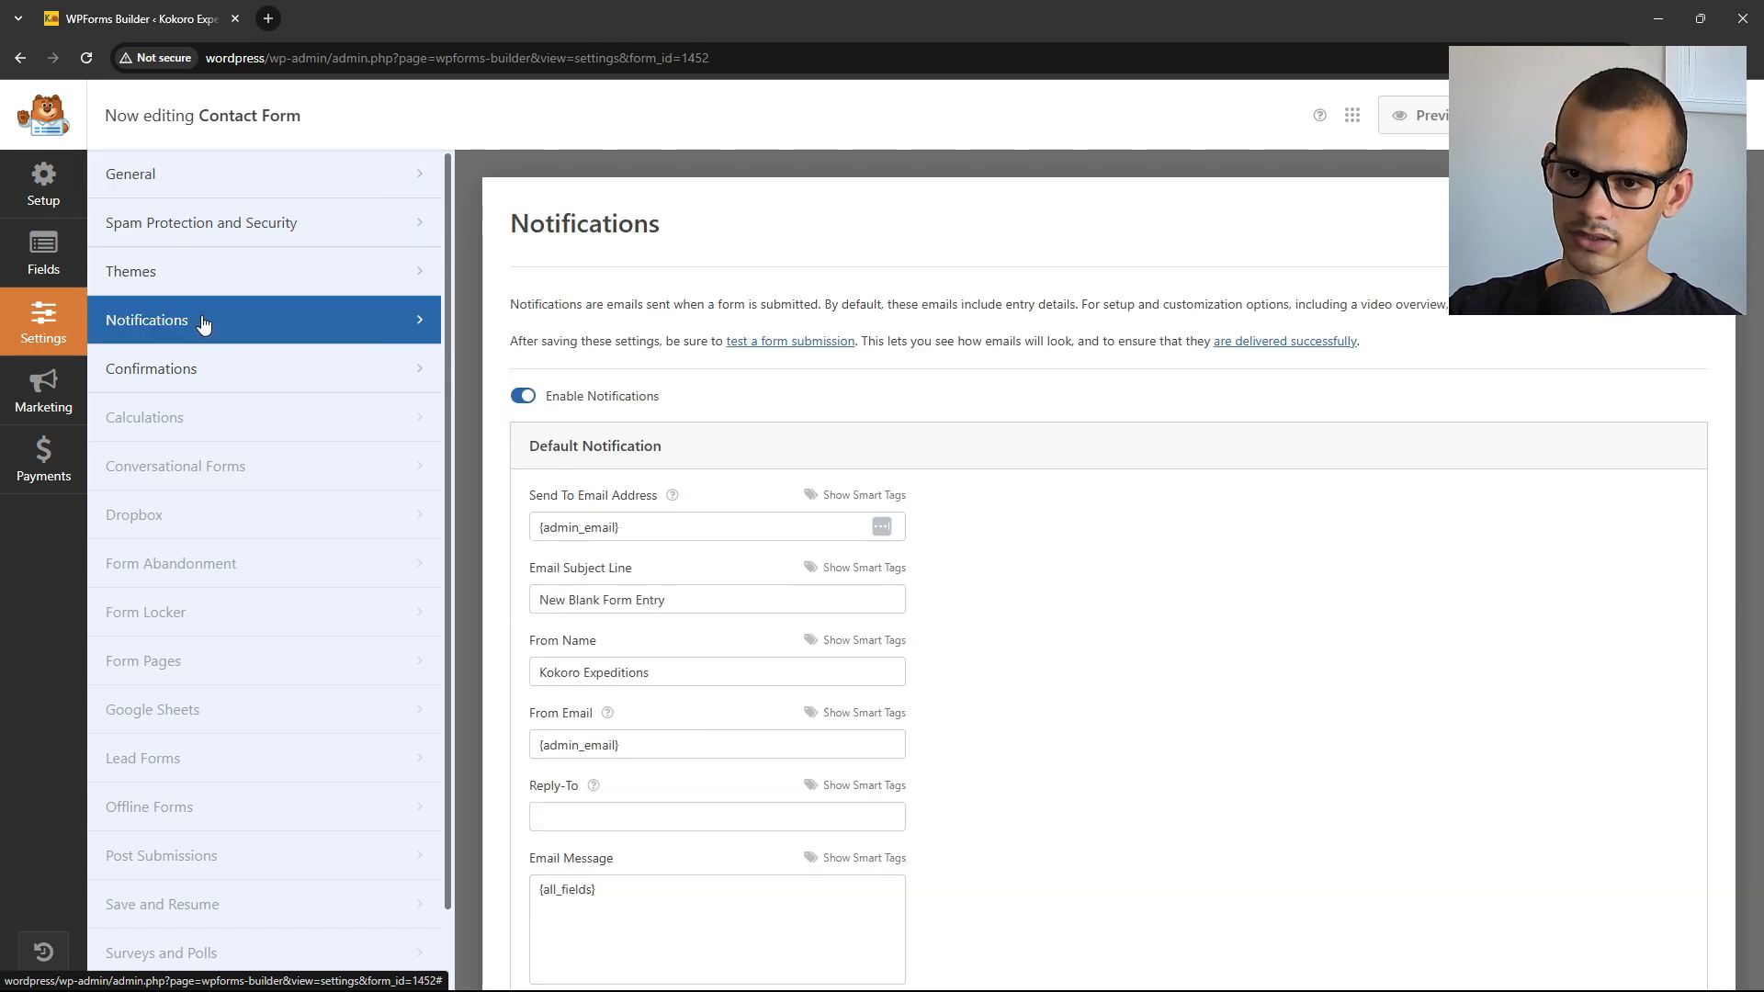
pyautogui.scroll(-1, 804, 533)
pyautogui.scroll(-1, 799, 549)
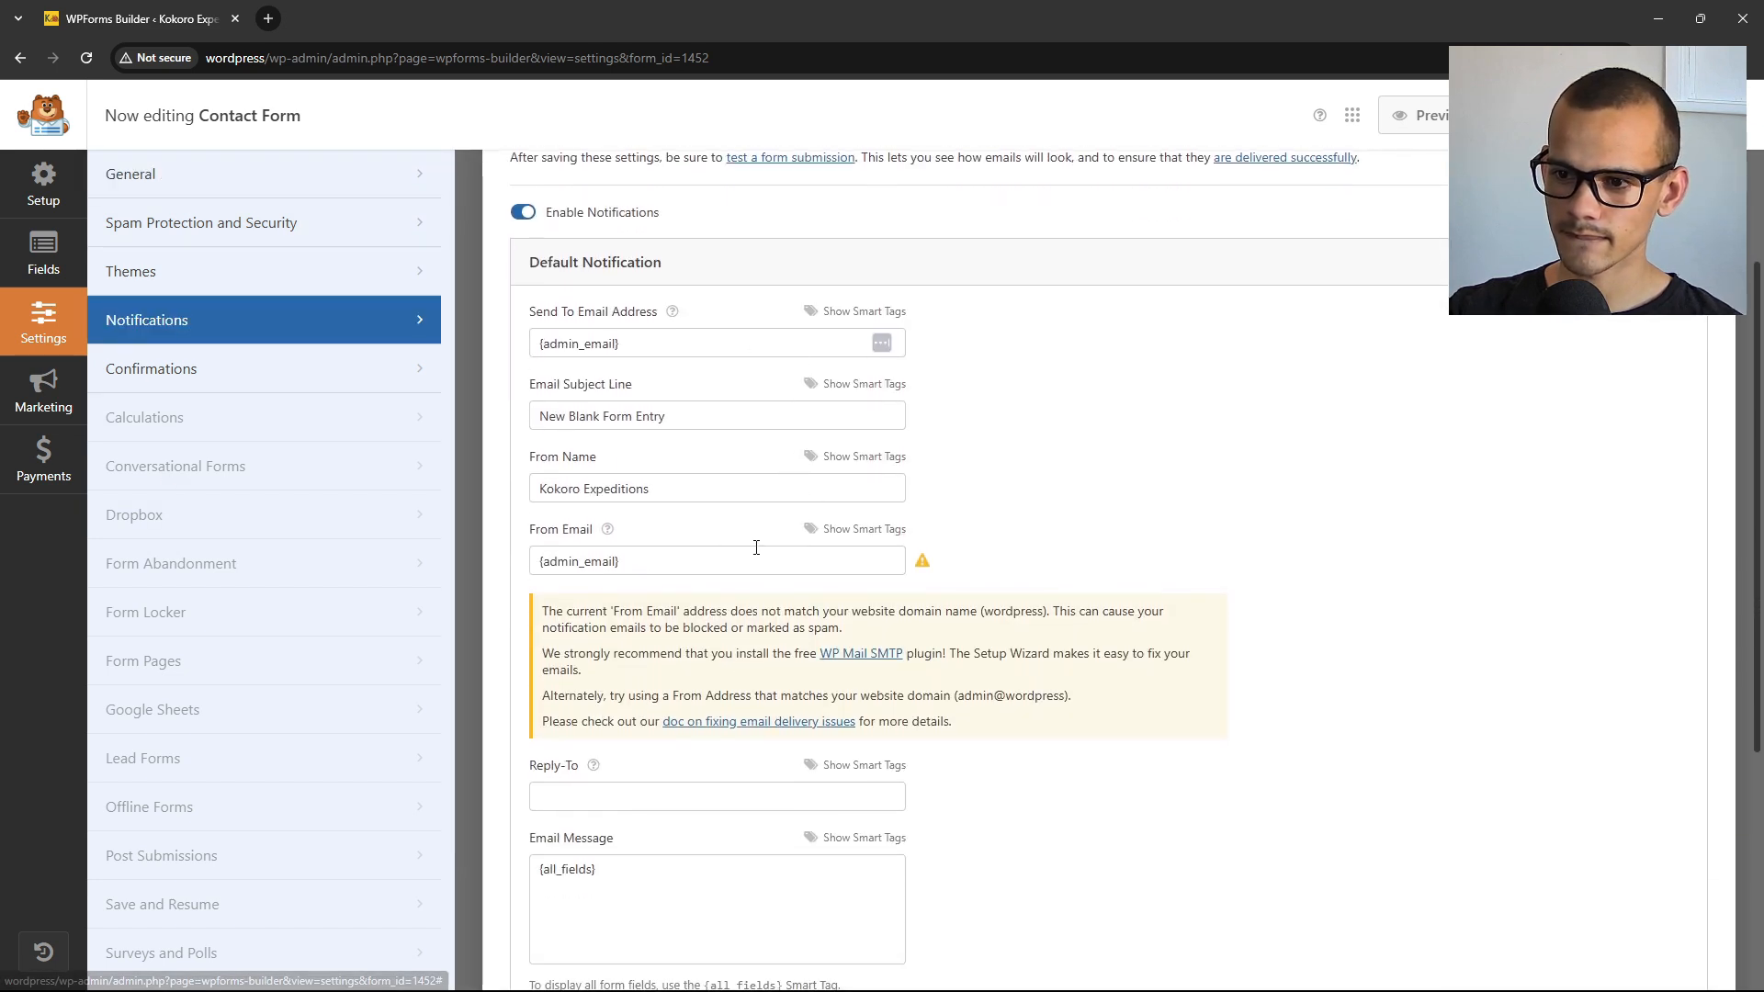
pyautogui.moveTo(595, 457); pyautogui.dragTo(539, 466)
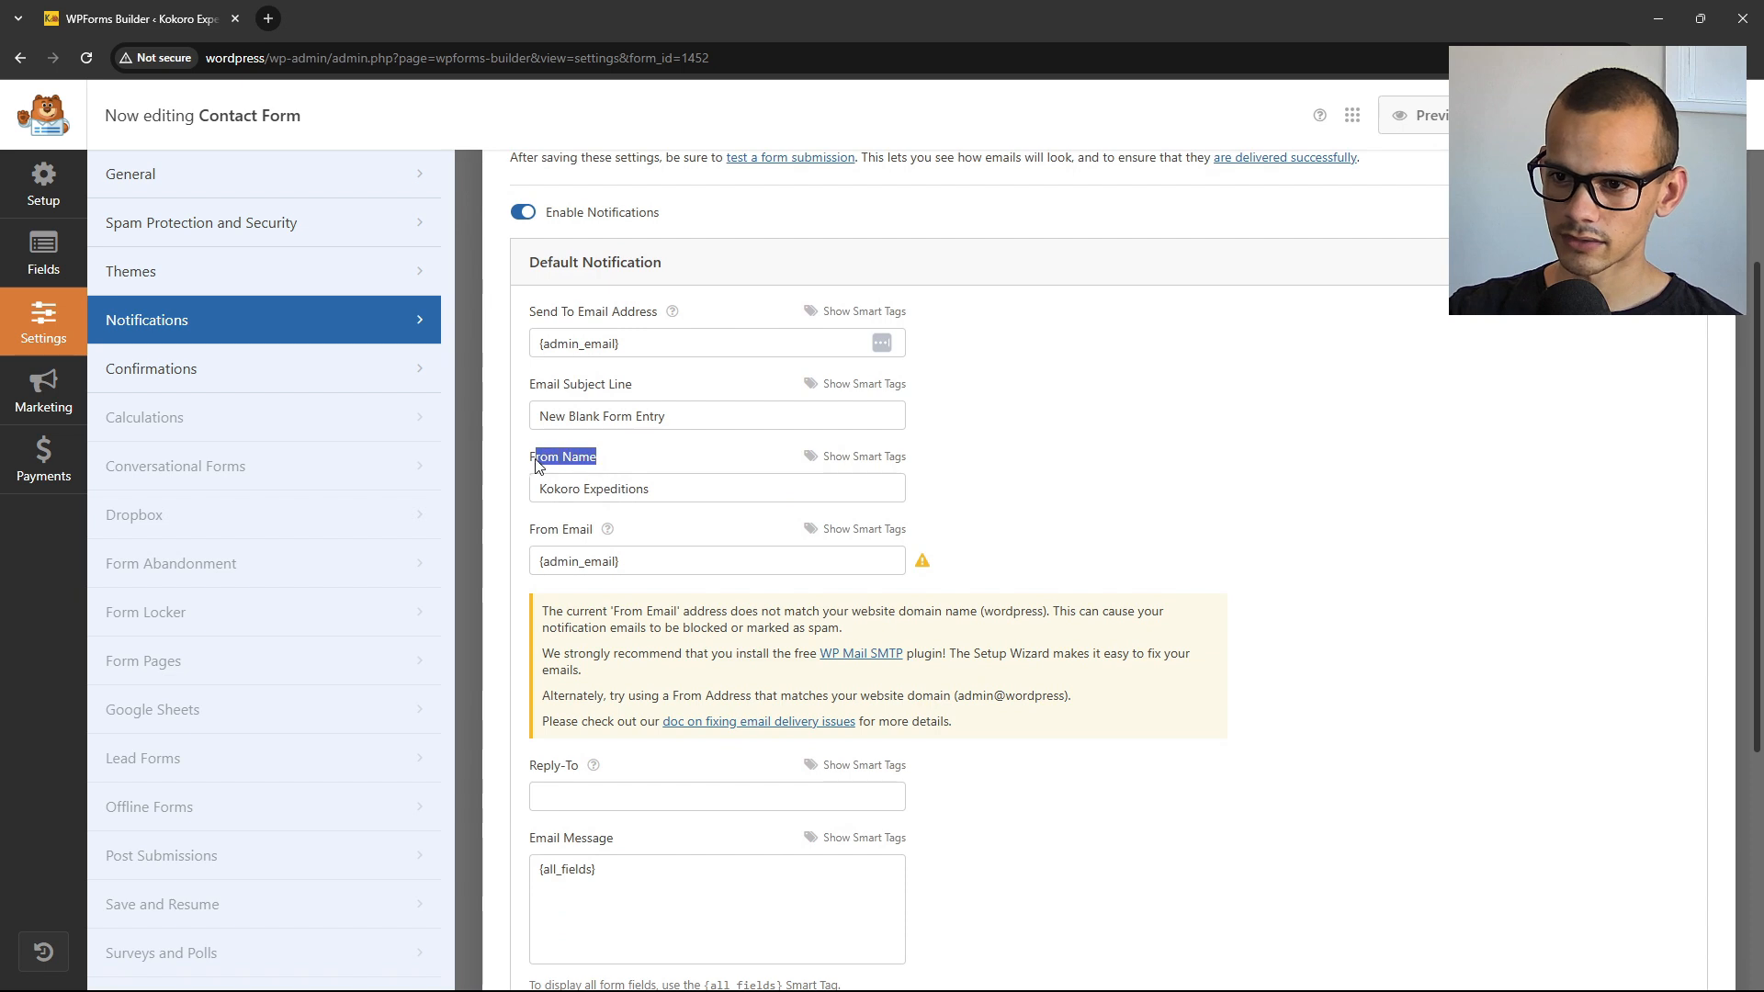
pyautogui.click(534, 464)
pyautogui.moveTo(698, 488); pyautogui.dragTo(493, 488)
pyautogui.click(515, 494)
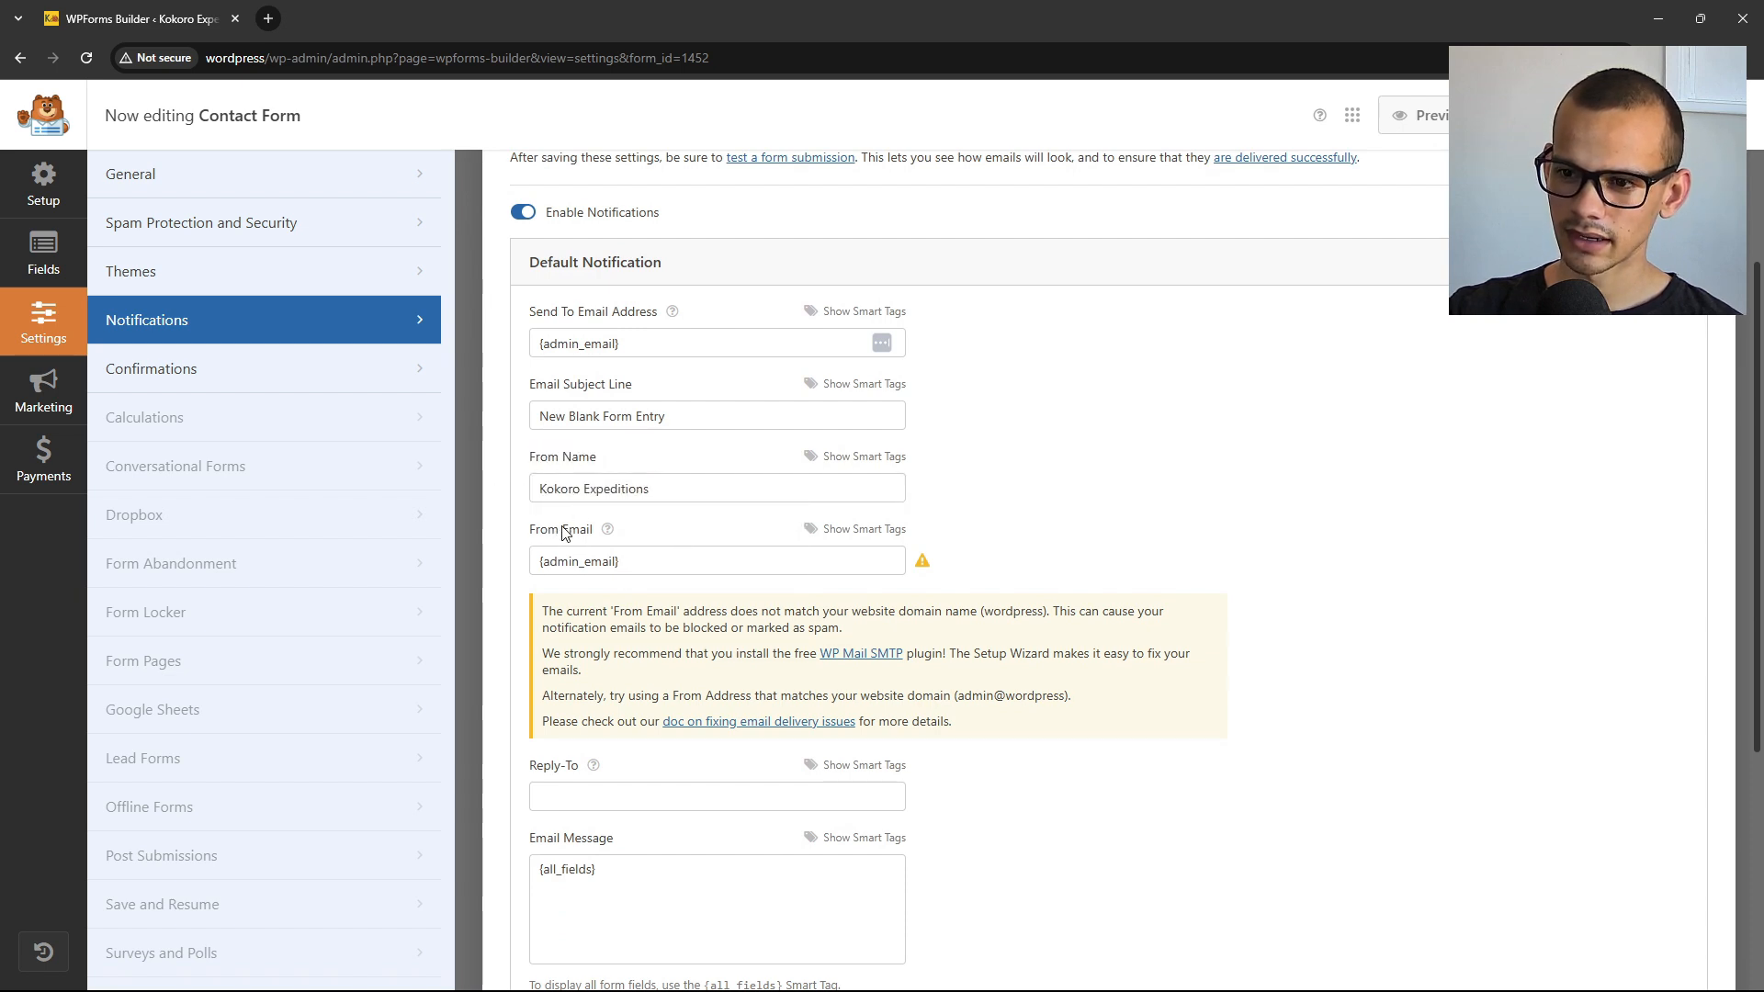
pyautogui.tripleClick(634, 561)
pyautogui.click(725, 558)
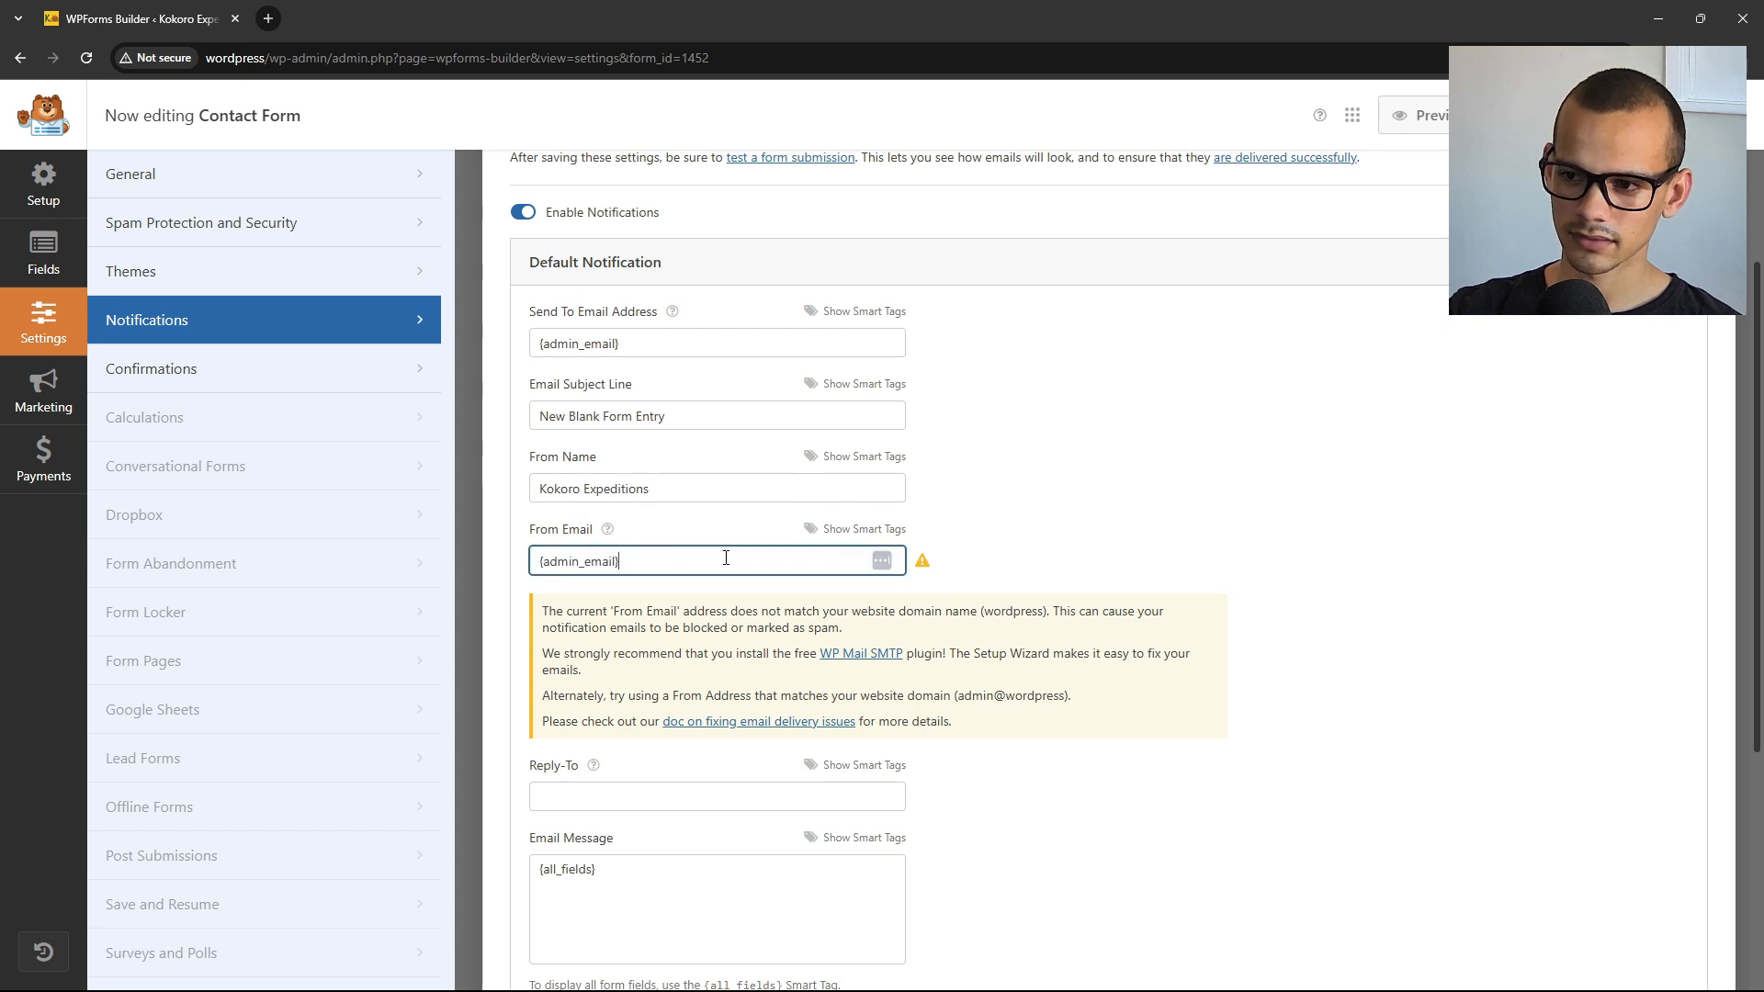
pyautogui.hotkey('ctrl', 'a')
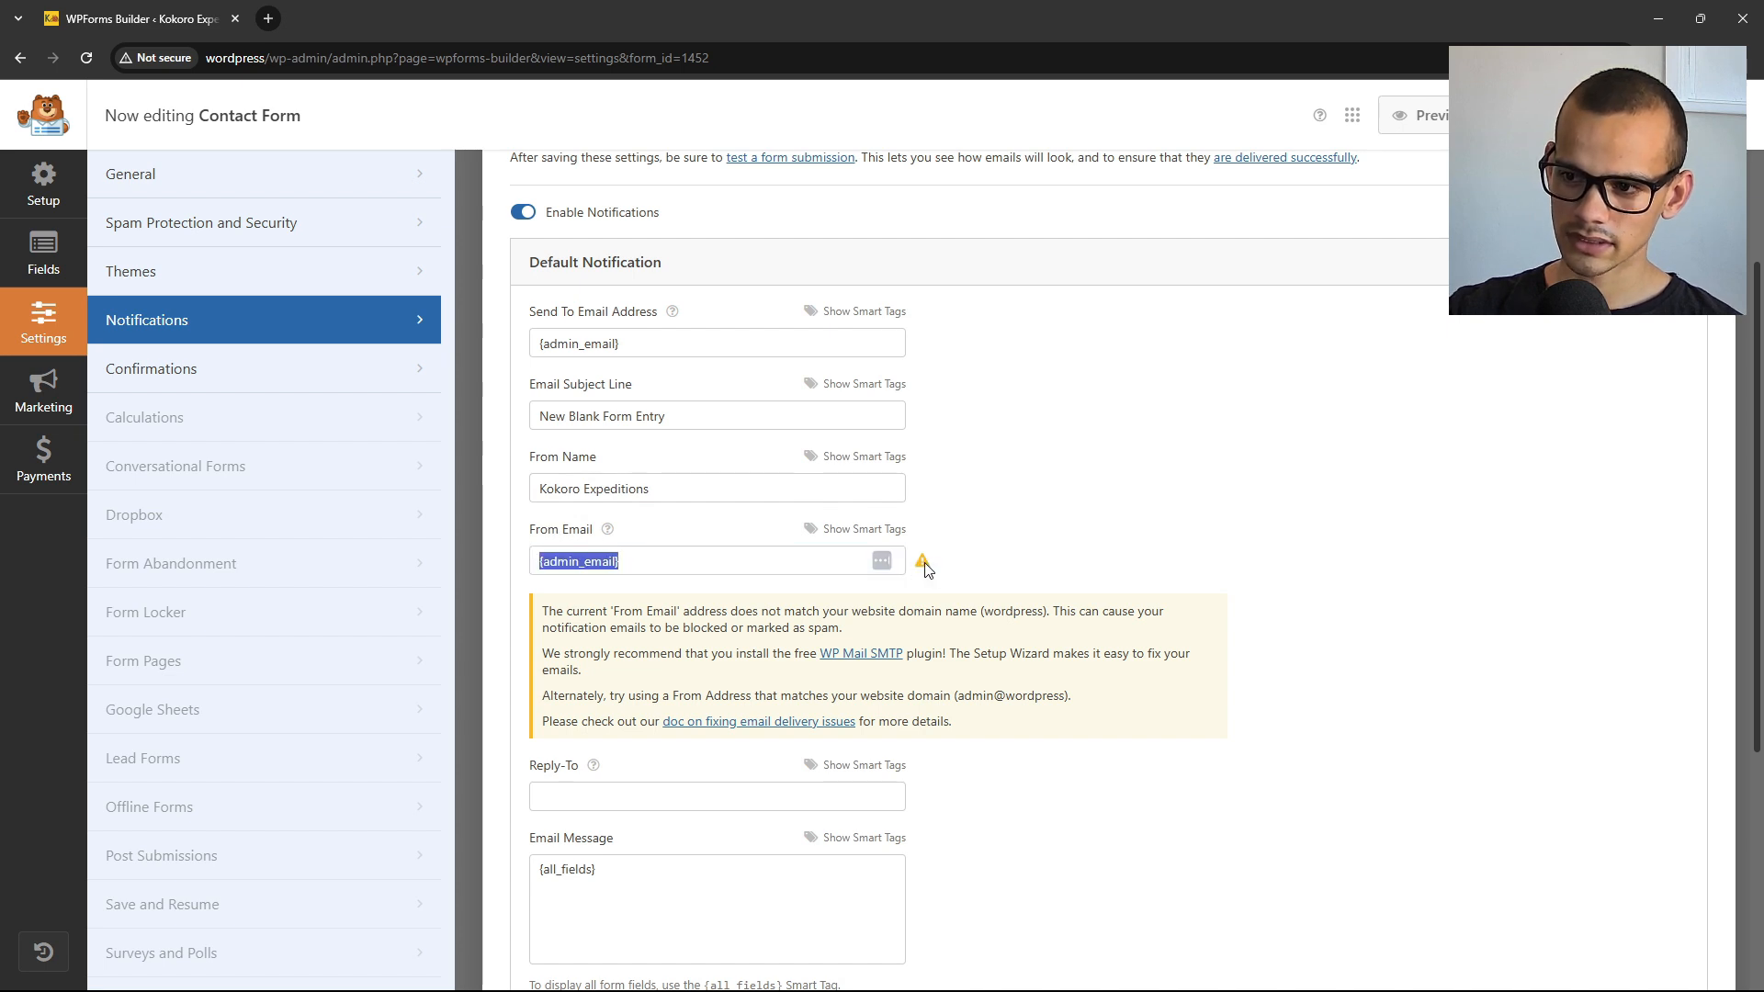
pyautogui.click(924, 568)
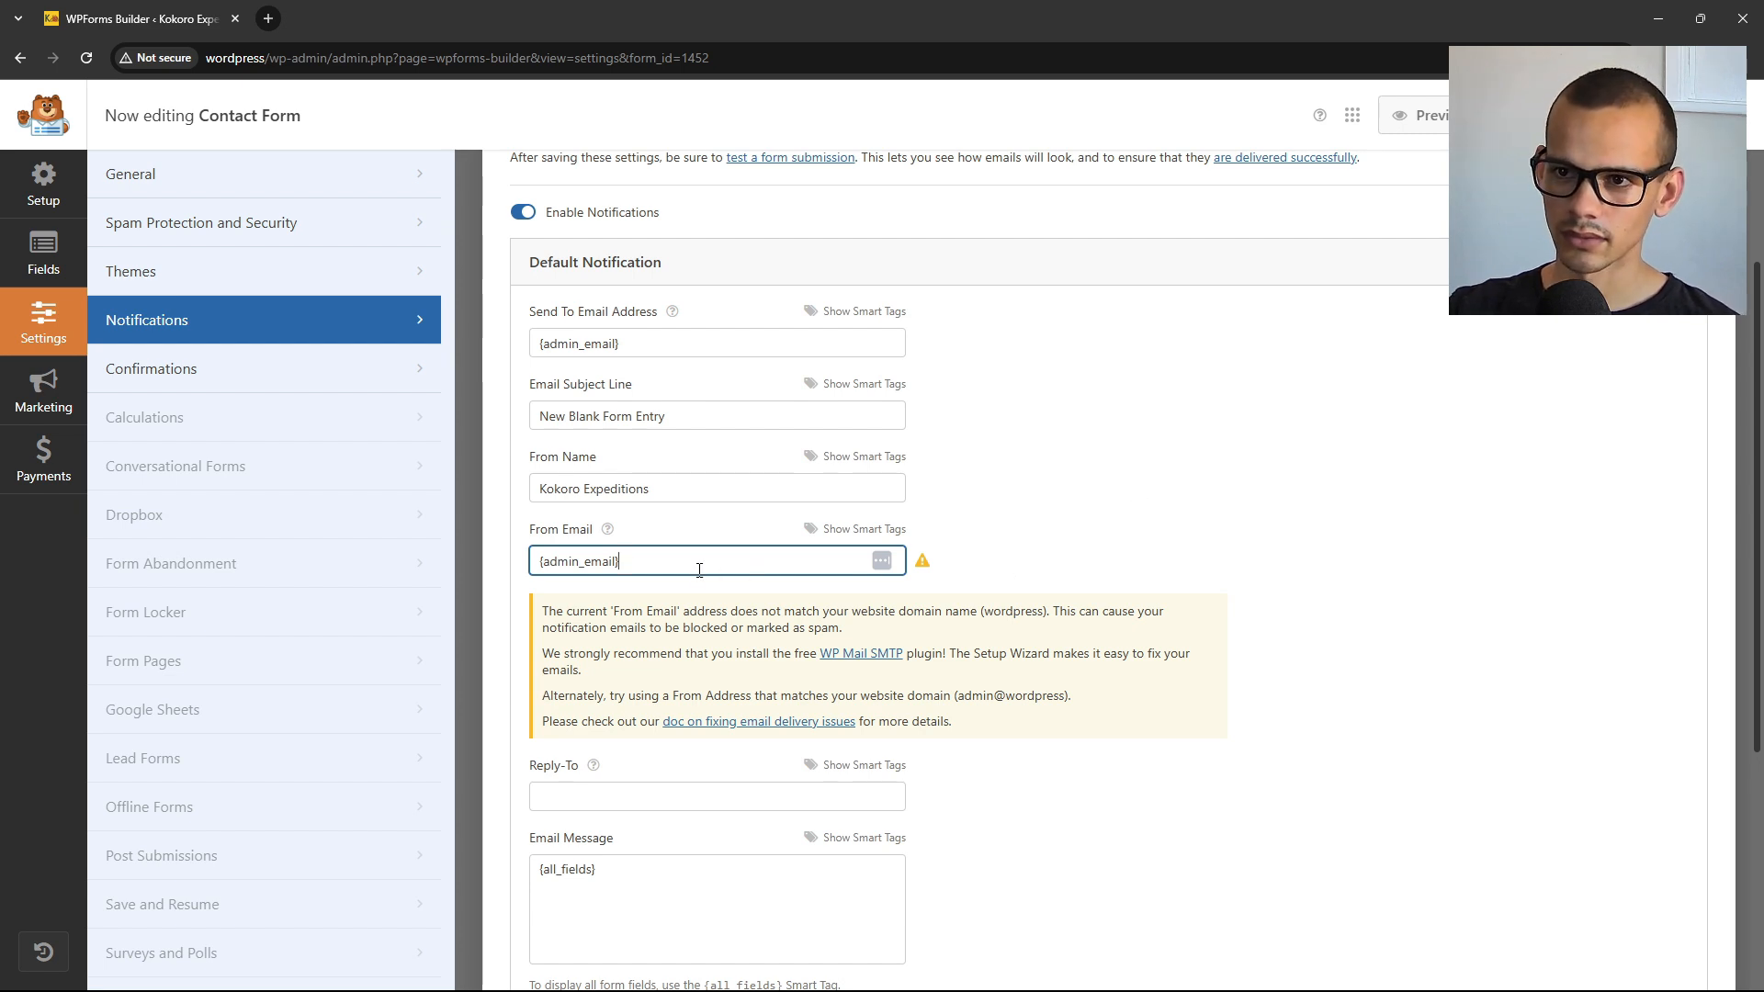
# Load the live business website in a new Chrome tab.
pyautogui.click(268, 18)
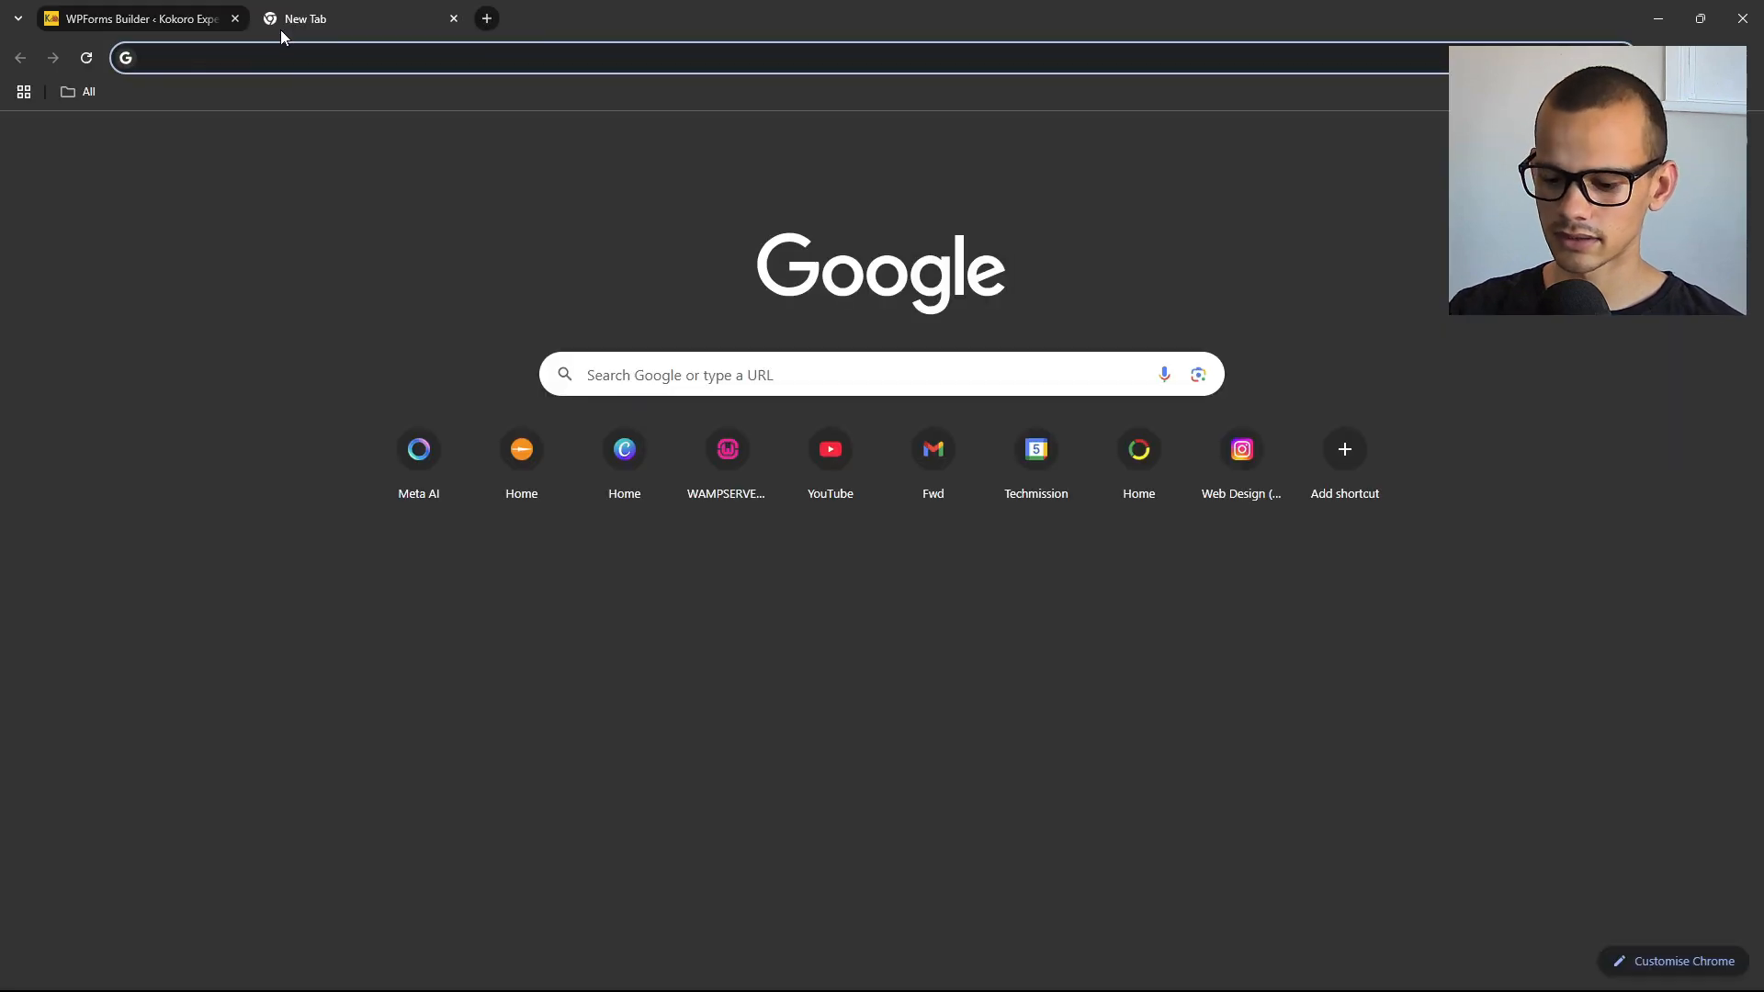
pyautogui.write('lancemvn.co.za')
pyautogui.press('Return')
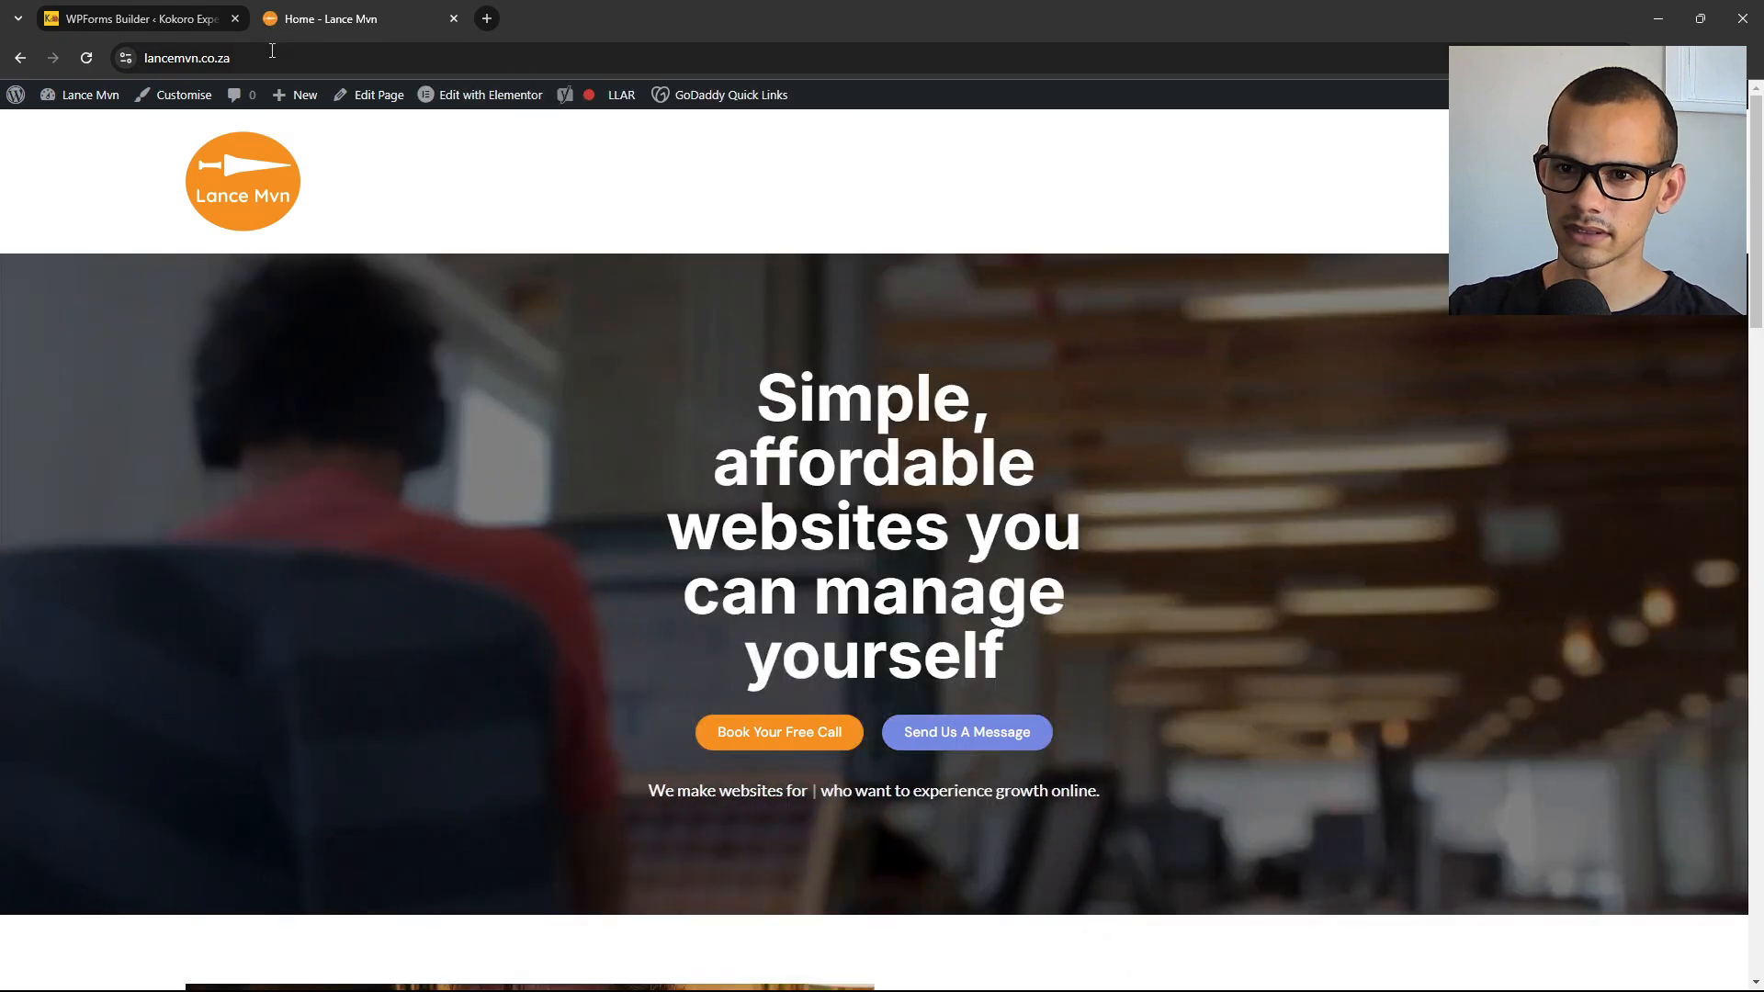
# Examine the site's domain in the address bar, then return to the WPForms Builder tab.
pyautogui.click(232, 60)
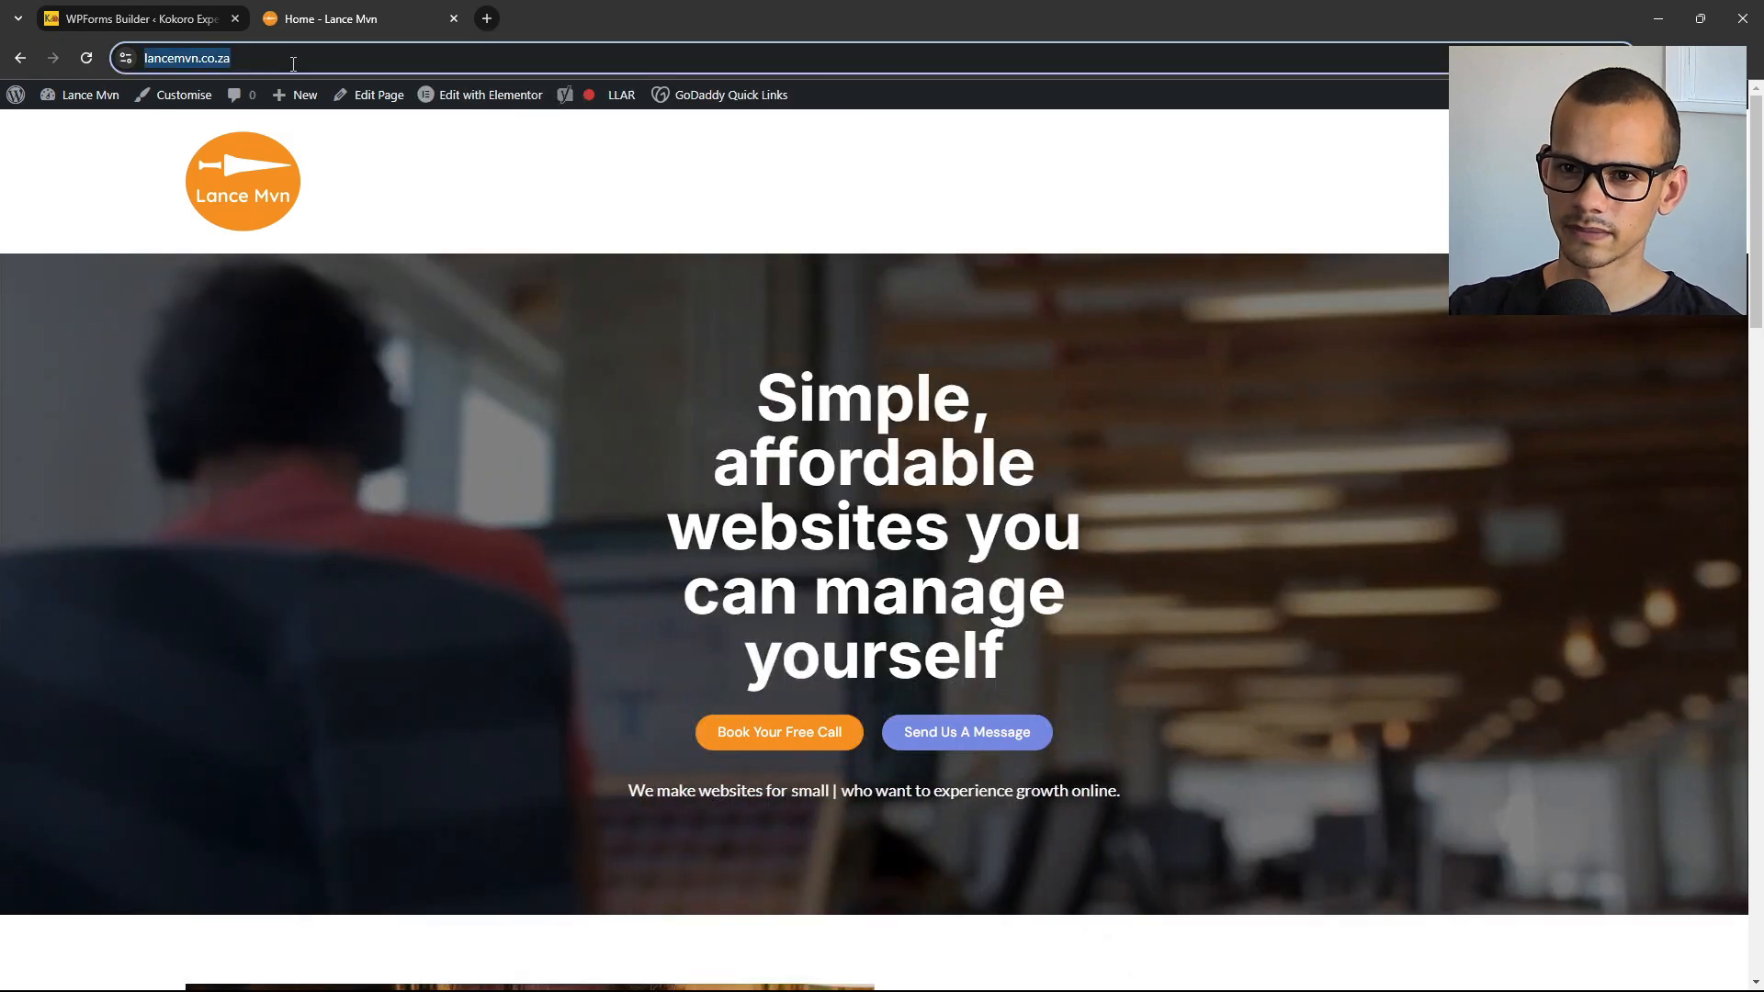
pyautogui.click(190, 59)
pyautogui.moveTo(276, 59); pyautogui.dragTo(142, 61)
pyautogui.click(210, 60)
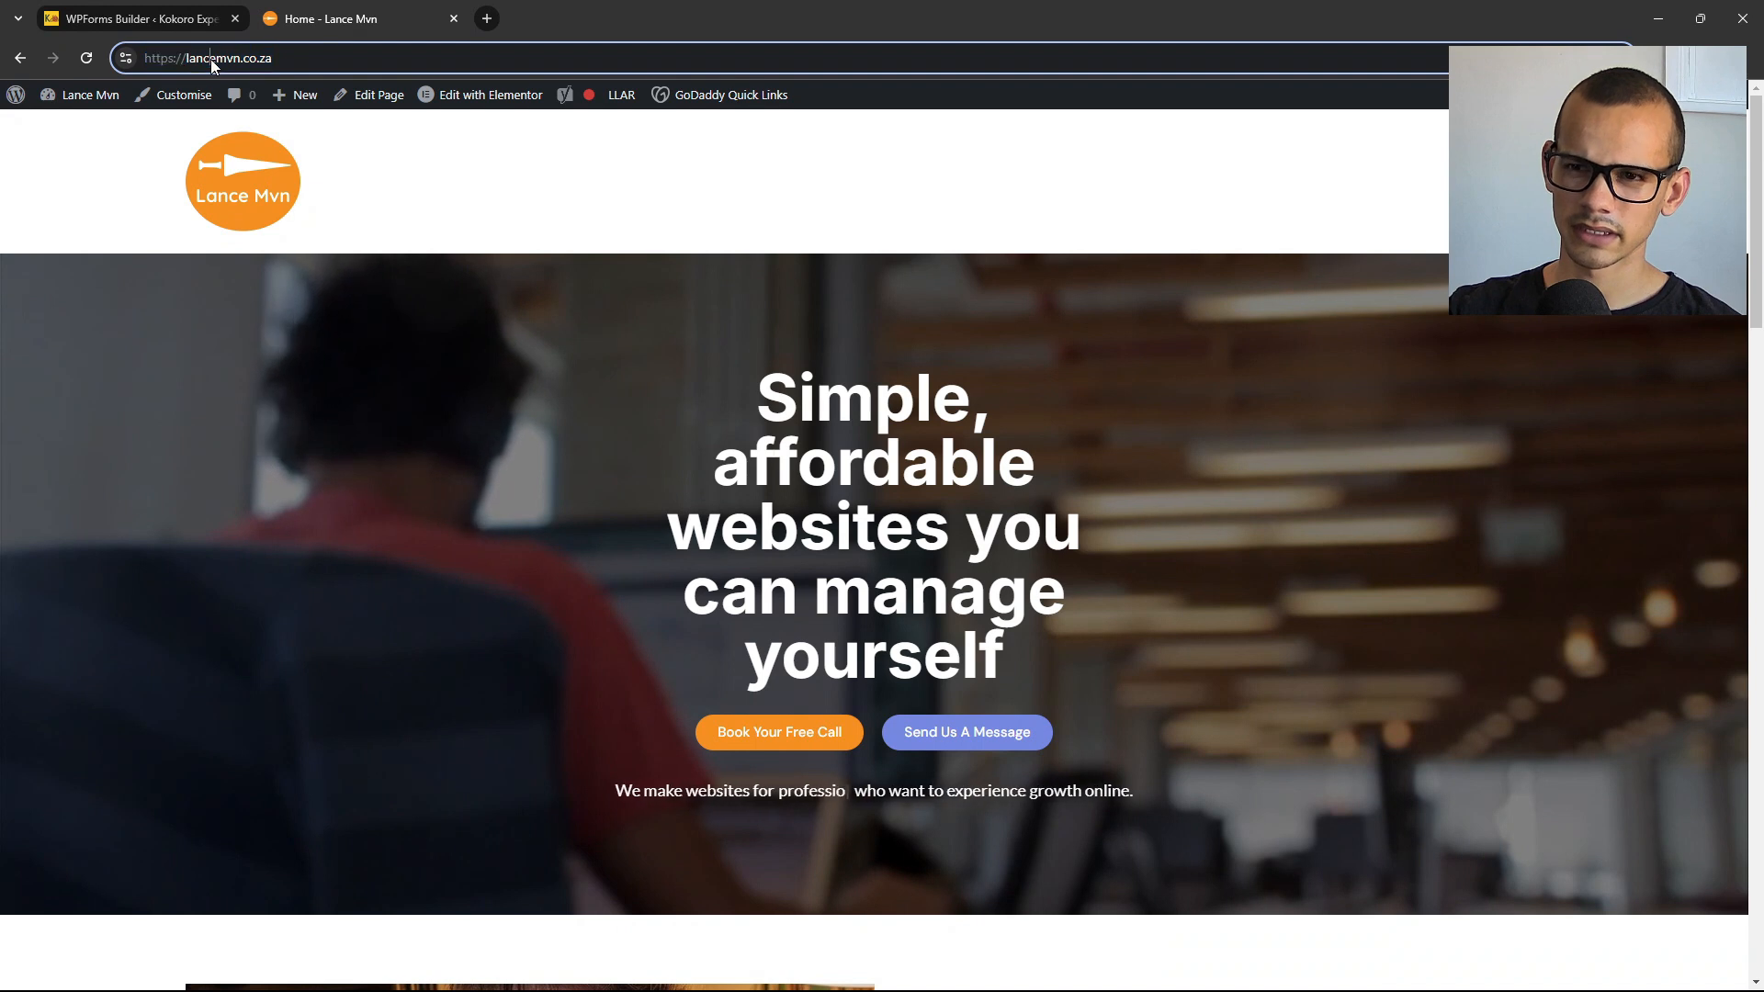
pyautogui.moveTo(278, 57); pyautogui.dragTo(190, 62)
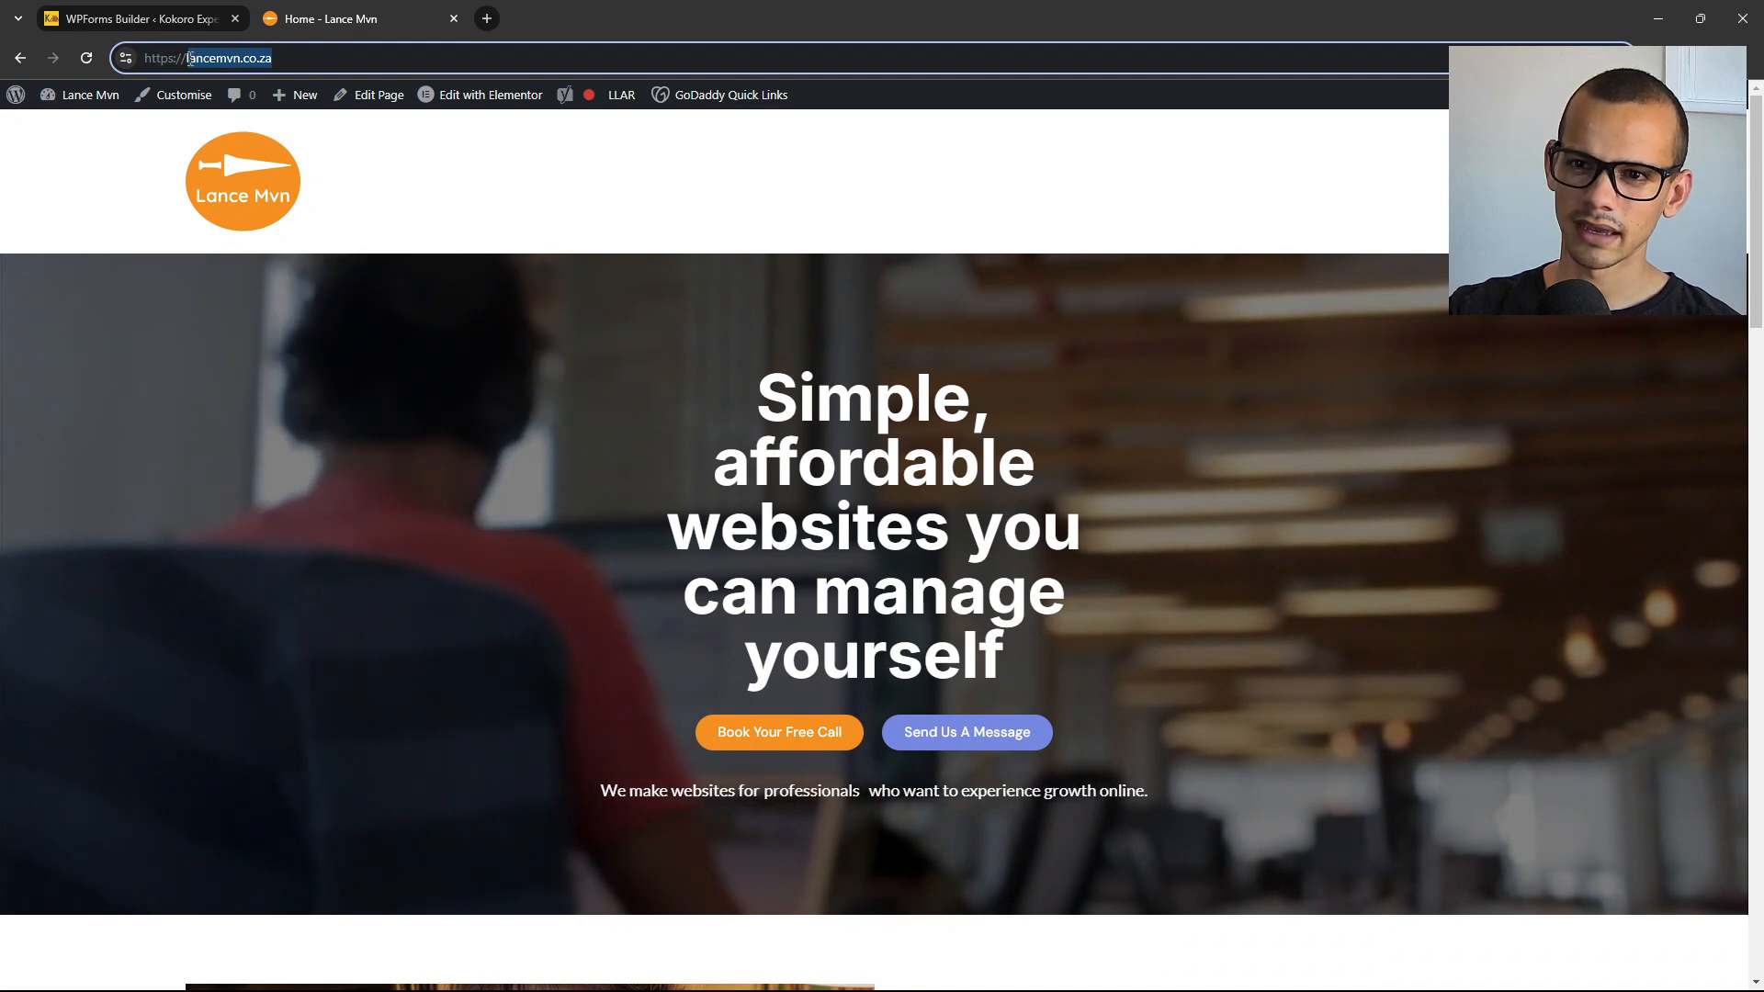
pyautogui.click(227, 59)
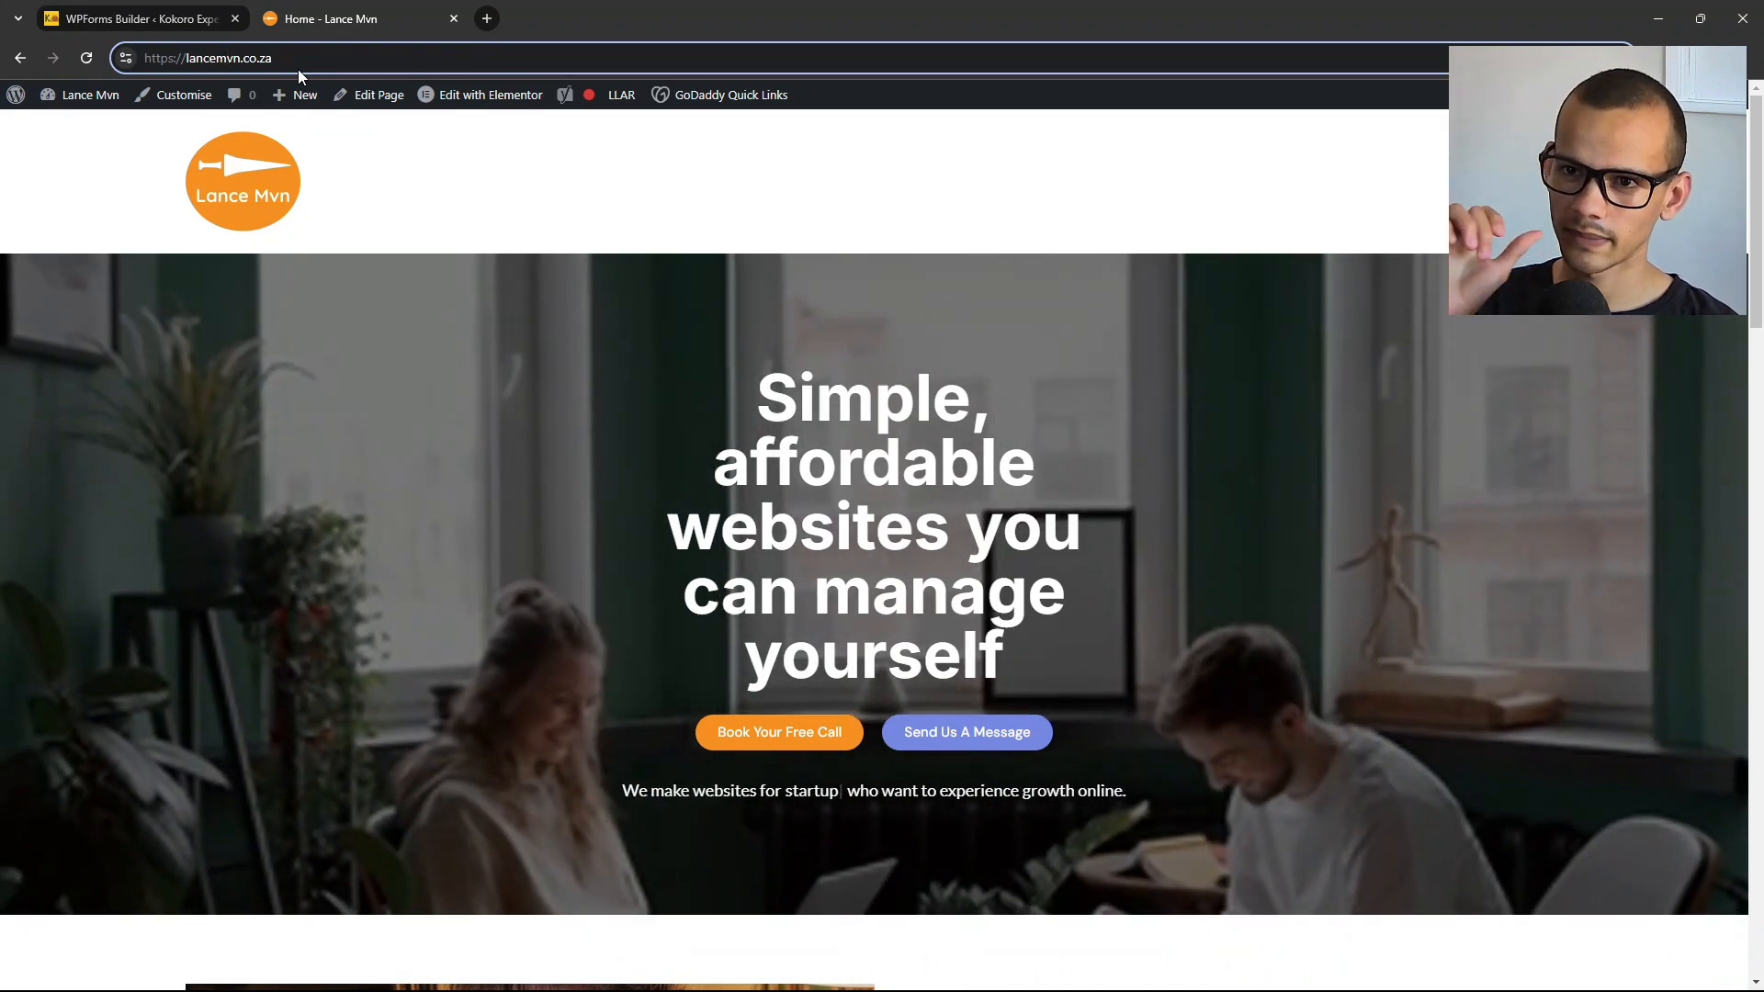
pyautogui.click(182, 23)
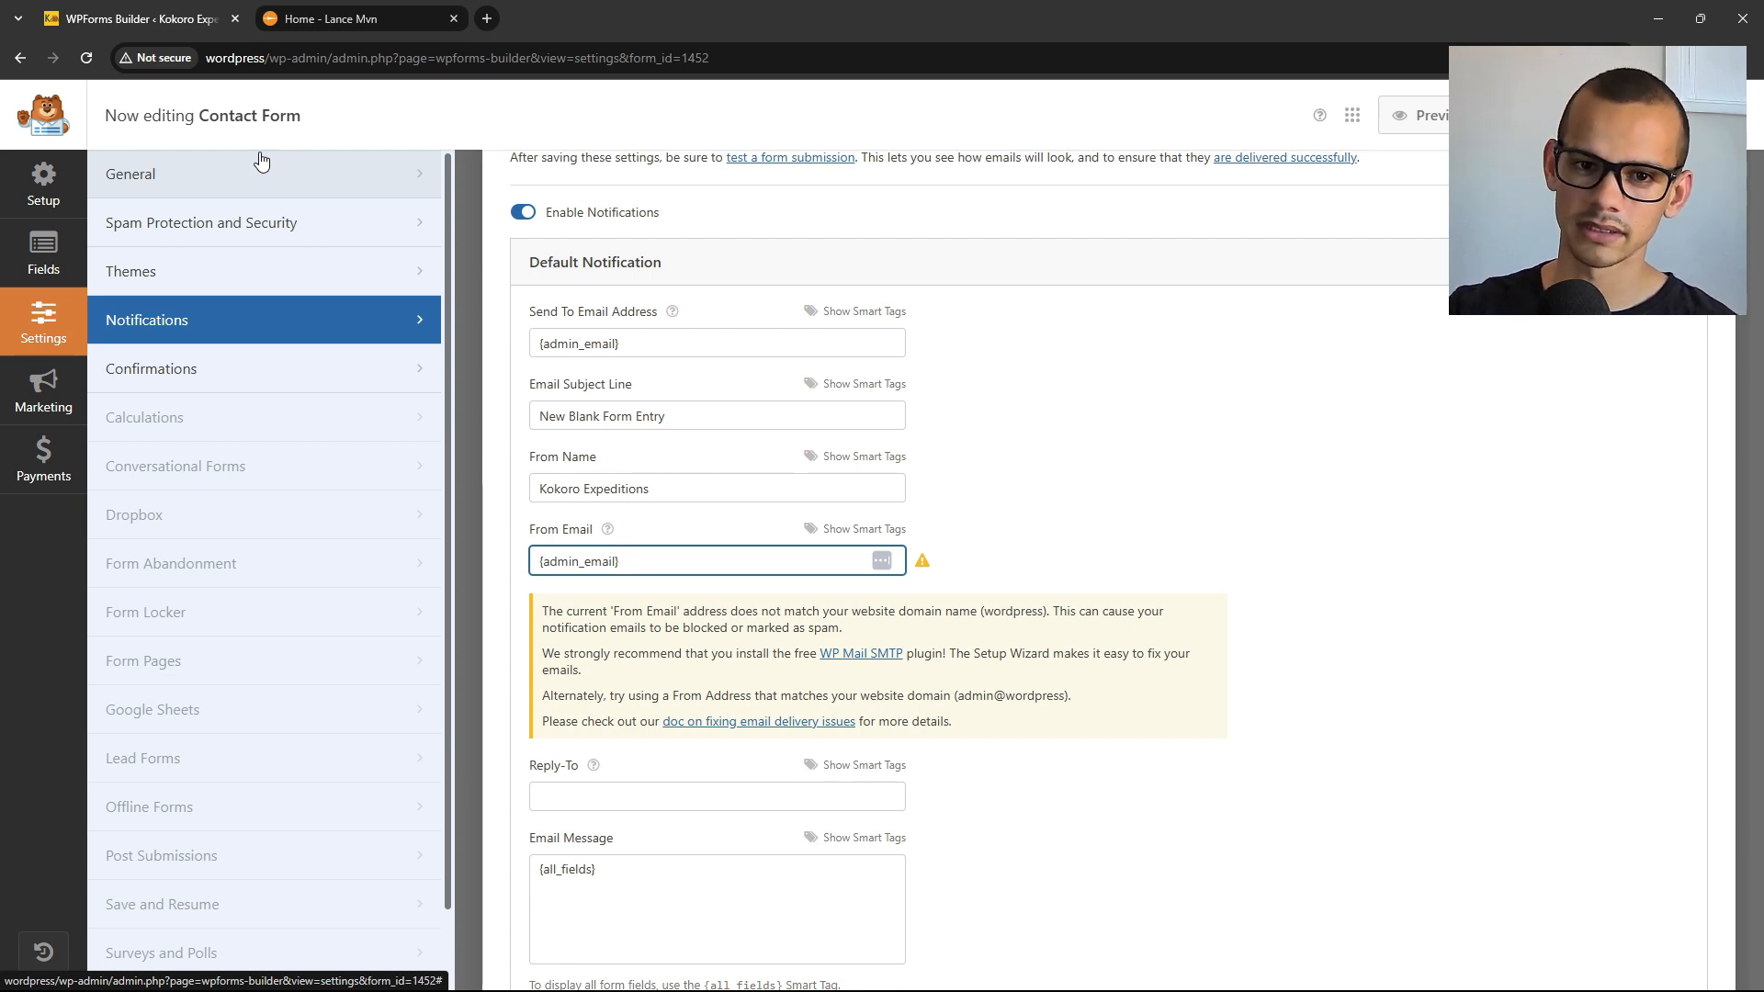
# Follow the warning's WP Mail SMTP link, install and activate the plugin, and reach SMTP settings.
pyautogui.click(876, 656)
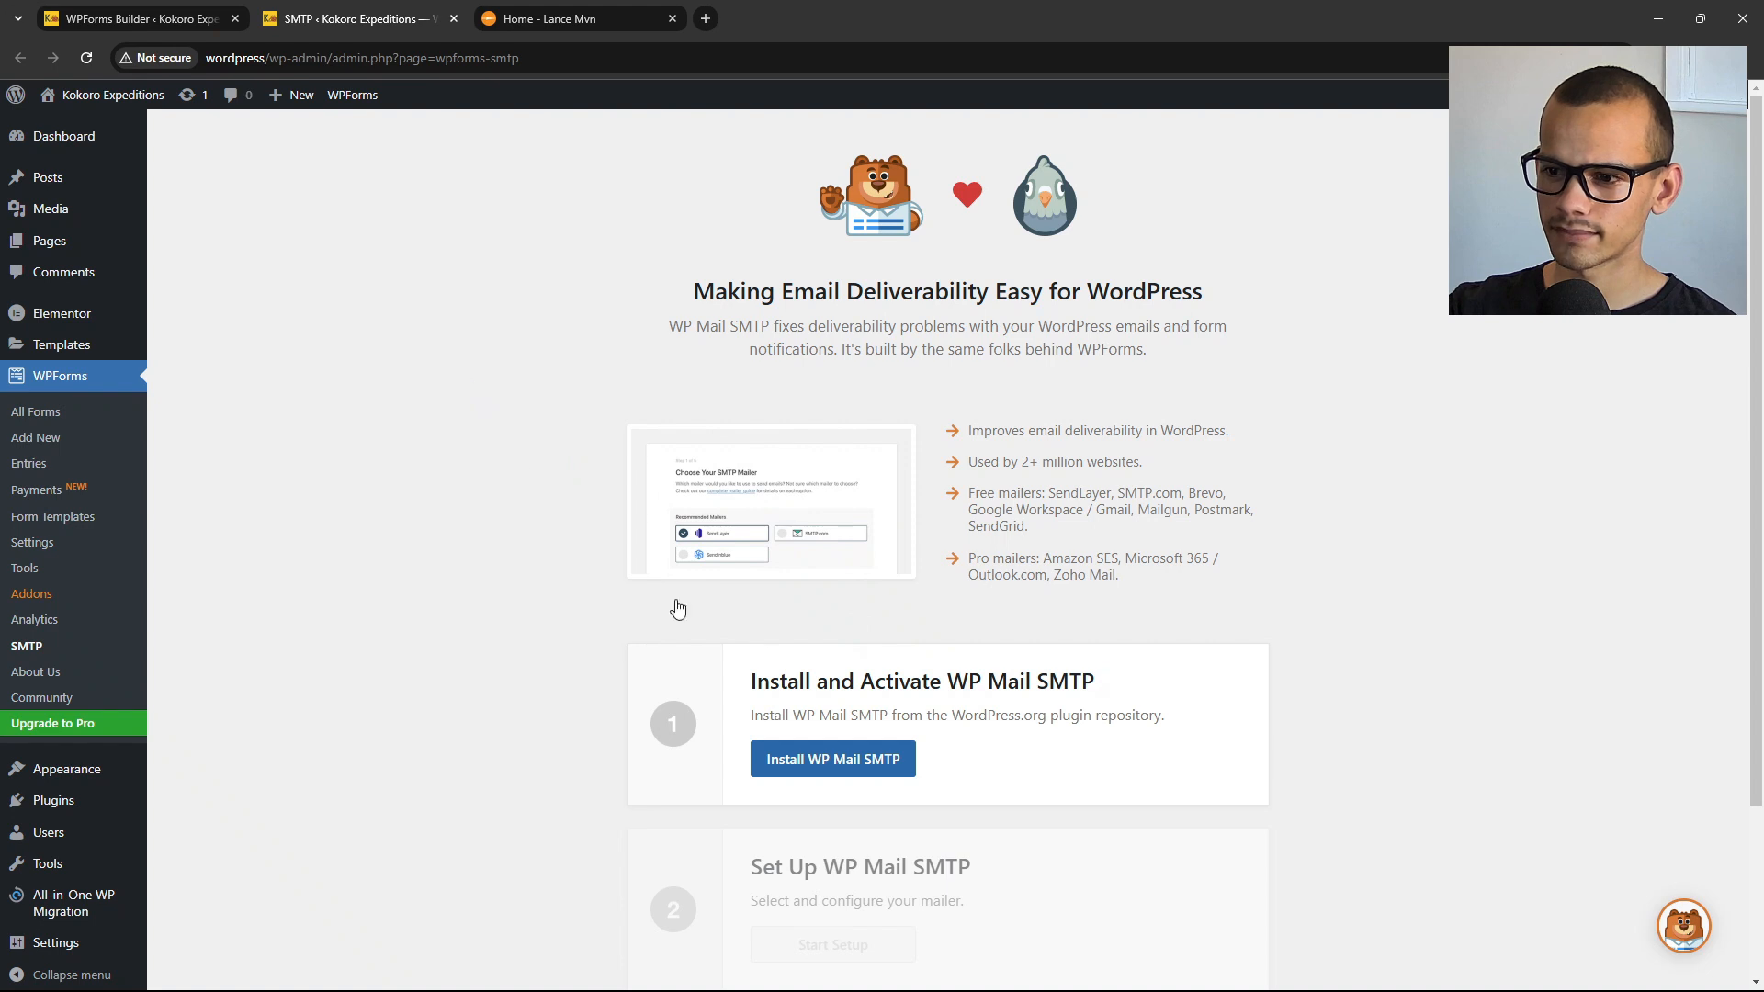
pyautogui.scroll(-2, 839, 760)
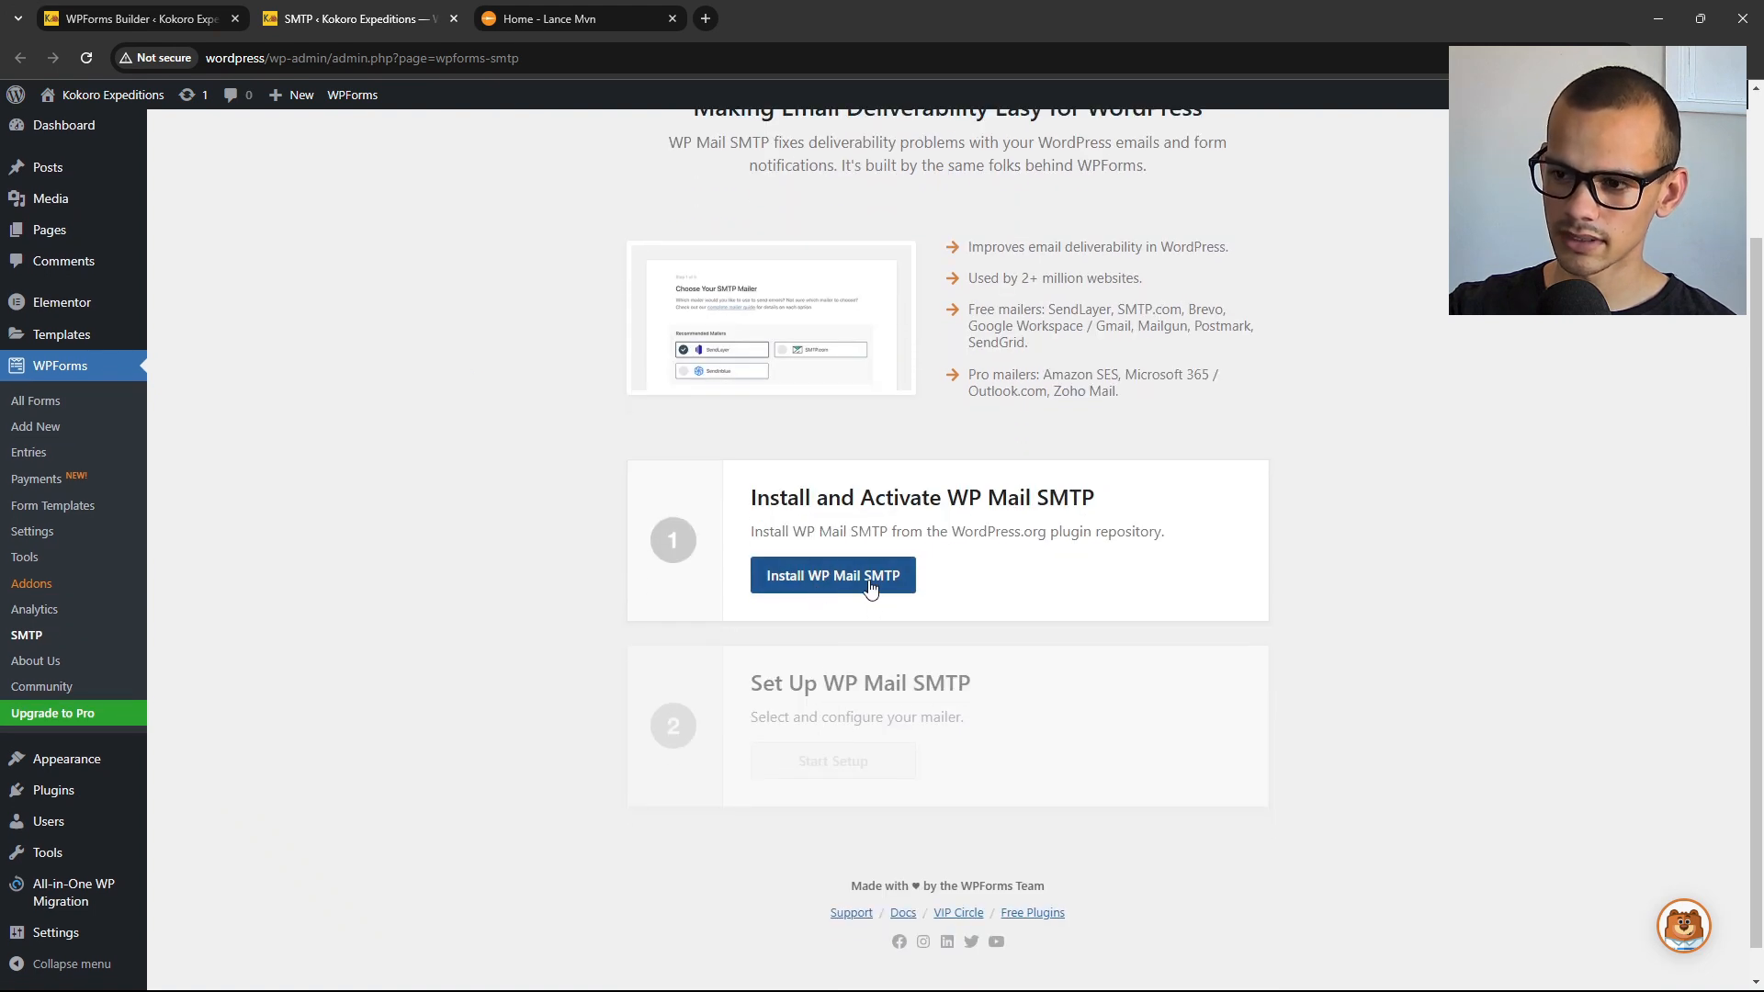
pyautogui.click(870, 586)
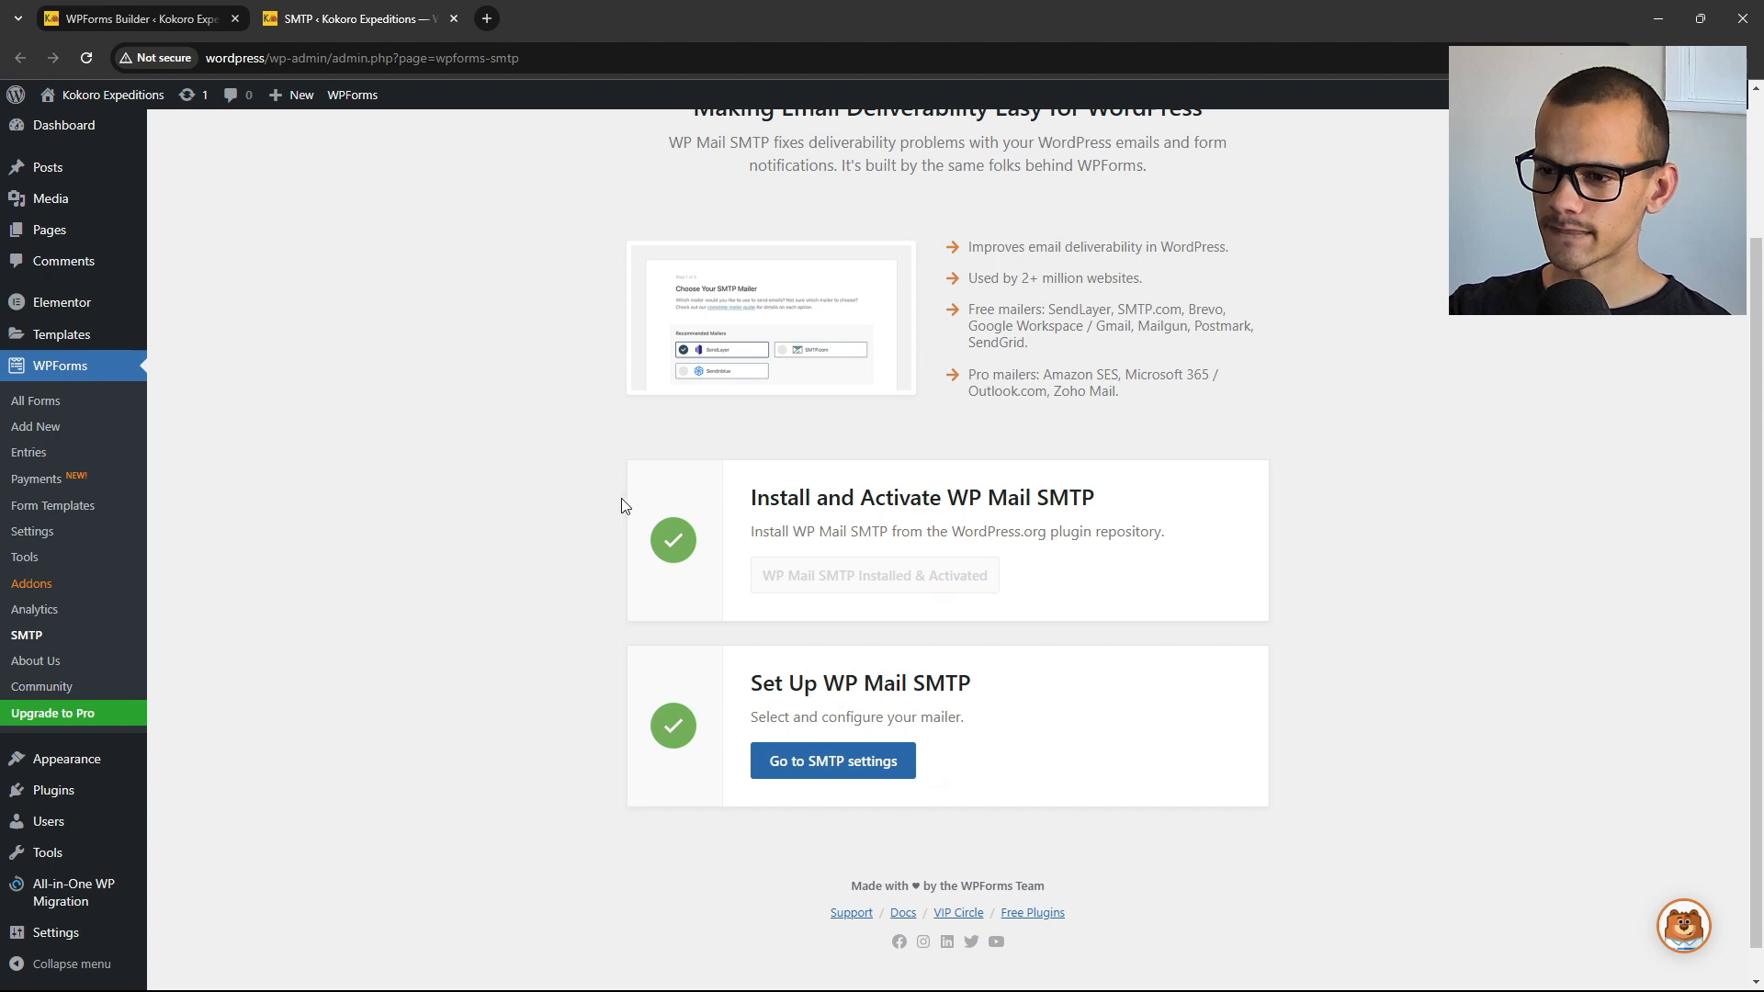
pyautogui.click(843, 768)
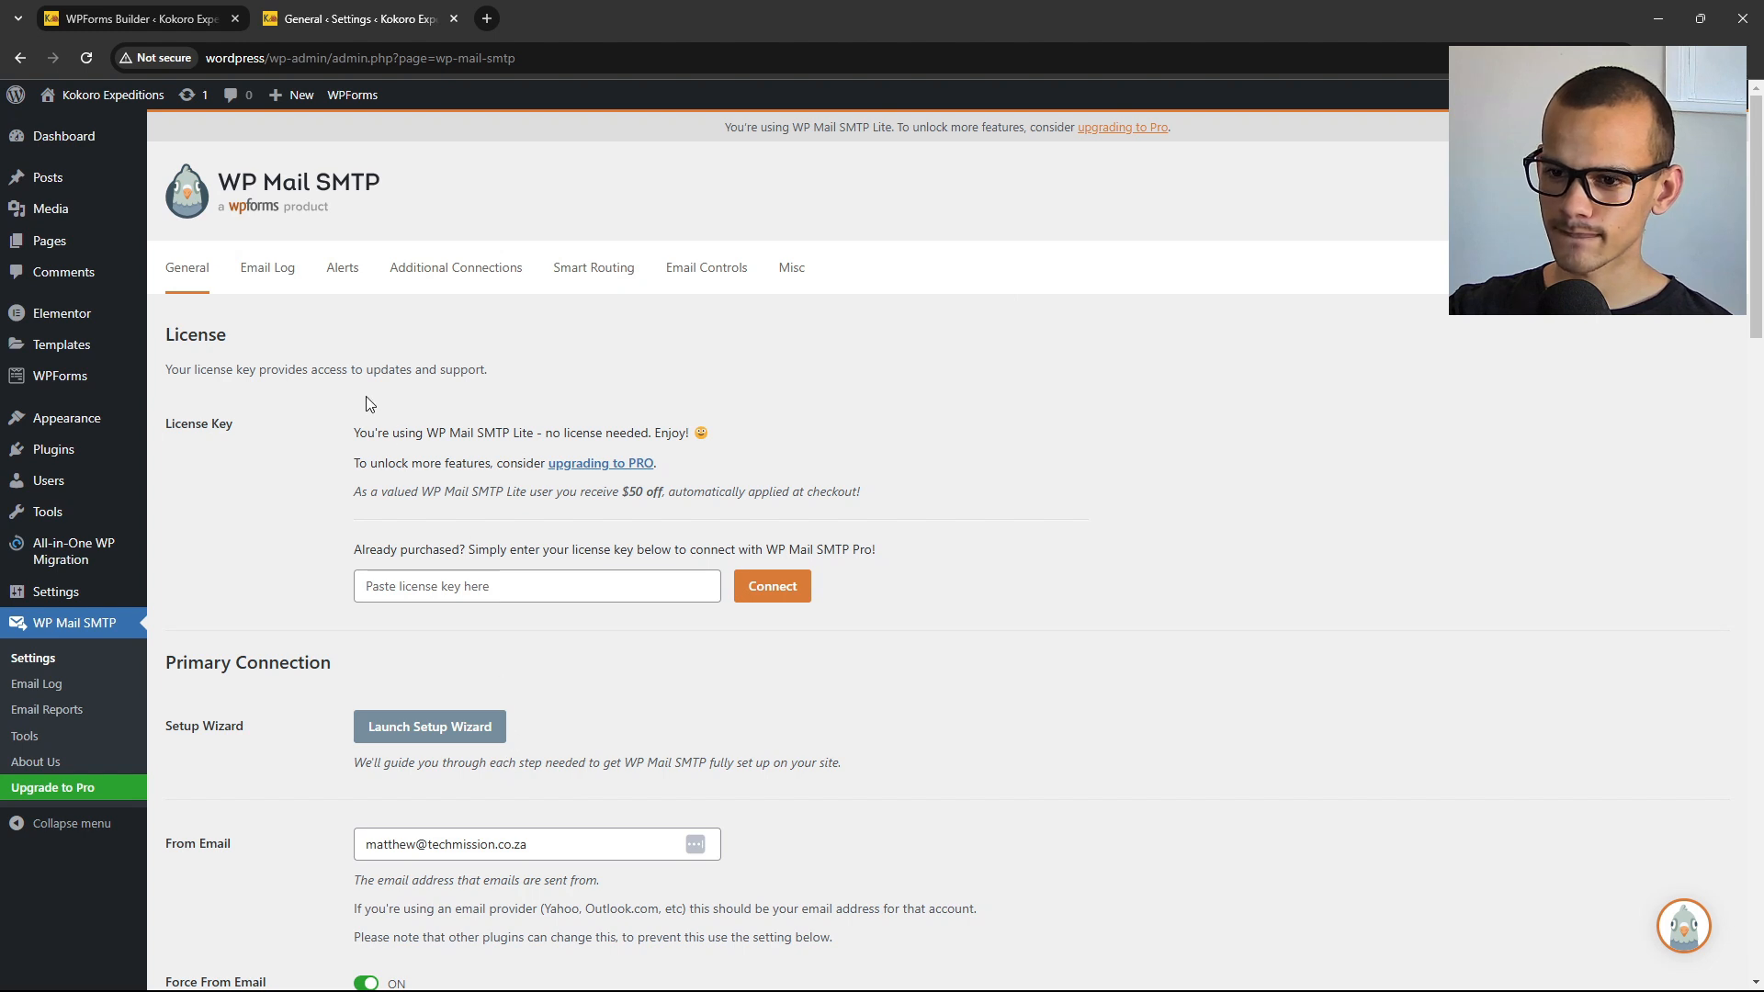
# Launch the Setup Wizard, begin with Let's Get Started, and choose the Other SMTP mailer.
pyautogui.click(461, 733)
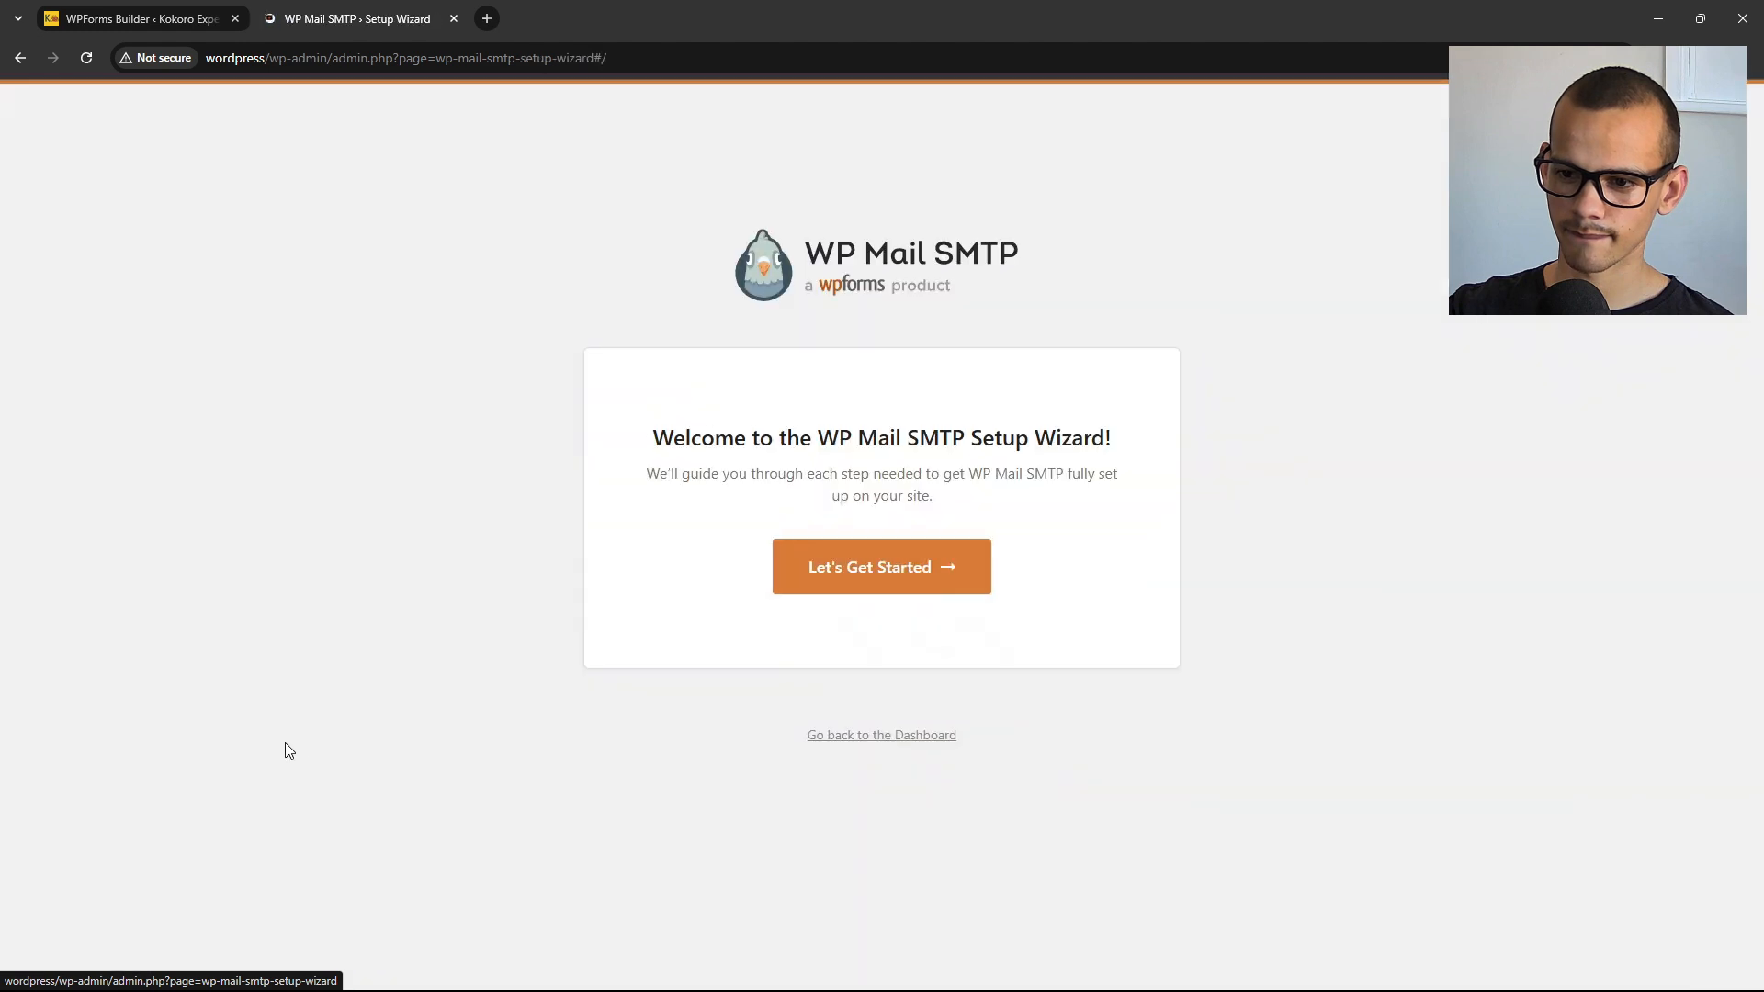
pyautogui.click(946, 570)
pyautogui.scroll(-2, 678, 654)
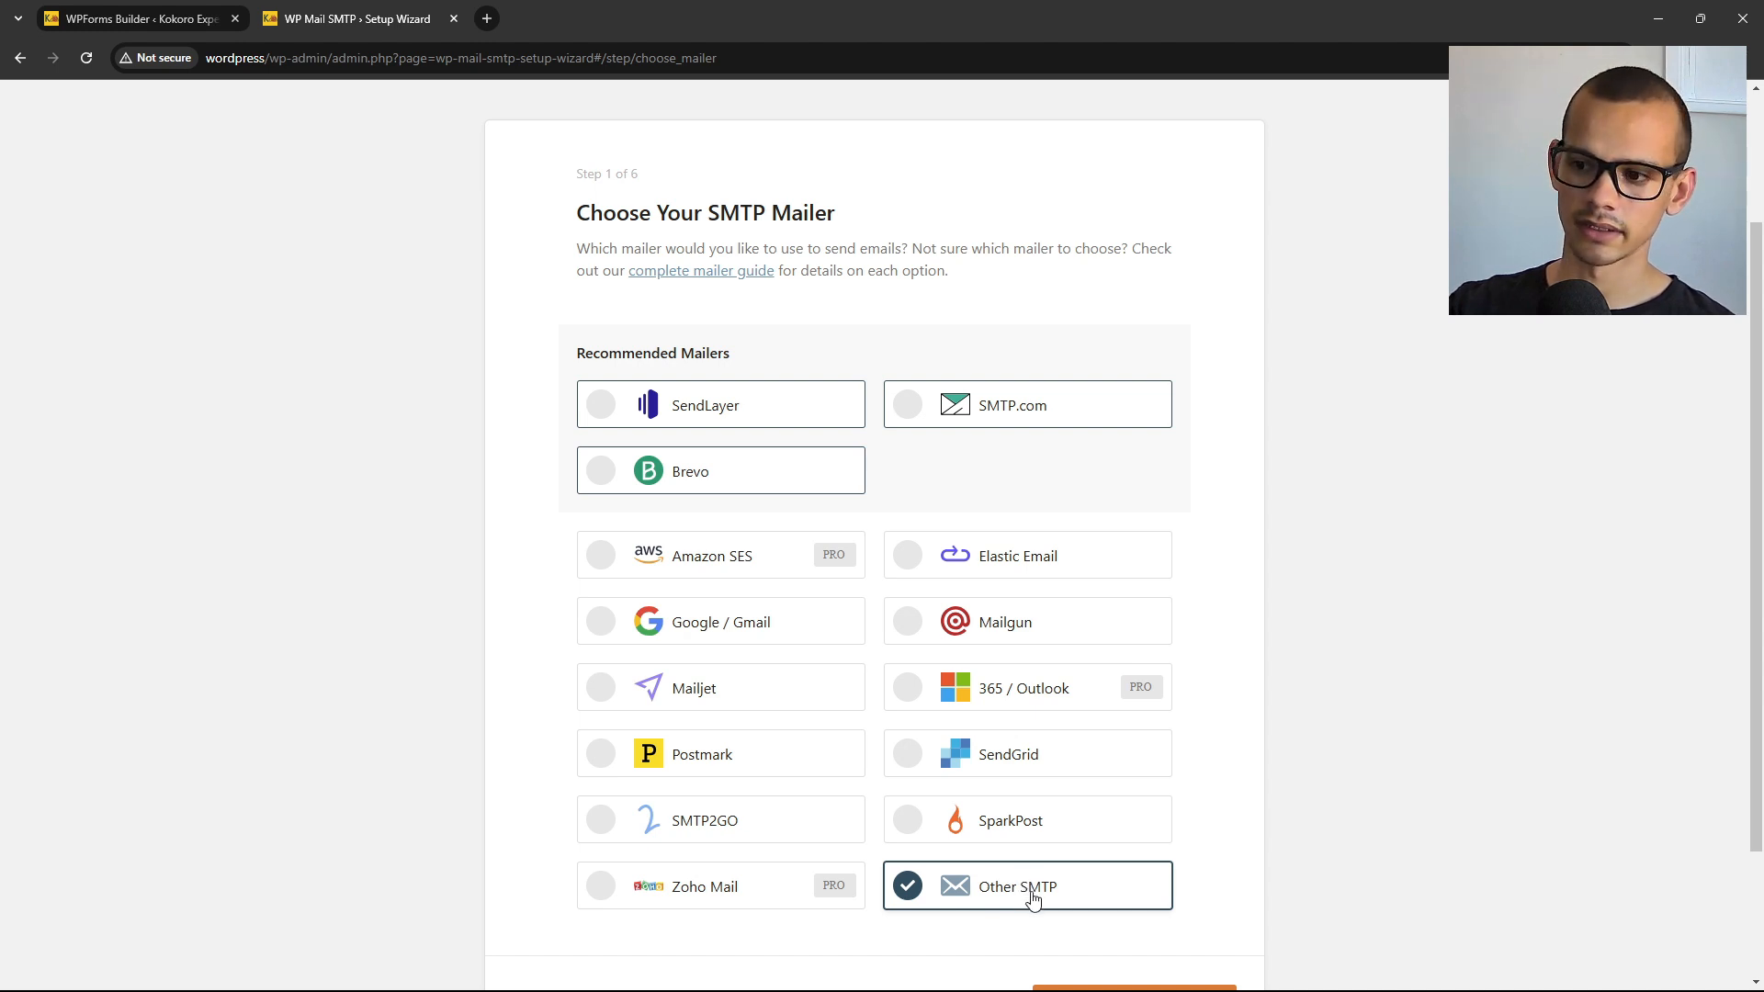
pyautogui.scroll(-2, 1033, 900)
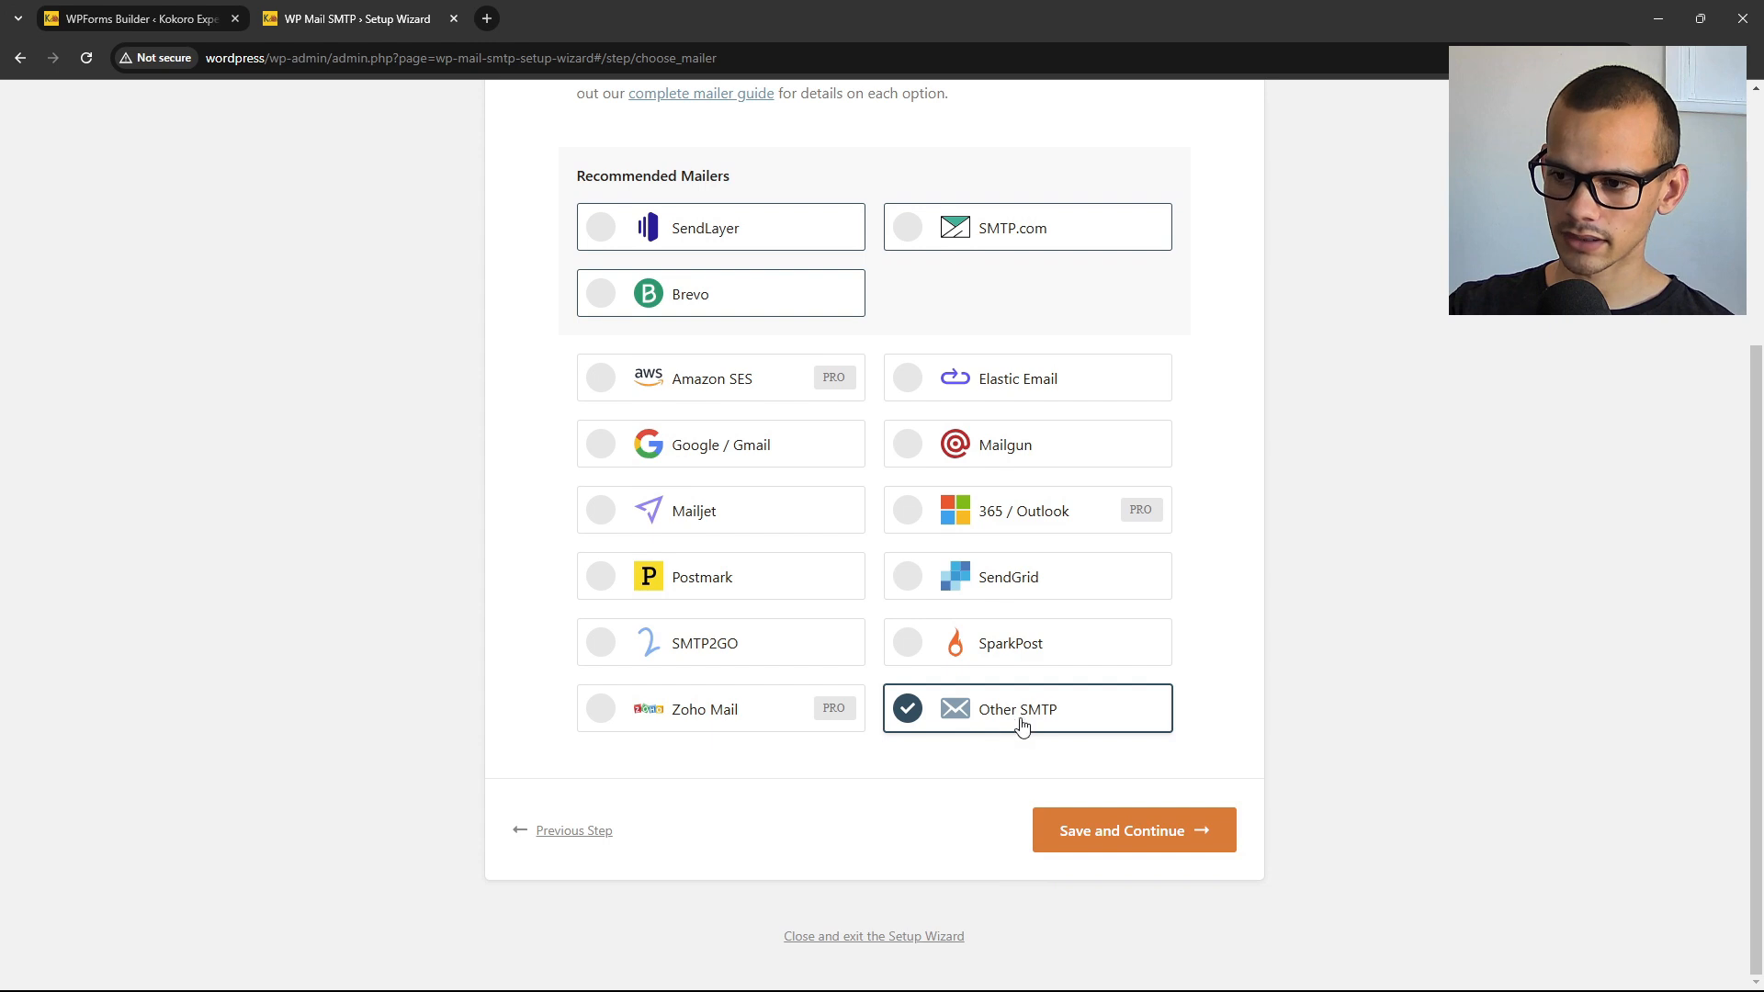
# Save the Other SMTP choice and scroll through the Configure Mailer Settings step.
pyautogui.click(1123, 840)
pyautogui.scroll(-1, 650, 796)
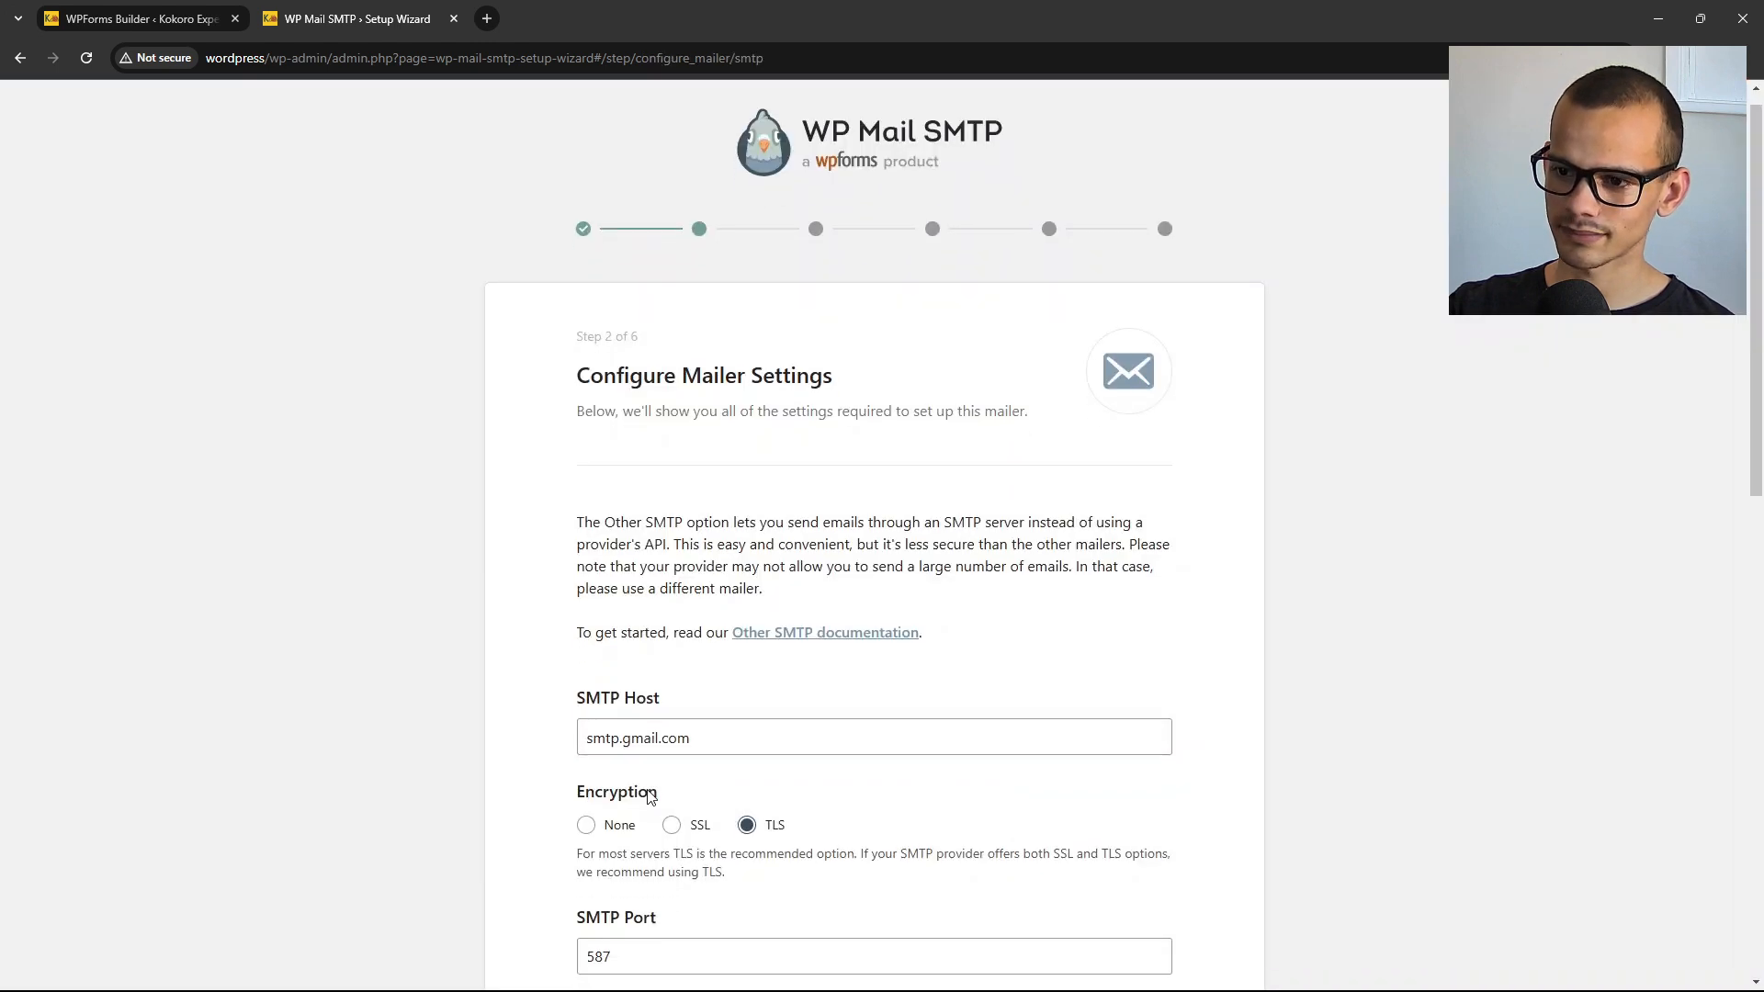
pyautogui.scroll(-4, 649, 796)
pyautogui.scroll(-1, 642, 574)
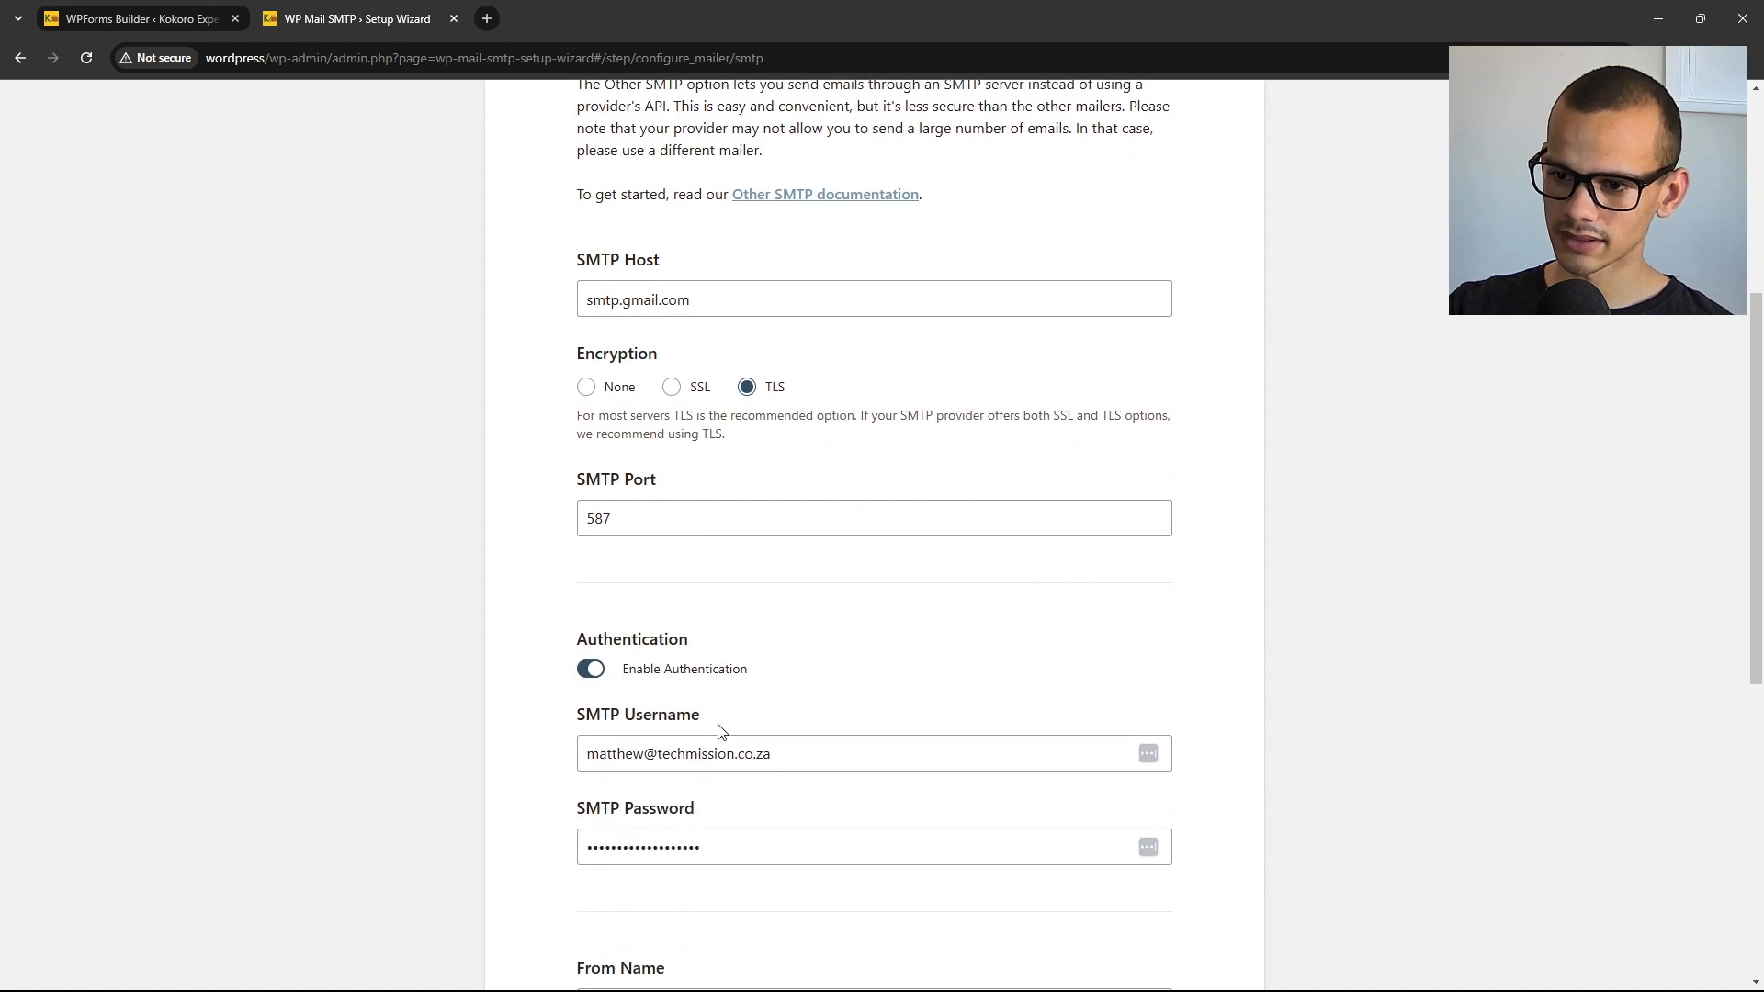
pyautogui.scroll(-5, 722, 733)
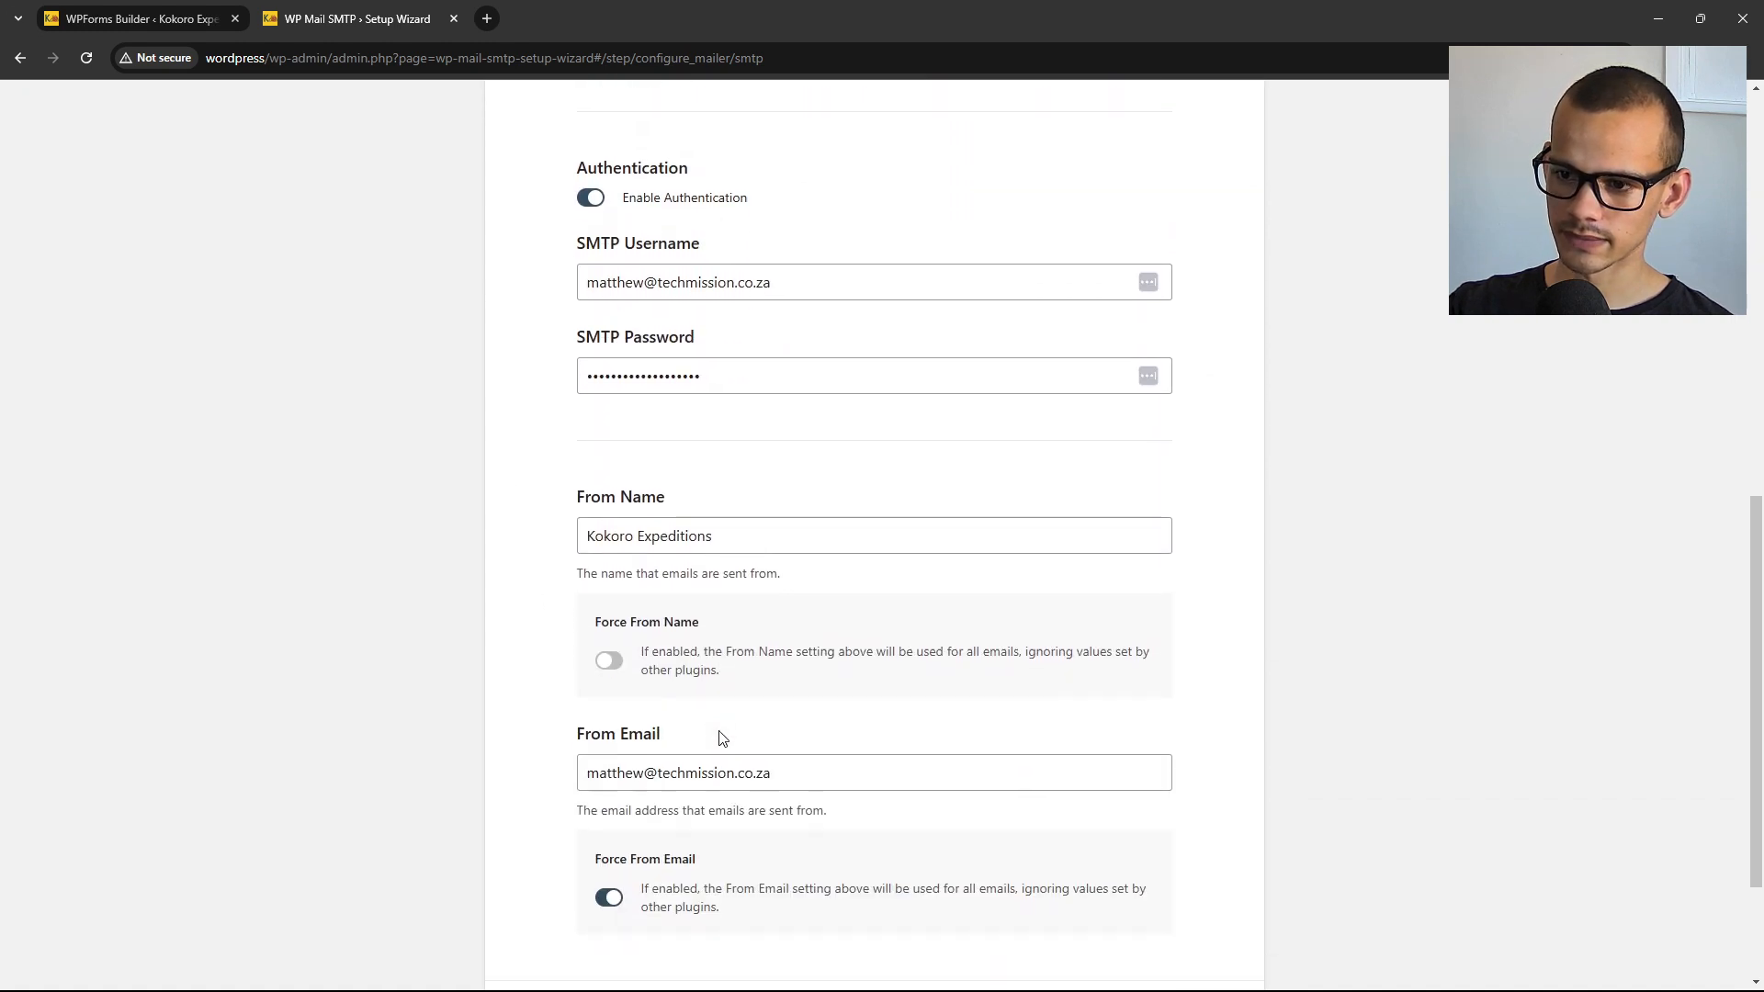
pyautogui.scroll(-2, 721, 738)
pyautogui.scroll(10, 721, 738)
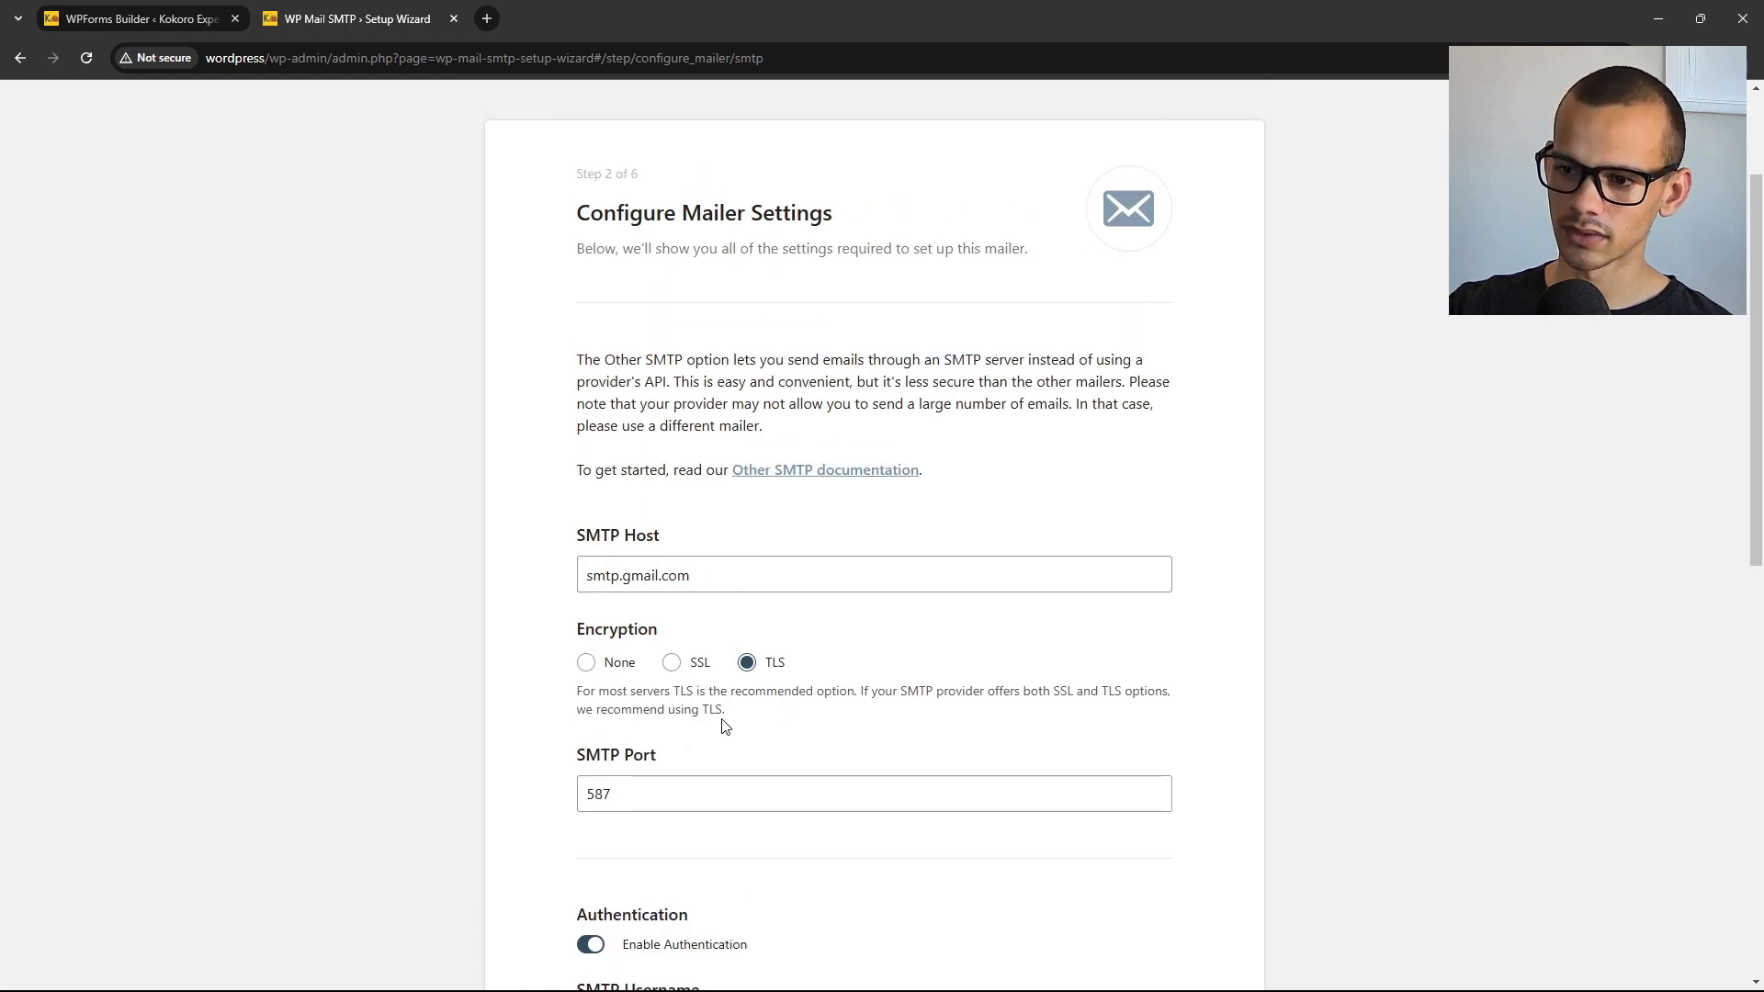
pyautogui.scroll(-2, 725, 727)
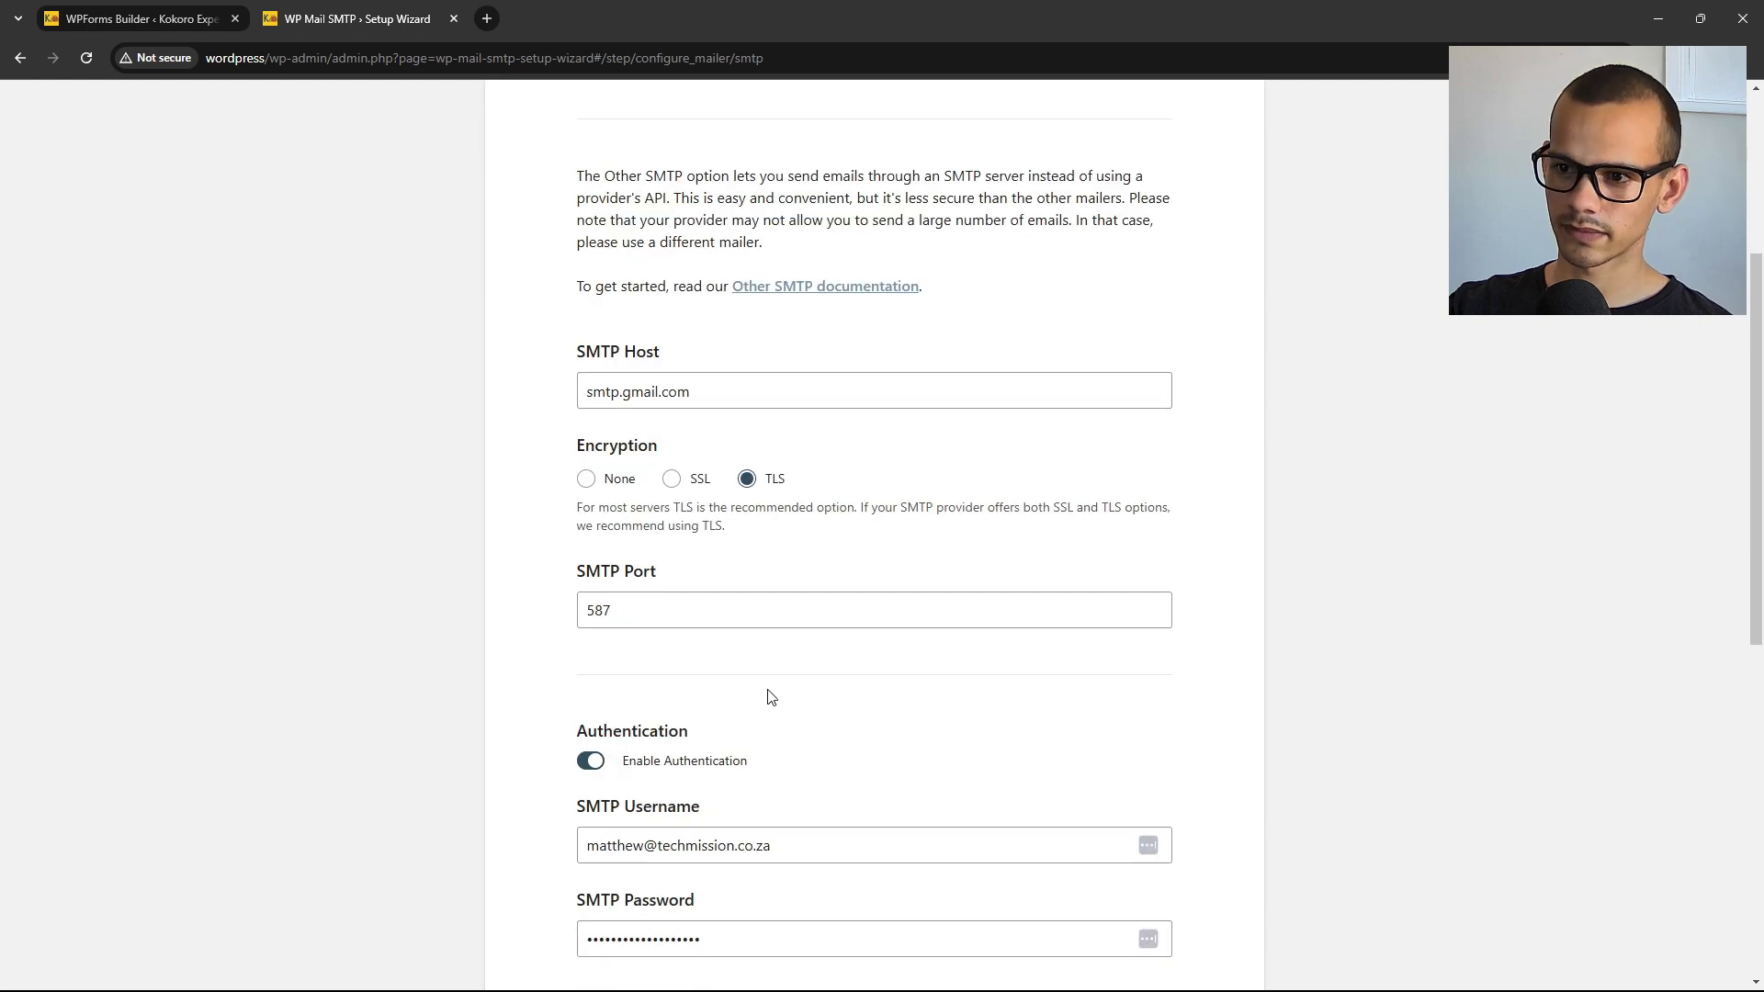
pyautogui.scroll(1, 770, 701)
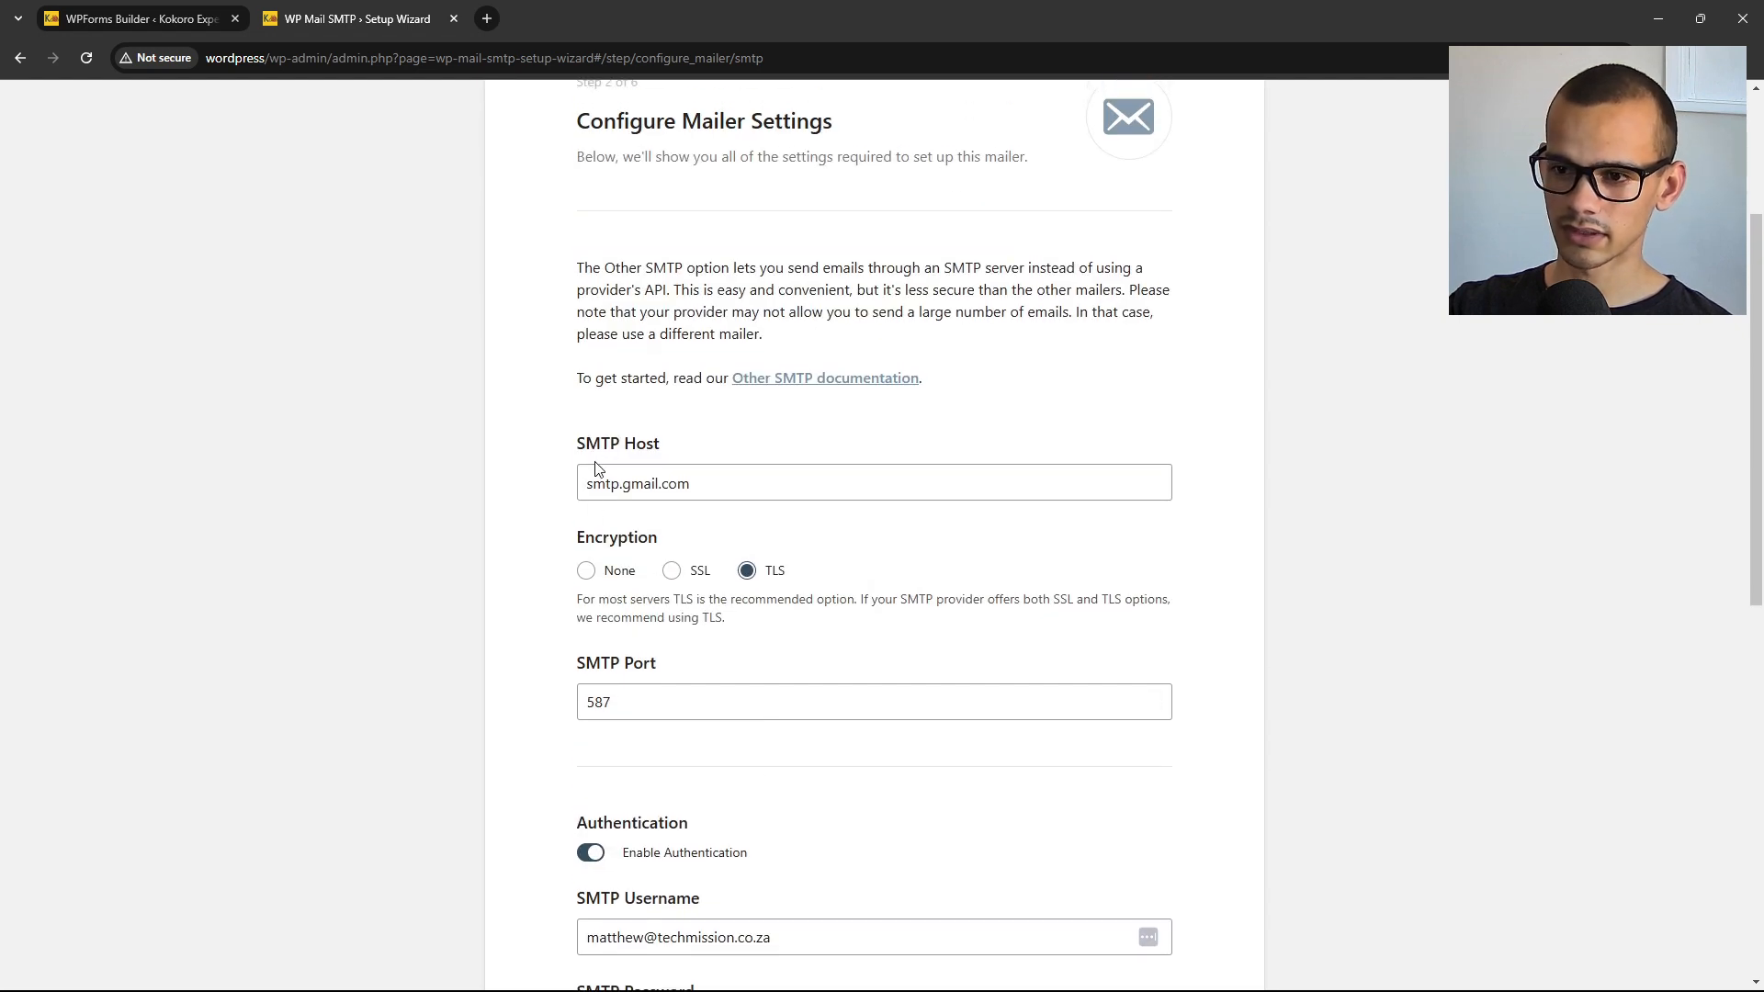
# Review host smtp.gmail.com, TLS encryption, port 587 and authentication settings.
pyautogui.moveTo(577, 442); pyautogui.dragTo(622, 450)
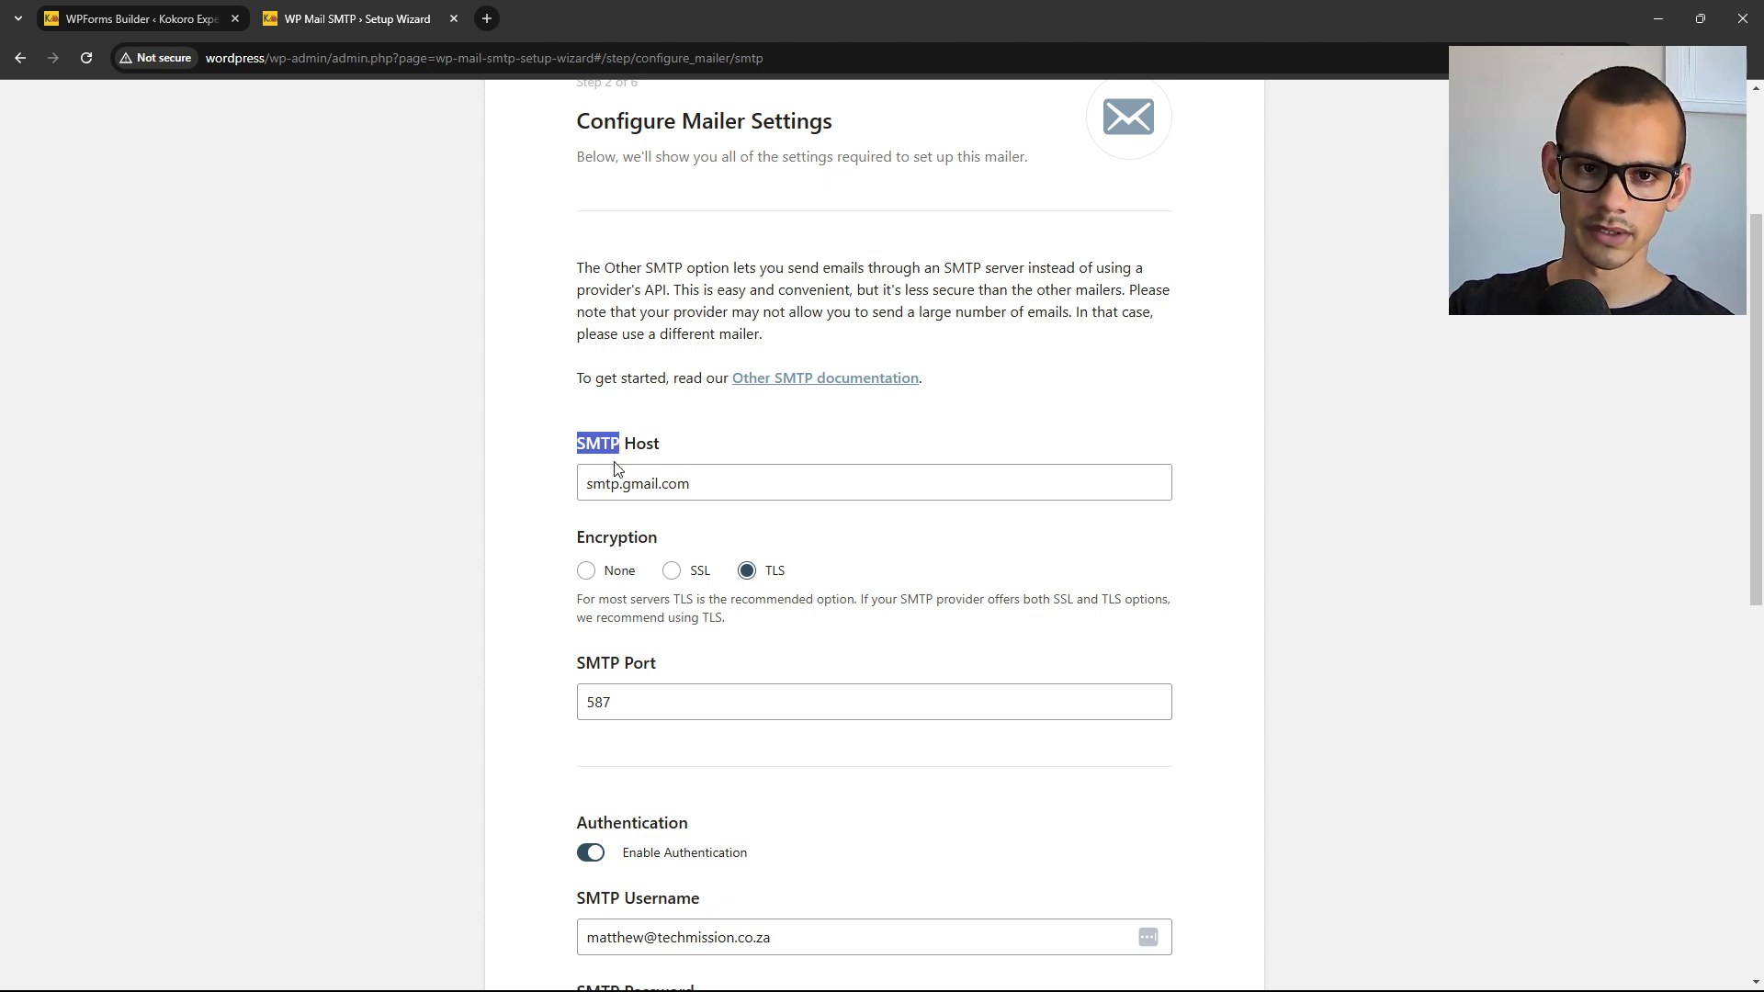
pyautogui.scroll(-5, 650, 588)
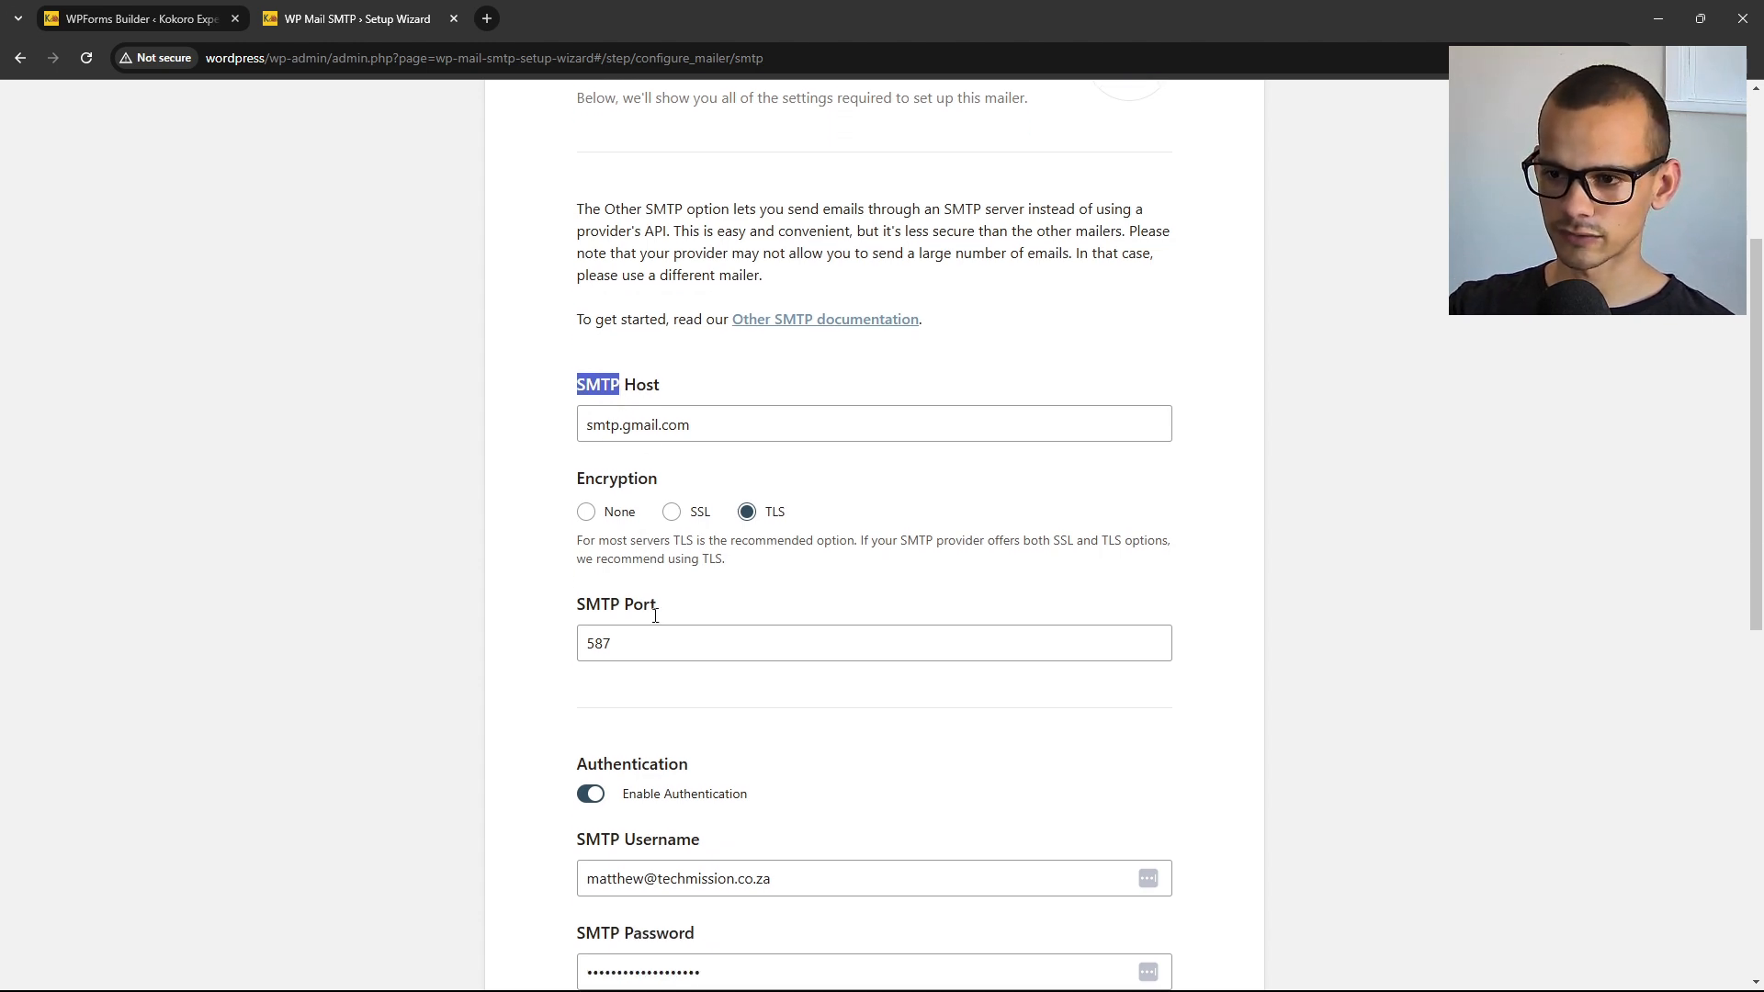
pyautogui.scroll(-3, 660, 620)
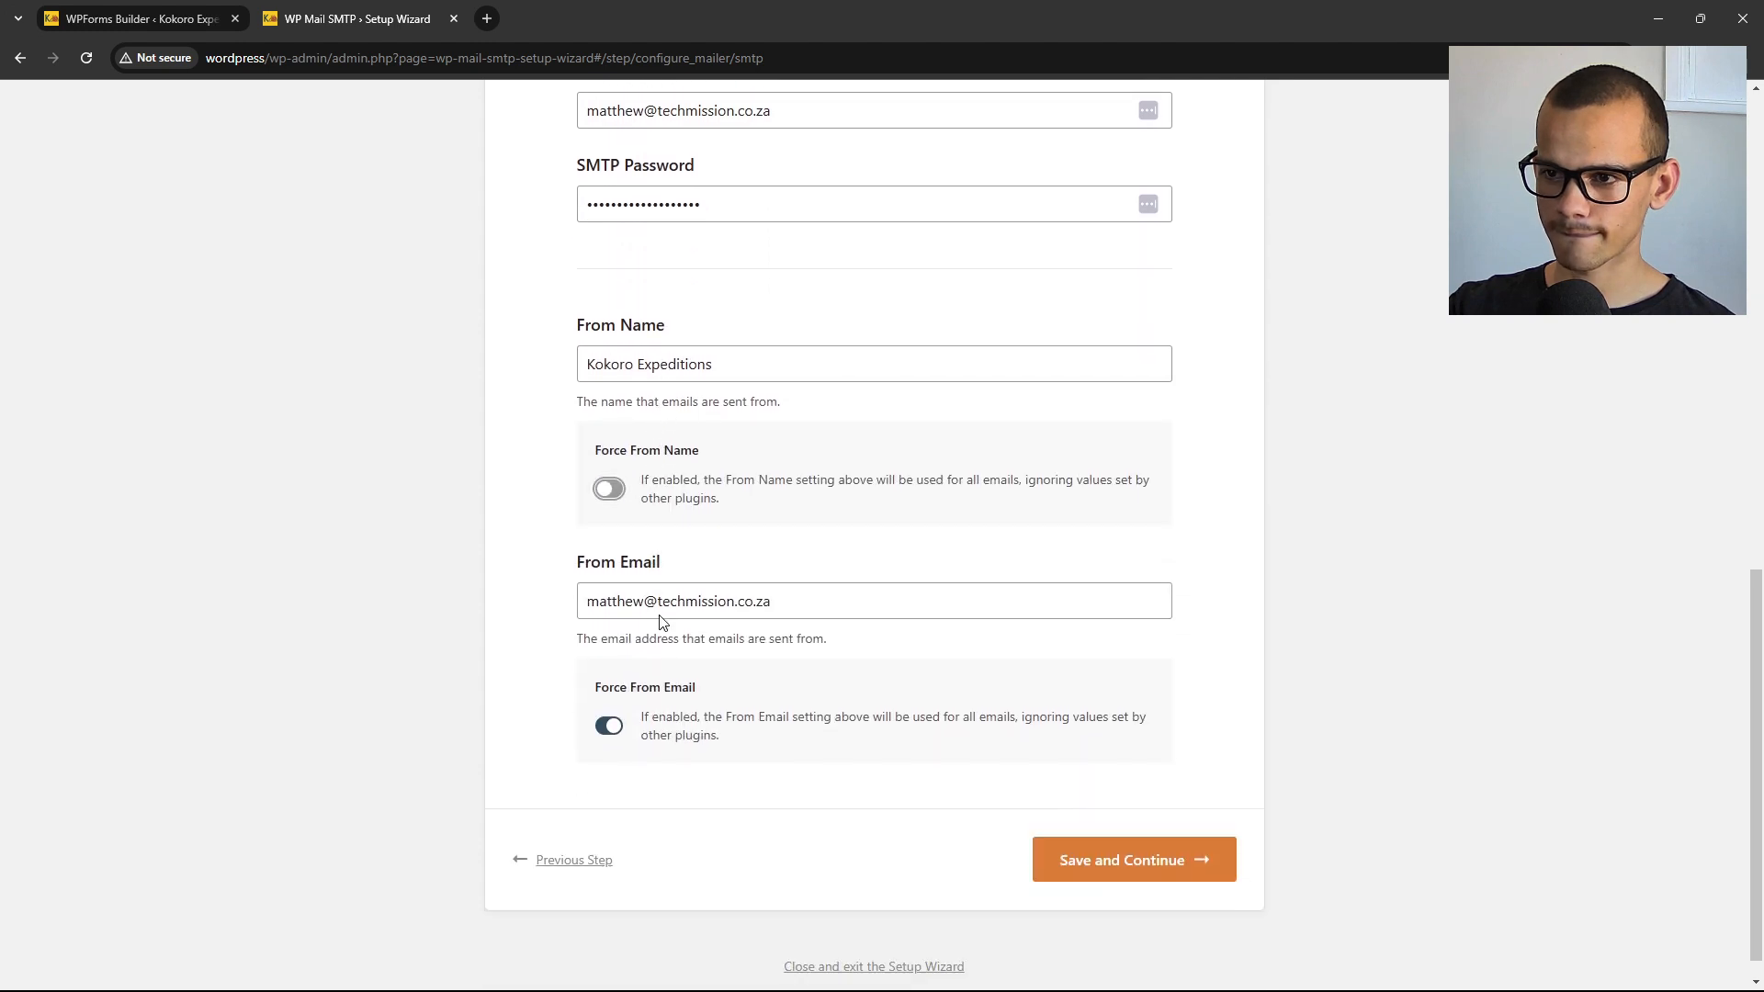
pyautogui.scroll(2, 661, 616)
pyautogui.scroll(1, 661, 615)
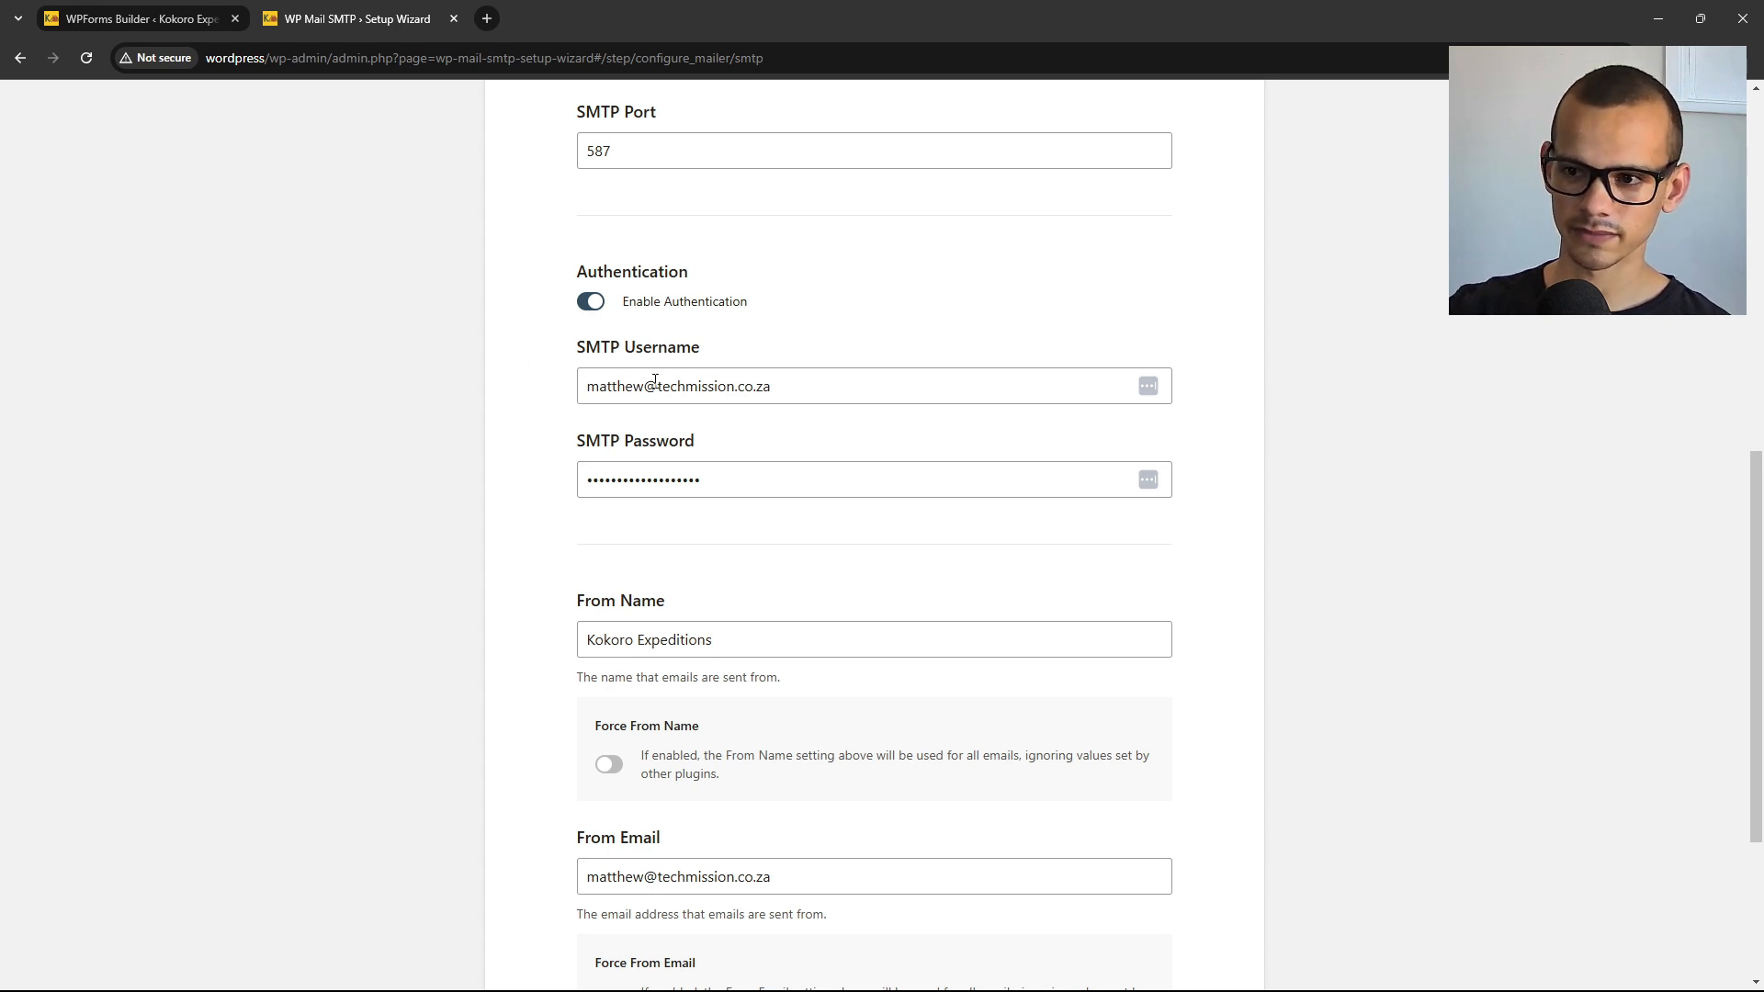
pyautogui.scroll(2, 680, 496)
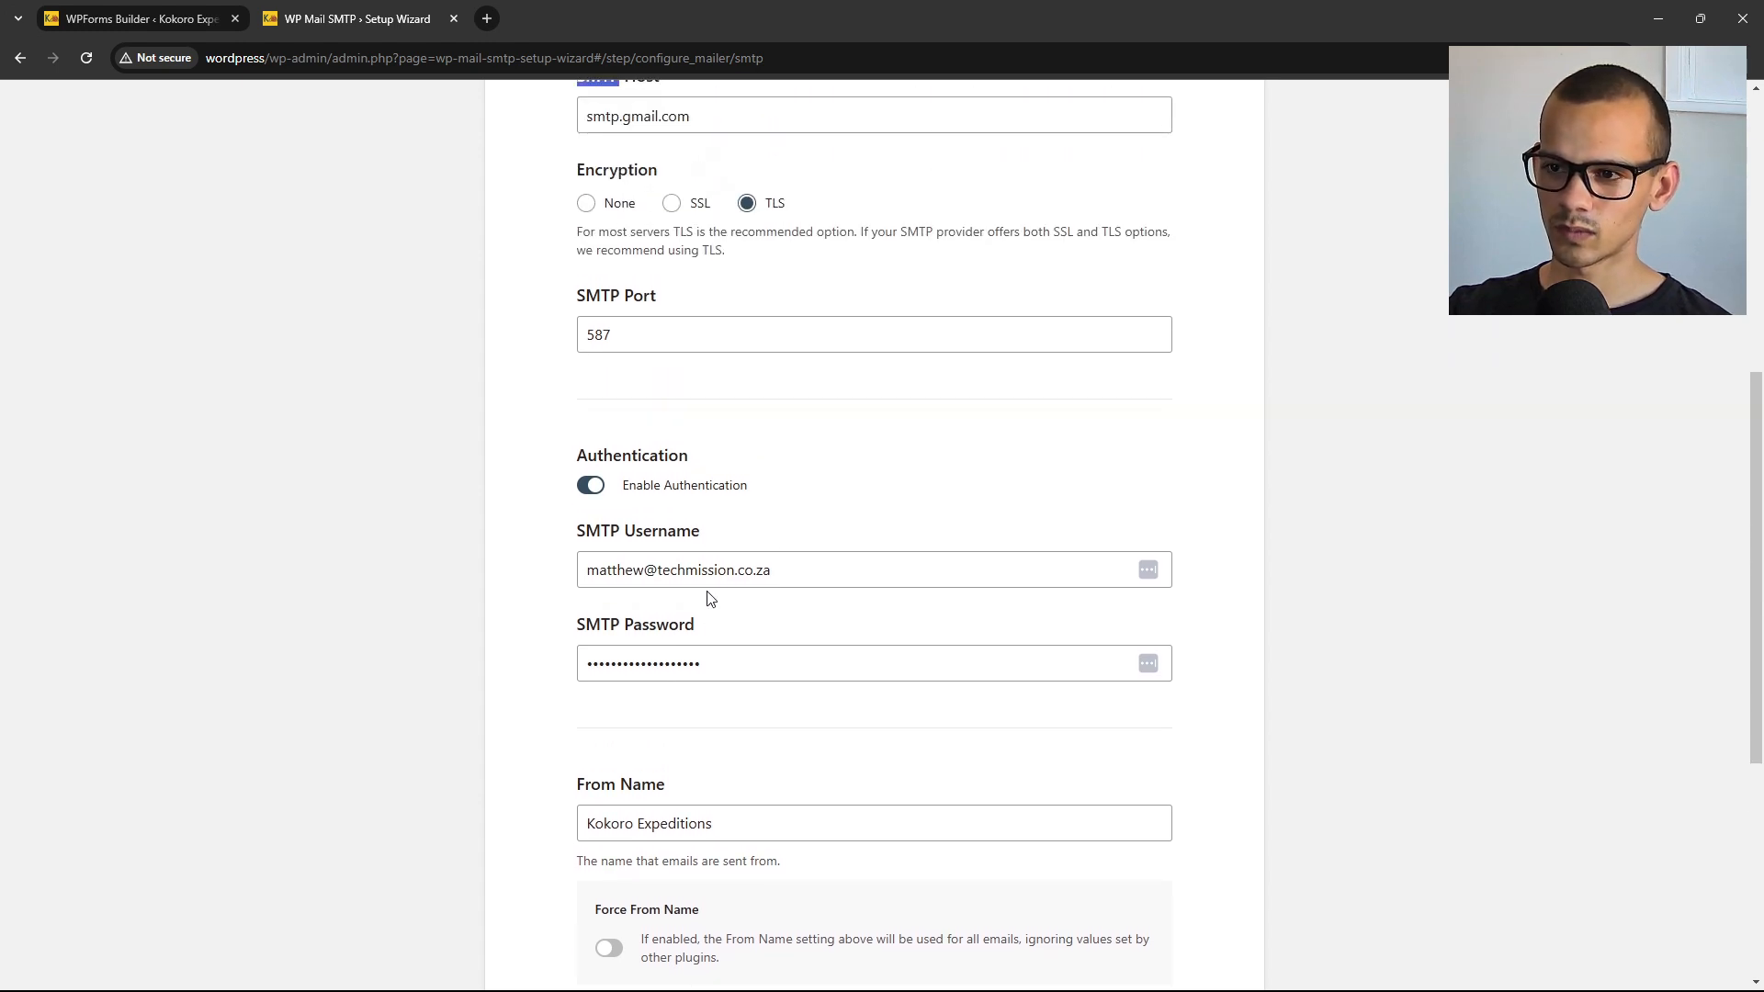
# From the Google account menu, go to Security and open 2-Step Verification.
pyautogui.click(487, 18)
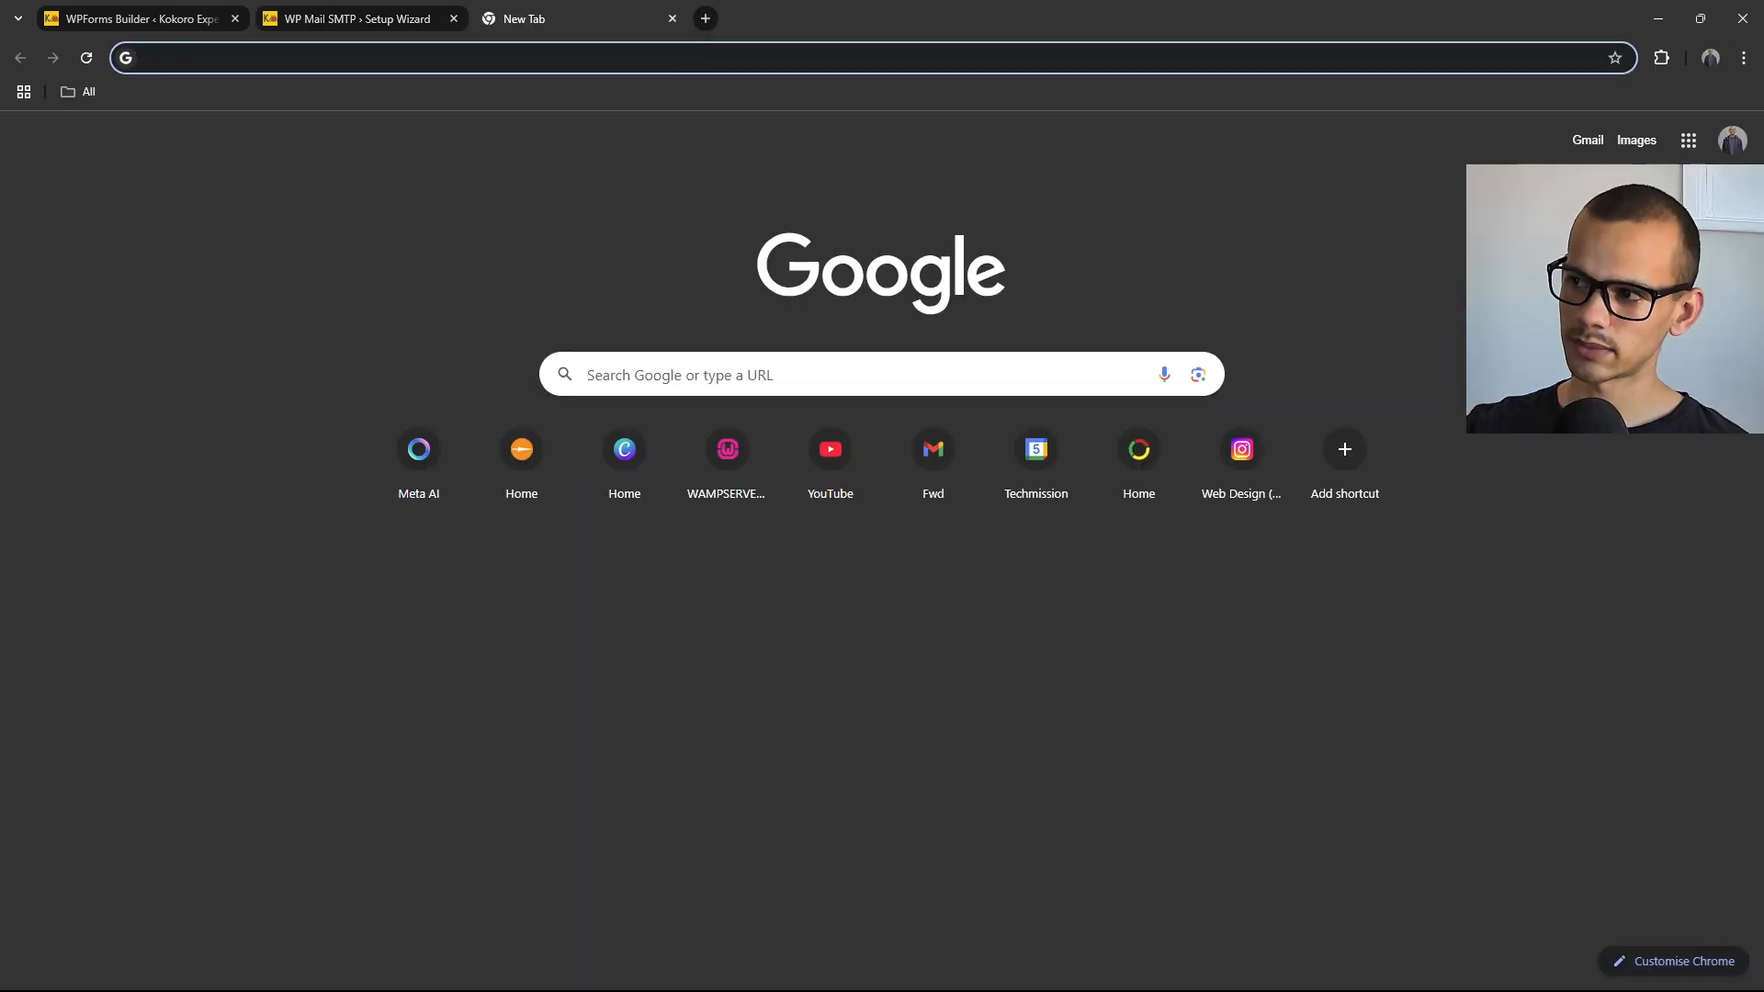
pyautogui.click(1736, 147)
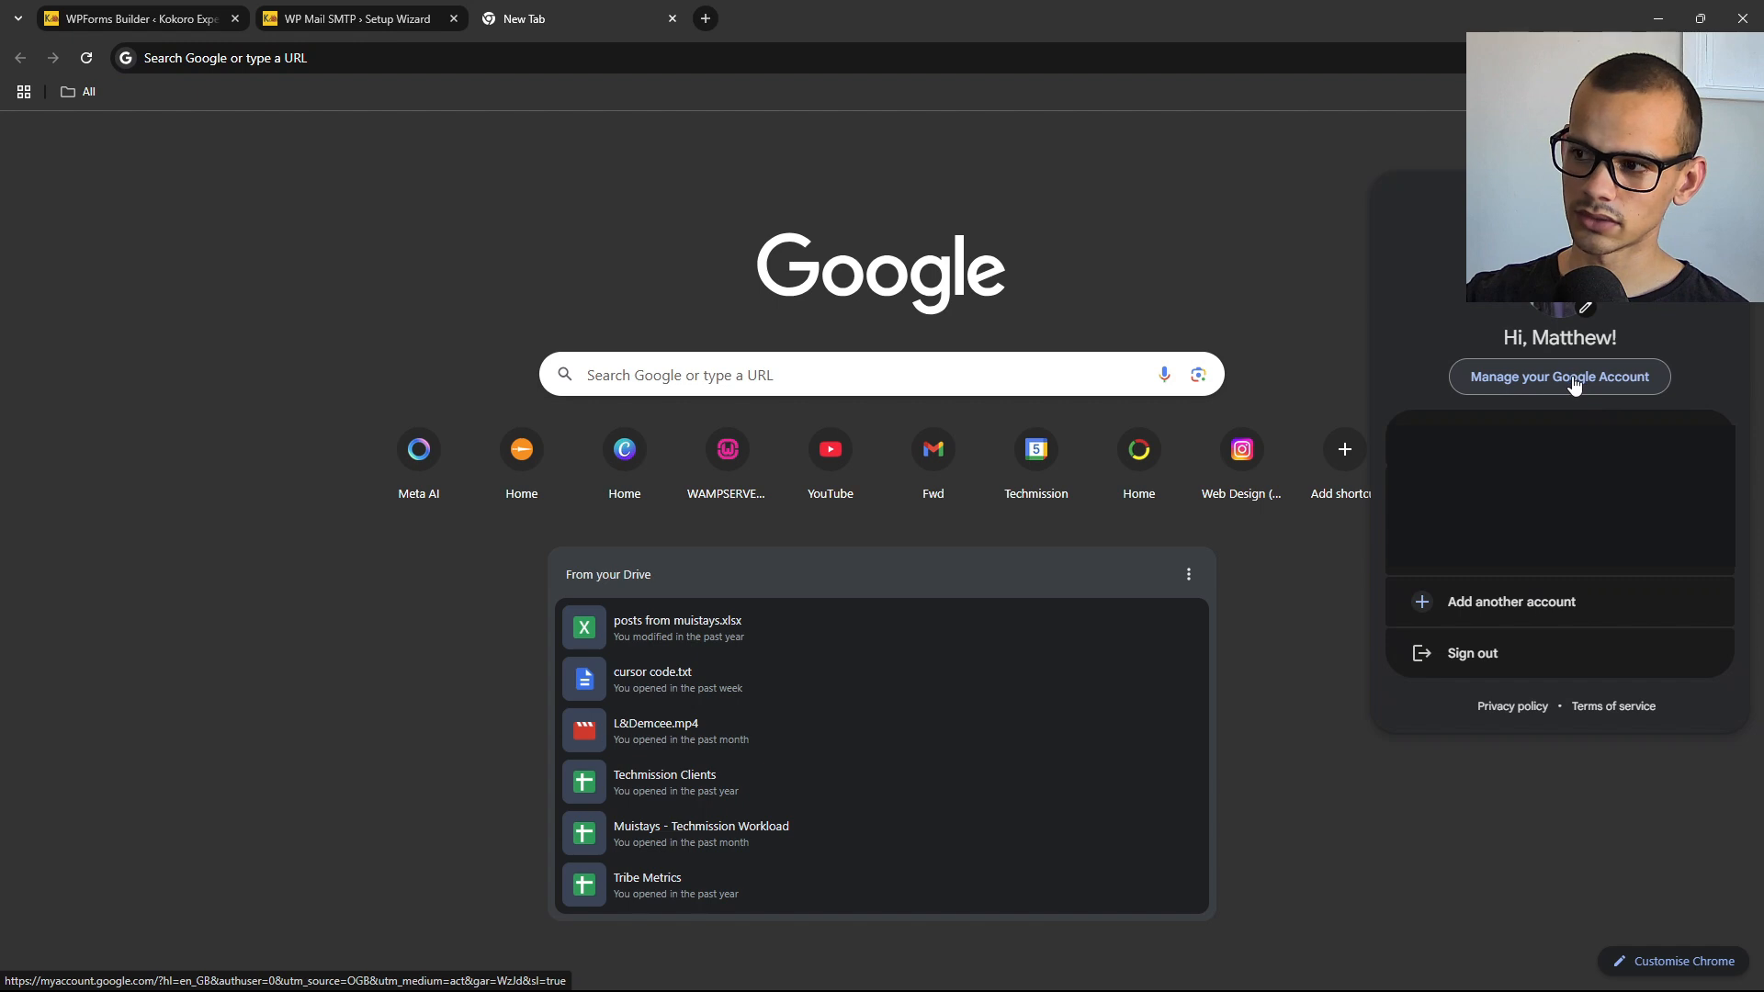
pyautogui.click(1574, 384)
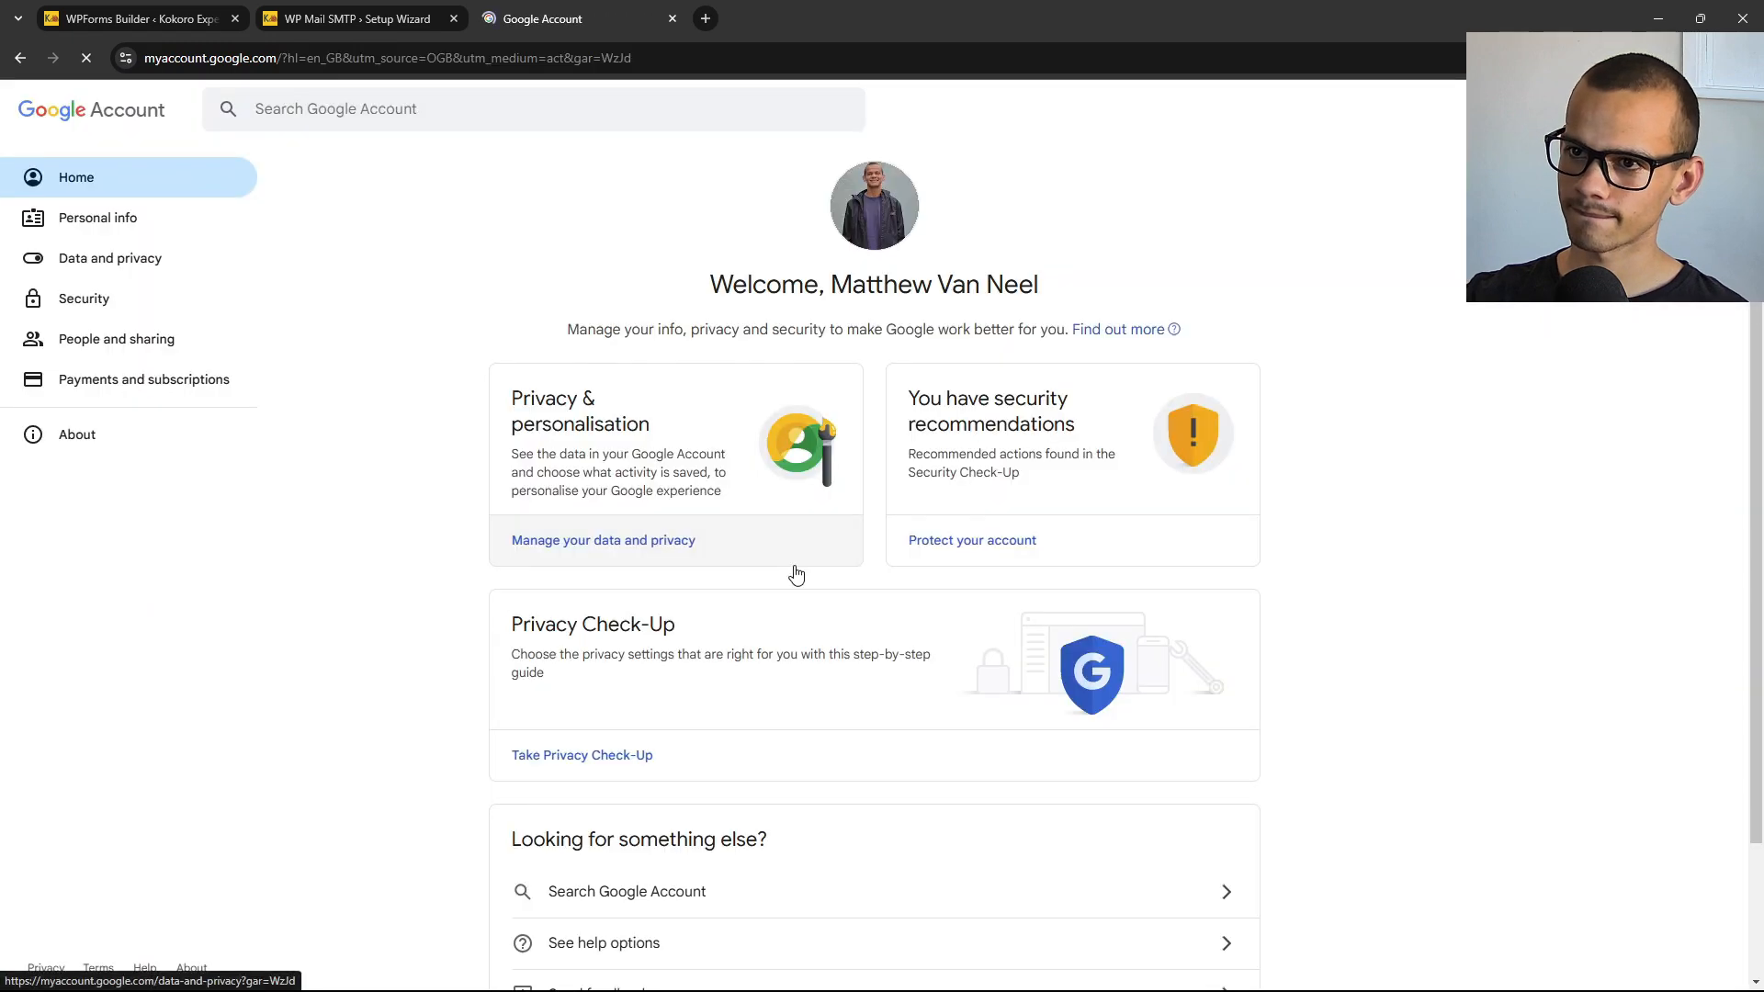
pyautogui.click(93, 310)
pyautogui.scroll(-5, 551, 394)
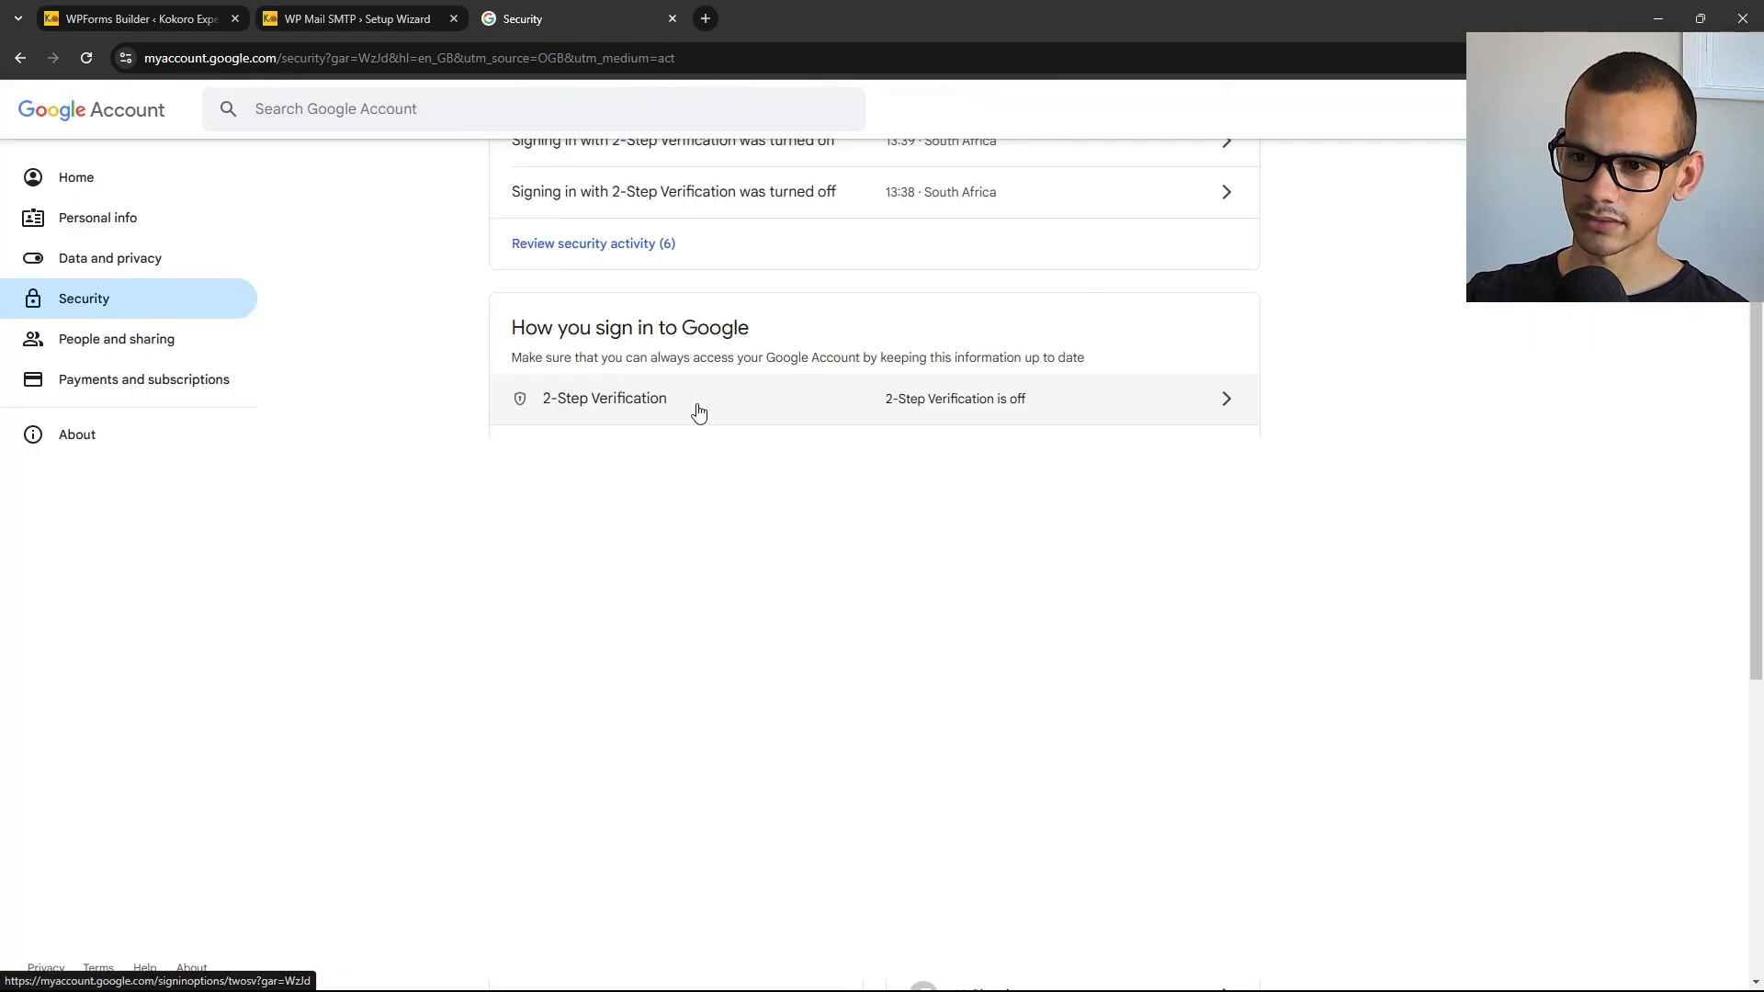
pyautogui.click(1044, 401)
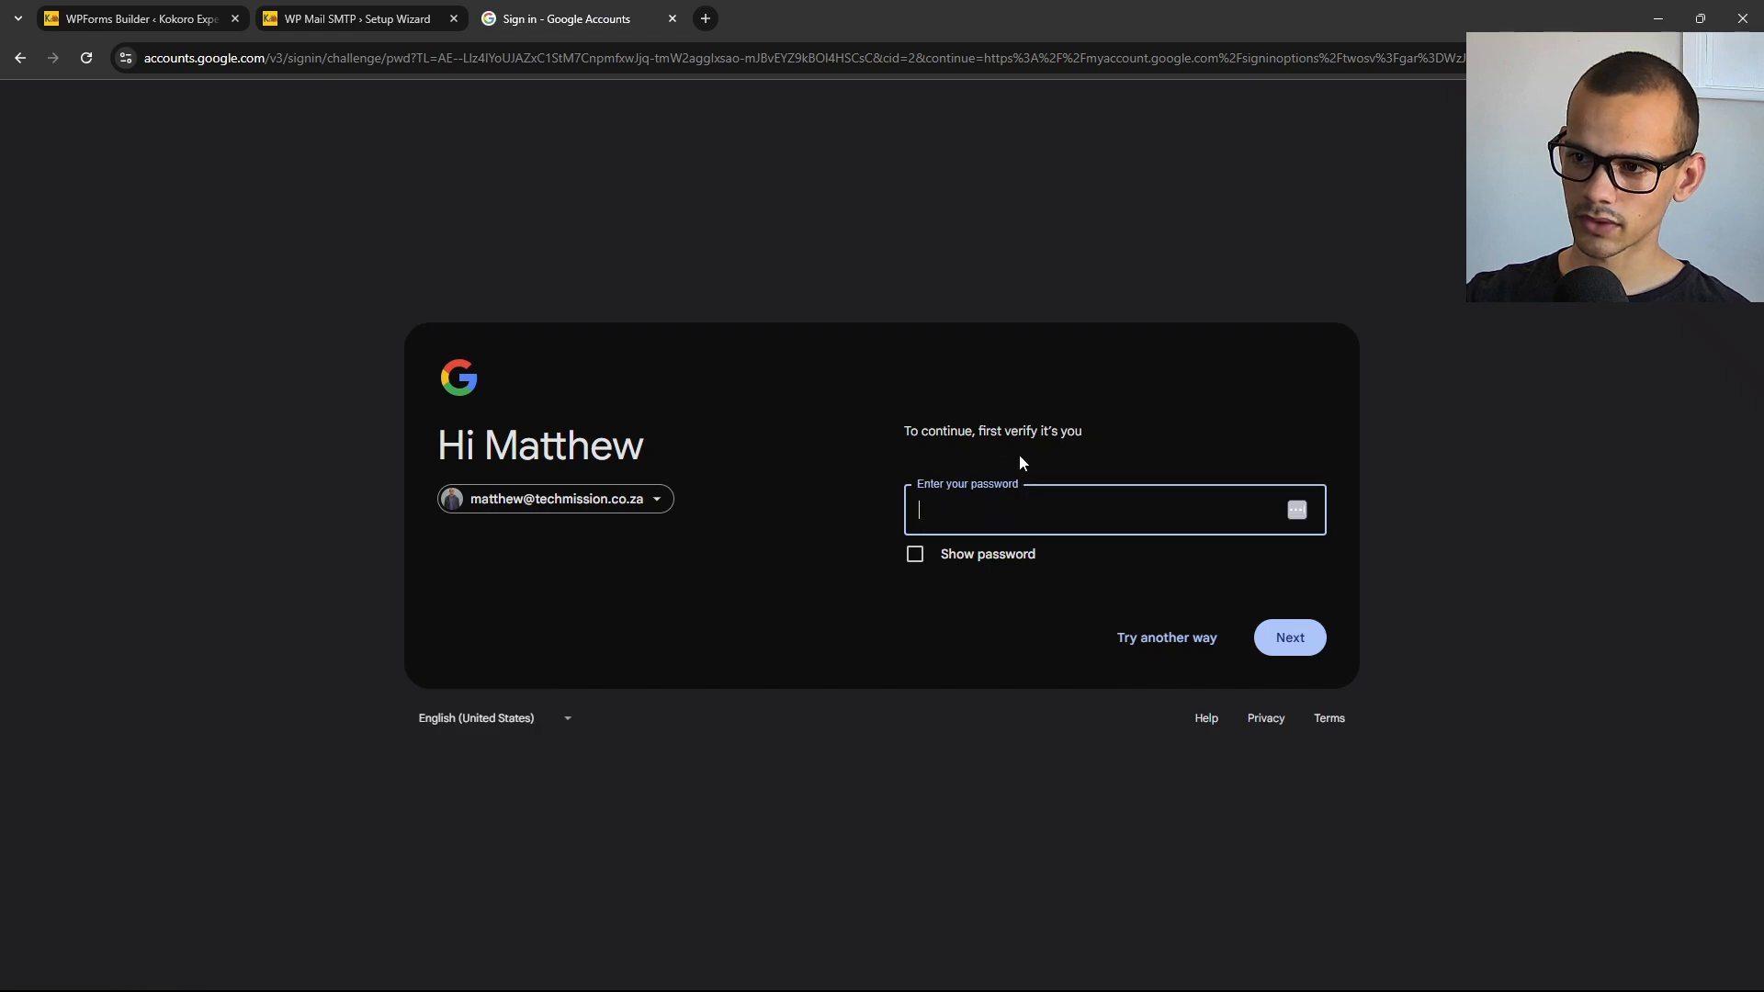
# Verify with the account password and turn on 2-Step Verification.
pyautogui.hotkey('ctrl', 'v')
pyautogui.click(1288, 640)
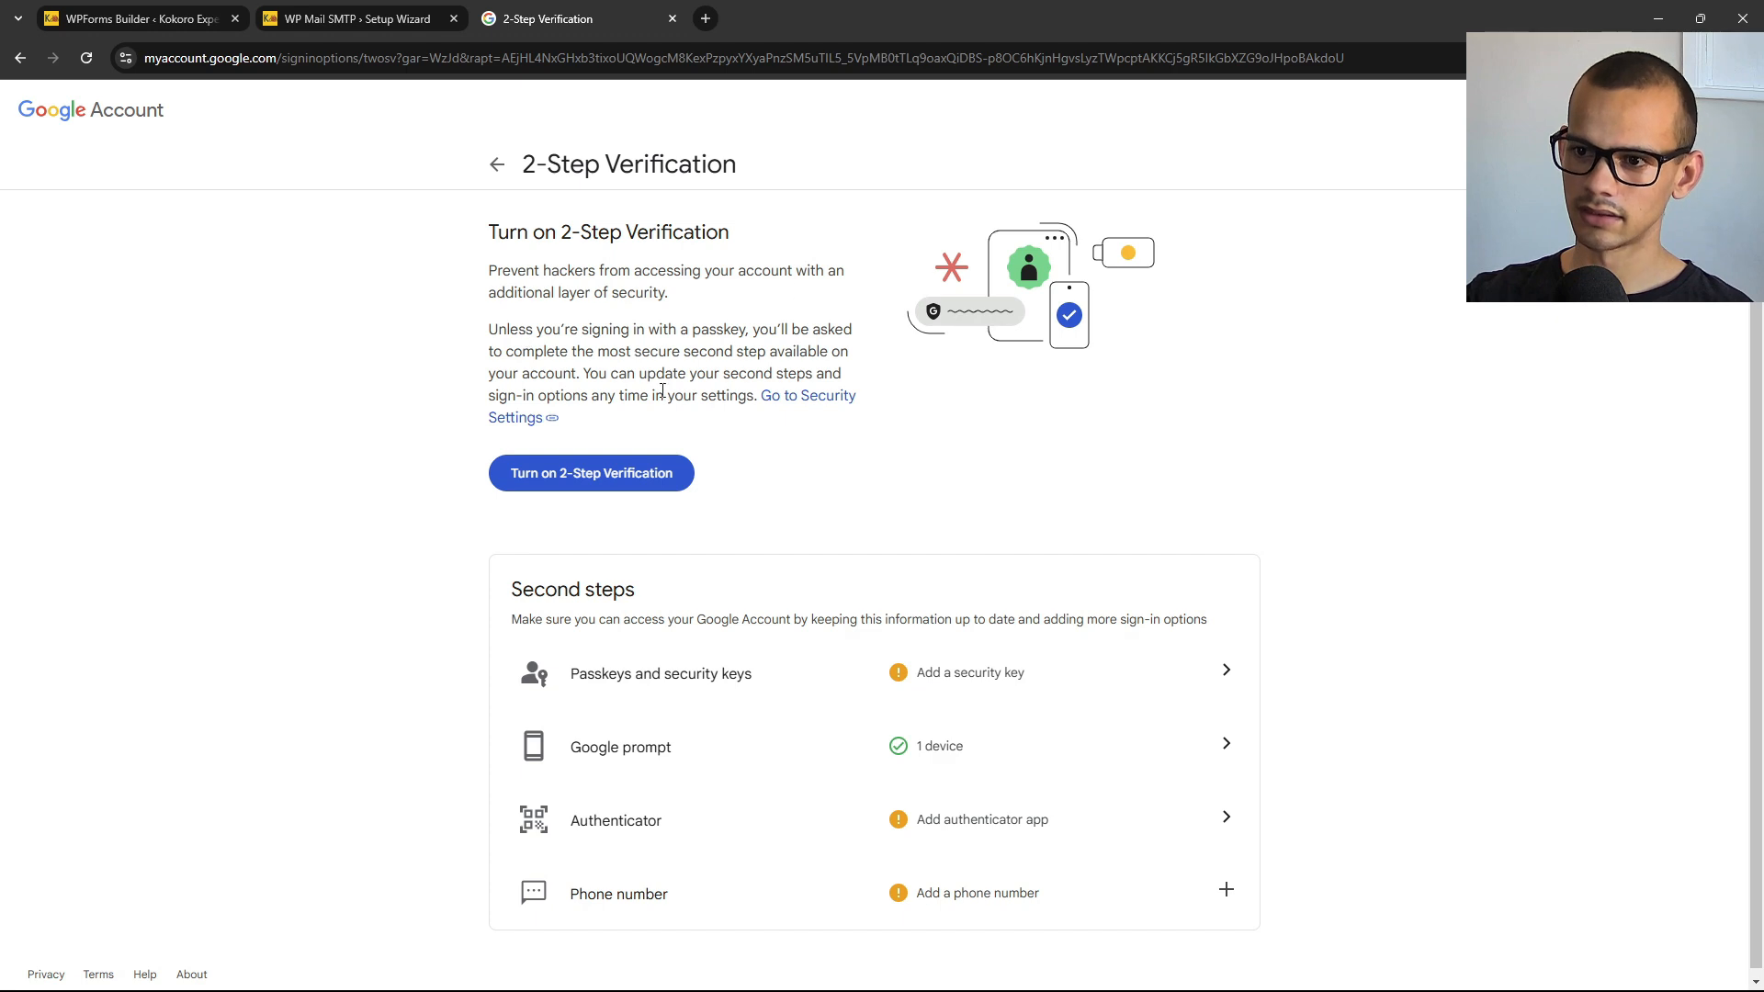
pyautogui.click(677, 483)
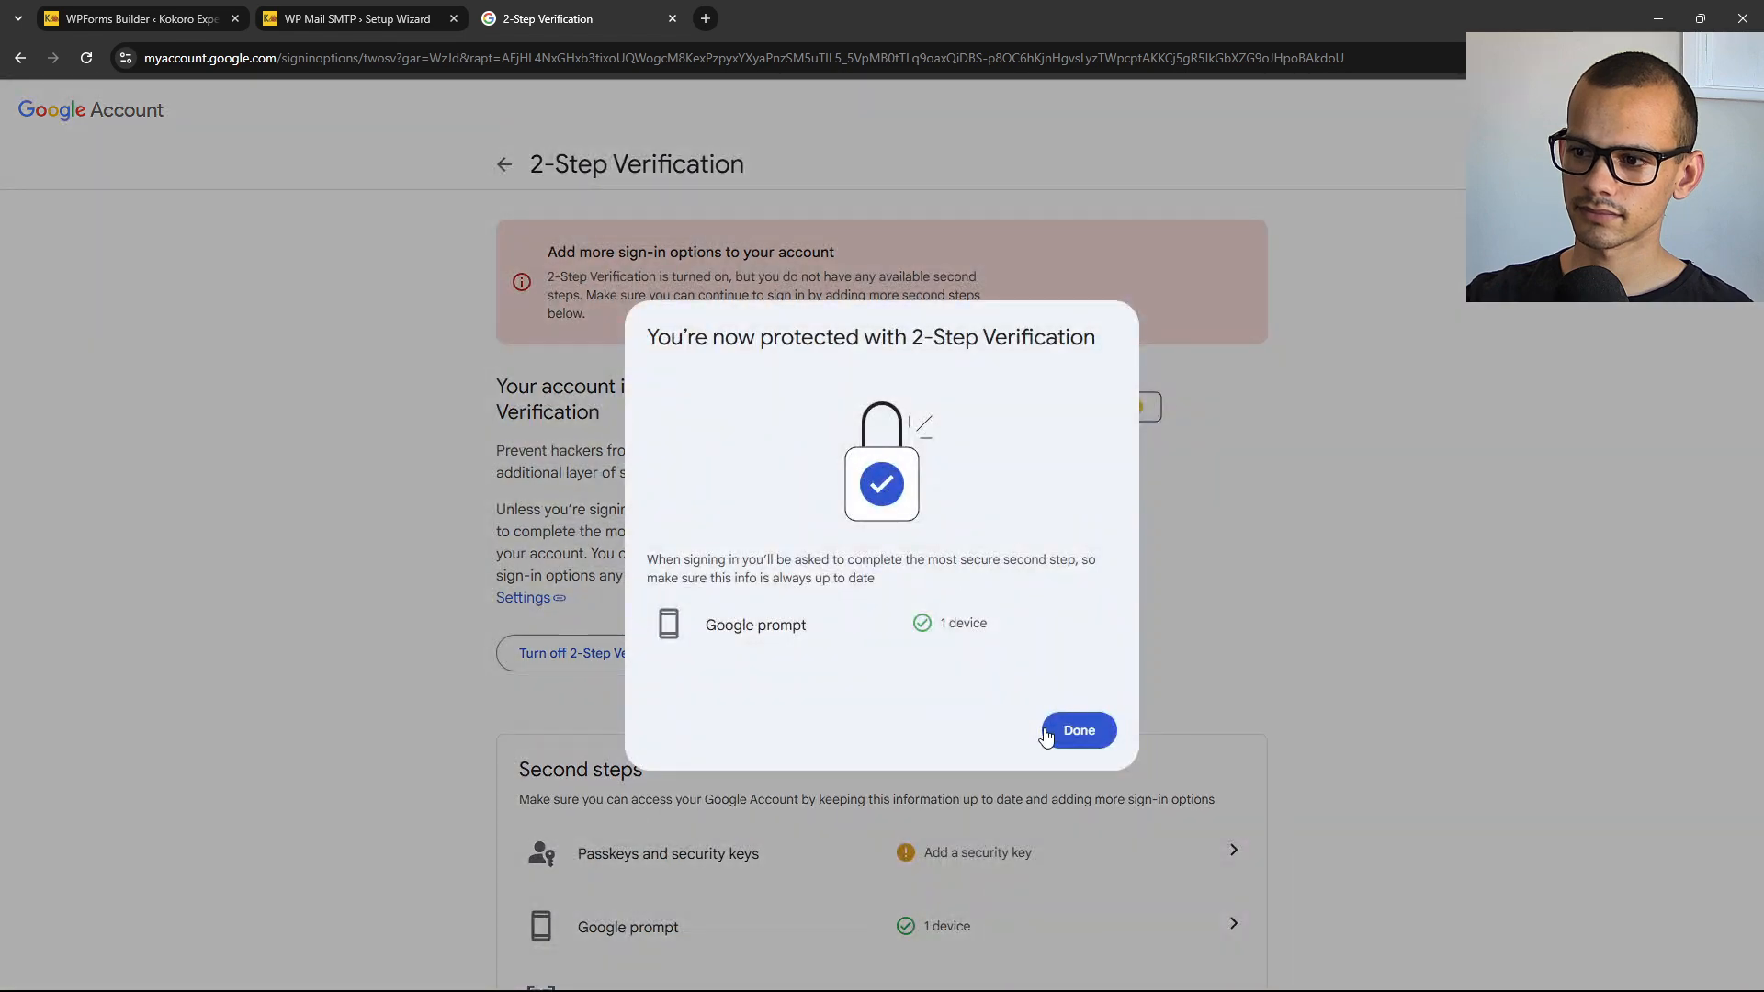
pyautogui.click(1079, 732)
# Locate the App passwords section on the page and open it.
pyautogui.scroll(-3, 942, 486)
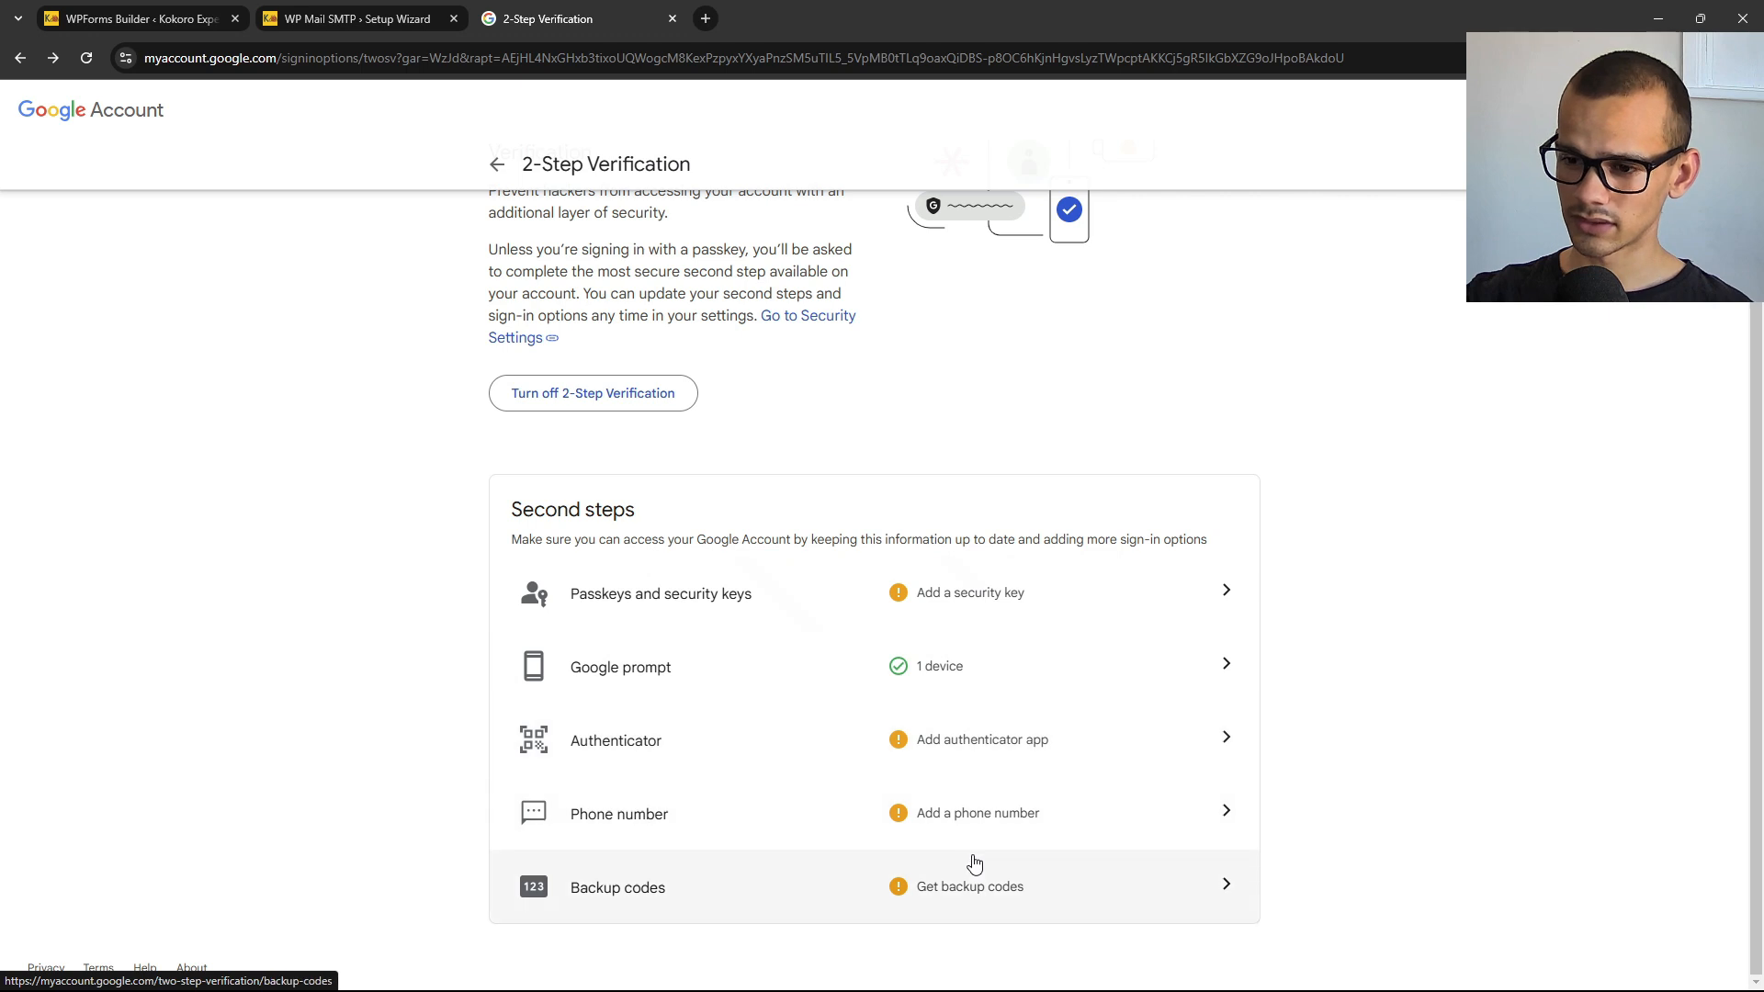
pyautogui.scroll(2, 983, 791)
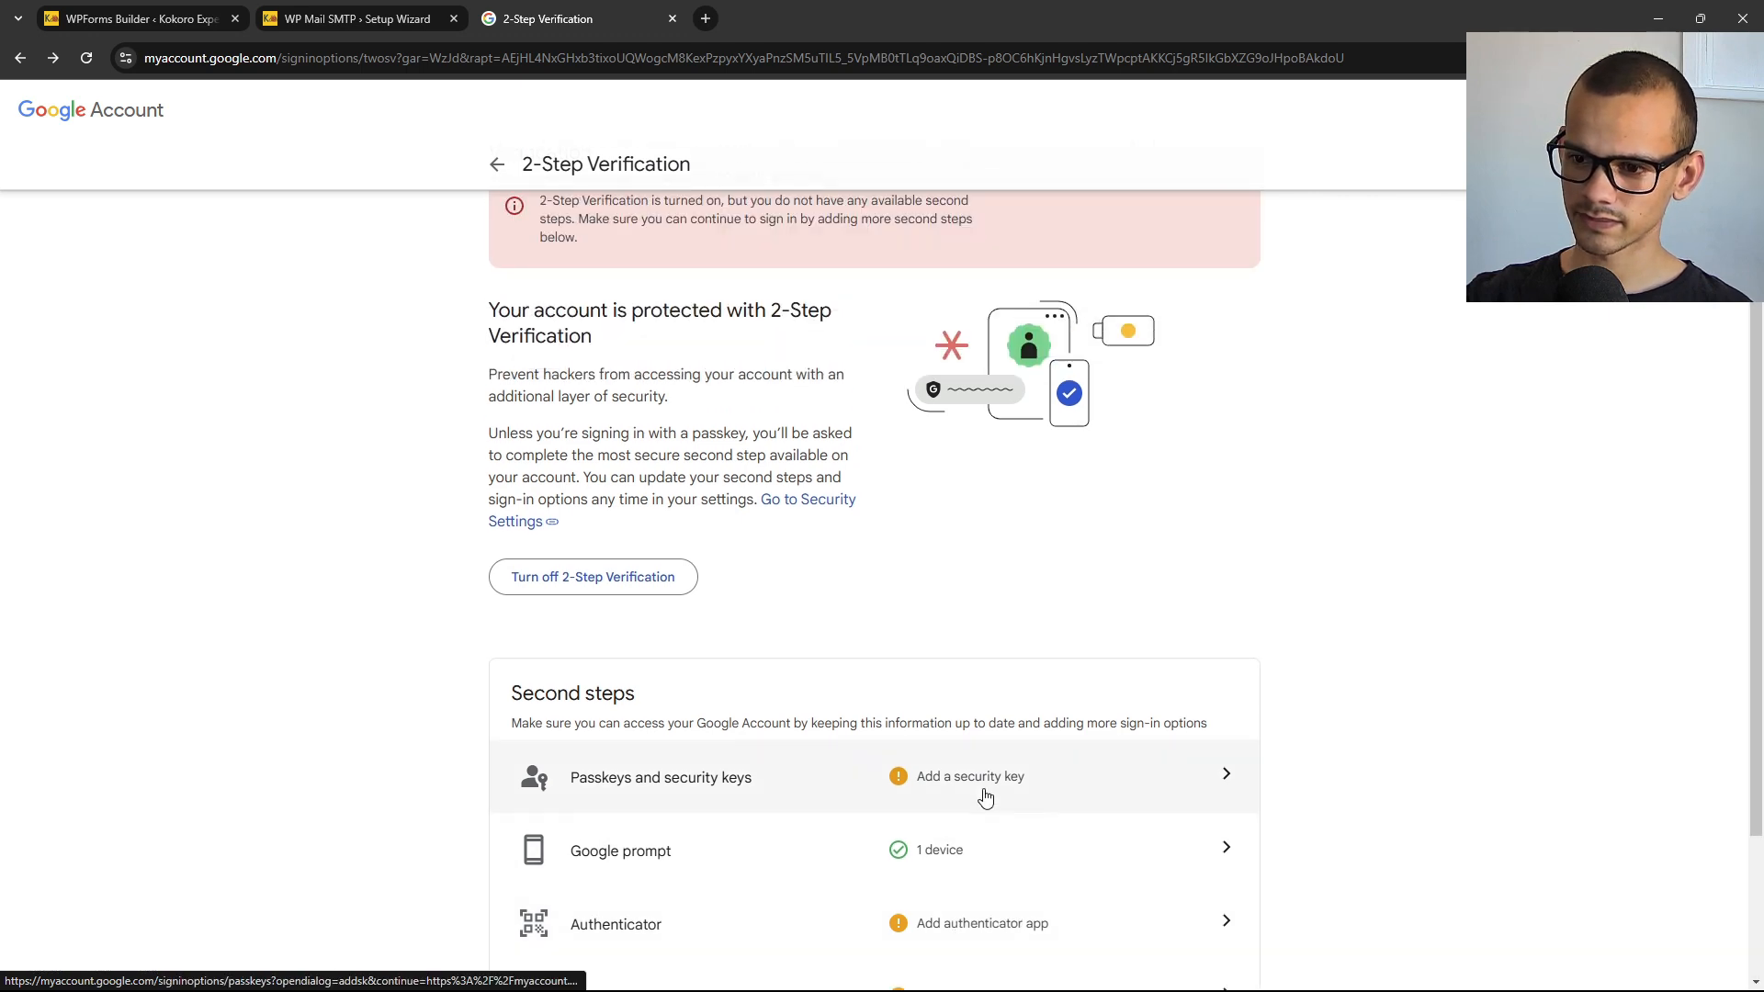
pyautogui.scroll(-2, 983, 790)
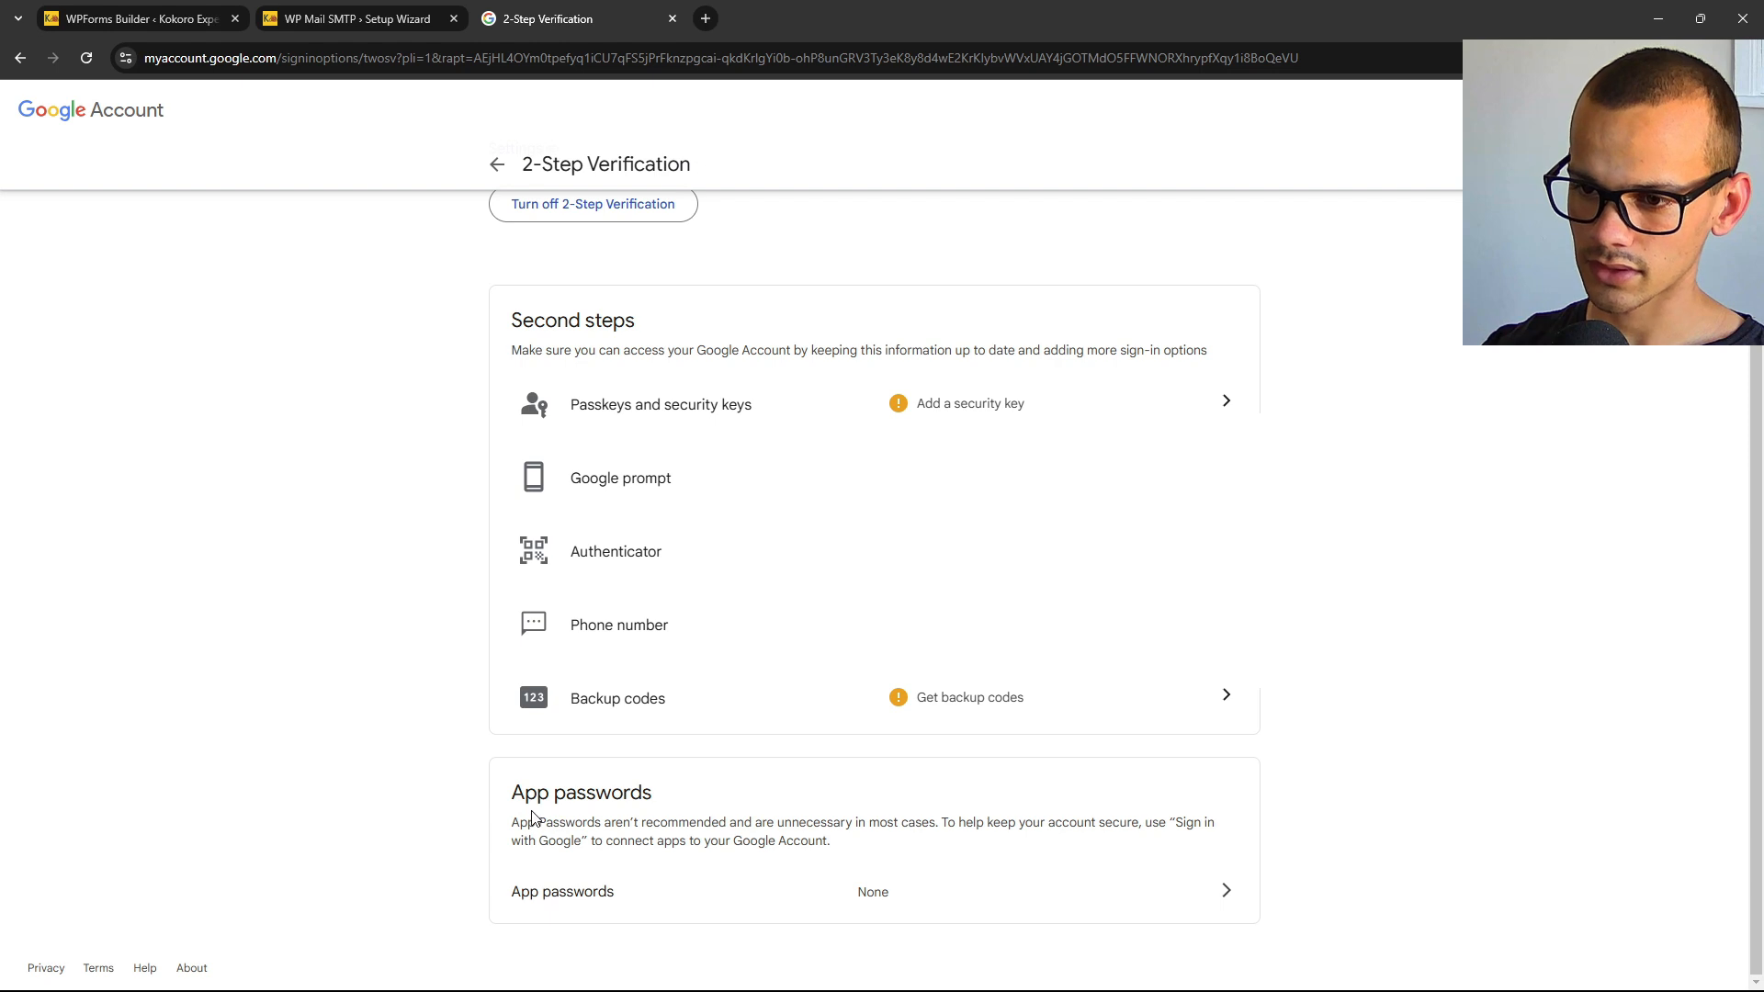
pyautogui.moveTo(519, 798); pyautogui.dragTo(643, 792)
pyautogui.click(610, 800)
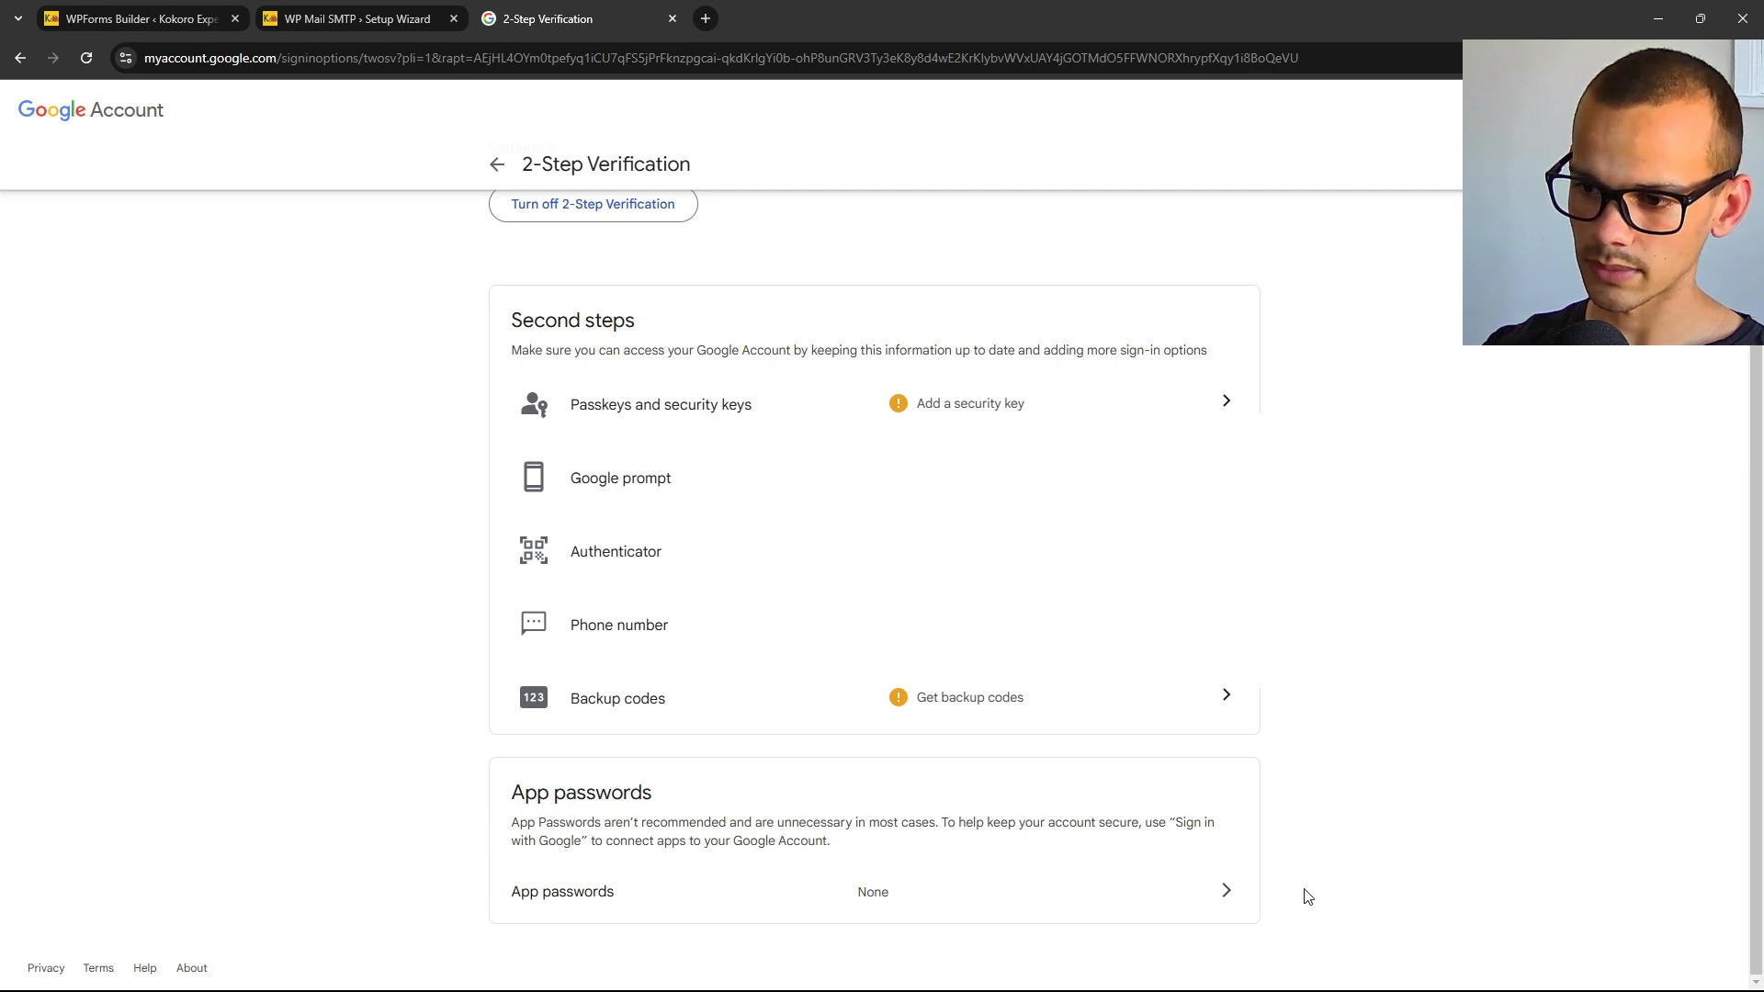
pyautogui.click(1227, 898)
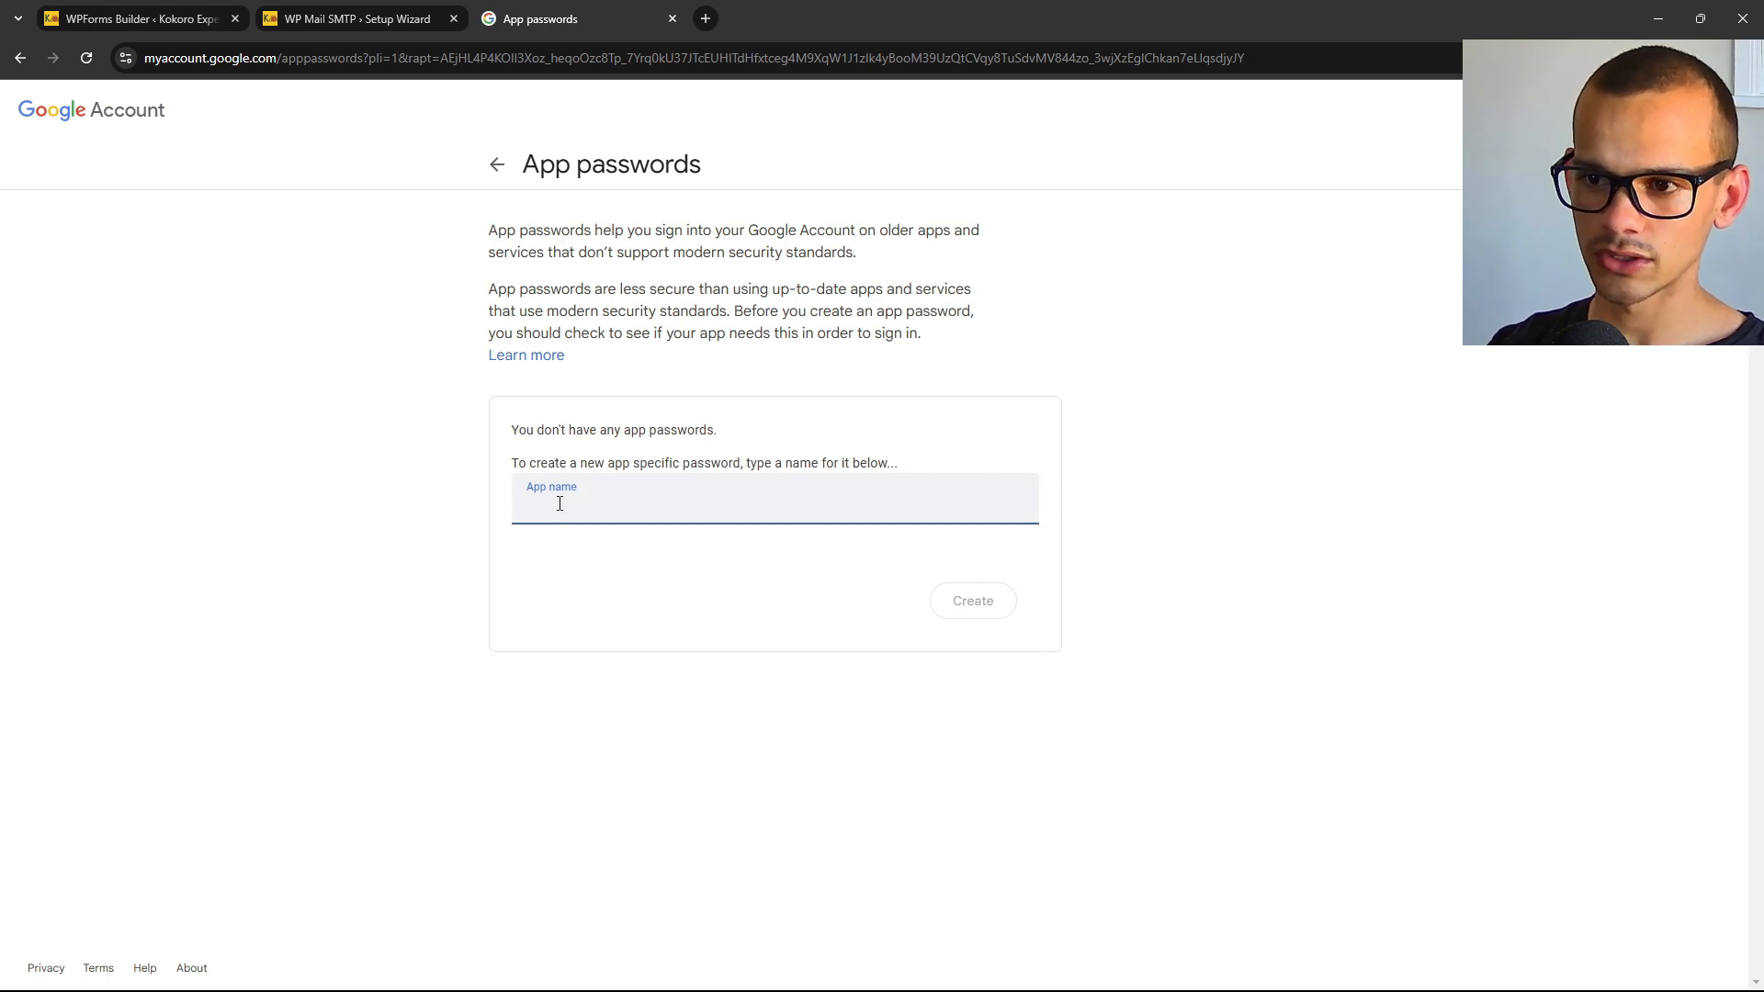
# Create an app password named 'gmail', copy it, and return to the Security page.
pyautogui.write('gmail')
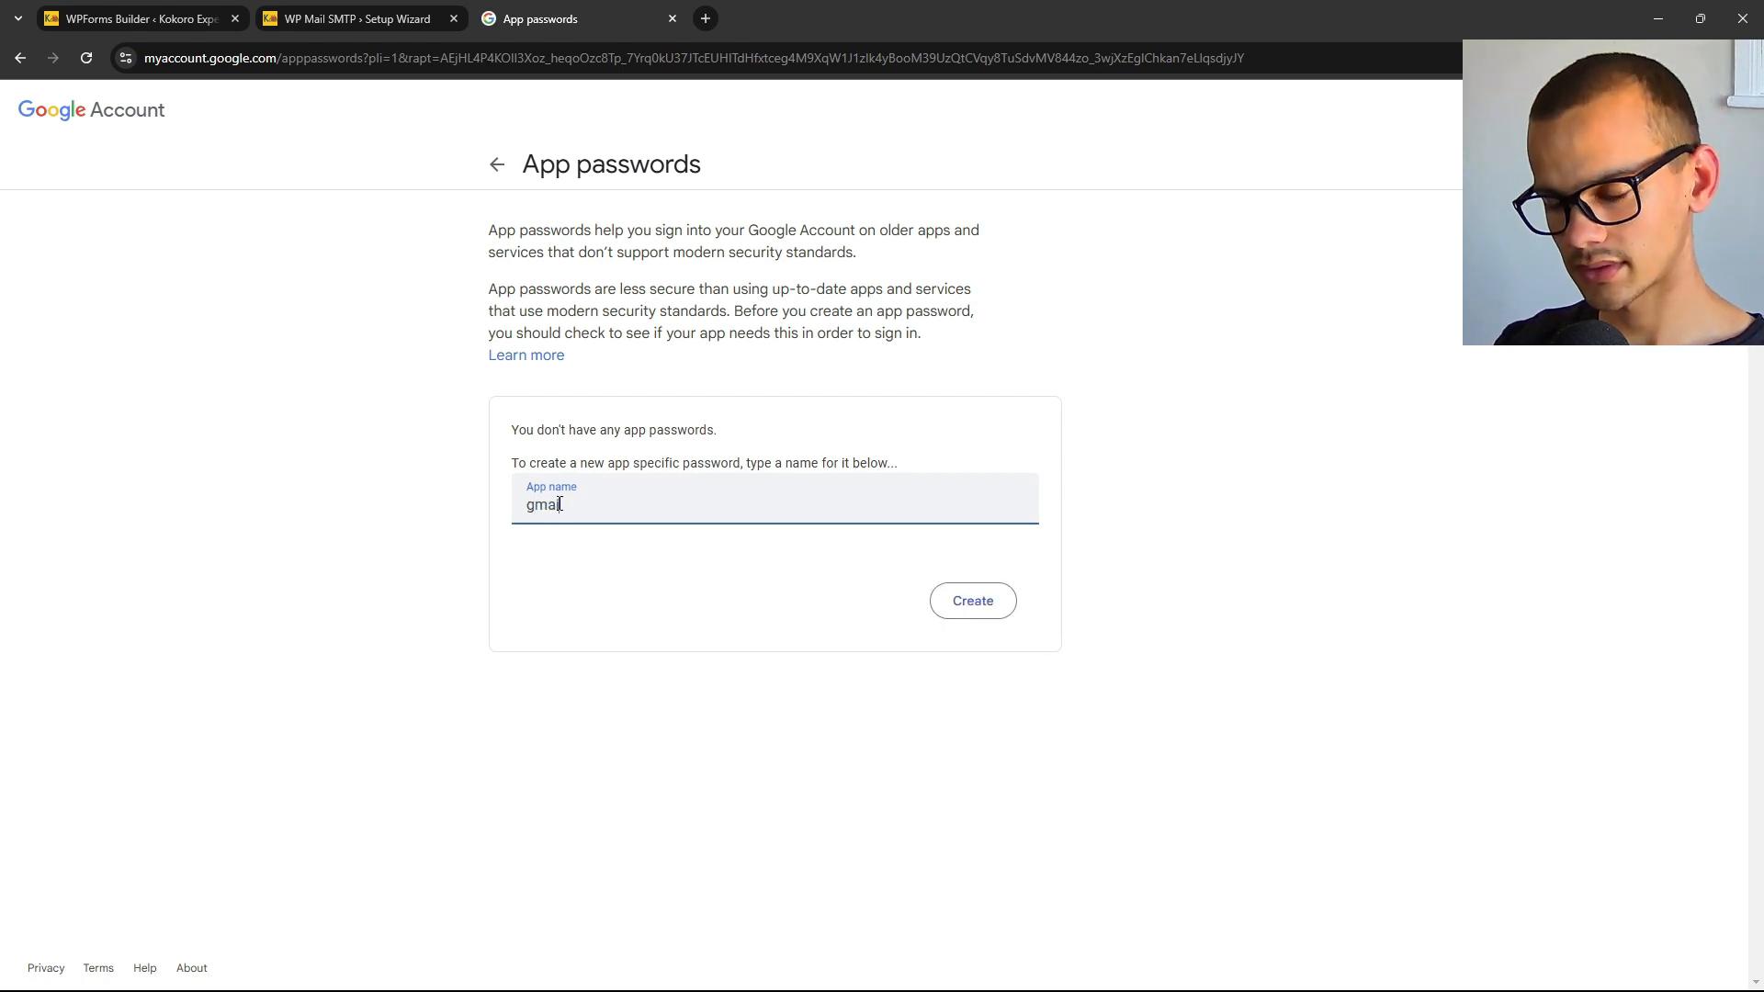
pyautogui.click(976, 602)
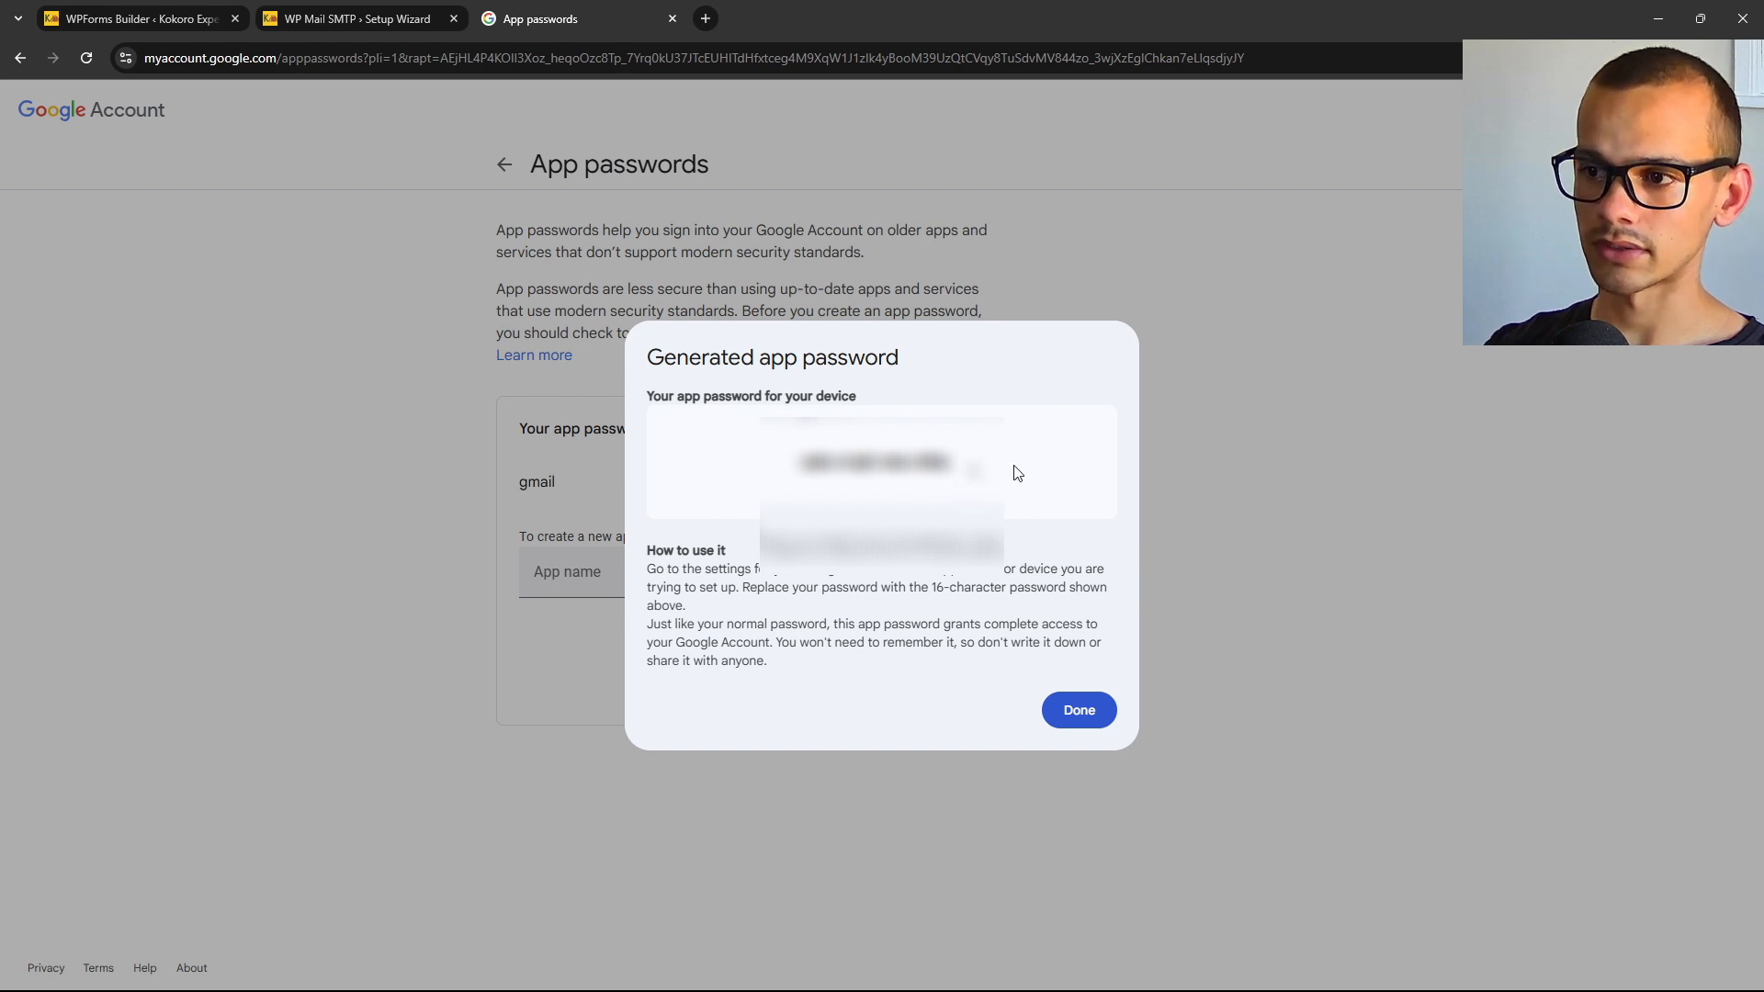
pyautogui.moveTo(1015, 468); pyautogui.dragTo(791, 464)
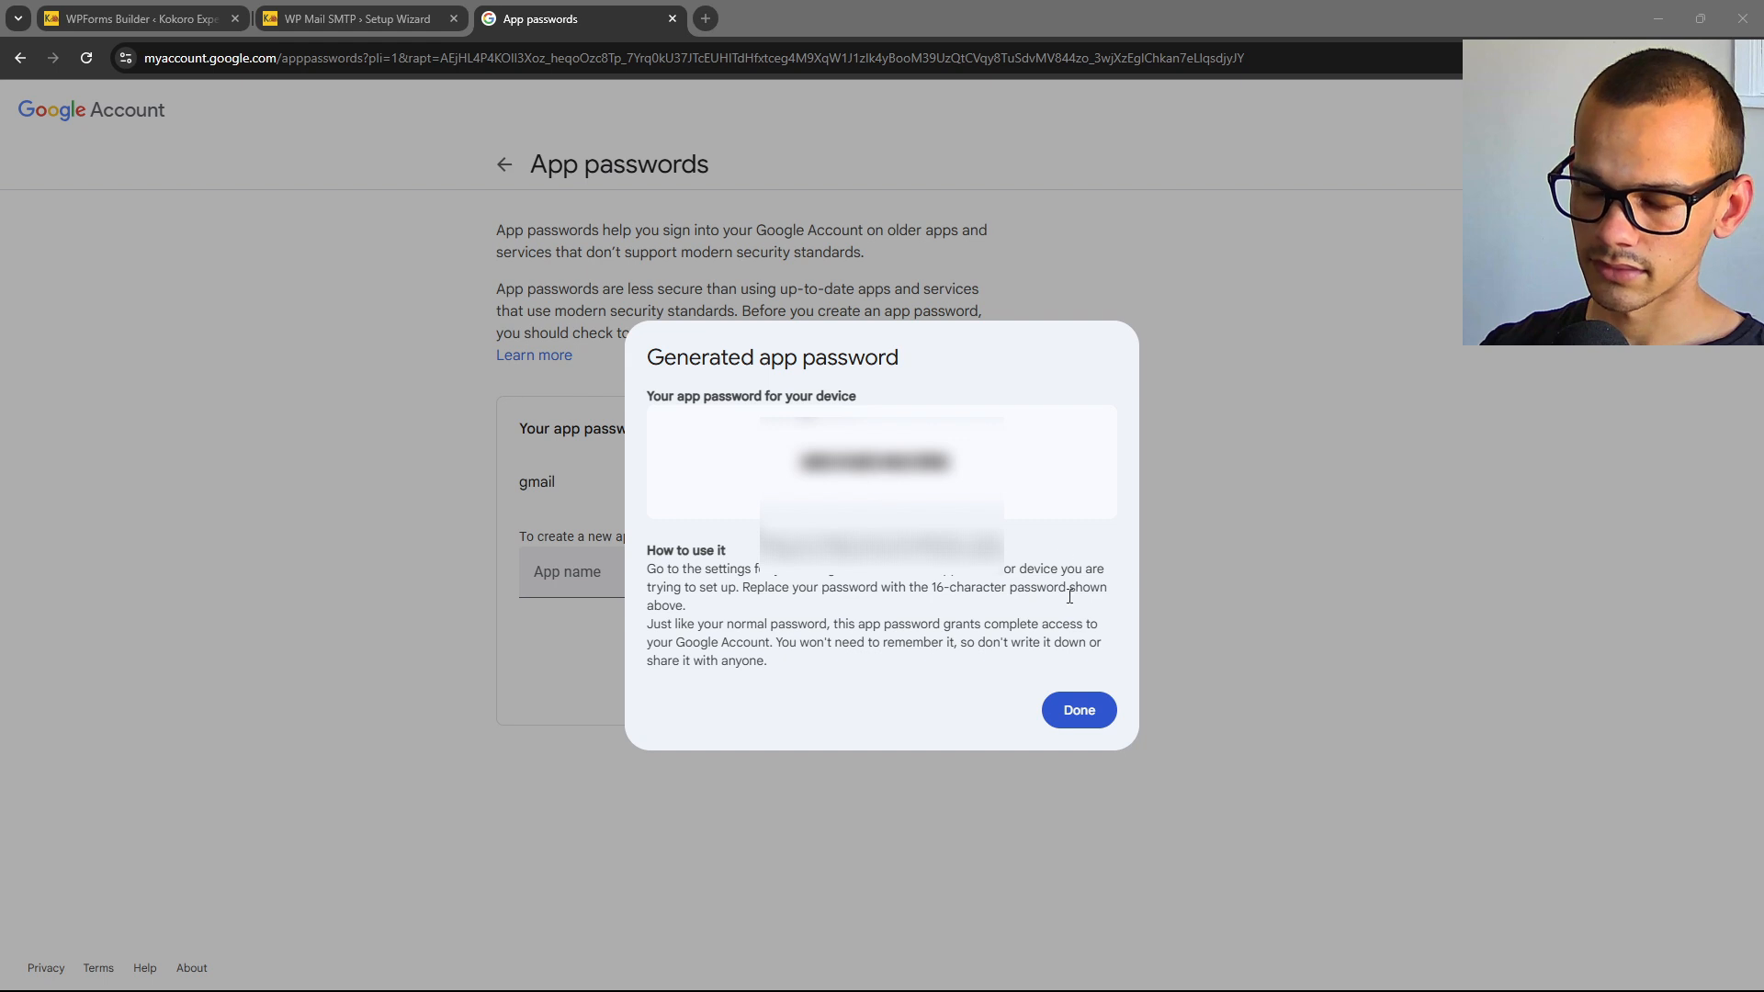
pyautogui.click(1090, 713)
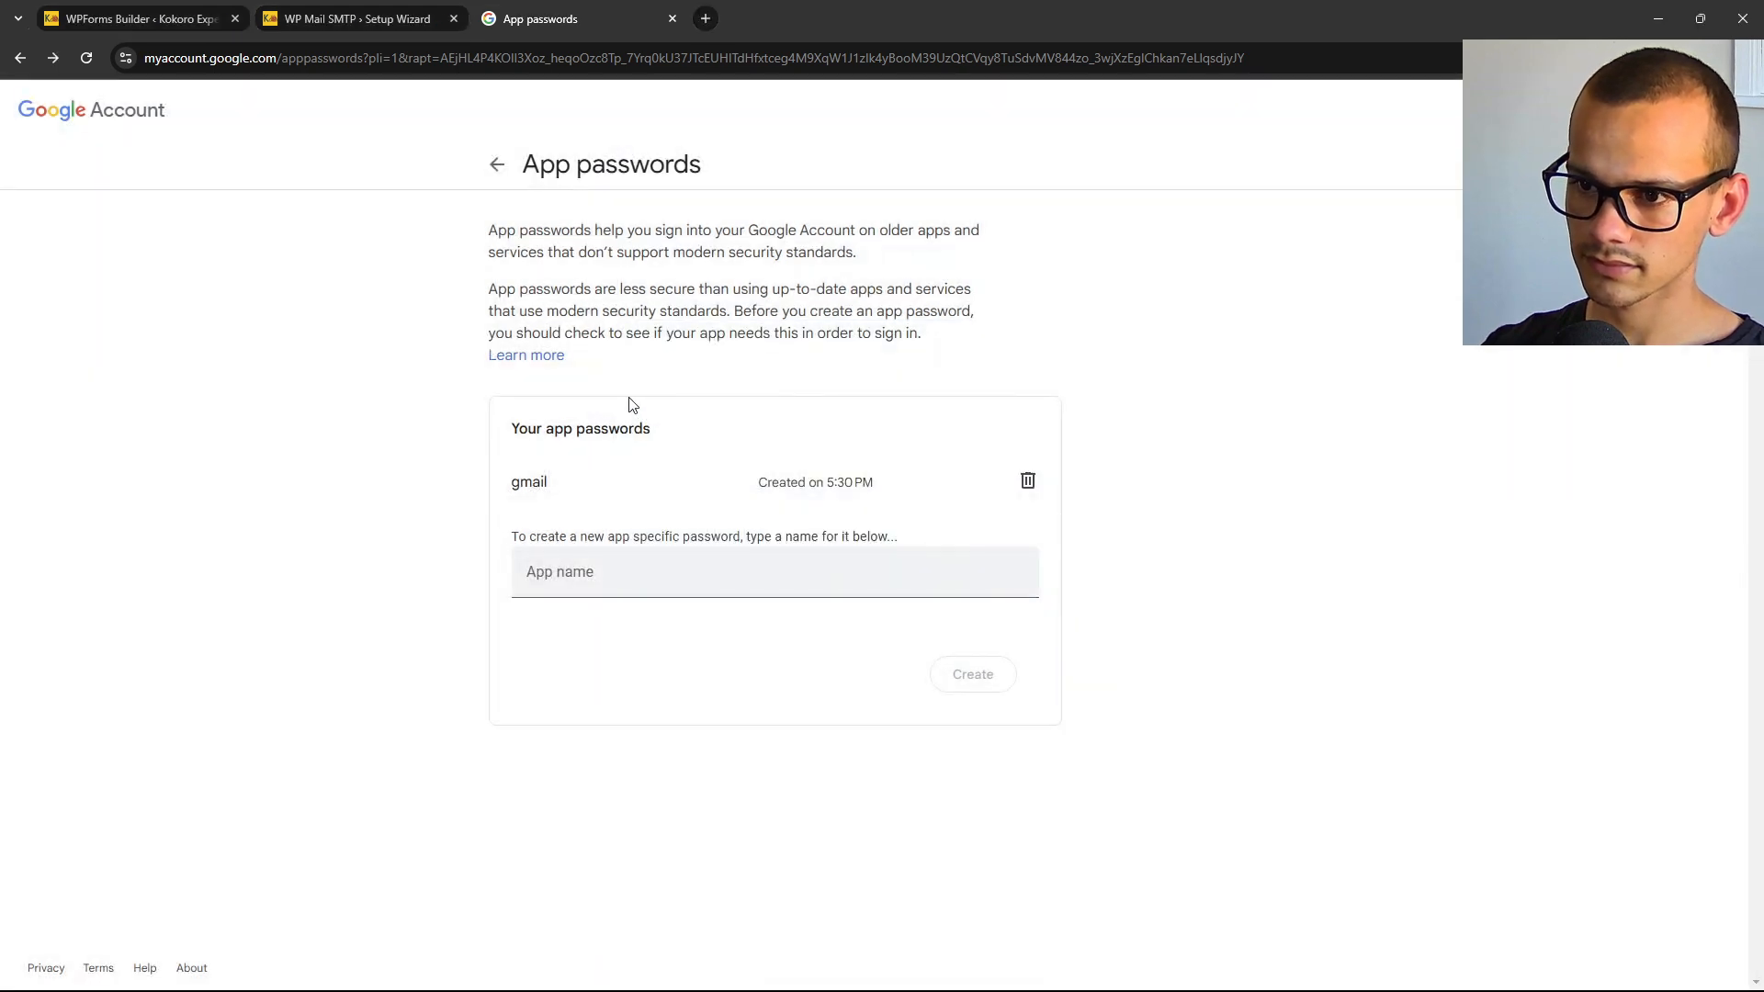
pyautogui.click(497, 166)
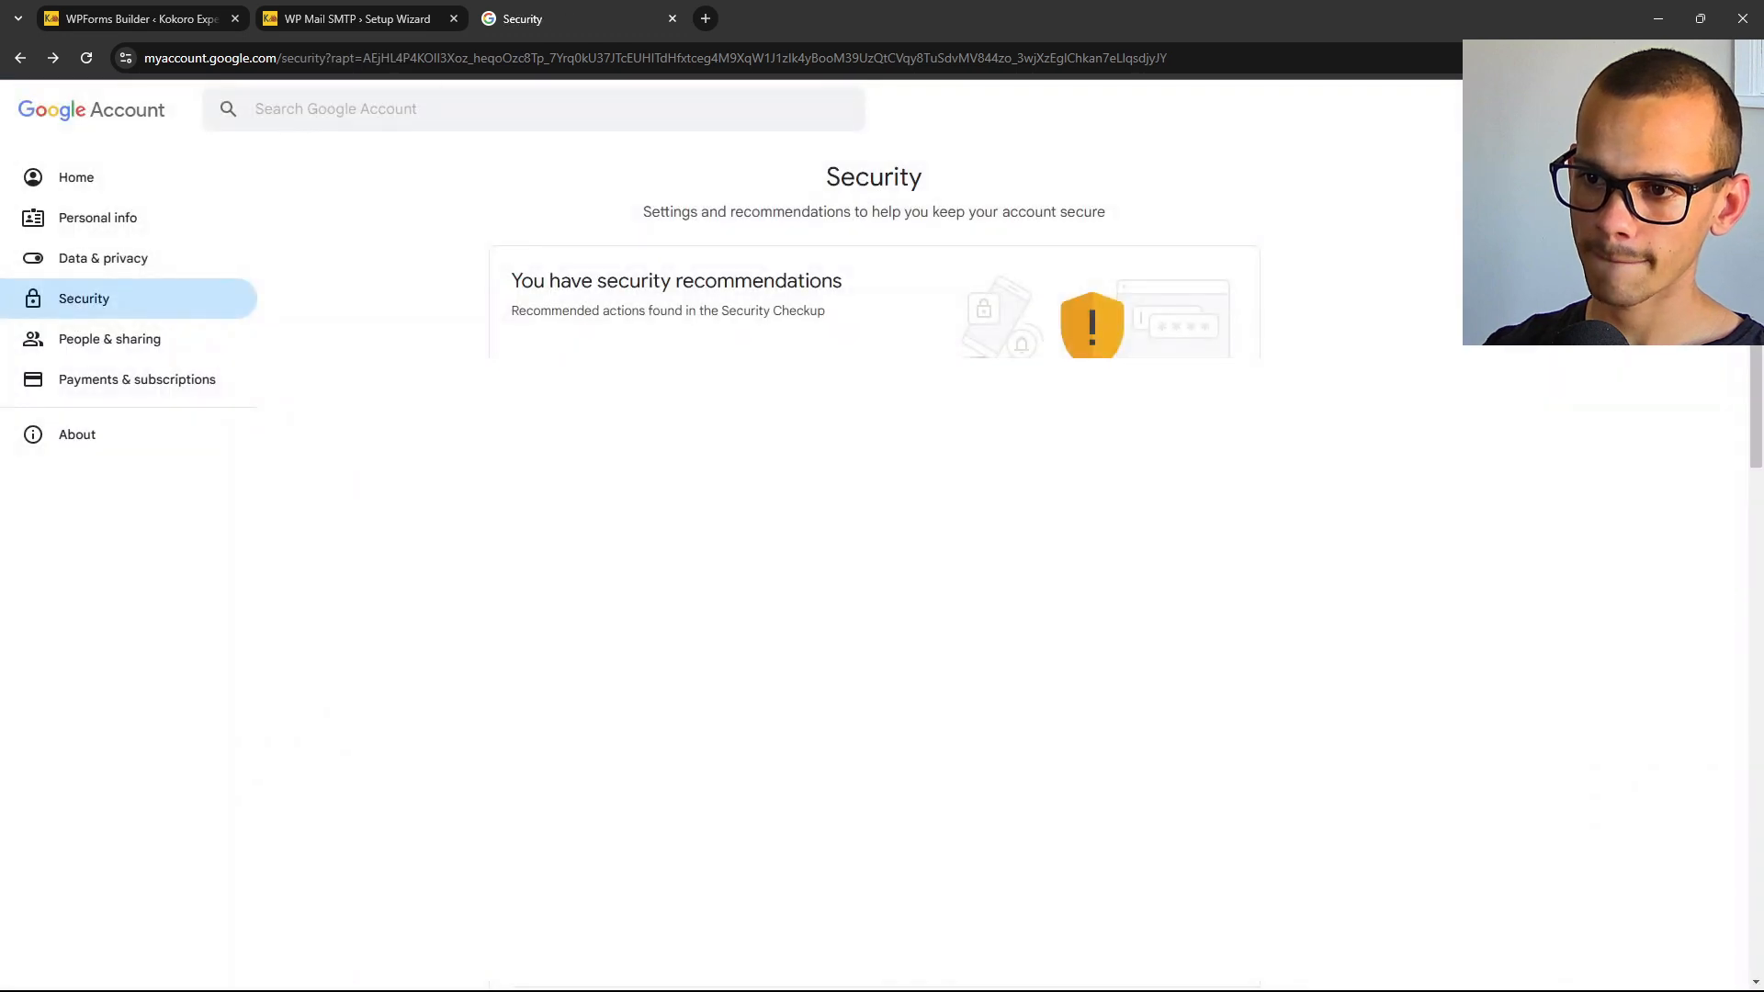
# Replace the old SMTP Password in the WP Mail SMTP wizard with the new Google app password.
pyautogui.click(350, 20)
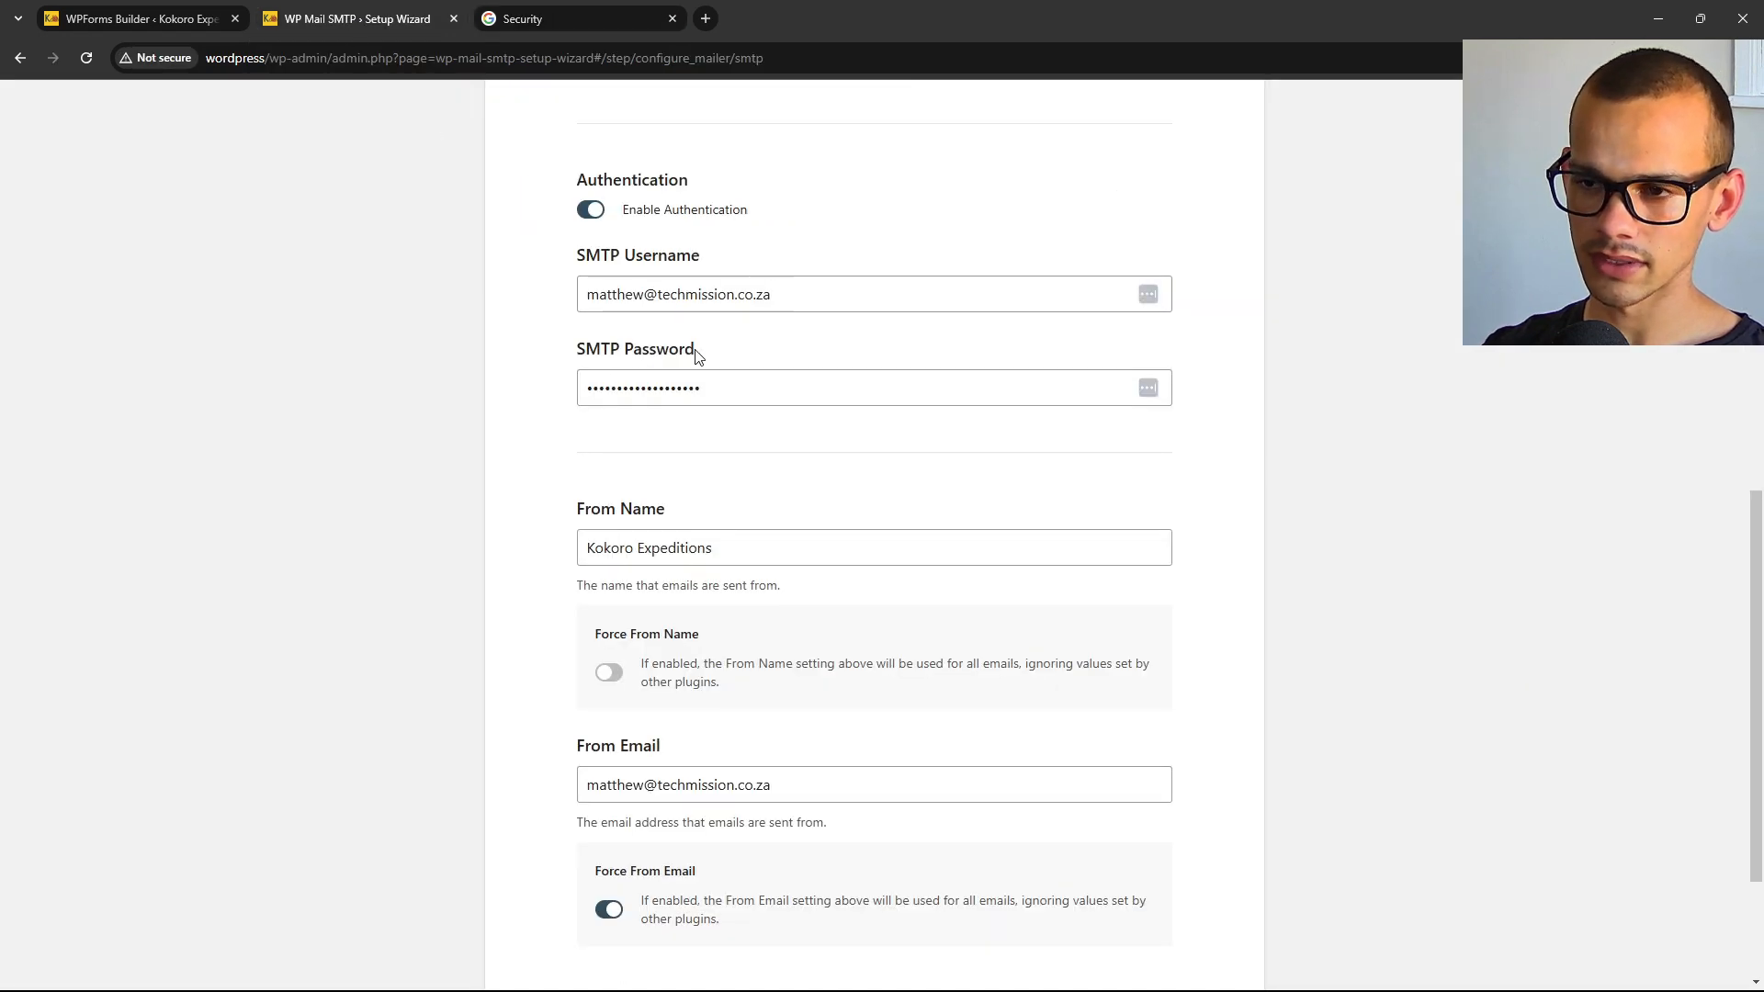
pyautogui.moveTo(712, 387); pyautogui.dragTo(548, 395)
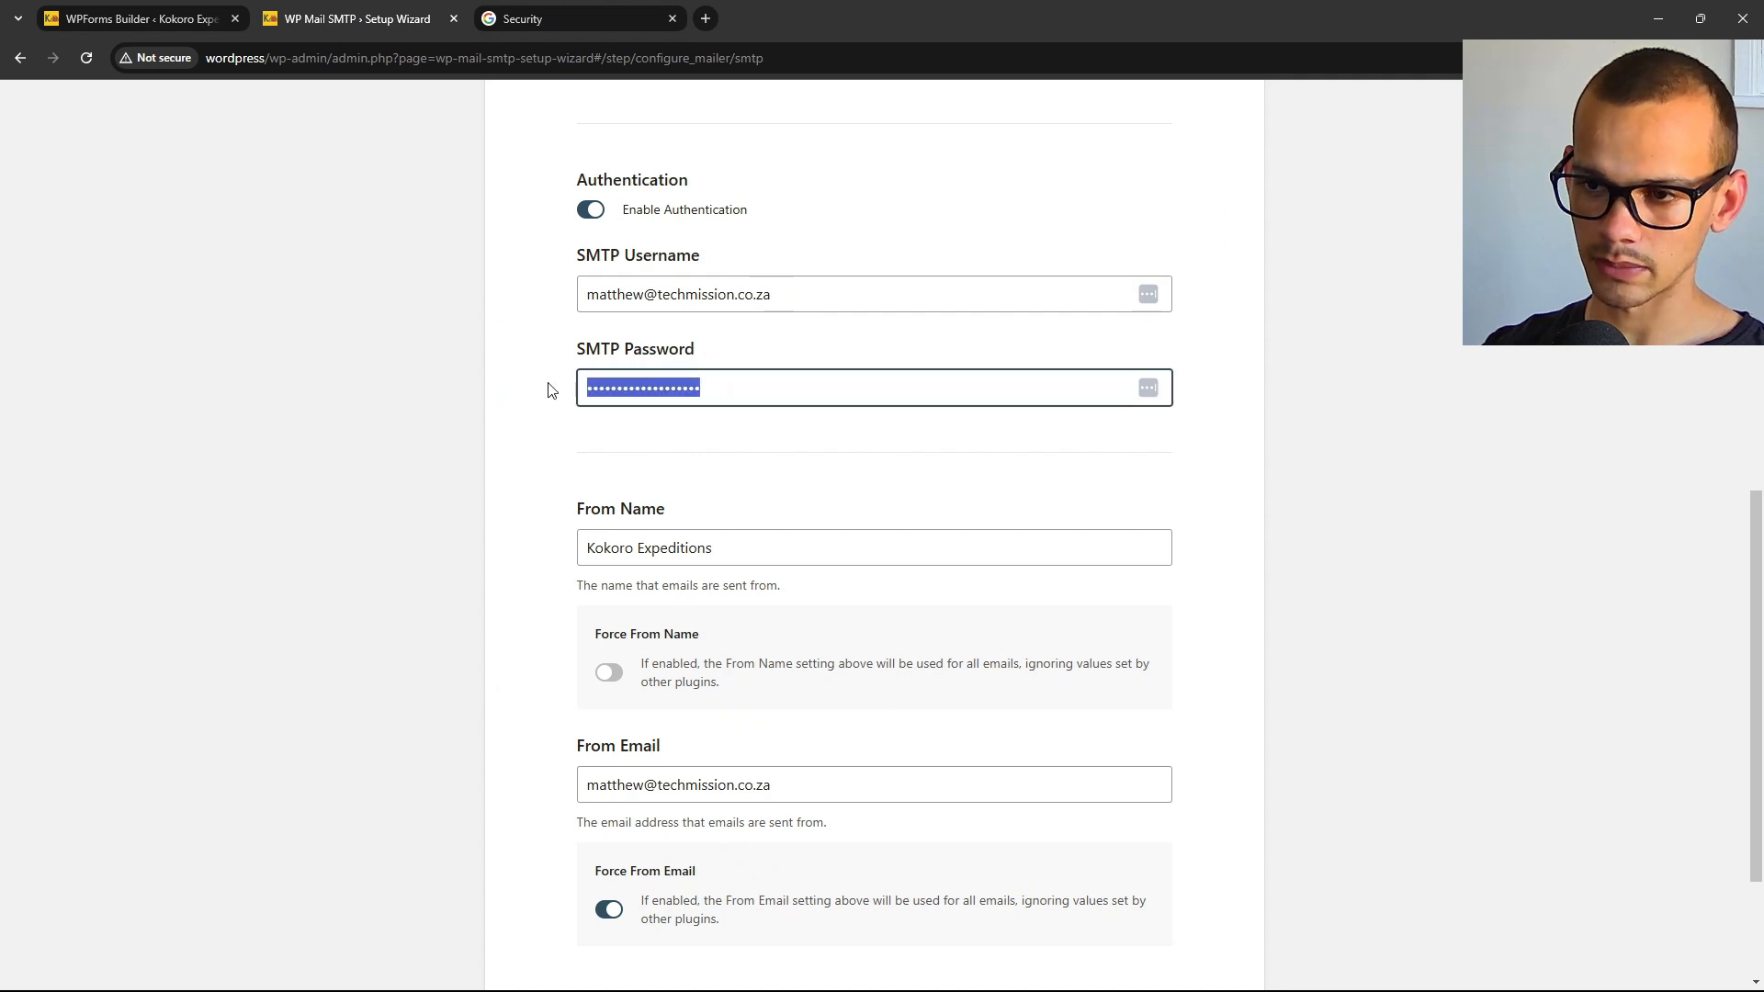
pyautogui.press('Right')
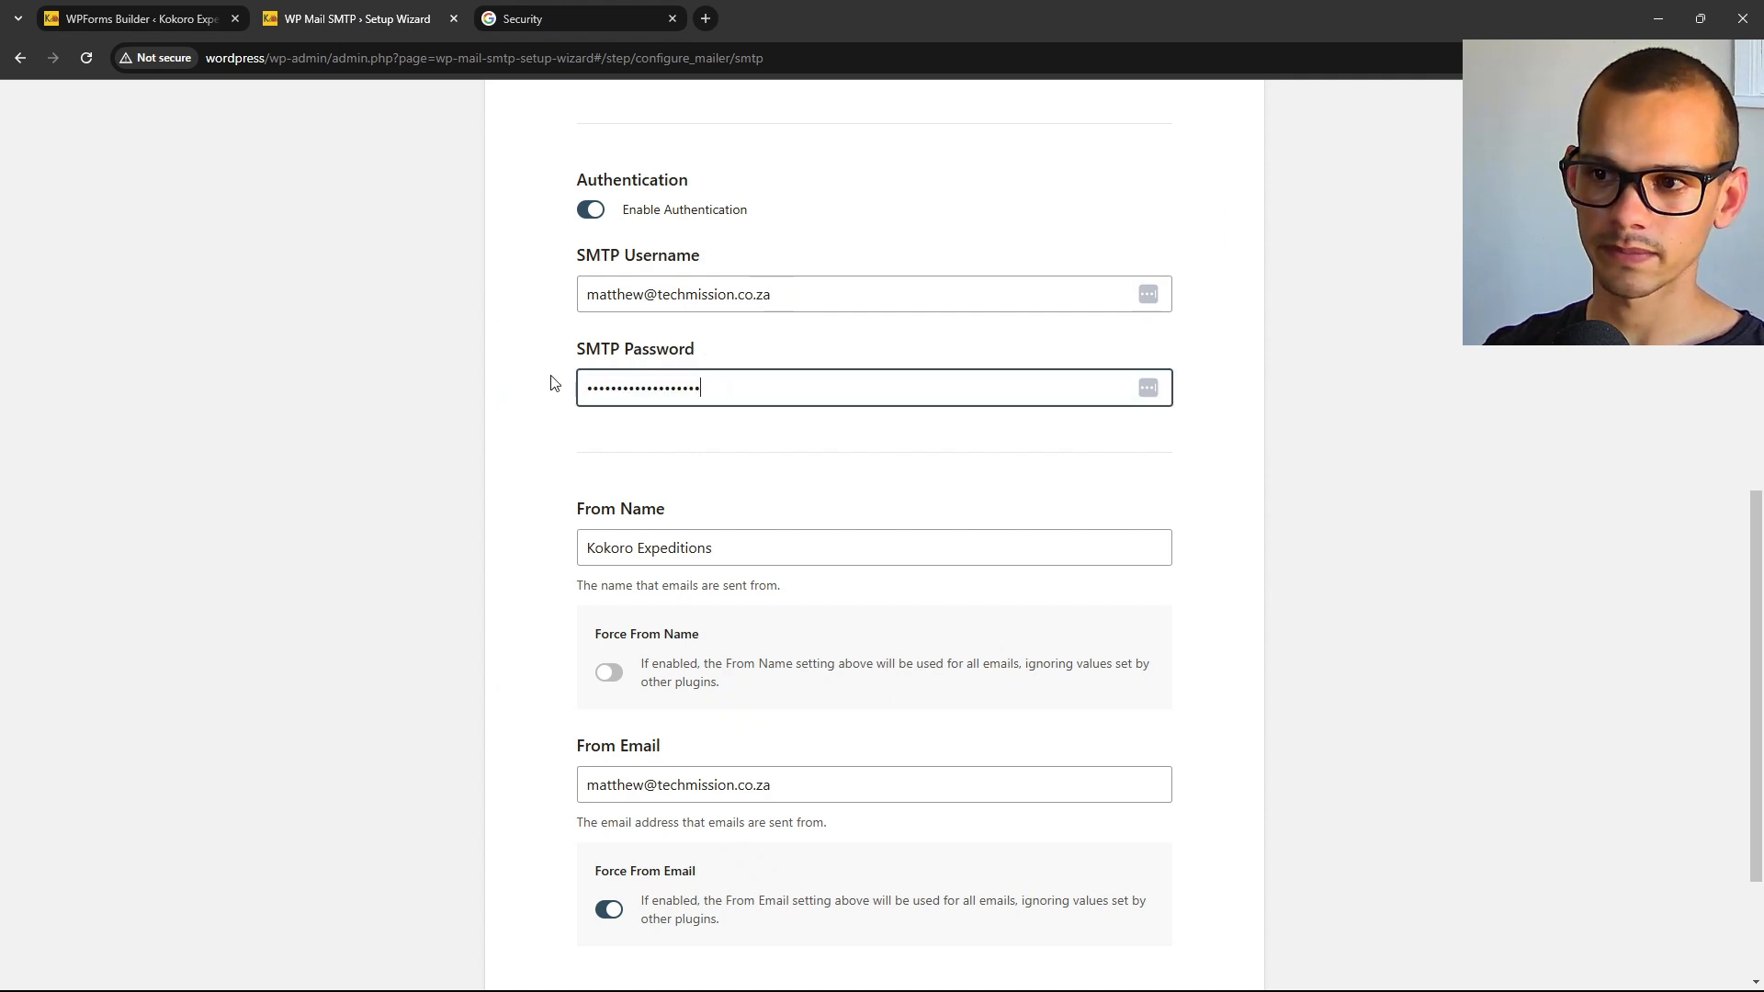
pyautogui.scroll(-2, 597, 372)
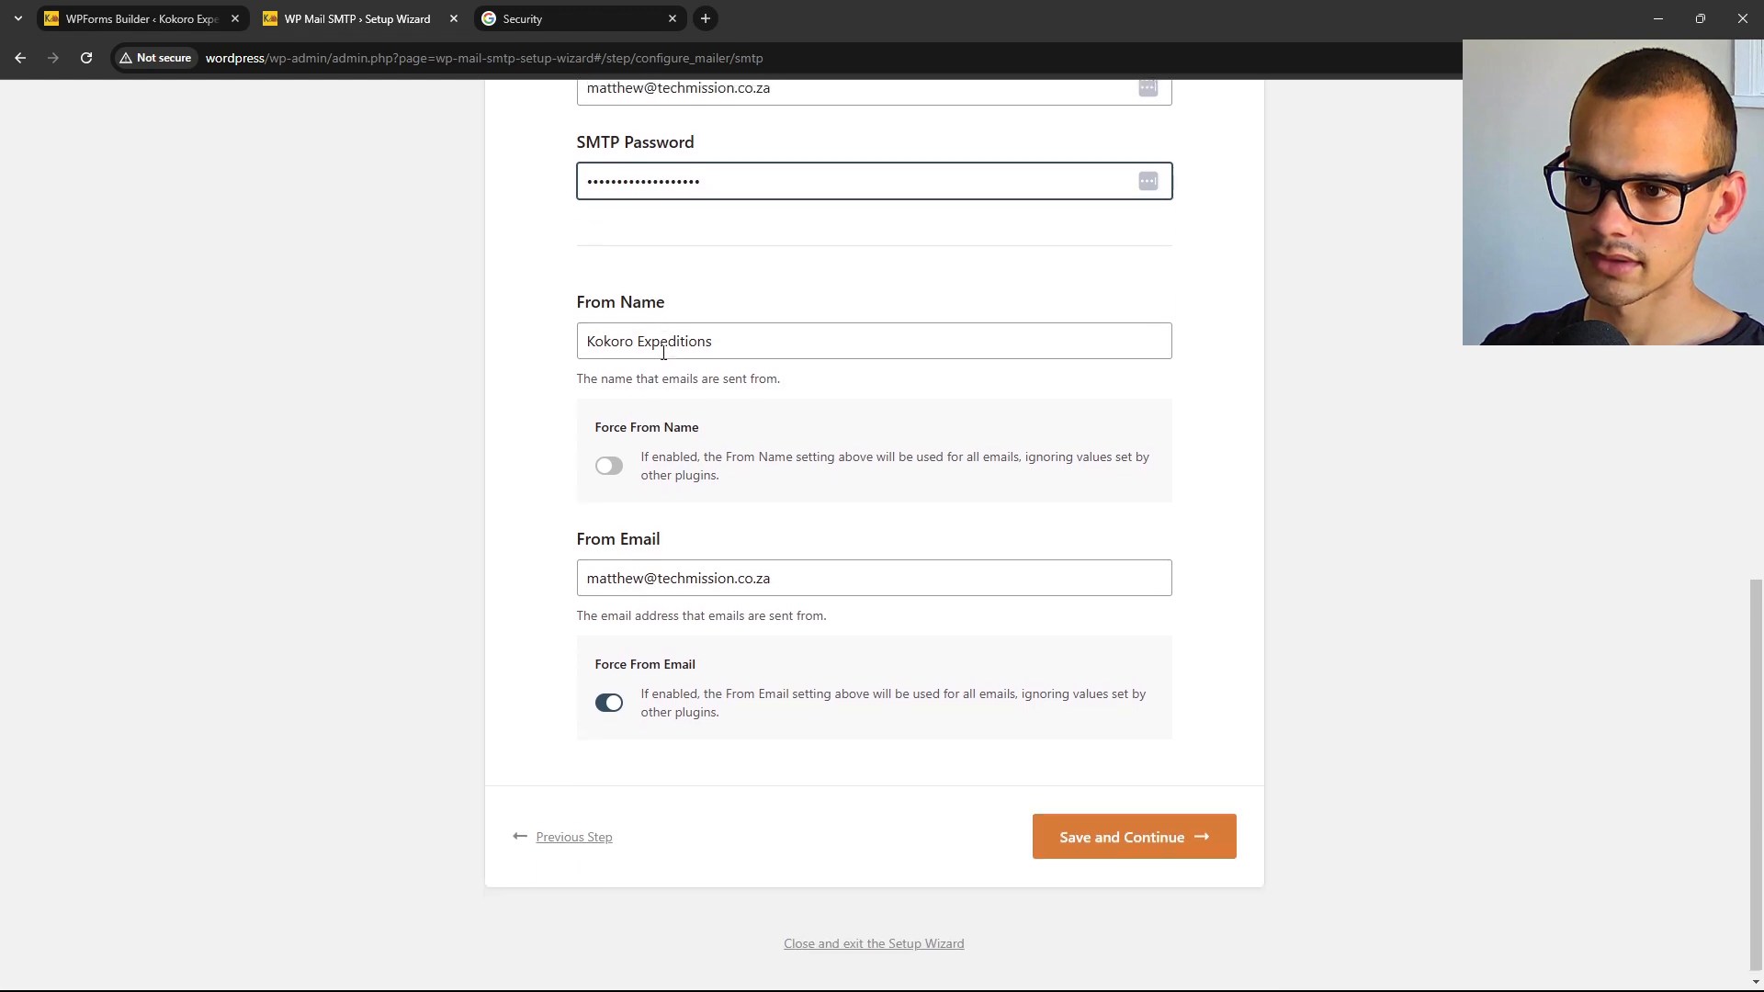
pyautogui.scroll(6, 669, 362)
pyautogui.scroll(-6, 677, 362)
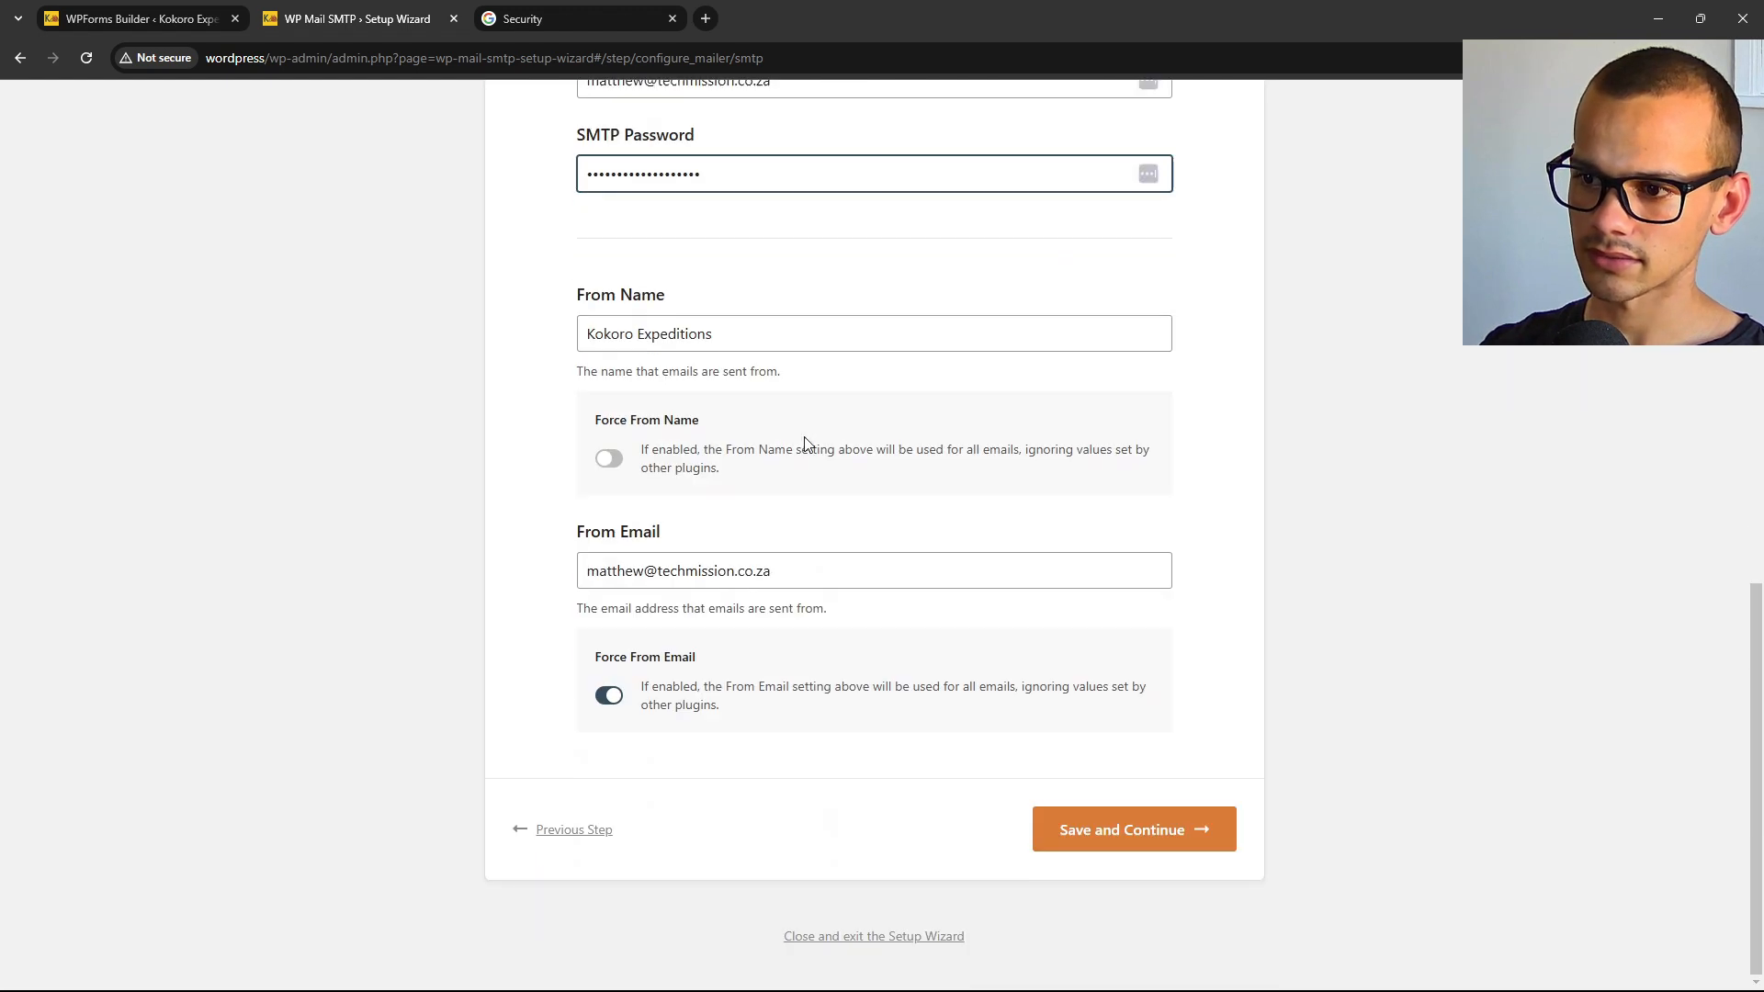
# Save the SMTP mailer settings and continue to the email features step.
pyautogui.click(1158, 832)
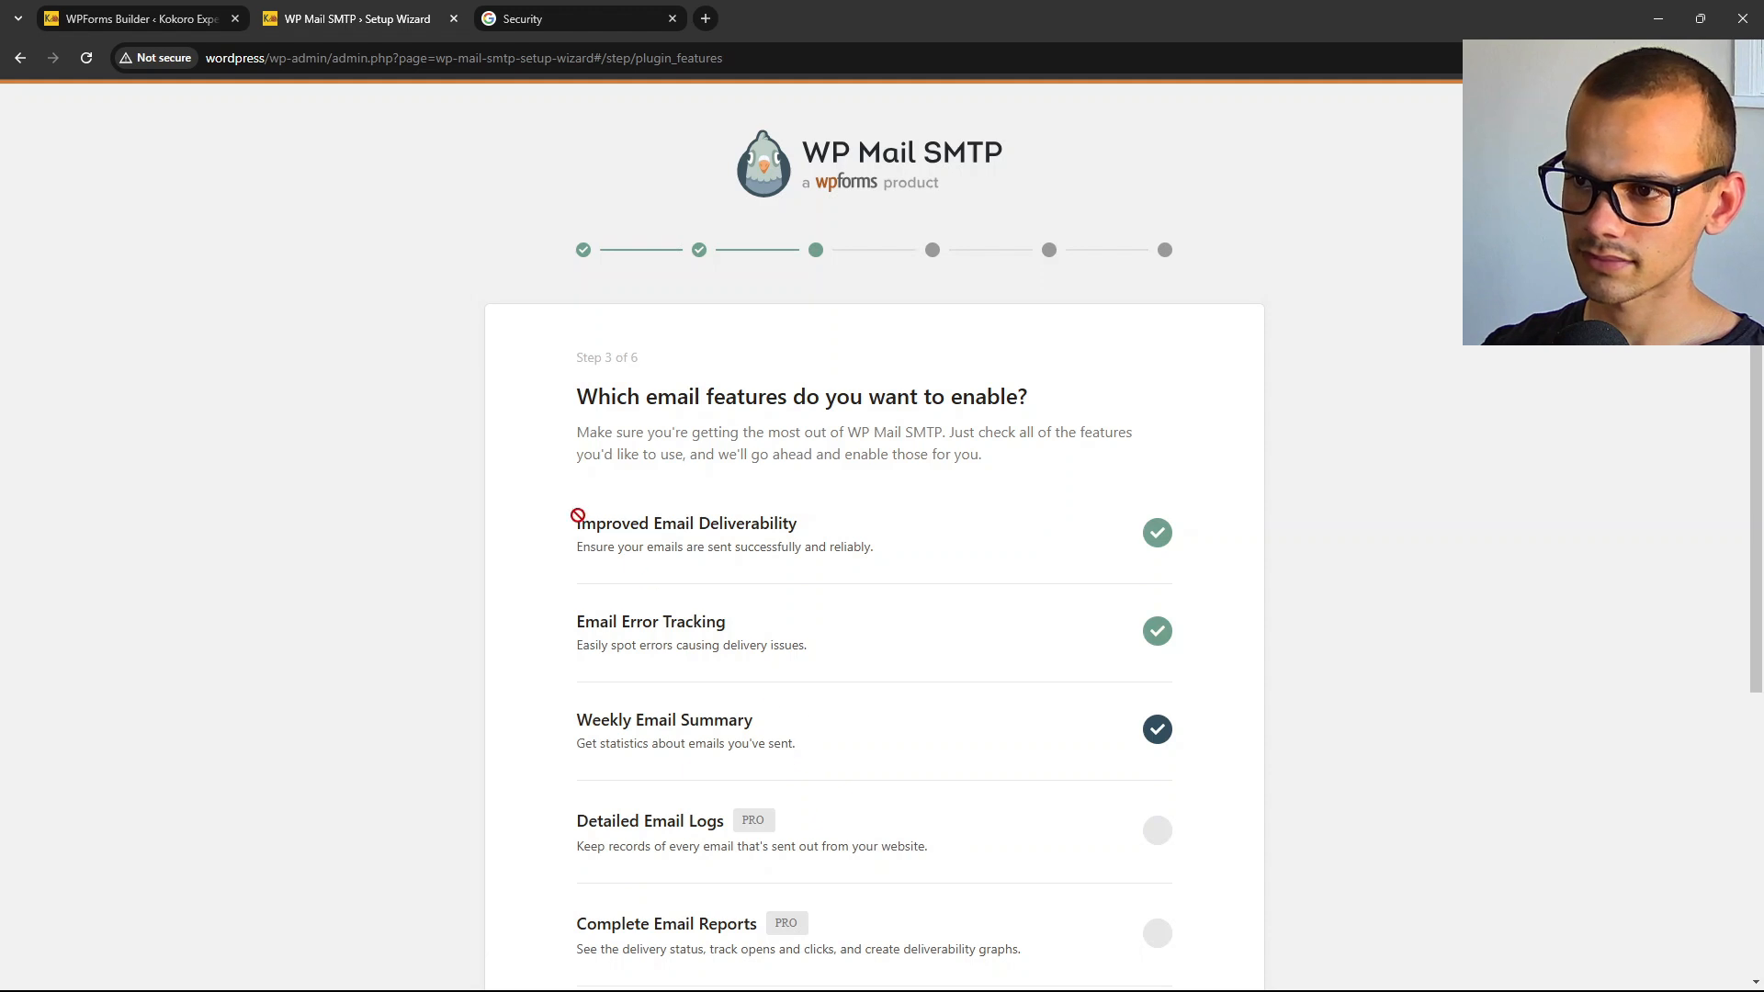
pyautogui.scroll(-2, 575, 512)
pyautogui.scroll(-2, 761, 576)
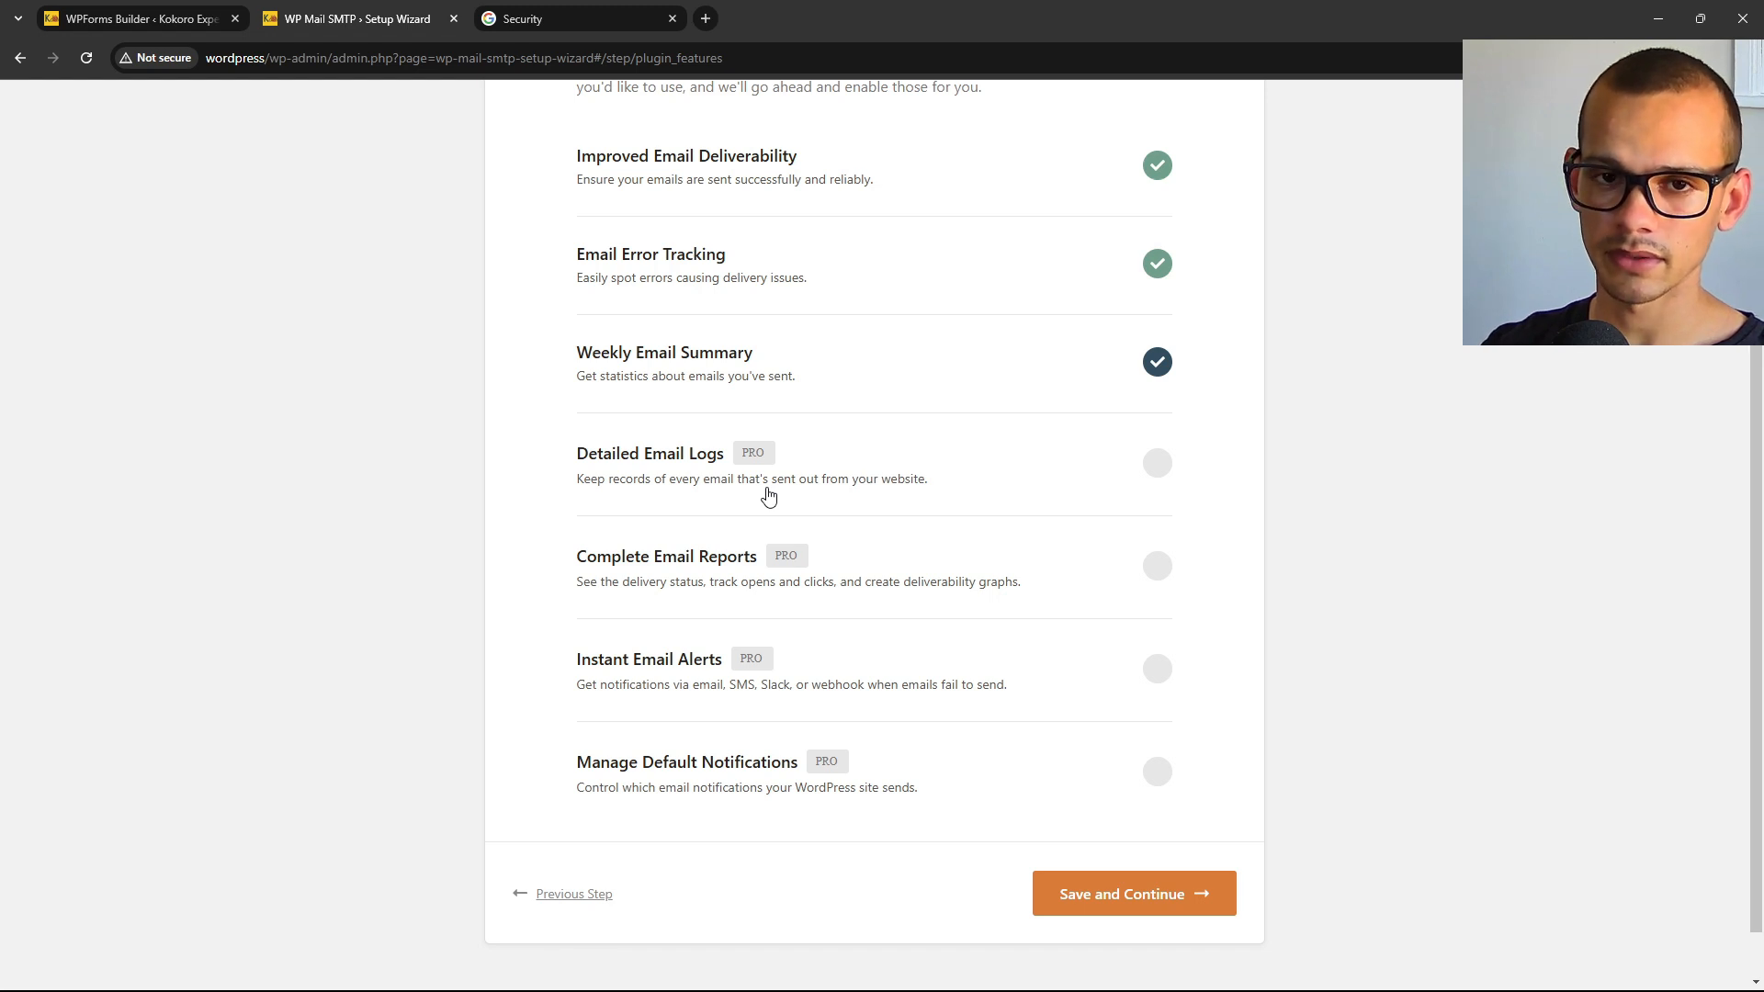
# Keep the chosen email features, skip the help-improve and license key steps, and finish setup.
pyautogui.click(1117, 906)
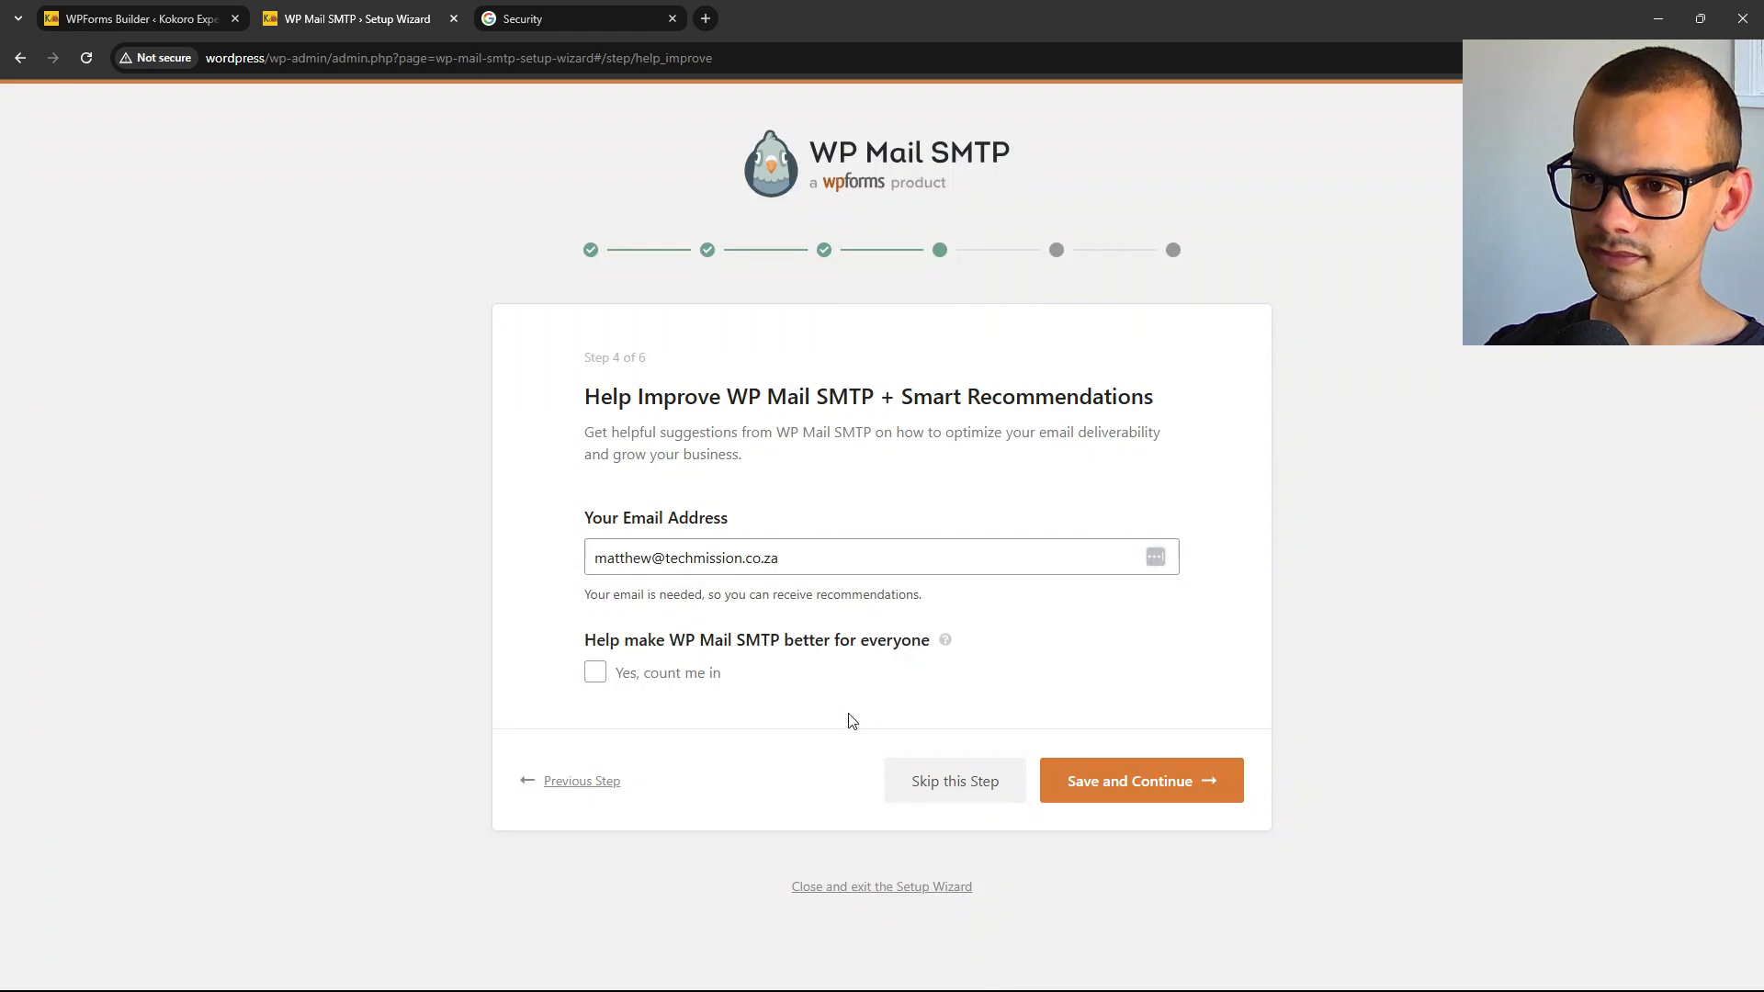
pyautogui.click(955, 797)
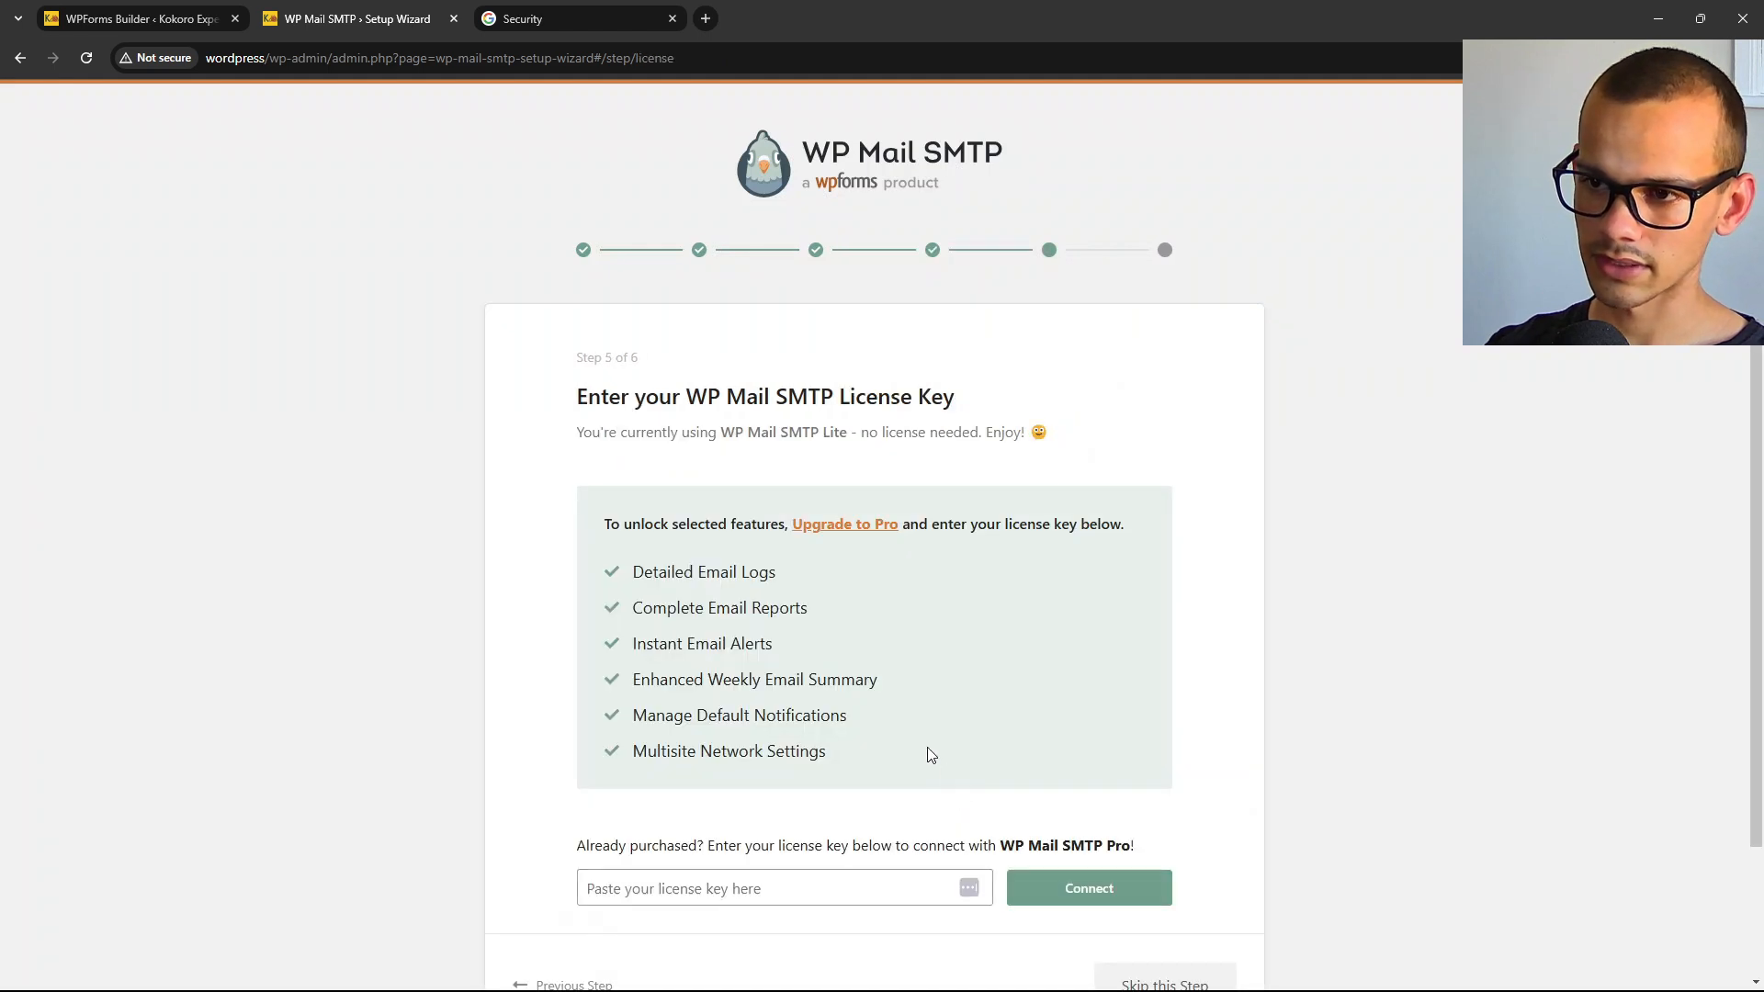
pyautogui.scroll(-2, 569, 700)
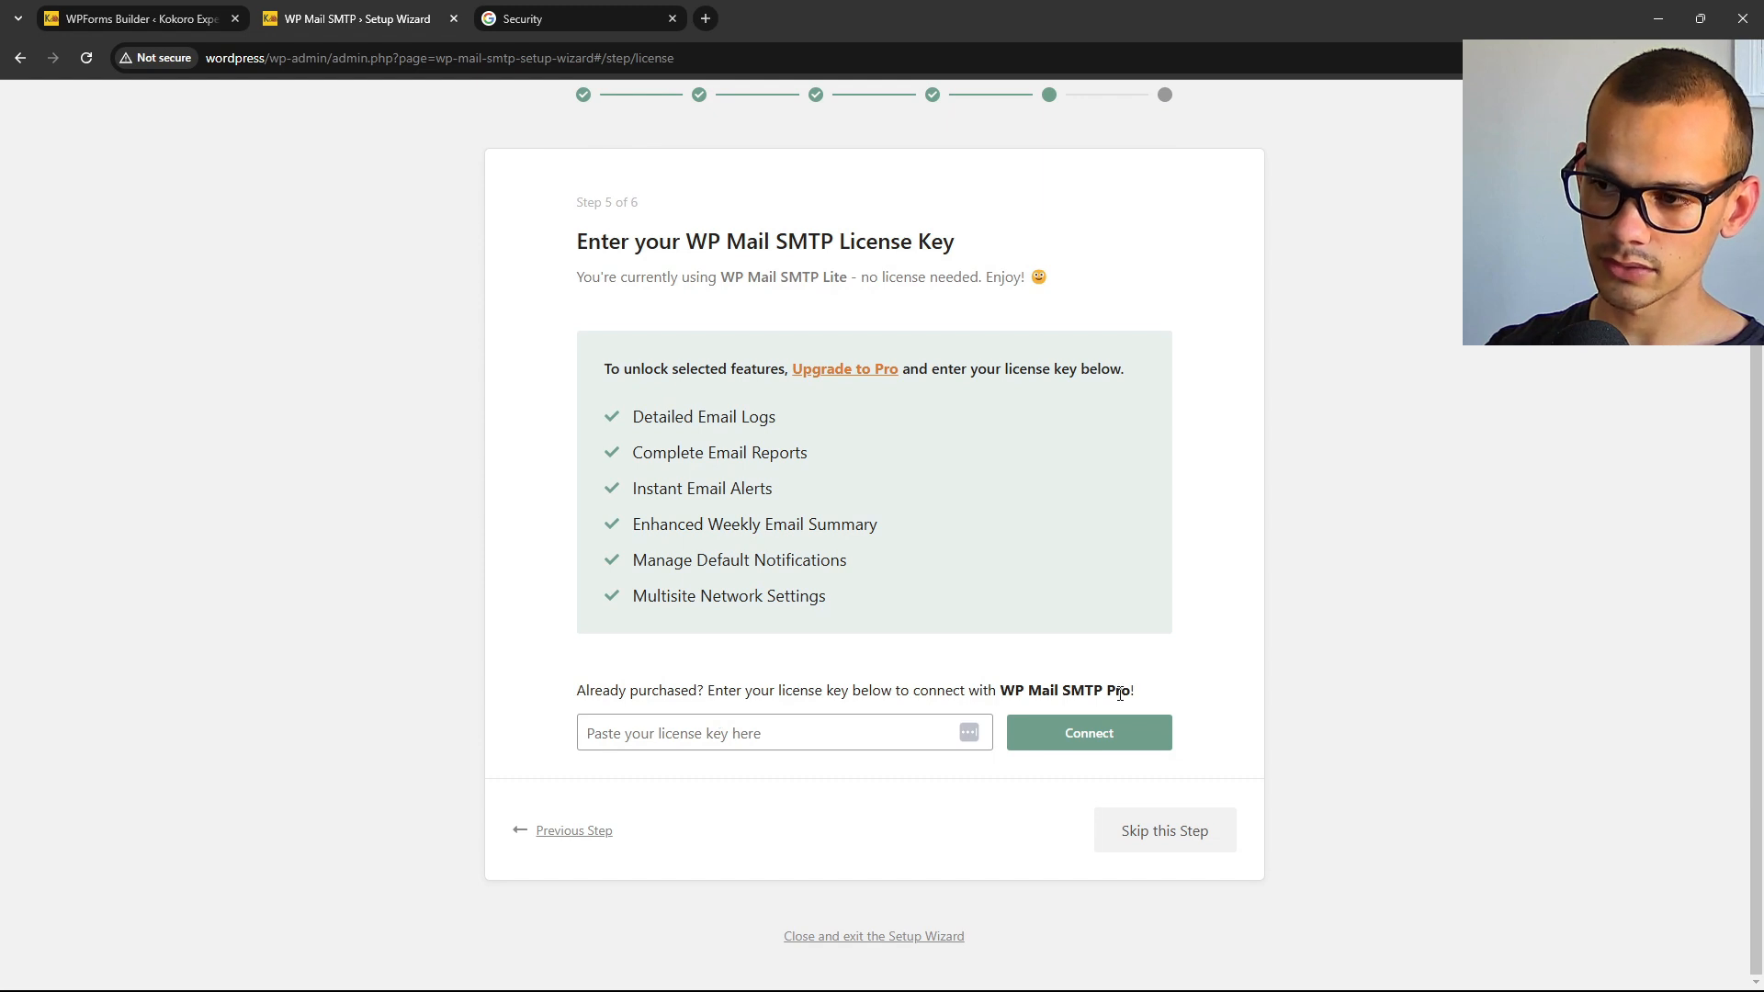
pyautogui.click(1165, 840)
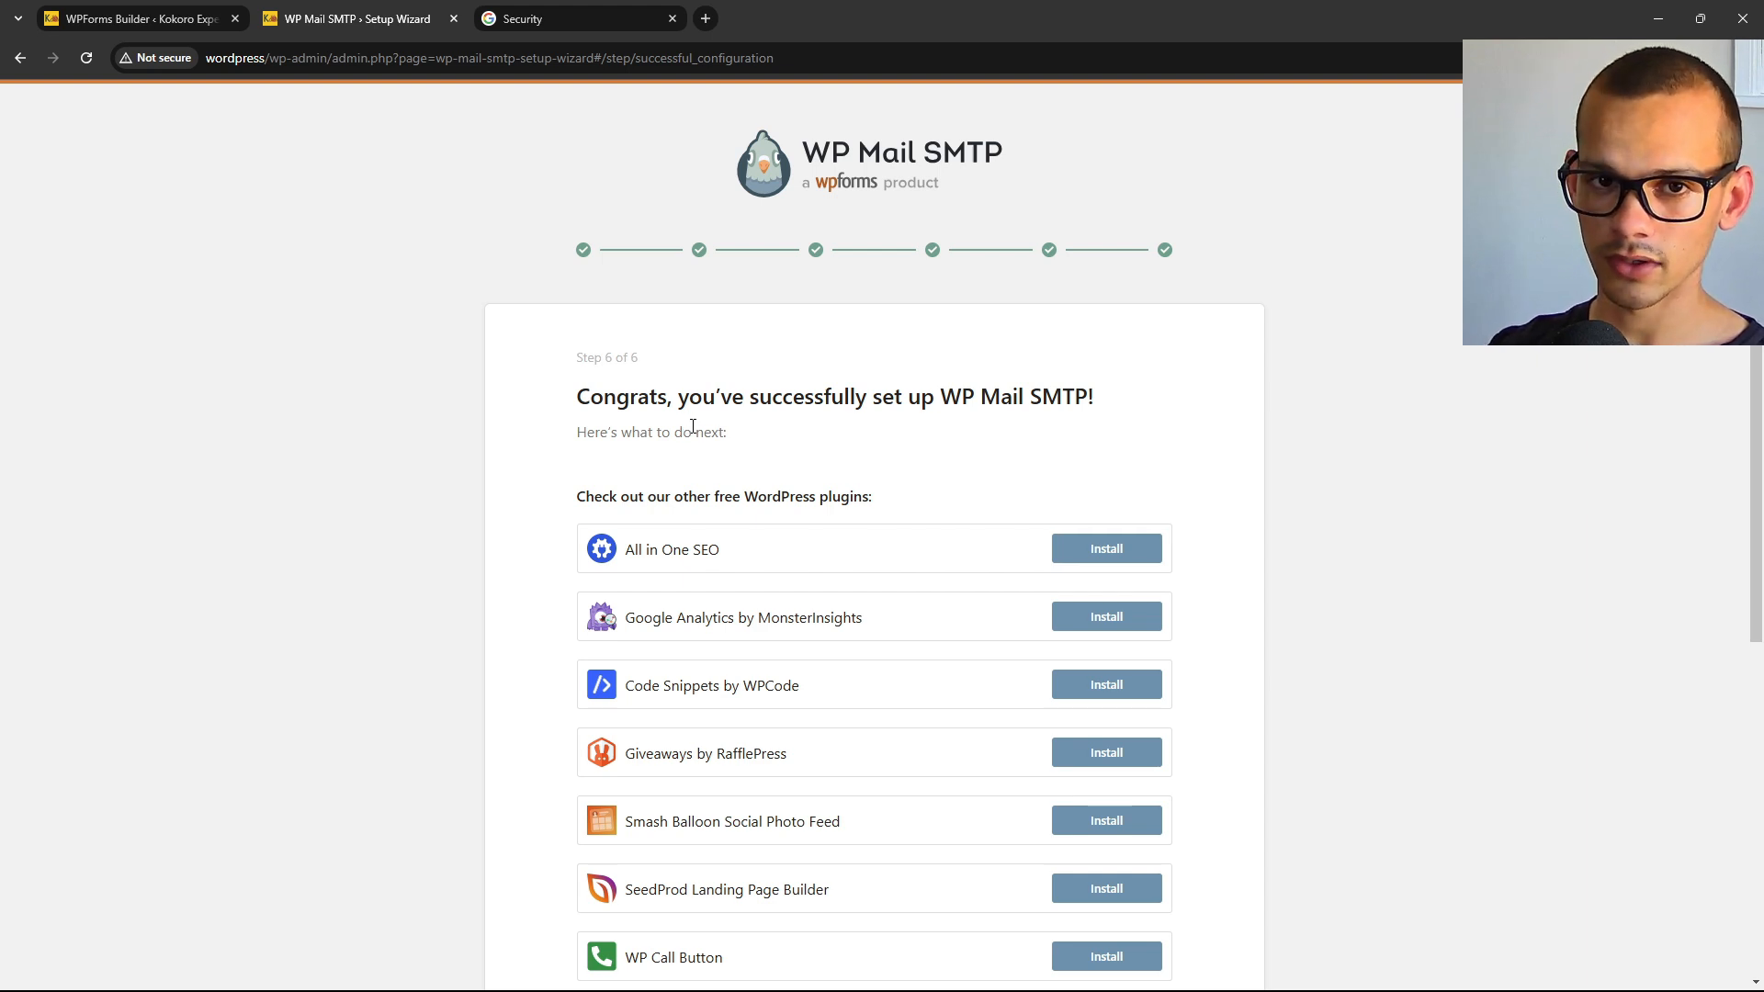
pyautogui.scroll(-6, 709, 438)
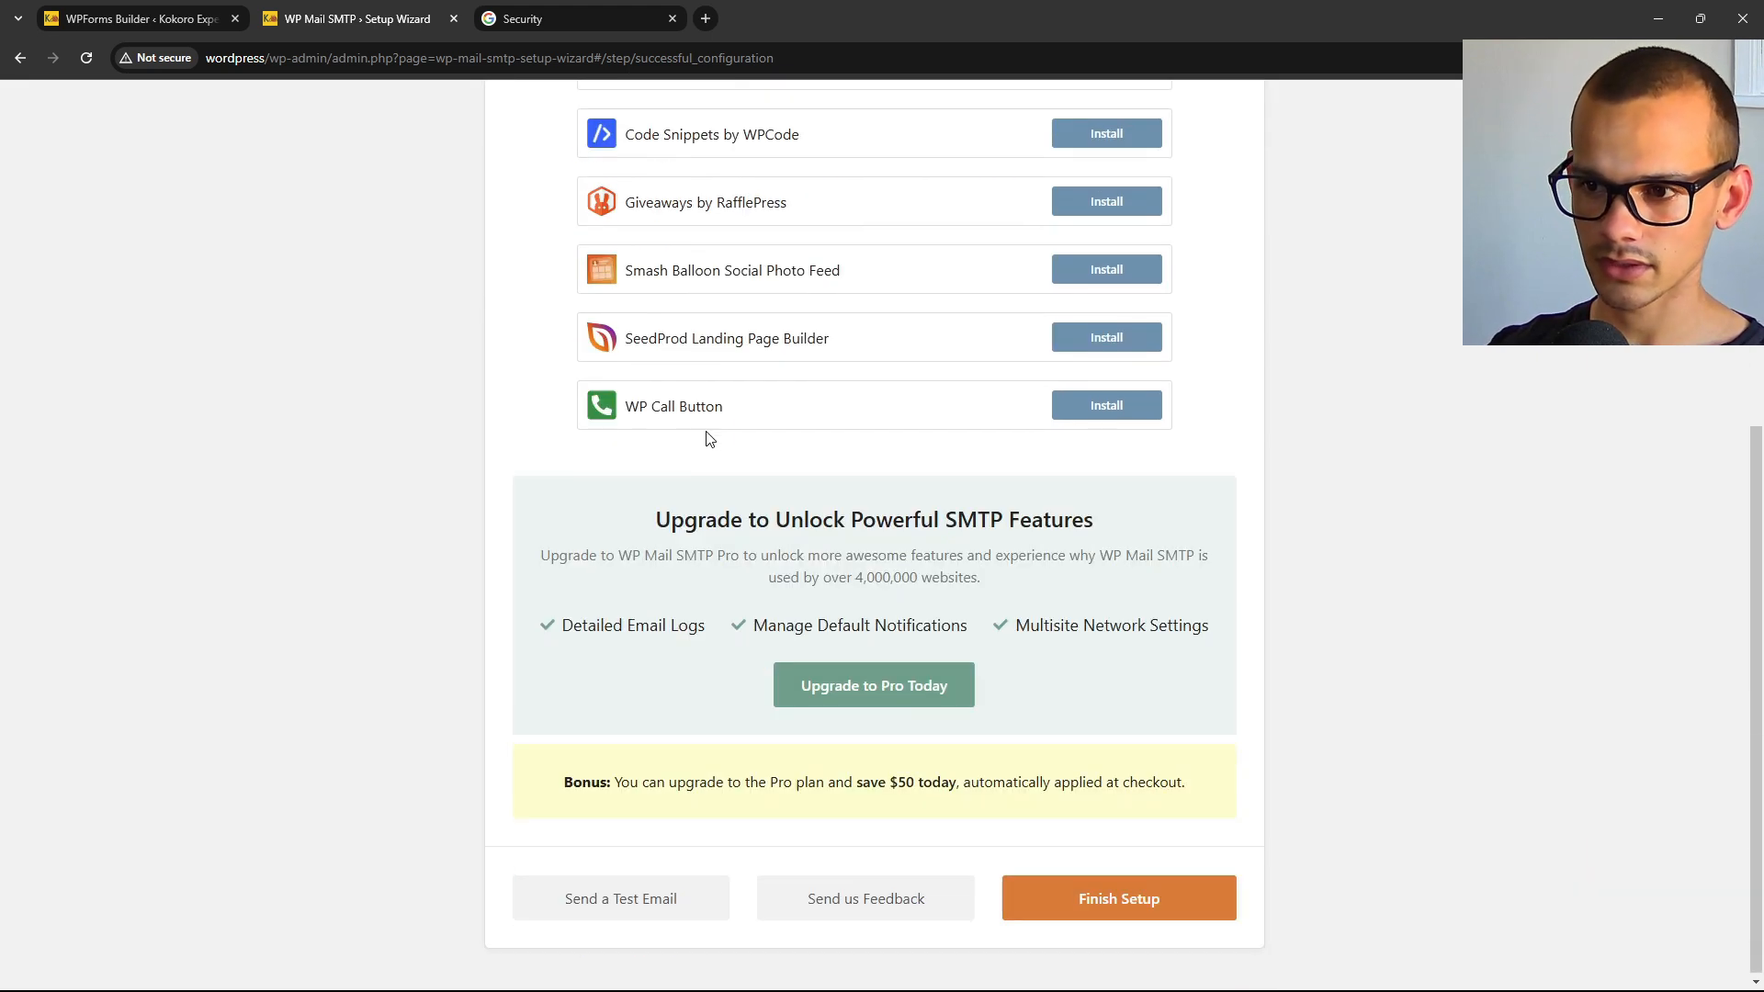
pyautogui.click(1160, 905)
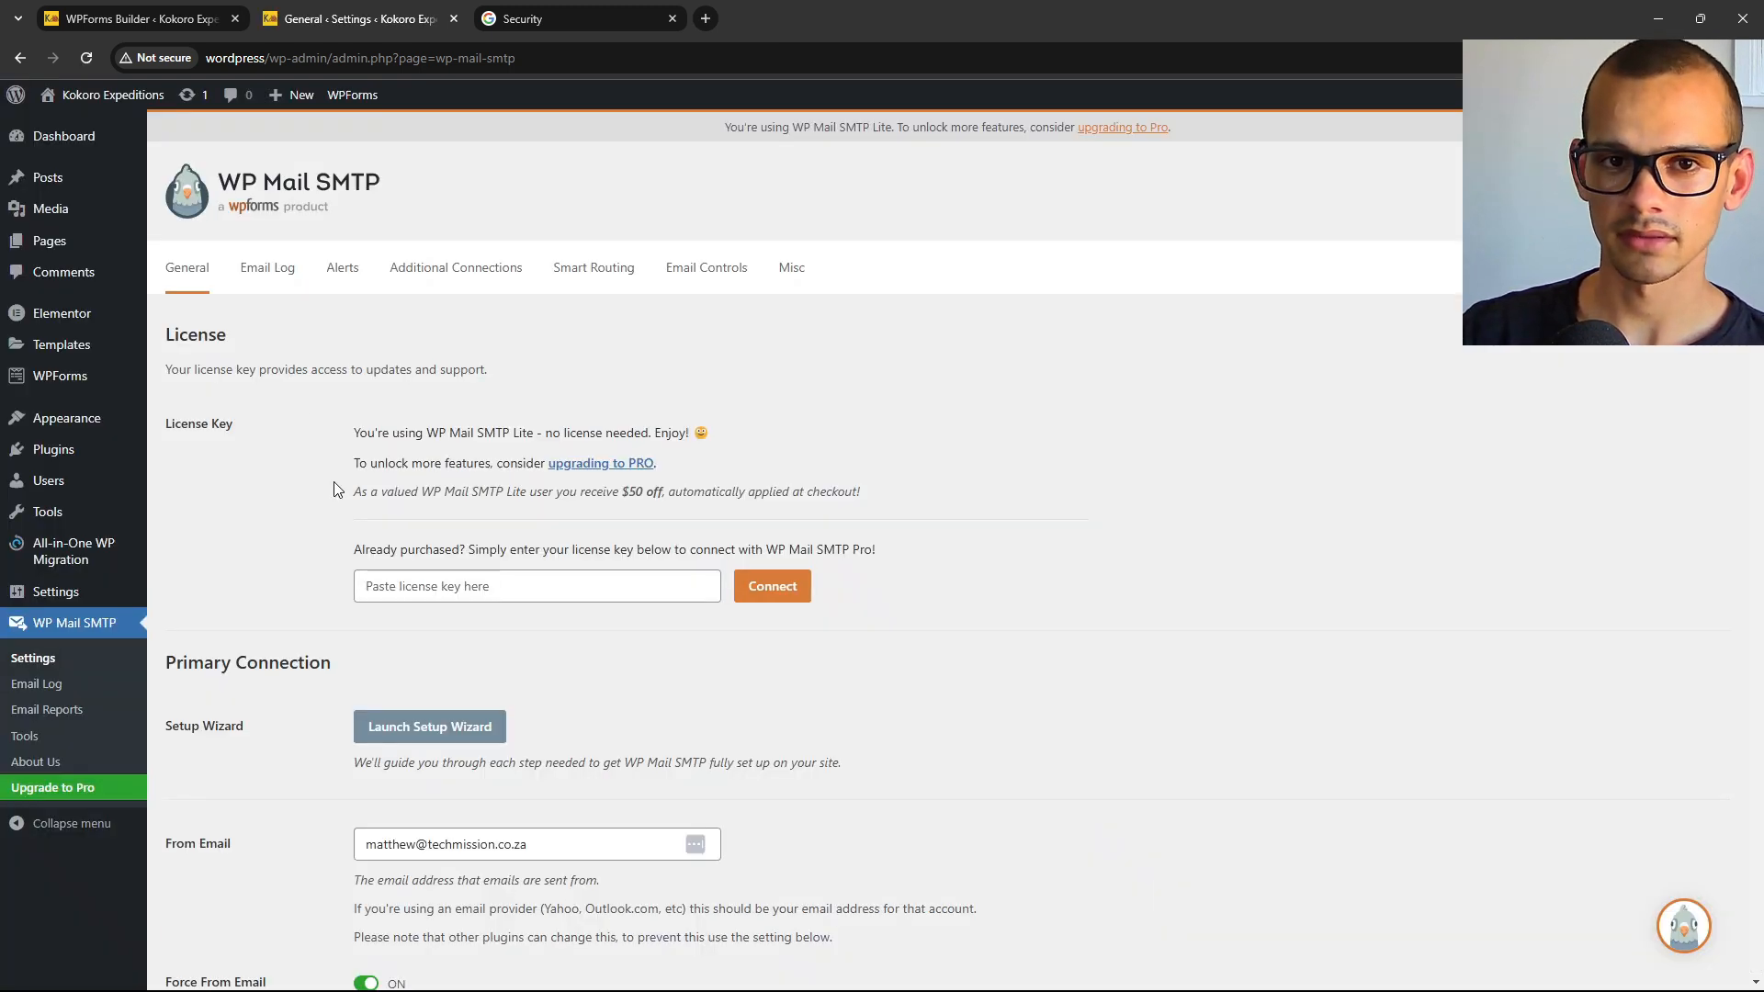
# Set the notification Email Subject Line to 'Kokoro Expeditions new mail', reusing the From Name text.
pyautogui.click(121, 18)
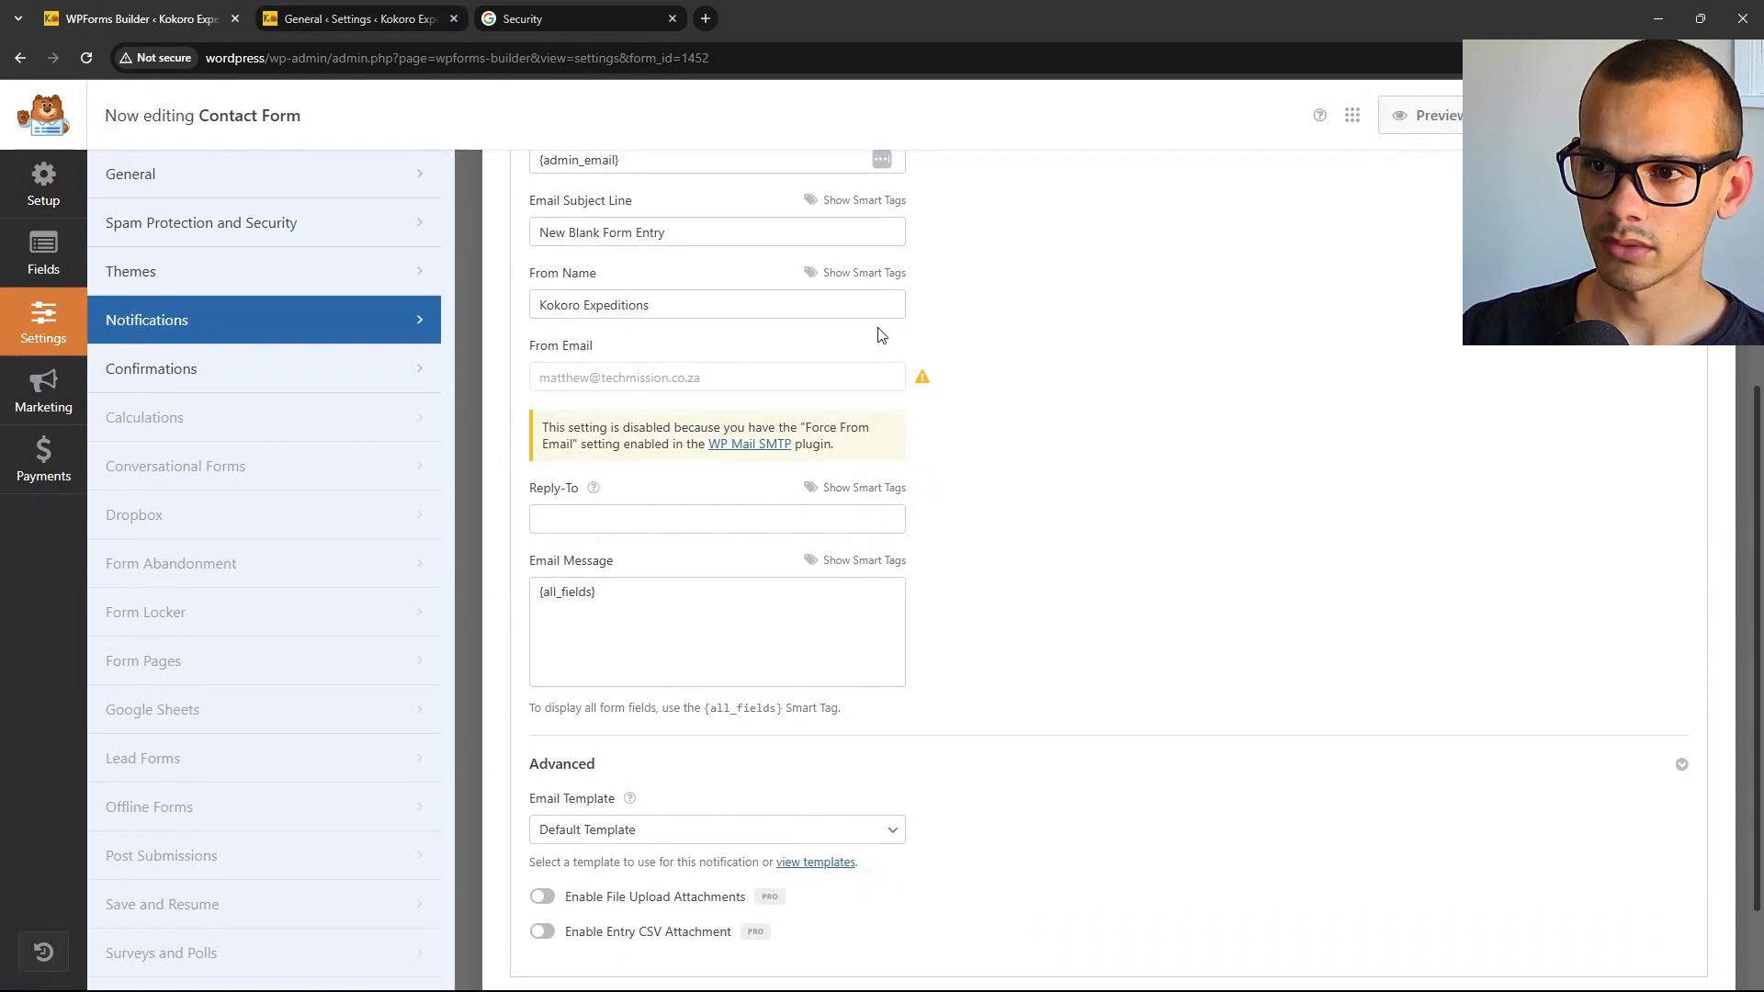
pyautogui.scroll(3, 1183, 393)
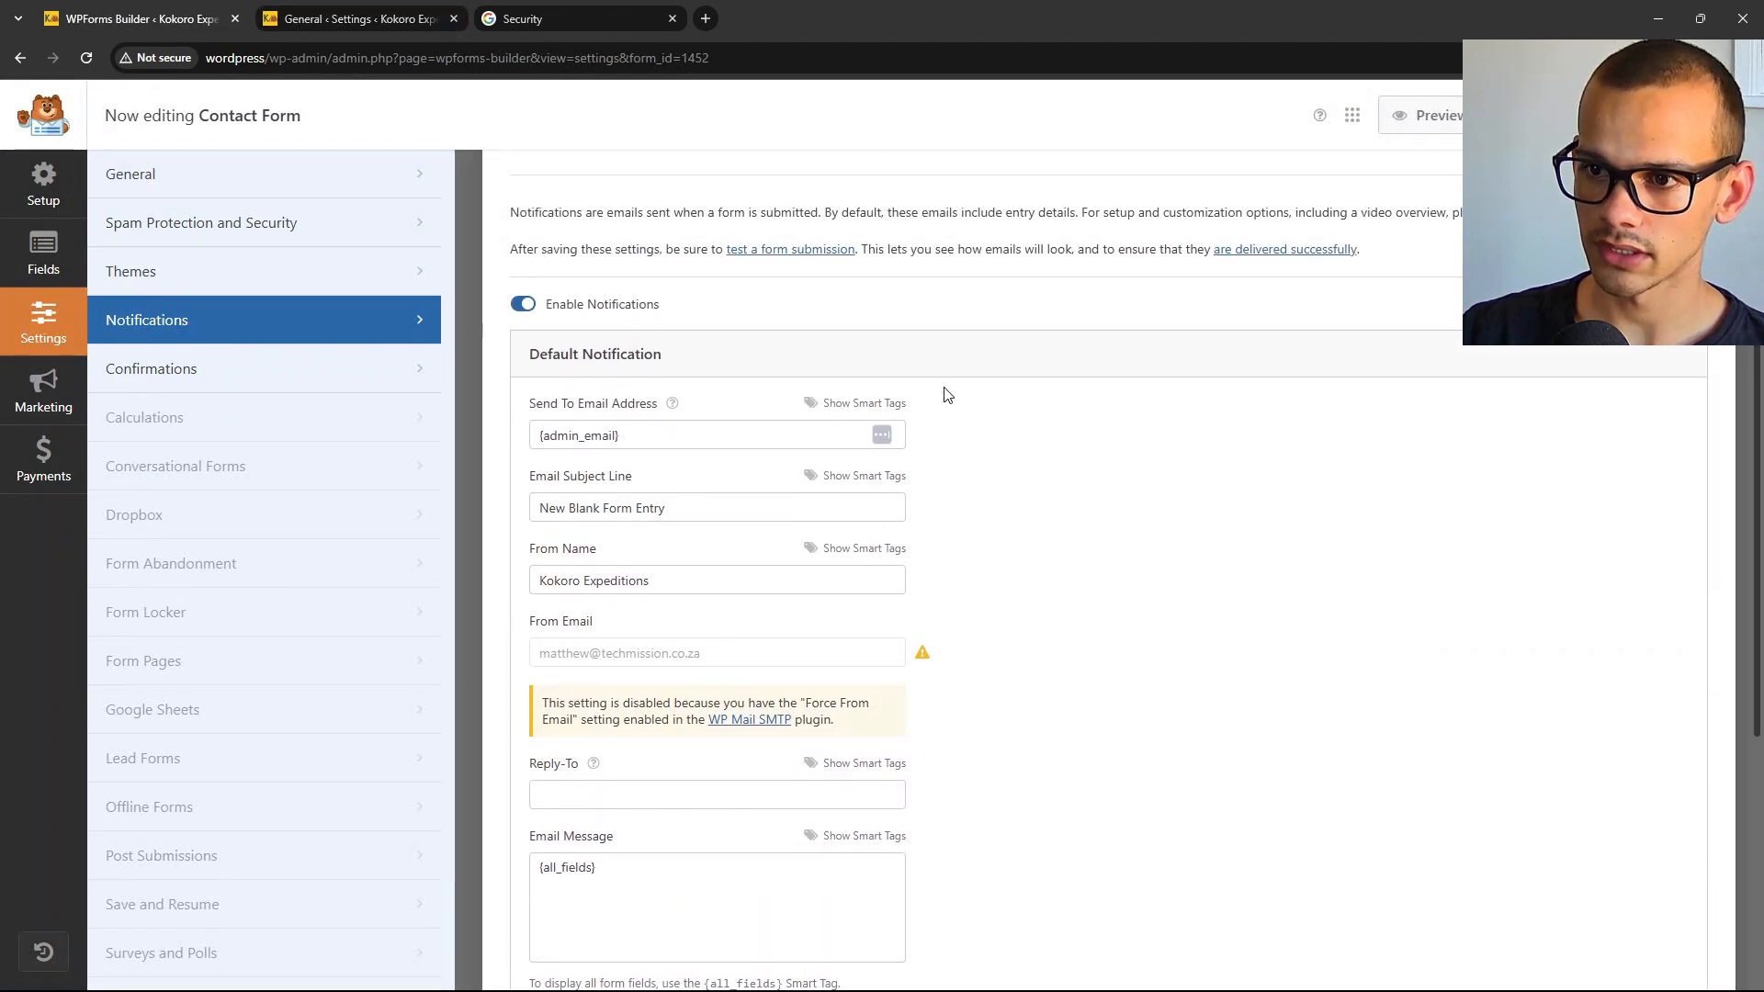
pyautogui.scroll(-2, 1004, 476)
pyautogui.scroll(2, 1007, 477)
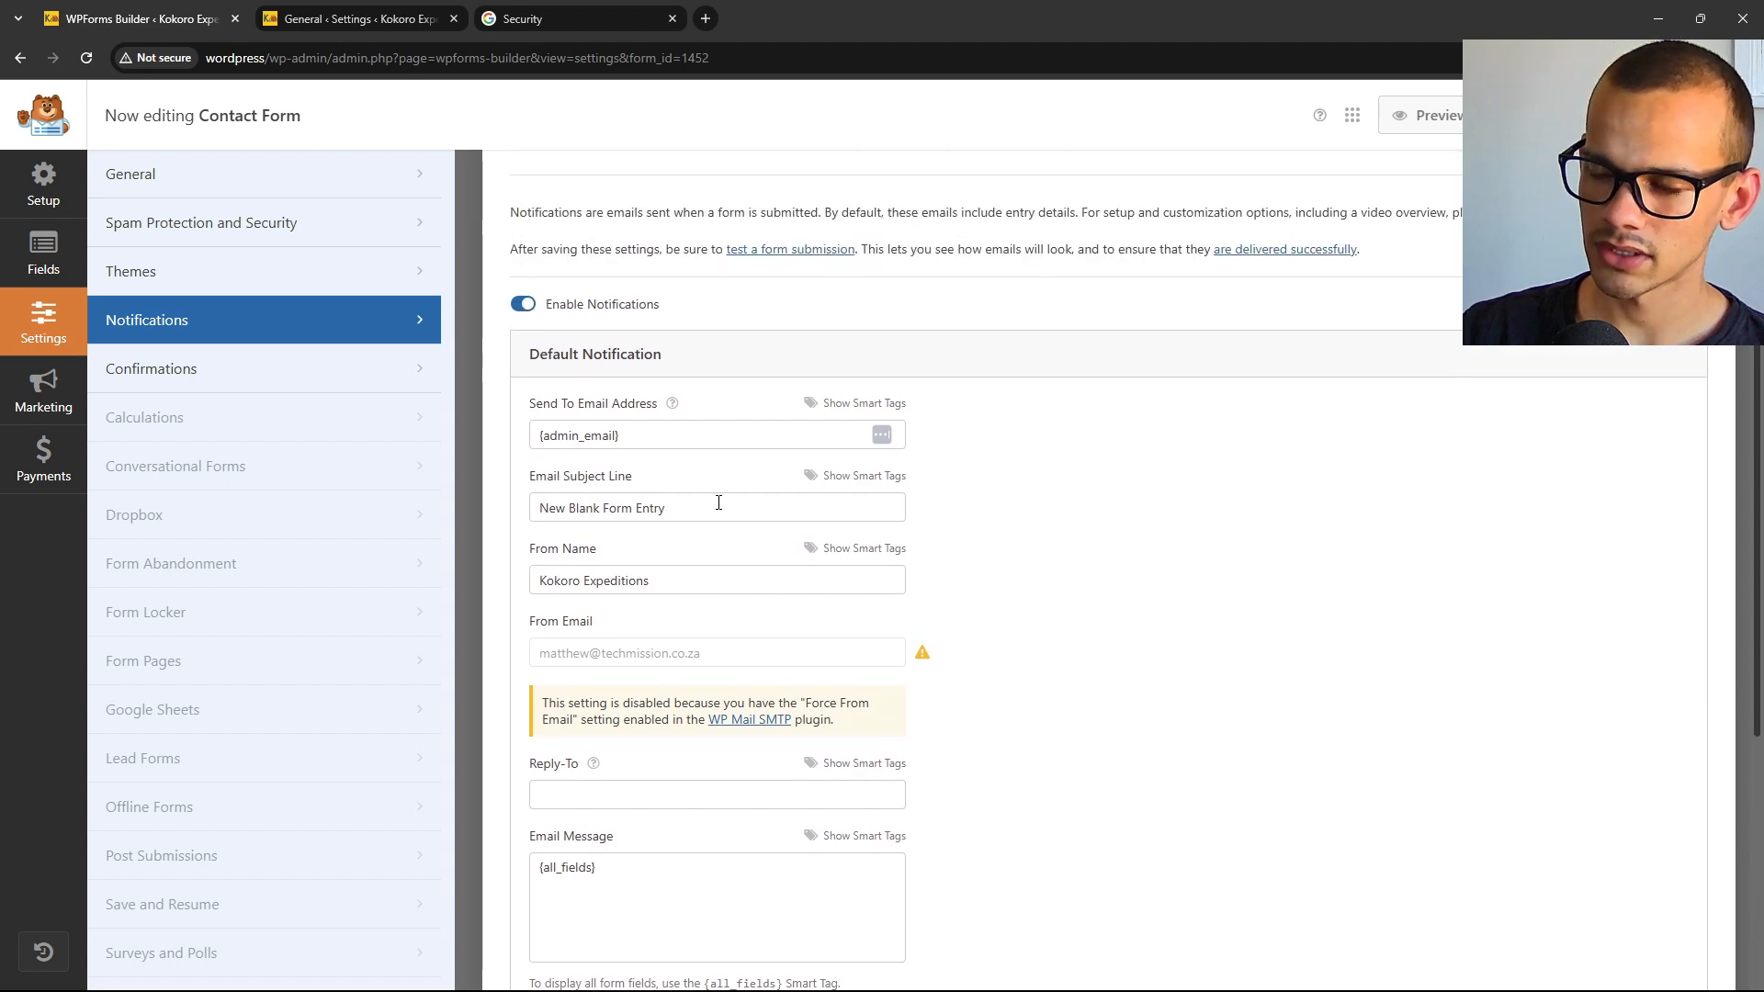
pyautogui.tripleClick(673, 506)
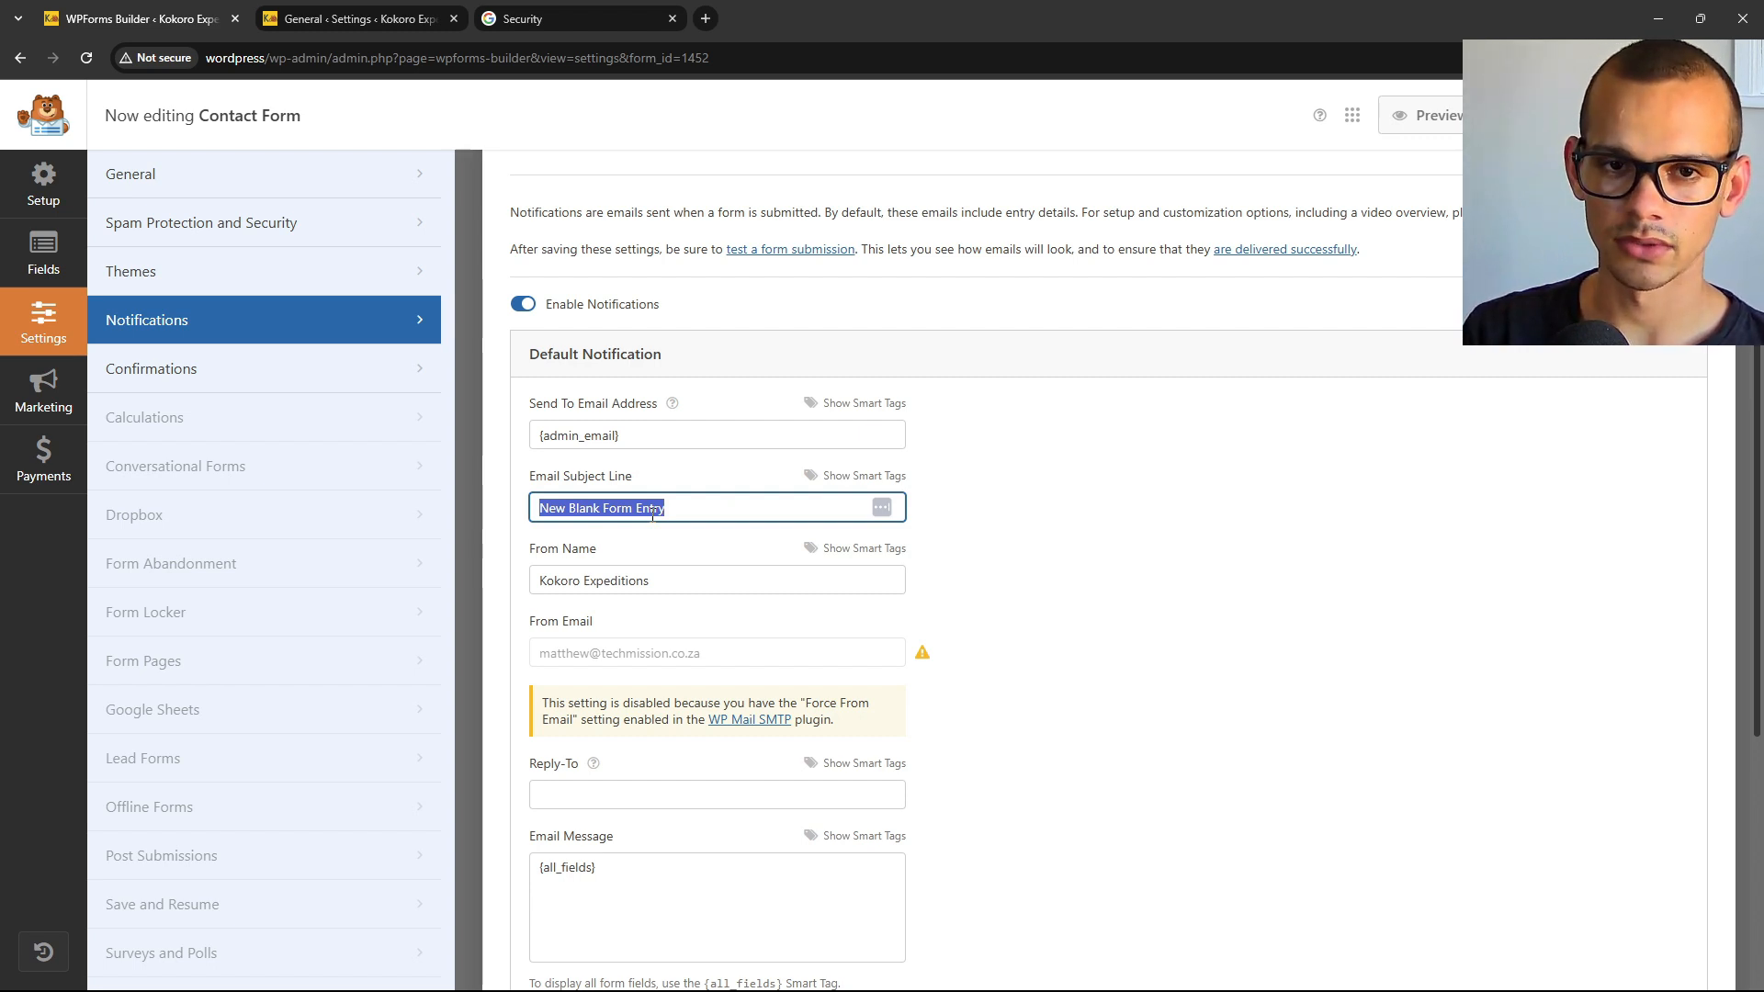
pyautogui.moveTo(675, 583); pyautogui.dragTo(516, 594)
pyautogui.hotkey('ctrl', 'c')
pyautogui.moveTo(675, 508); pyautogui.dragTo(538, 508)
pyautogui.hotkey('ctrl', 'v')
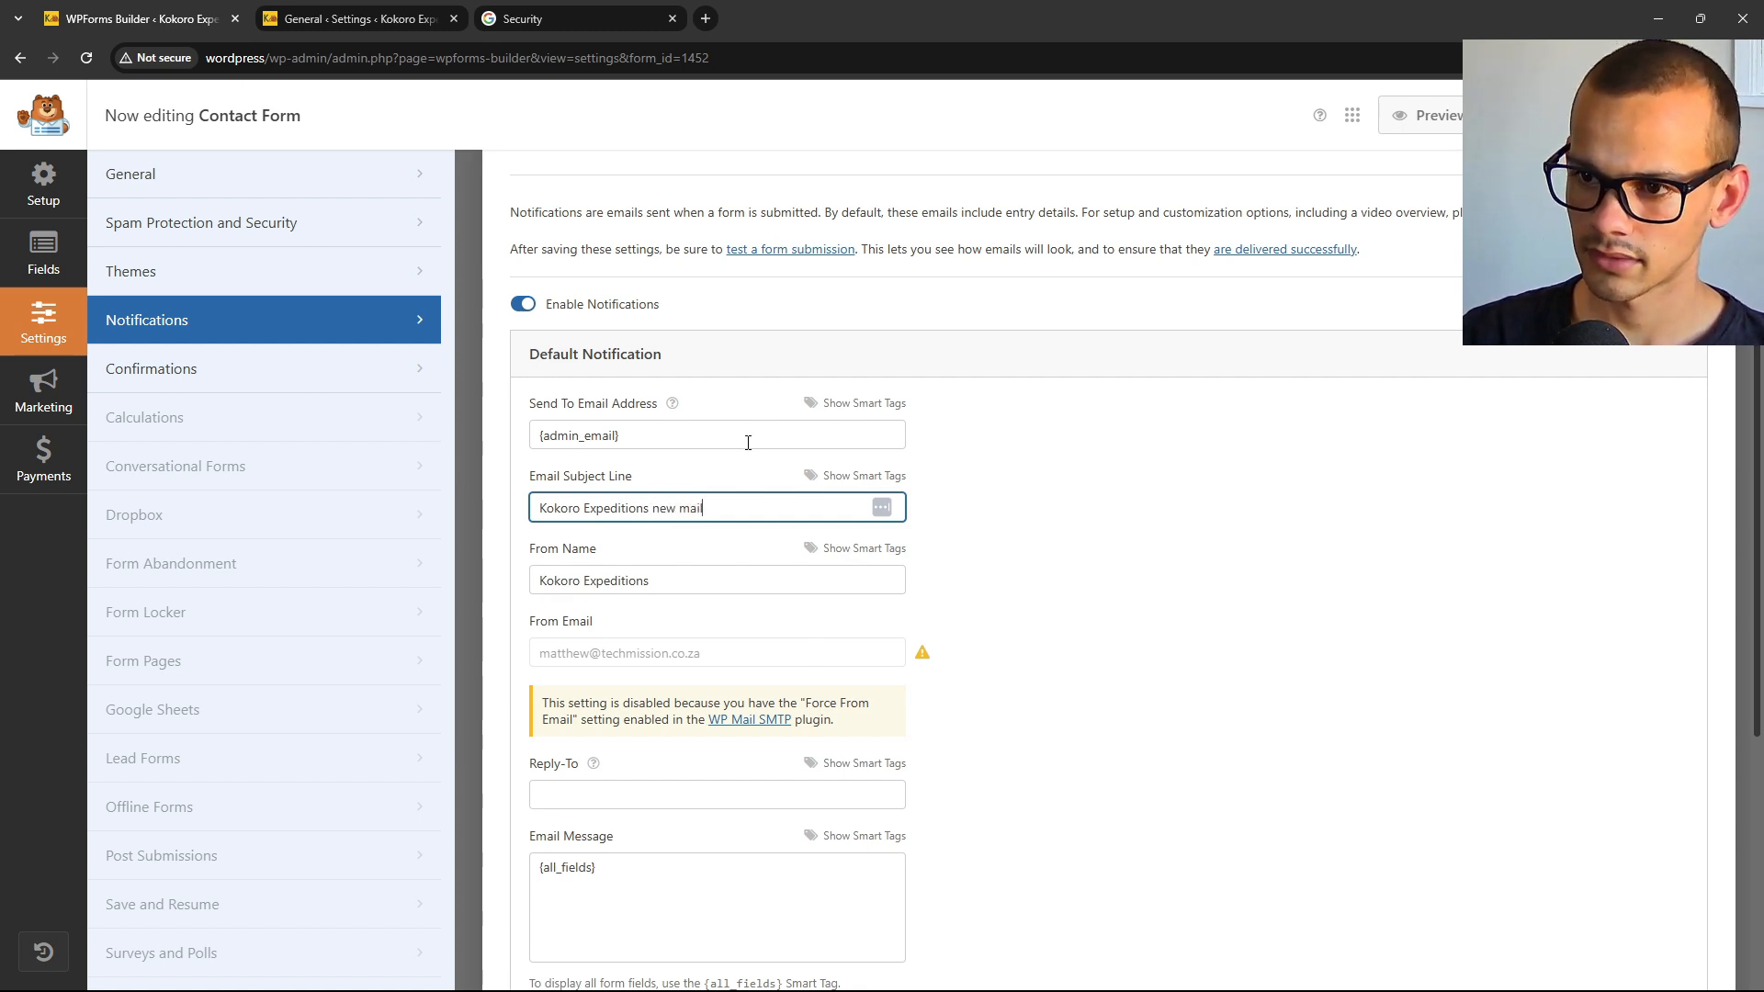
pyautogui.scroll(-1, 754, 505)
pyautogui.scroll(-3, 750, 542)
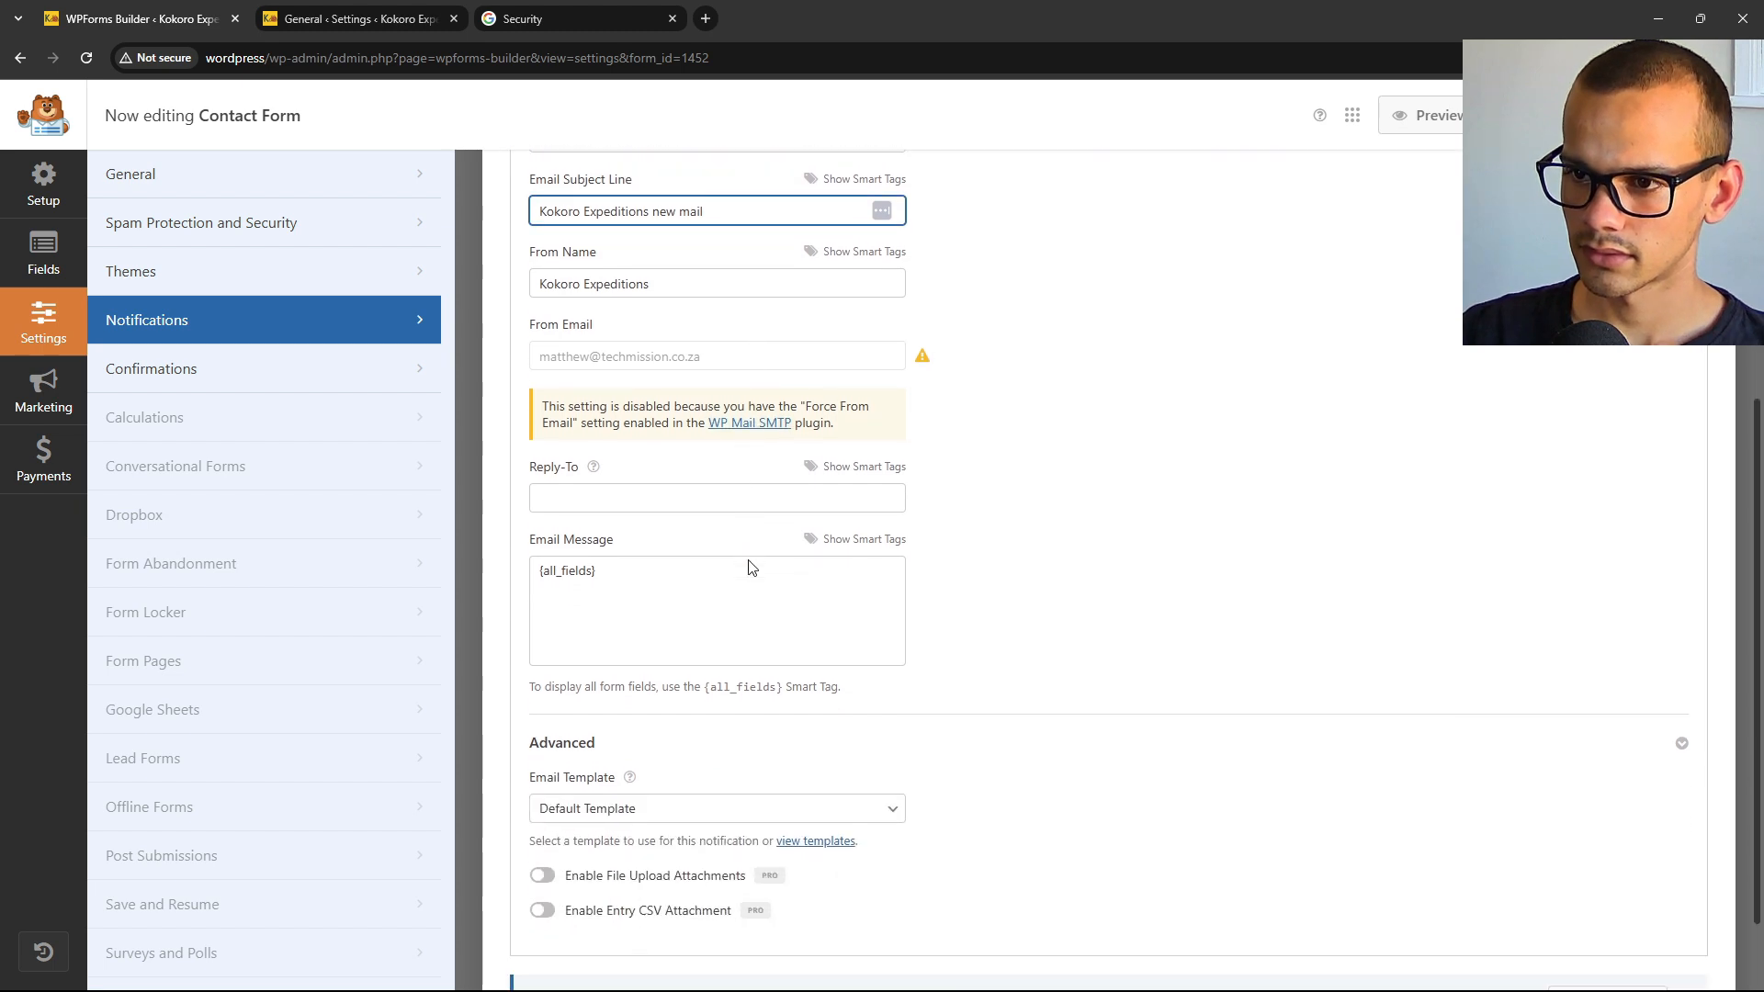
pyautogui.scroll(5, 751, 562)
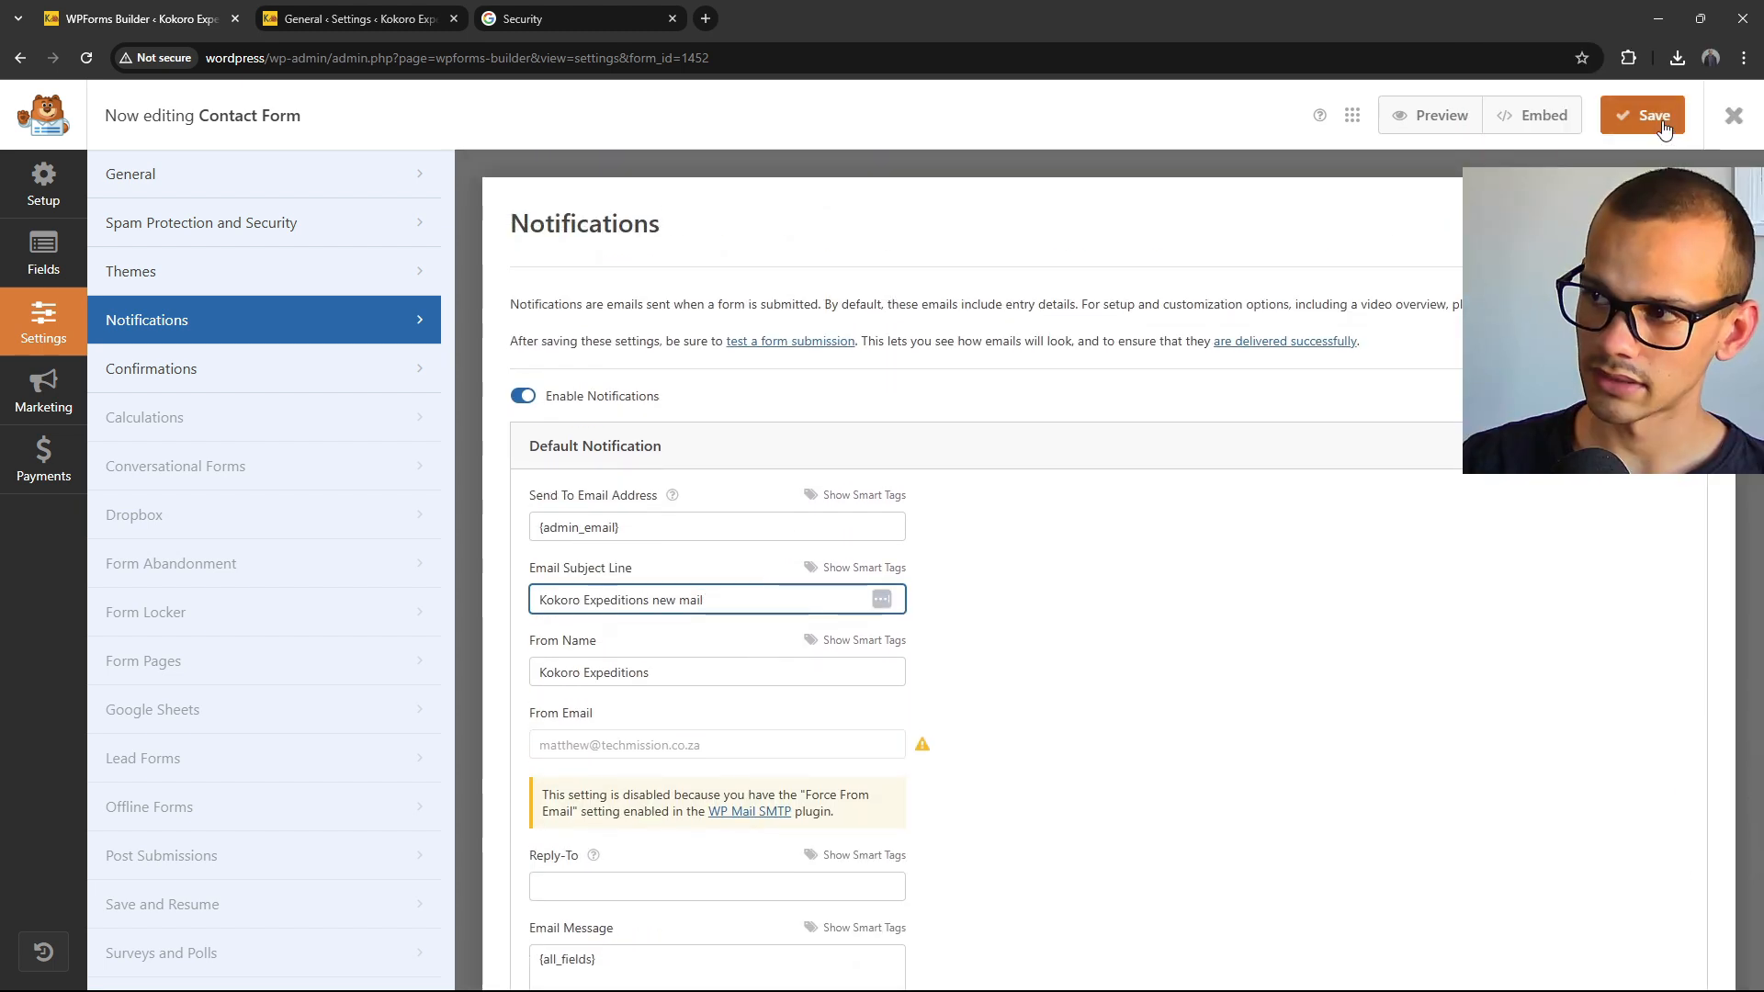
# Close the form builder and the leftover mail settings tab, then show All Pages.
pyautogui.click(1733, 117)
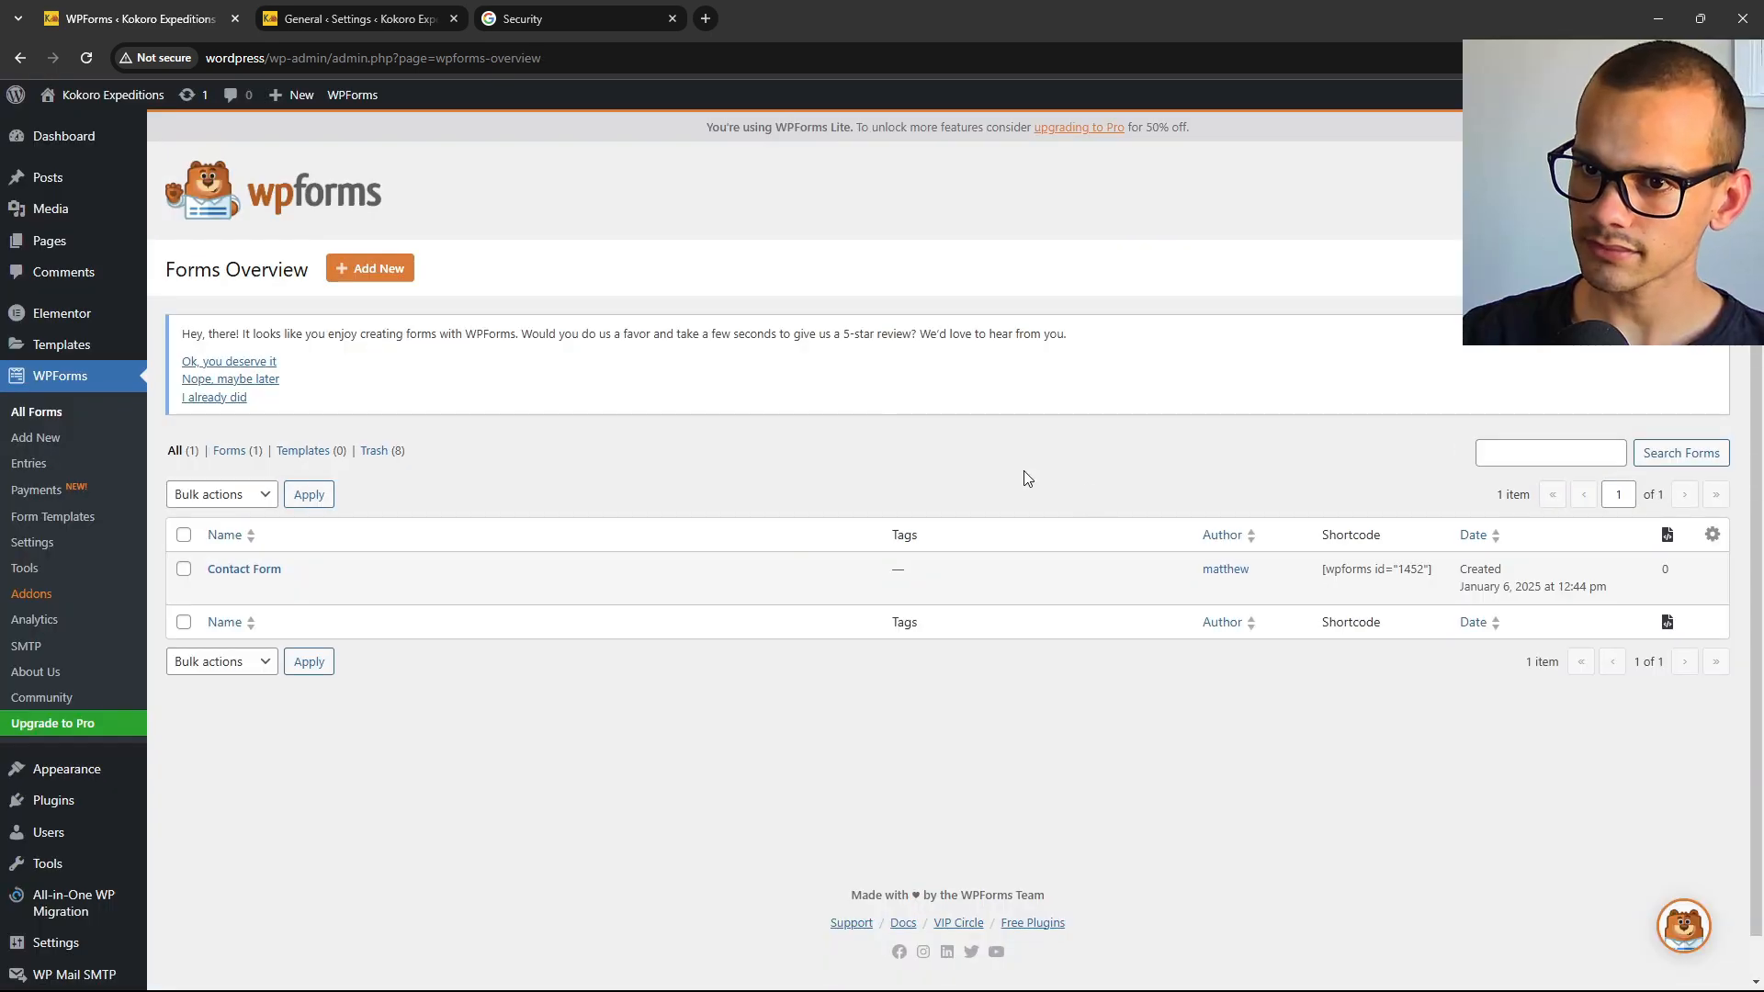
pyautogui.click(454, 19)
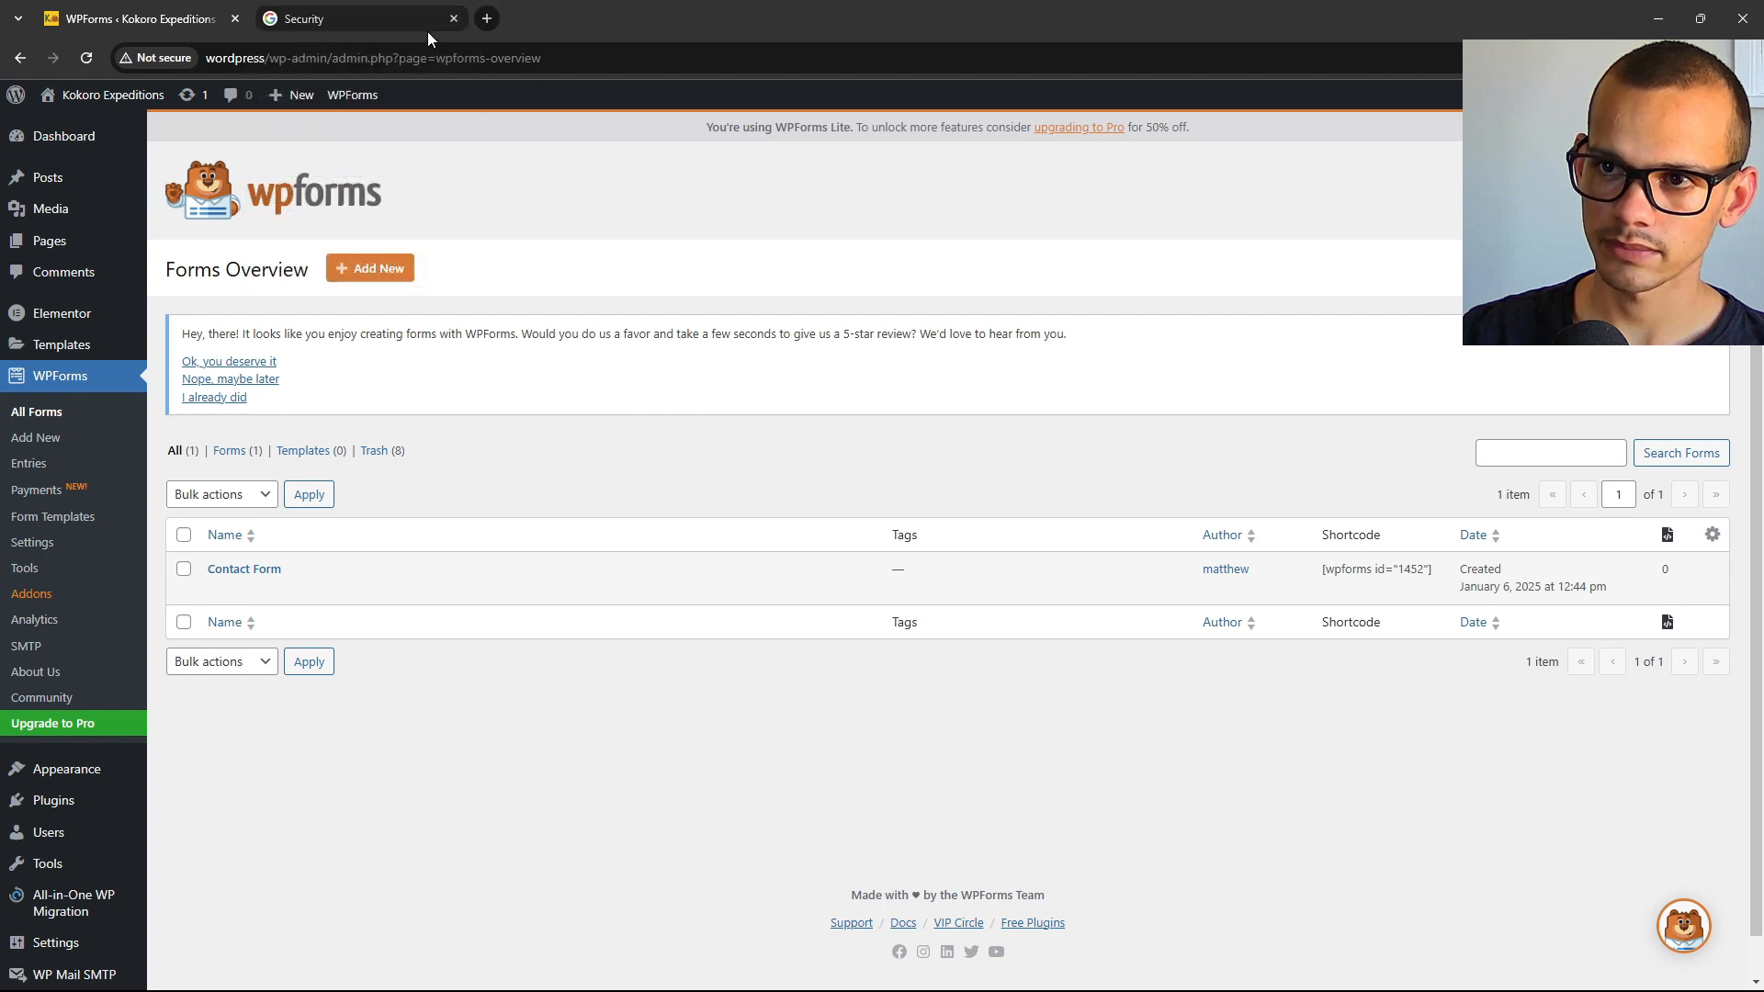
pyautogui.moveTo(55, 244)
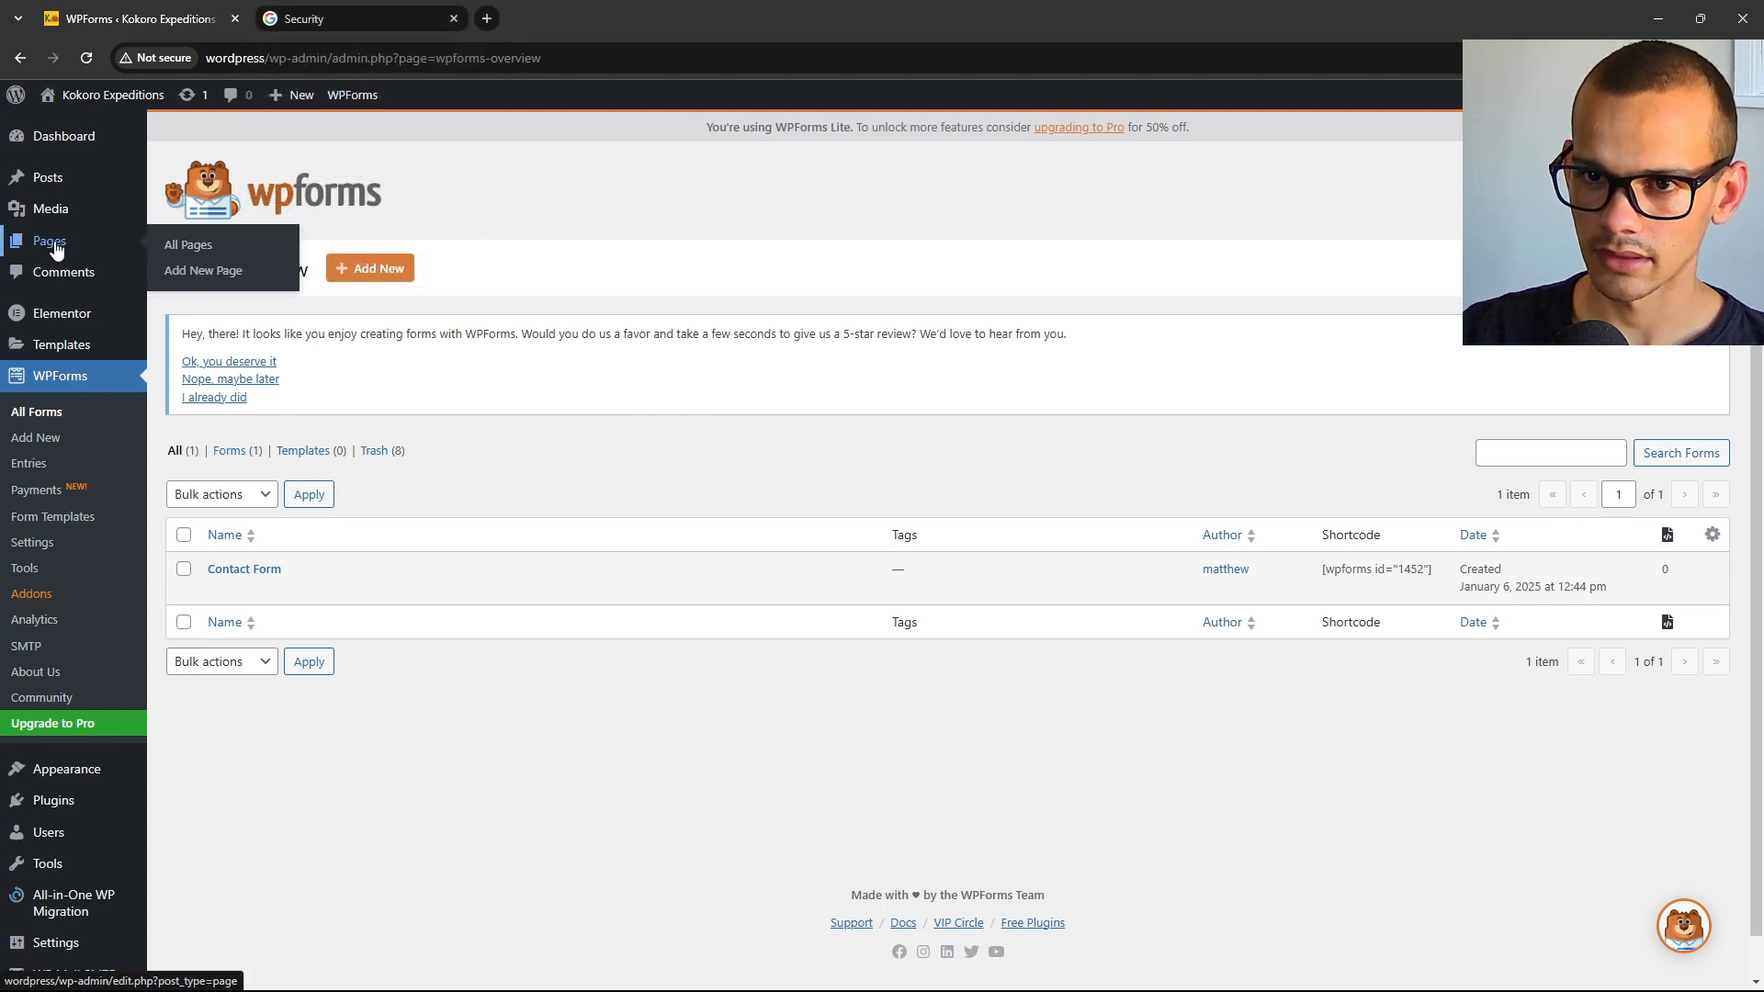
pyautogui.click(195, 250)
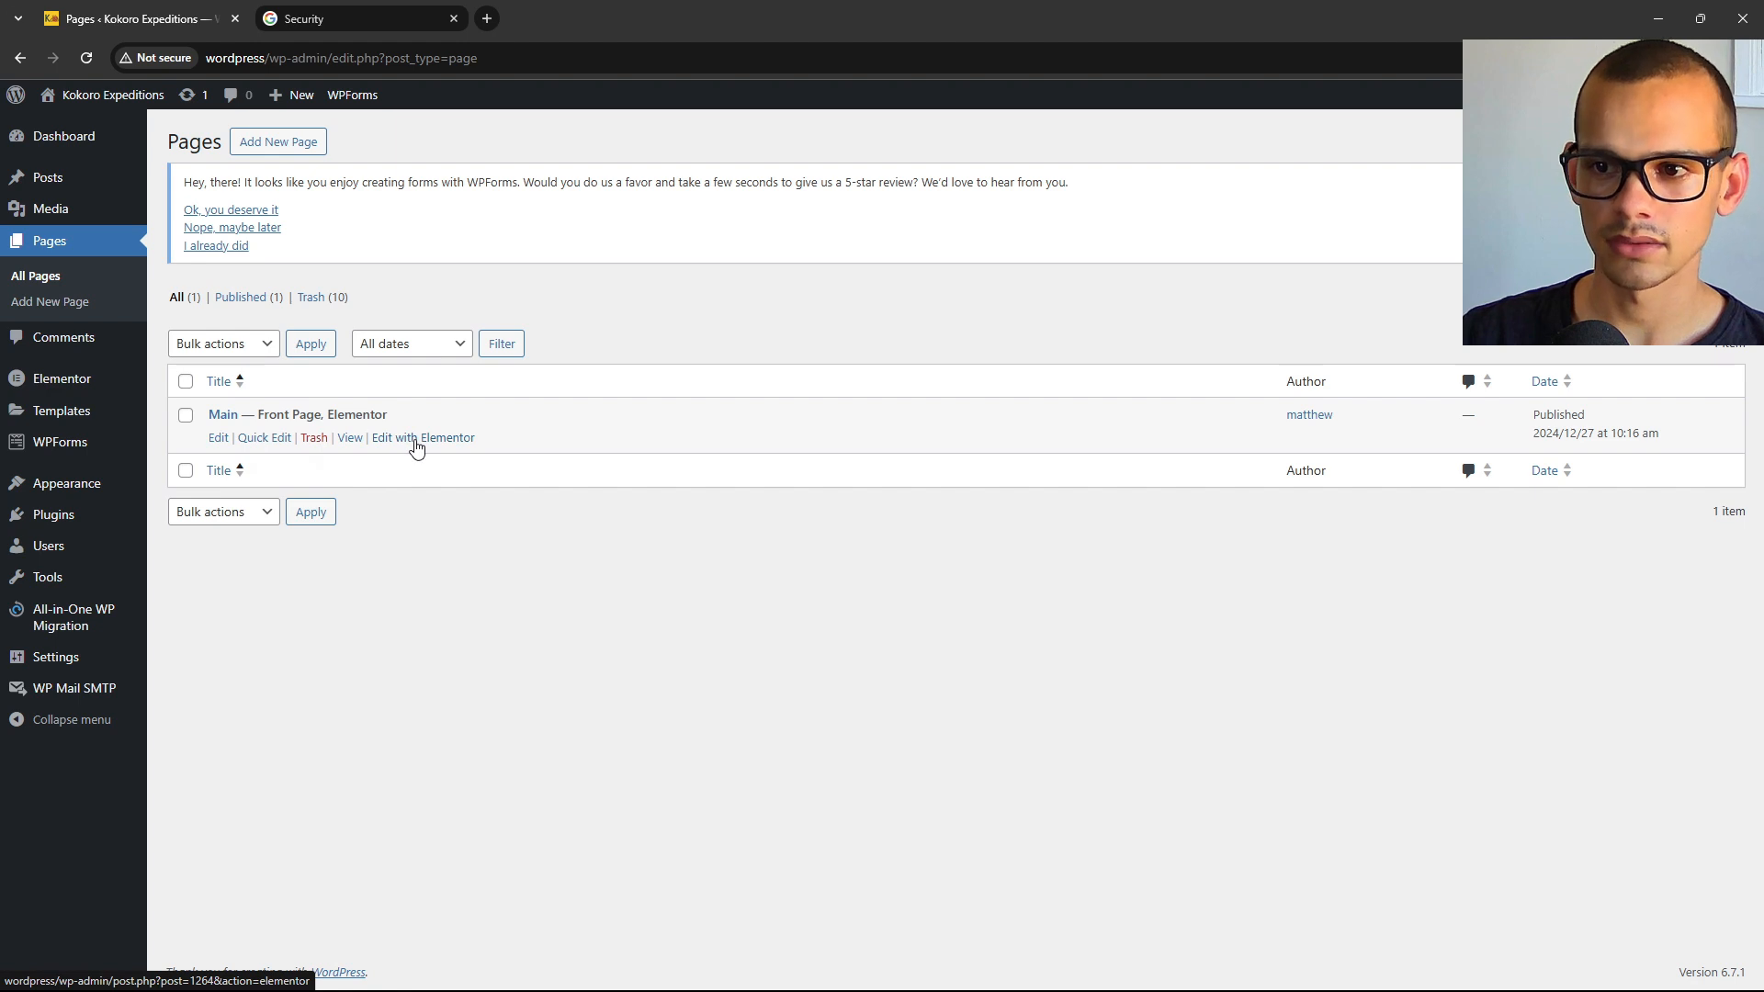
# In Elementor, add a WPForms widget showing Contact Form below the orange contact button.
pyautogui.click(415, 448)
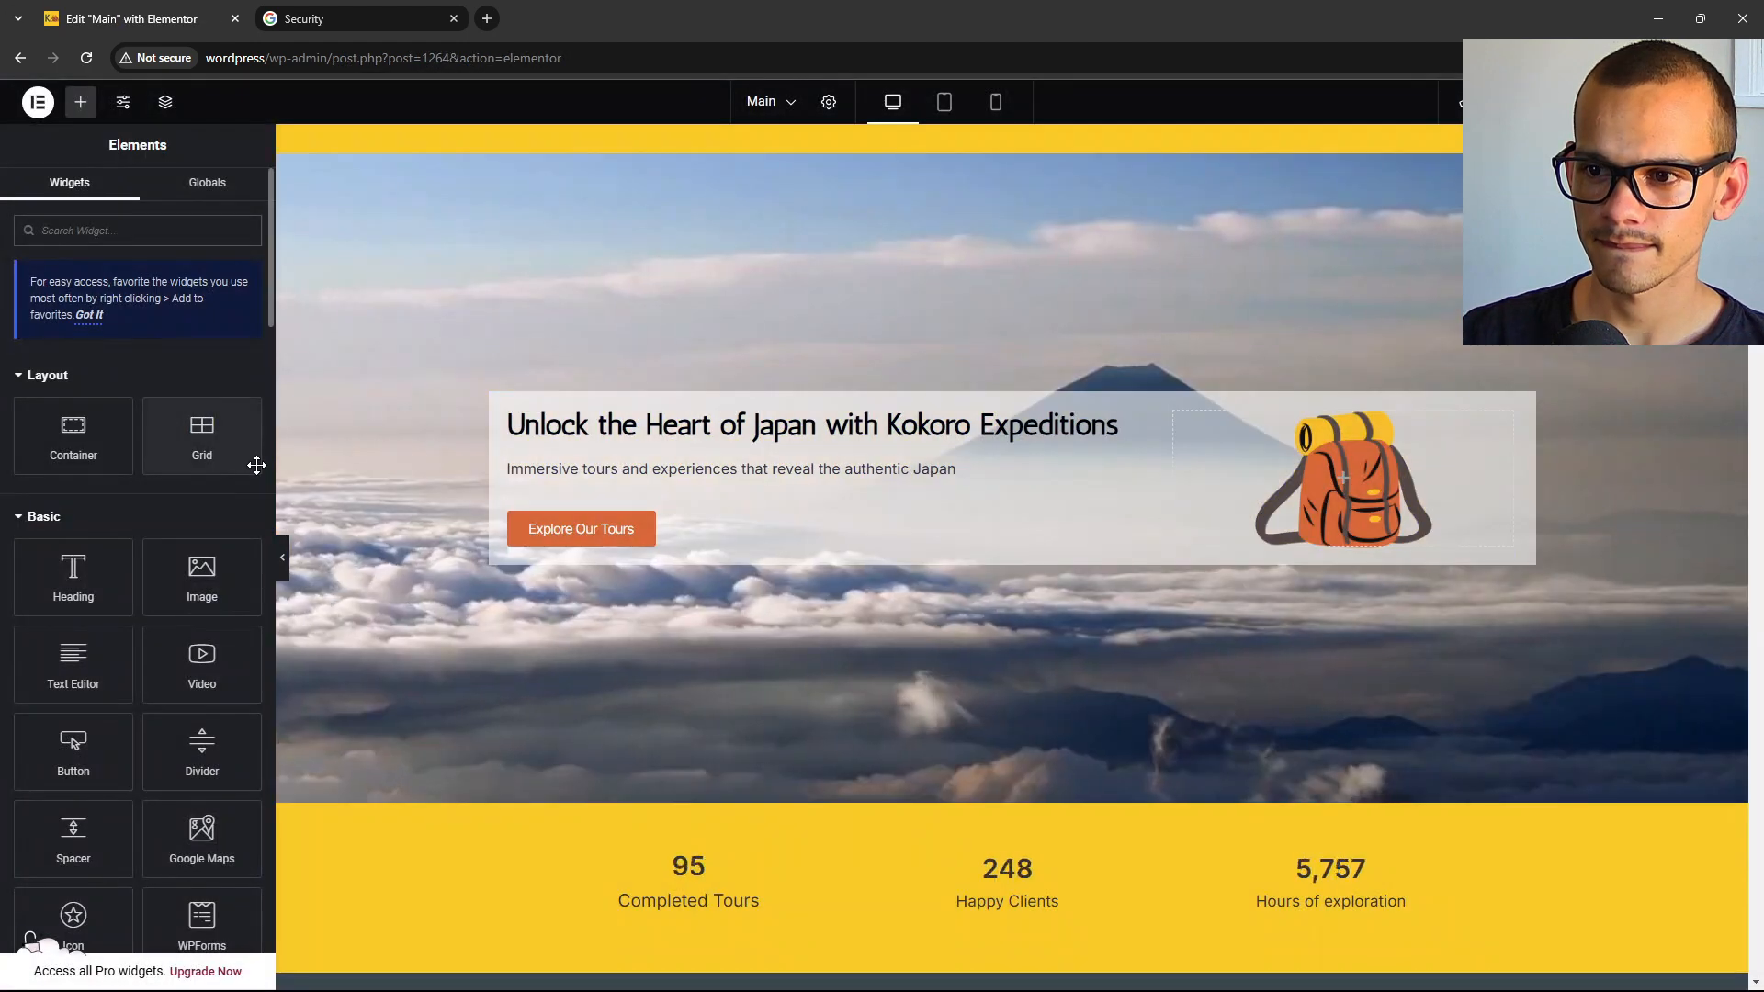
pyautogui.scroll(-12, 1387, 437)
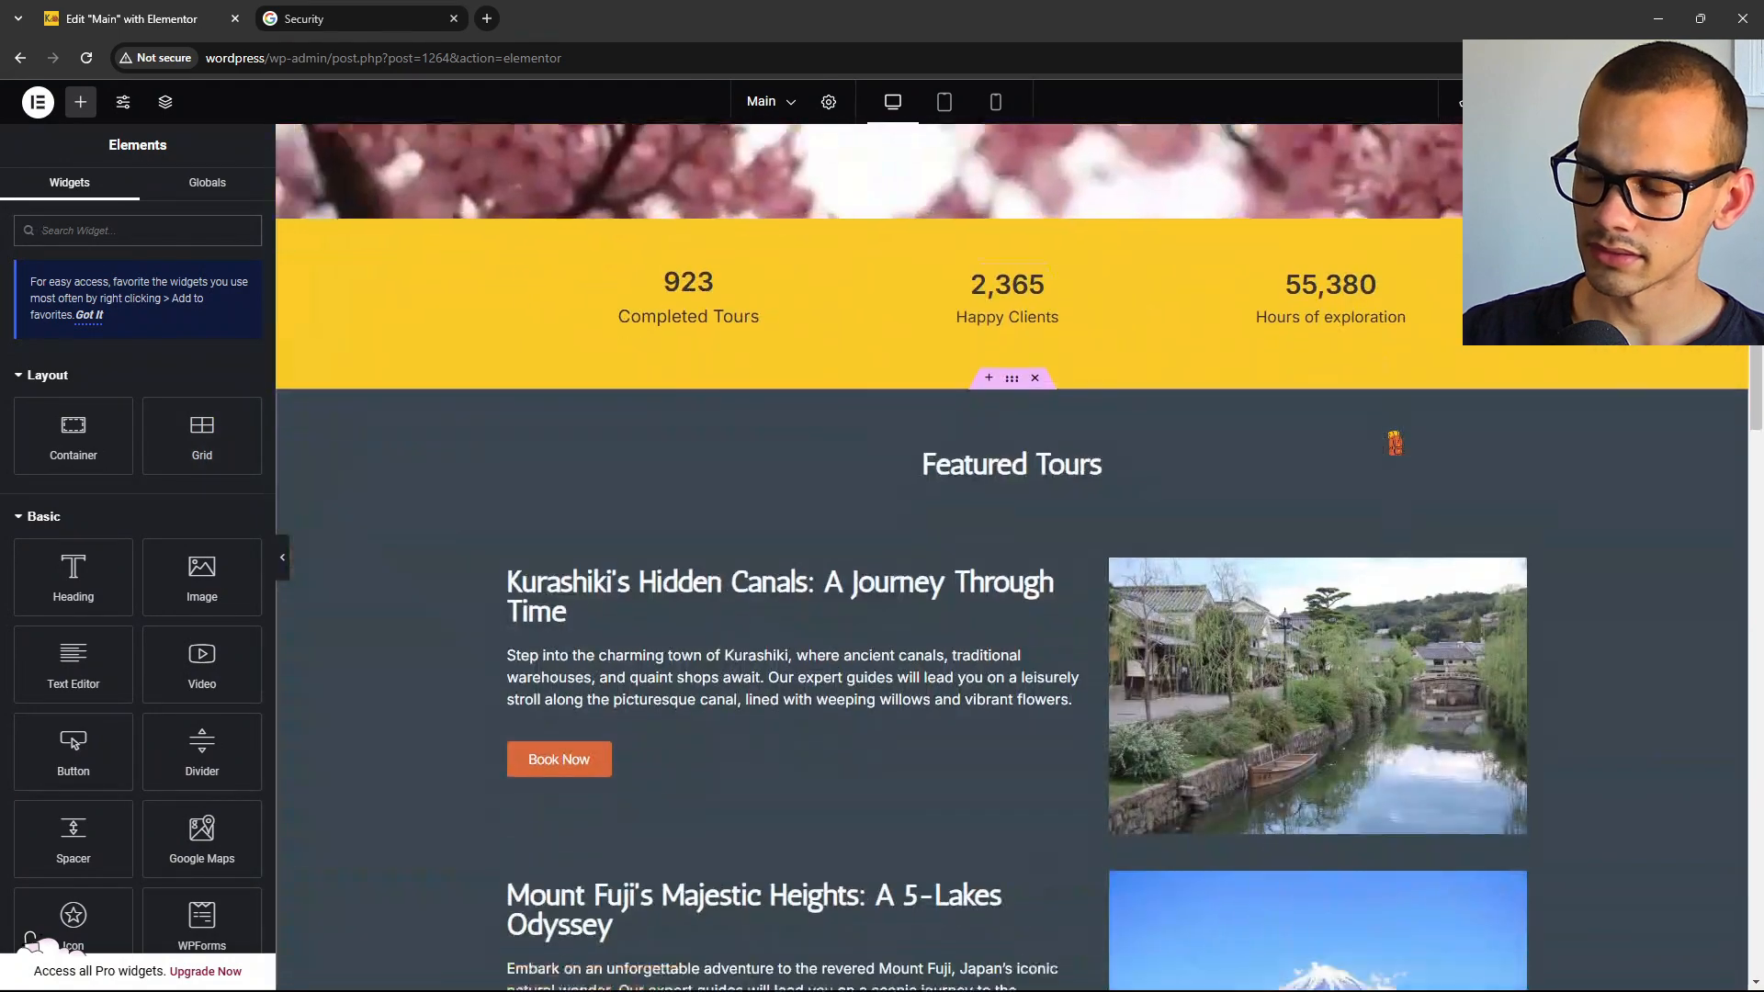
pyautogui.scroll(-15, 1397, 439)
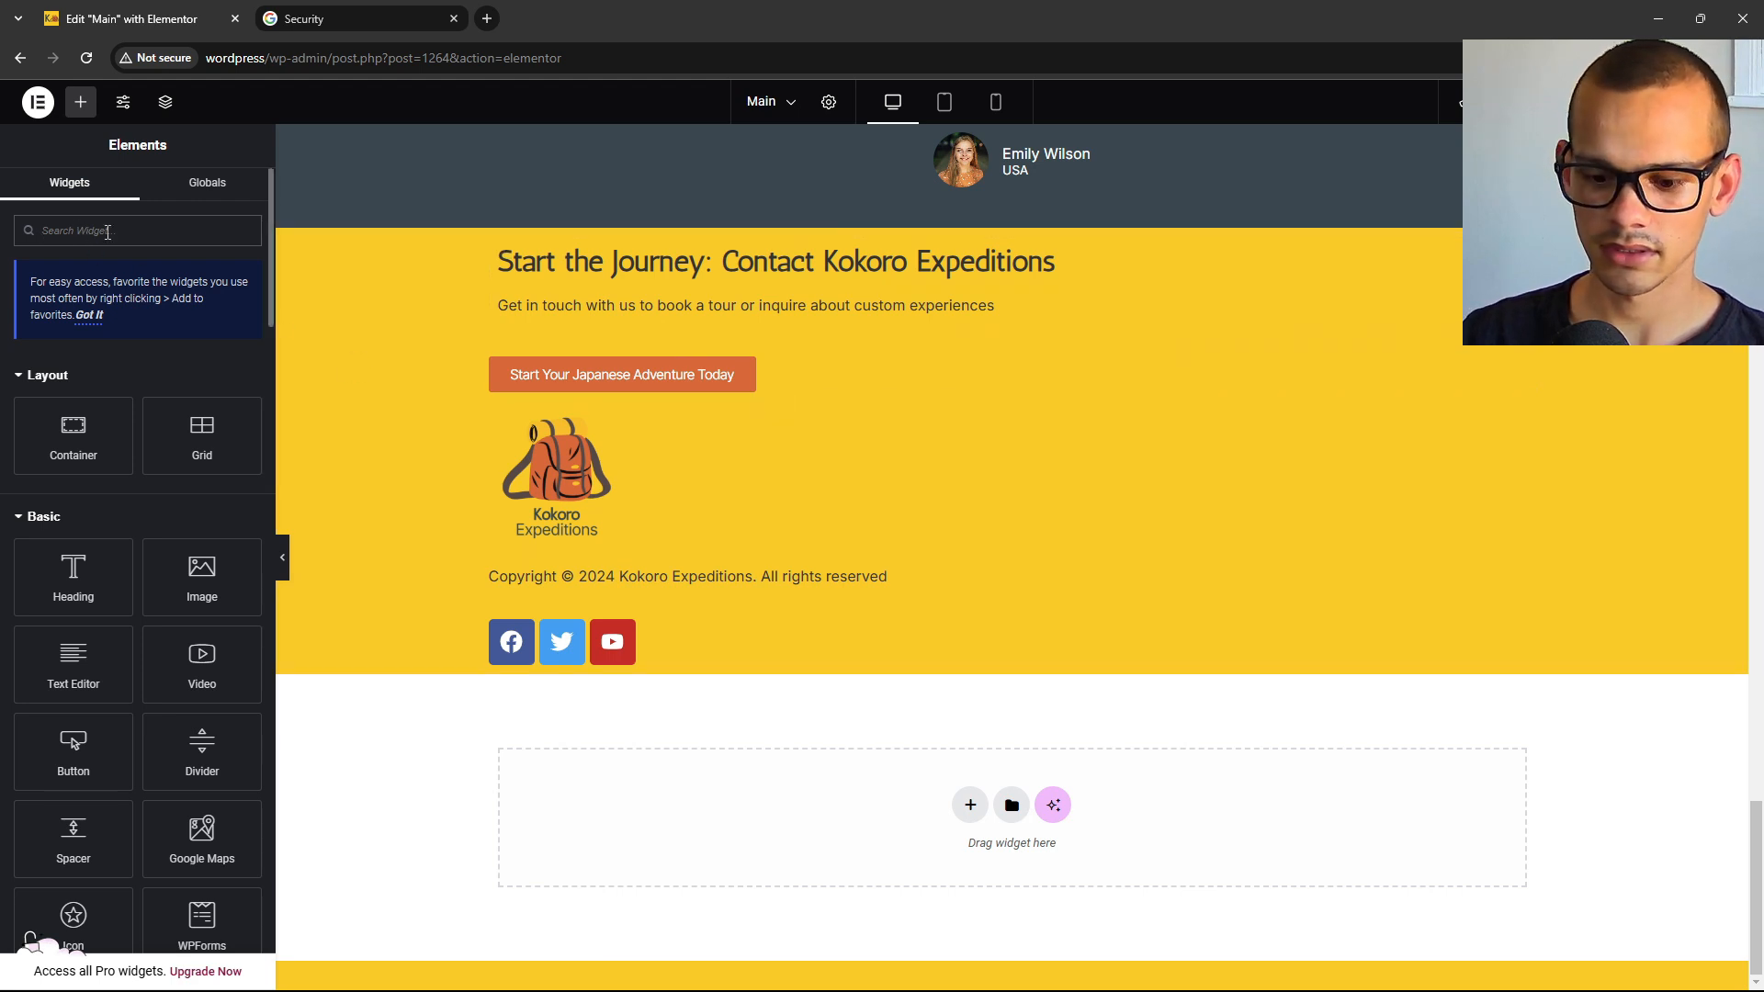
pyautogui.write('wp')
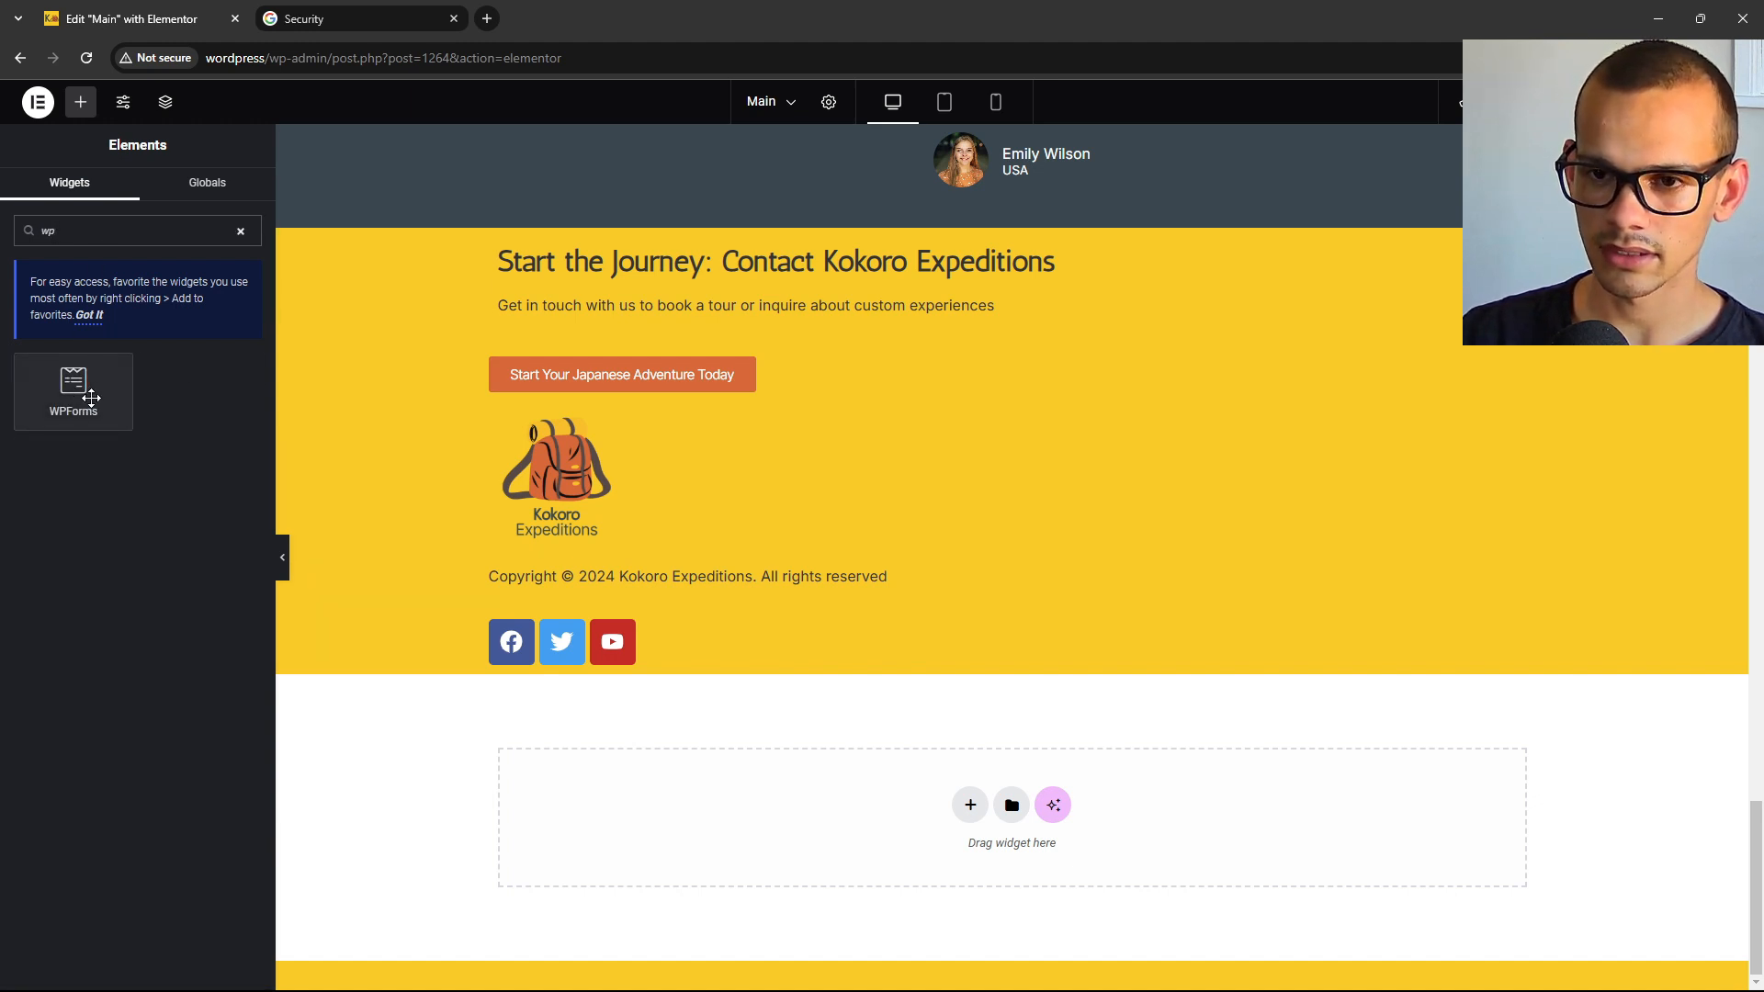
pyautogui.moveTo(84, 394); pyautogui.dragTo(688, 417)
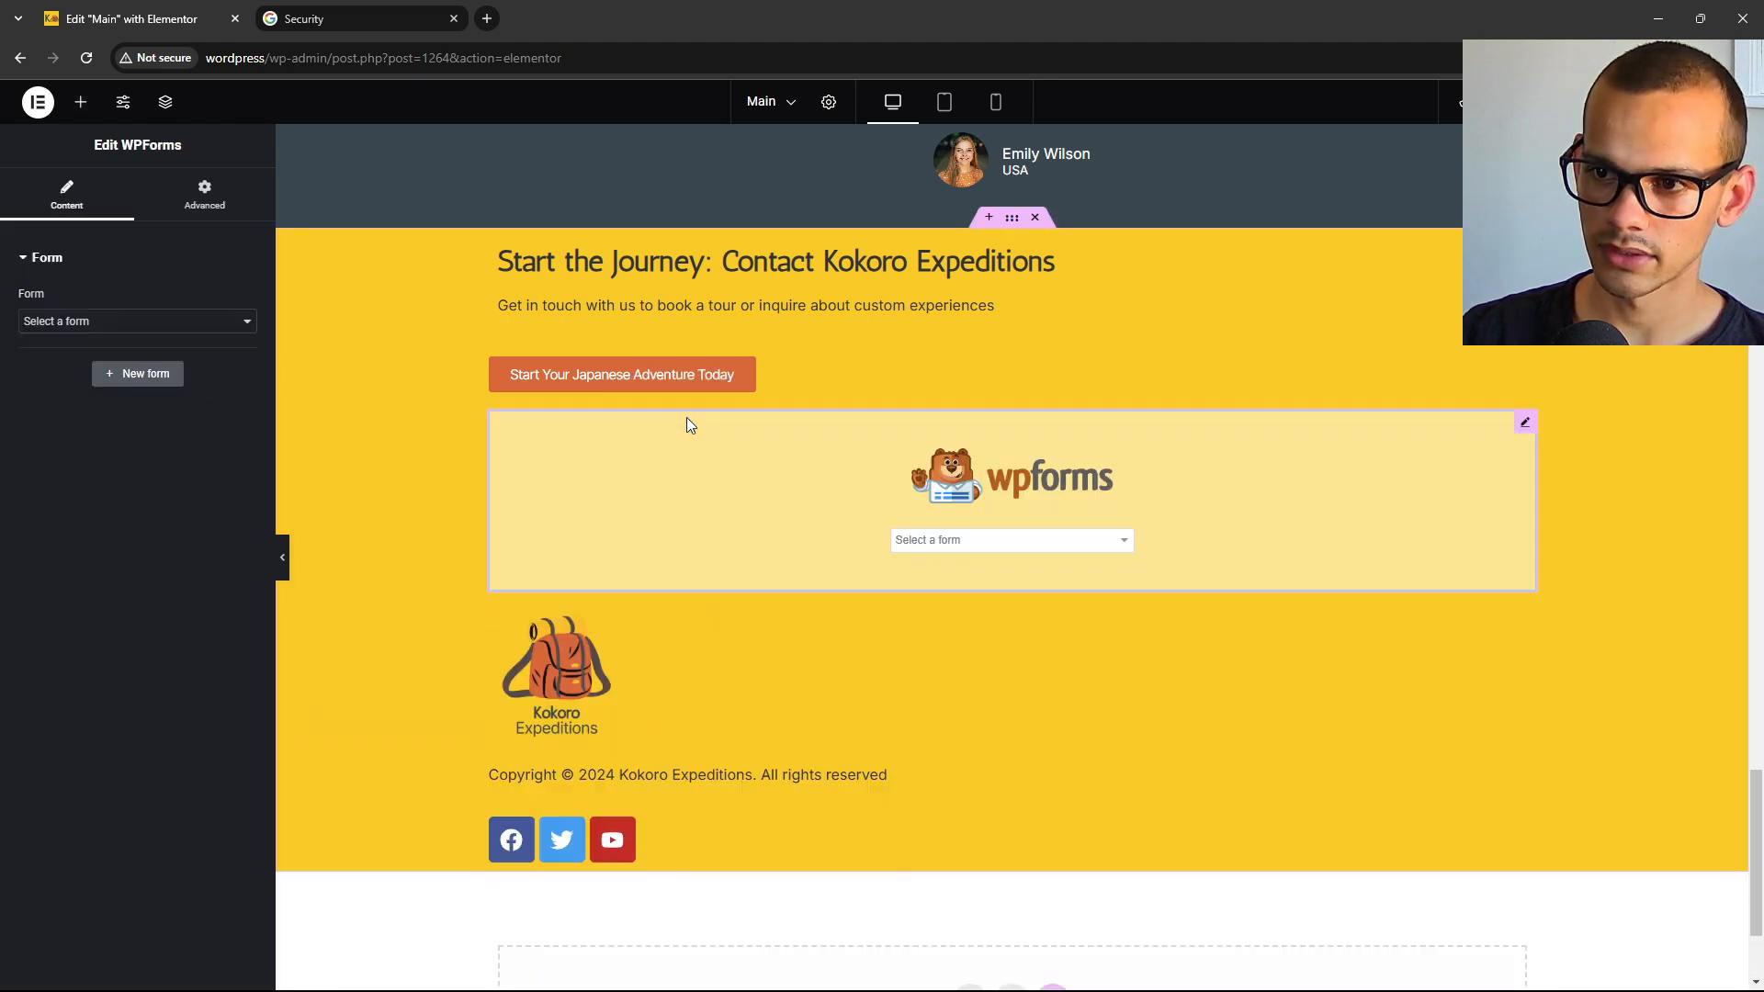
pyautogui.click(939, 540)
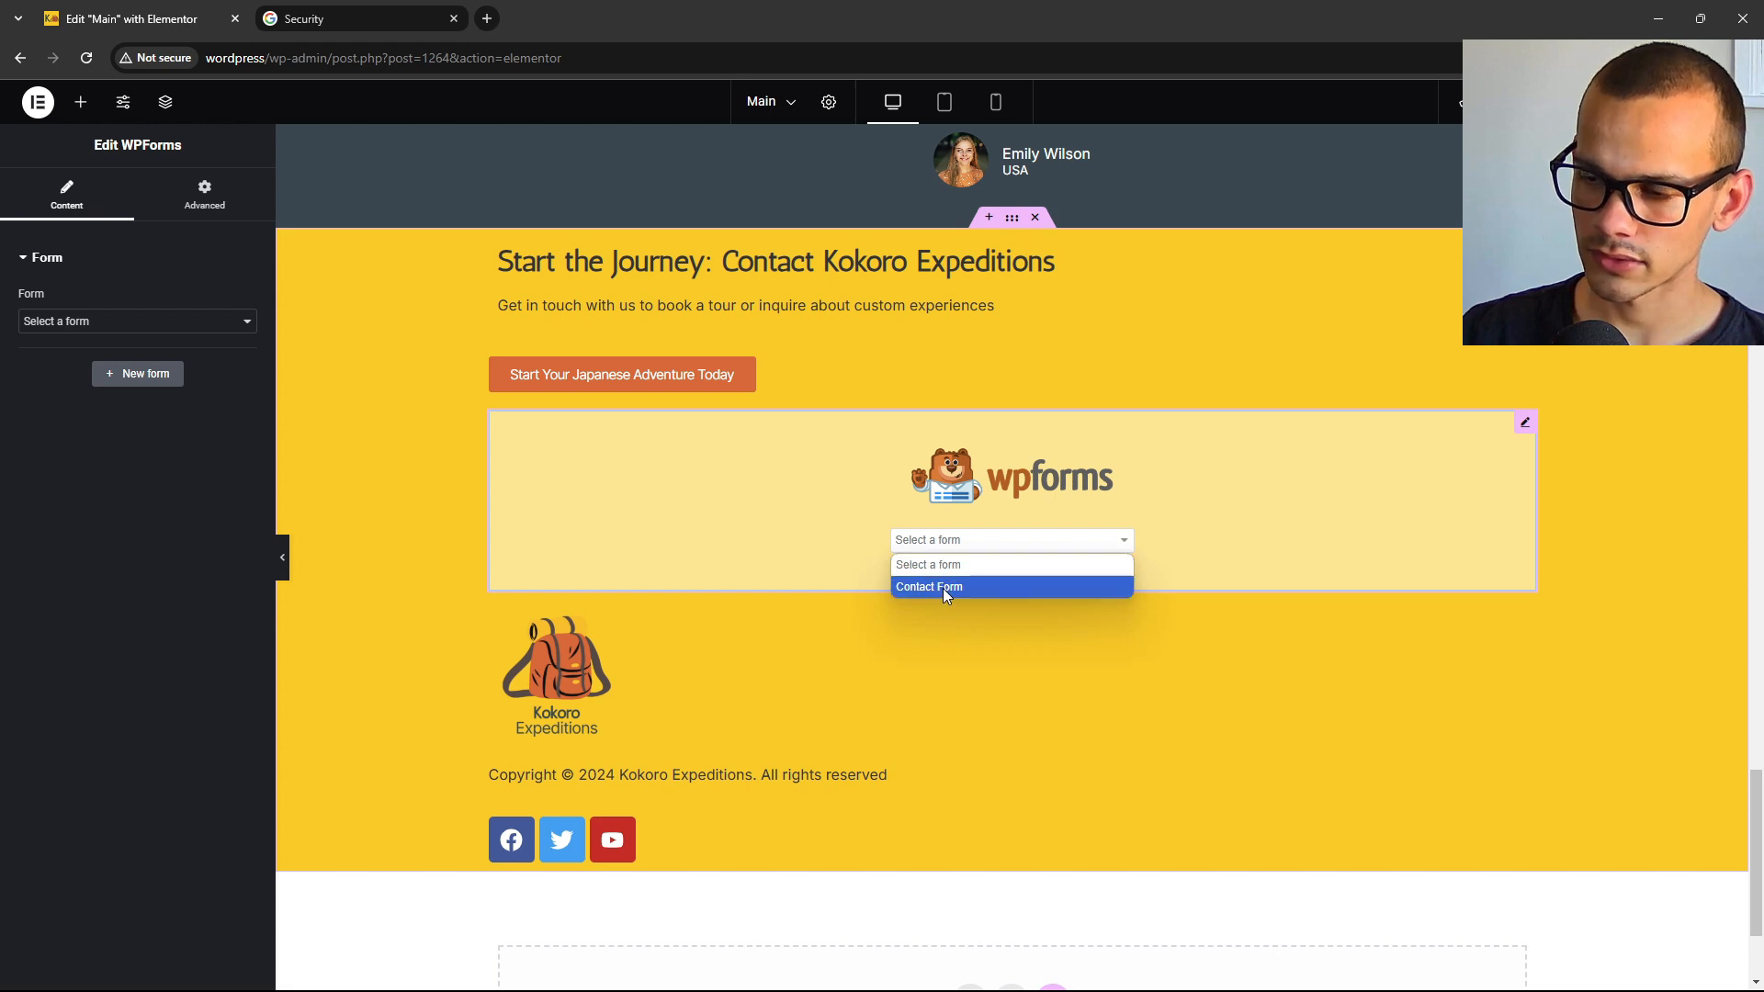
pyautogui.click(944, 588)
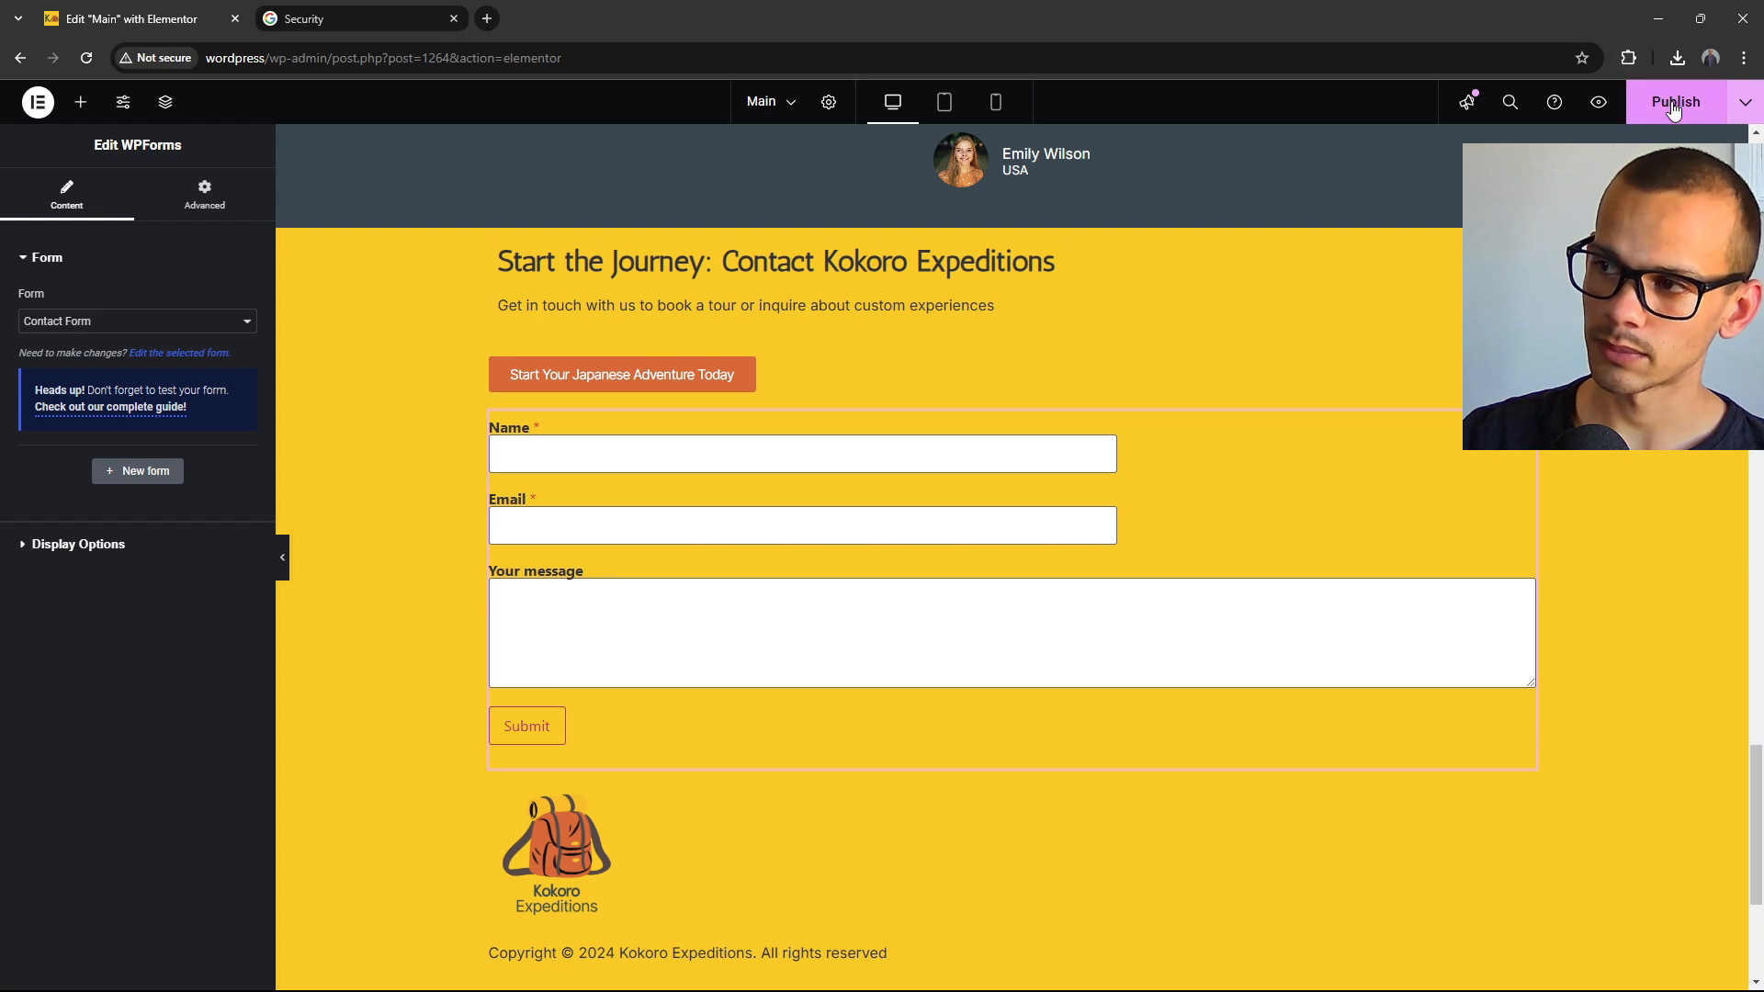
# Publish the updated Main homepage and exit Elementor back to WordPress.
pyautogui.click(1676, 103)
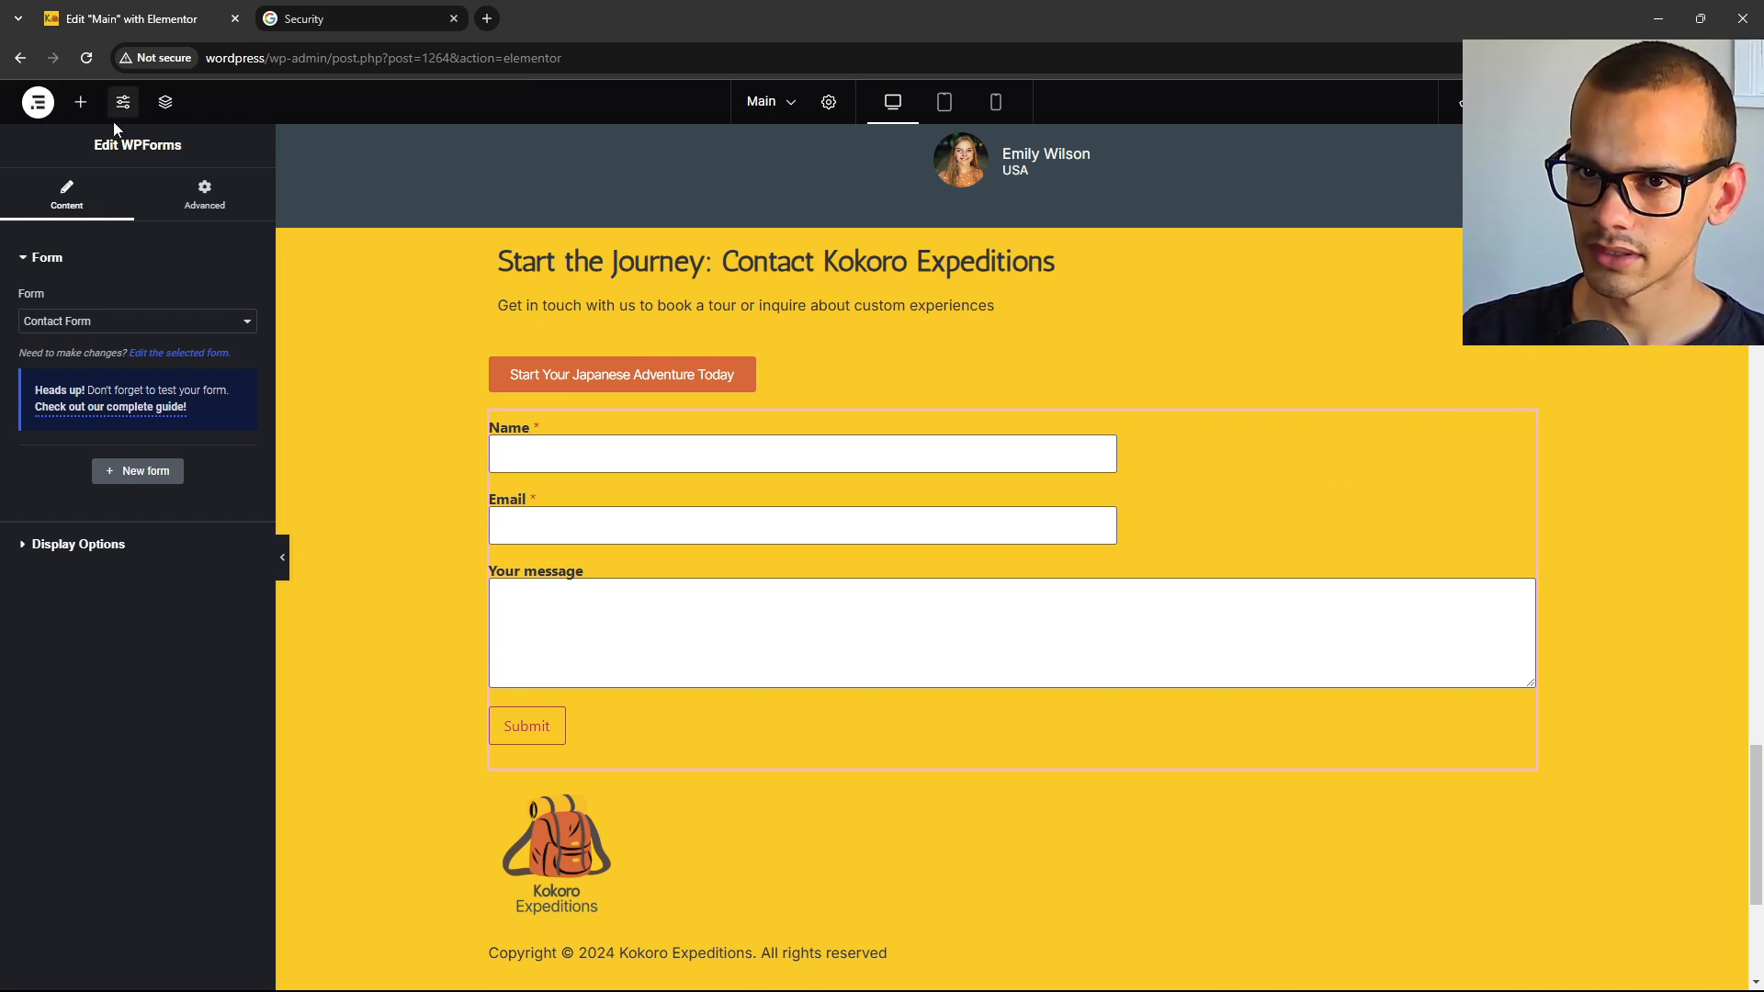
pyautogui.click(37, 104)
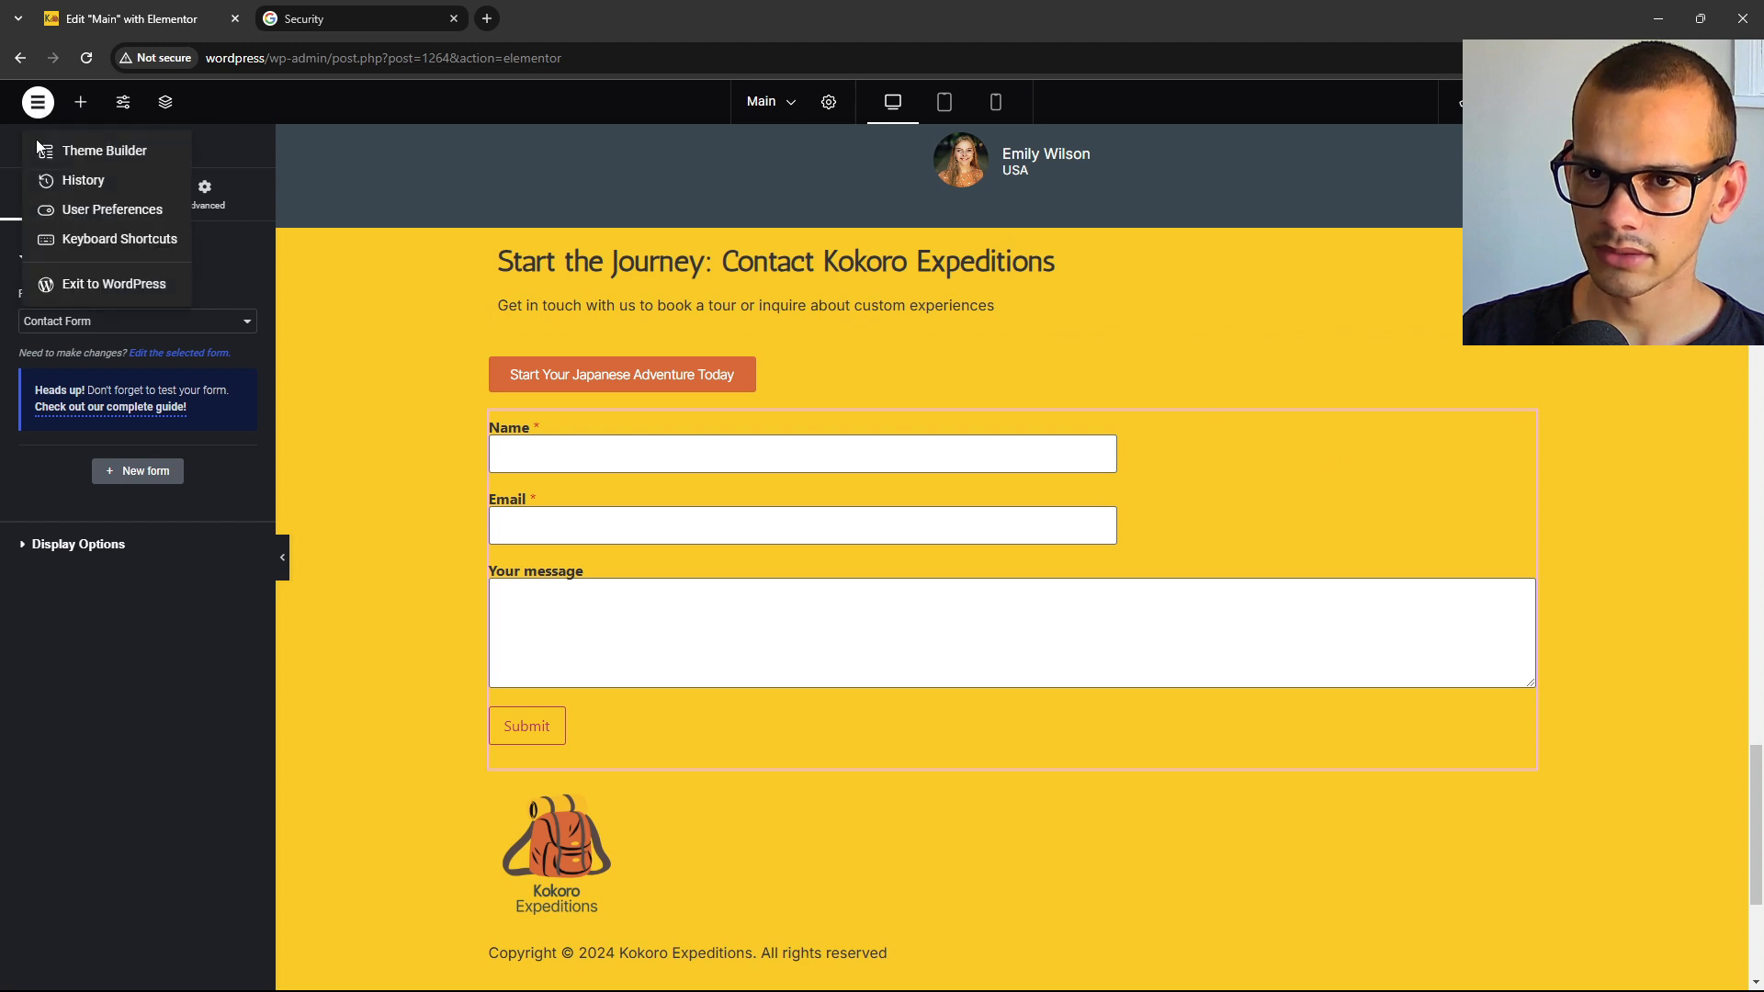
pyautogui.click(127, 285)
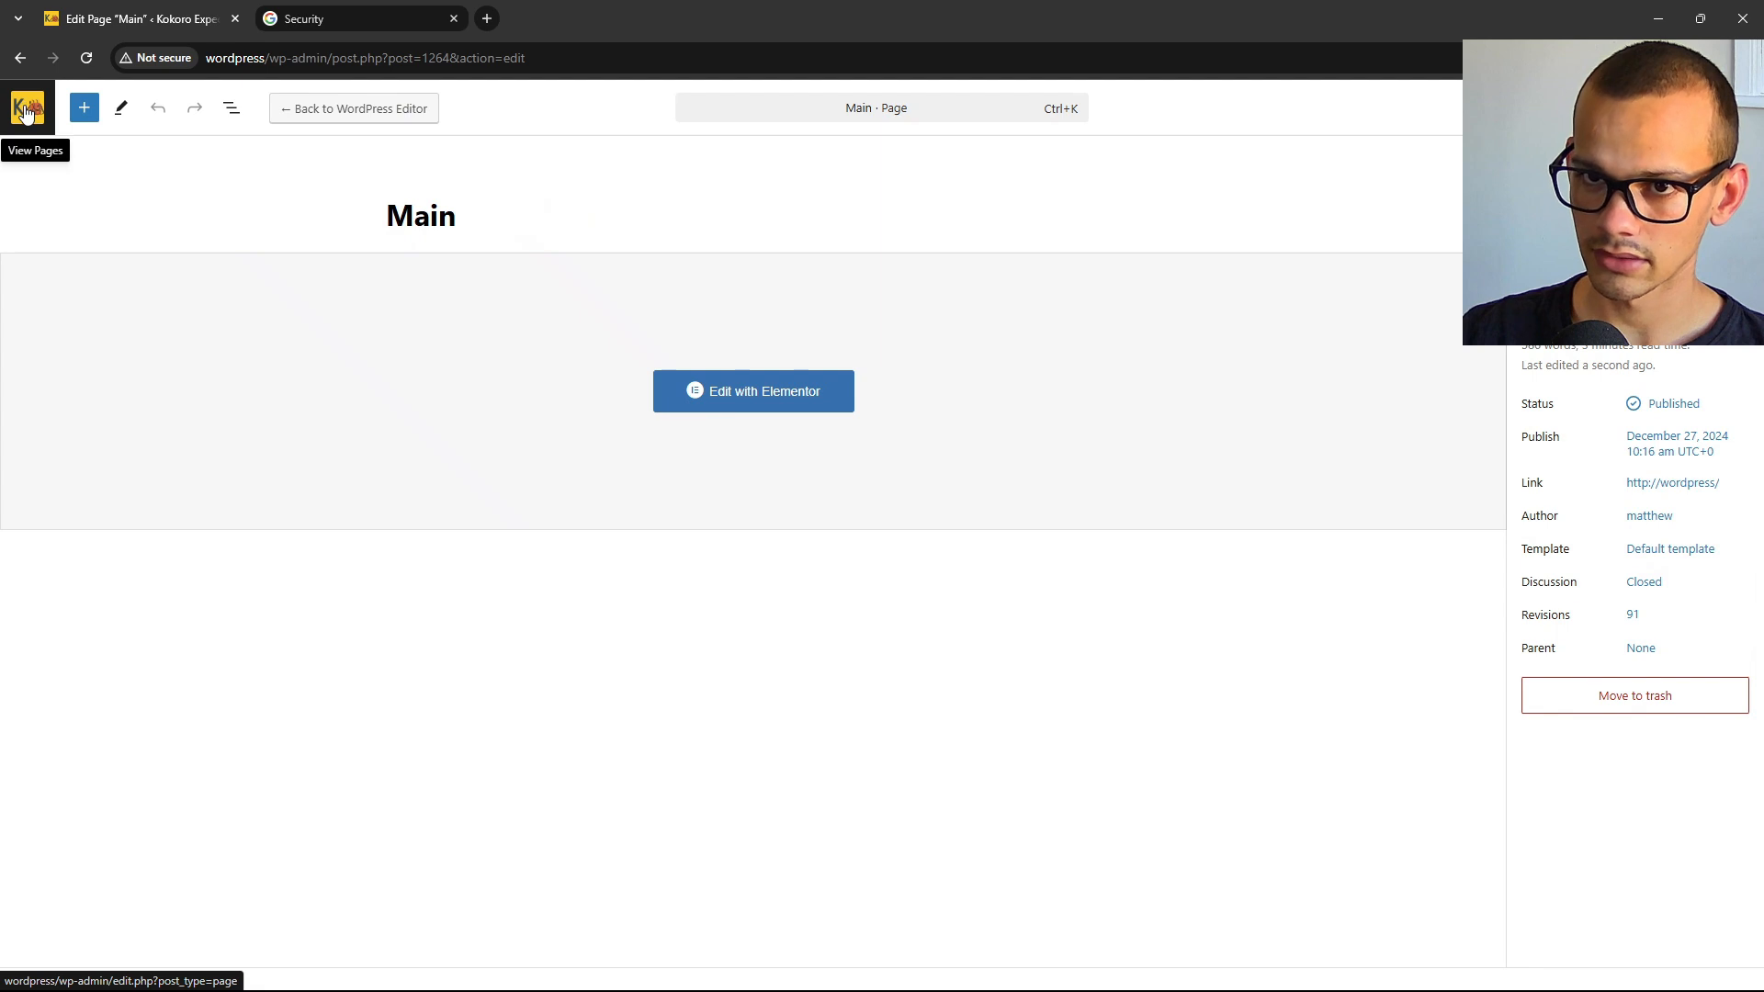
# Submit the homepage contact form with name 'test', the saved e-mail address and message 'test'.
pyautogui.click(29, 106)
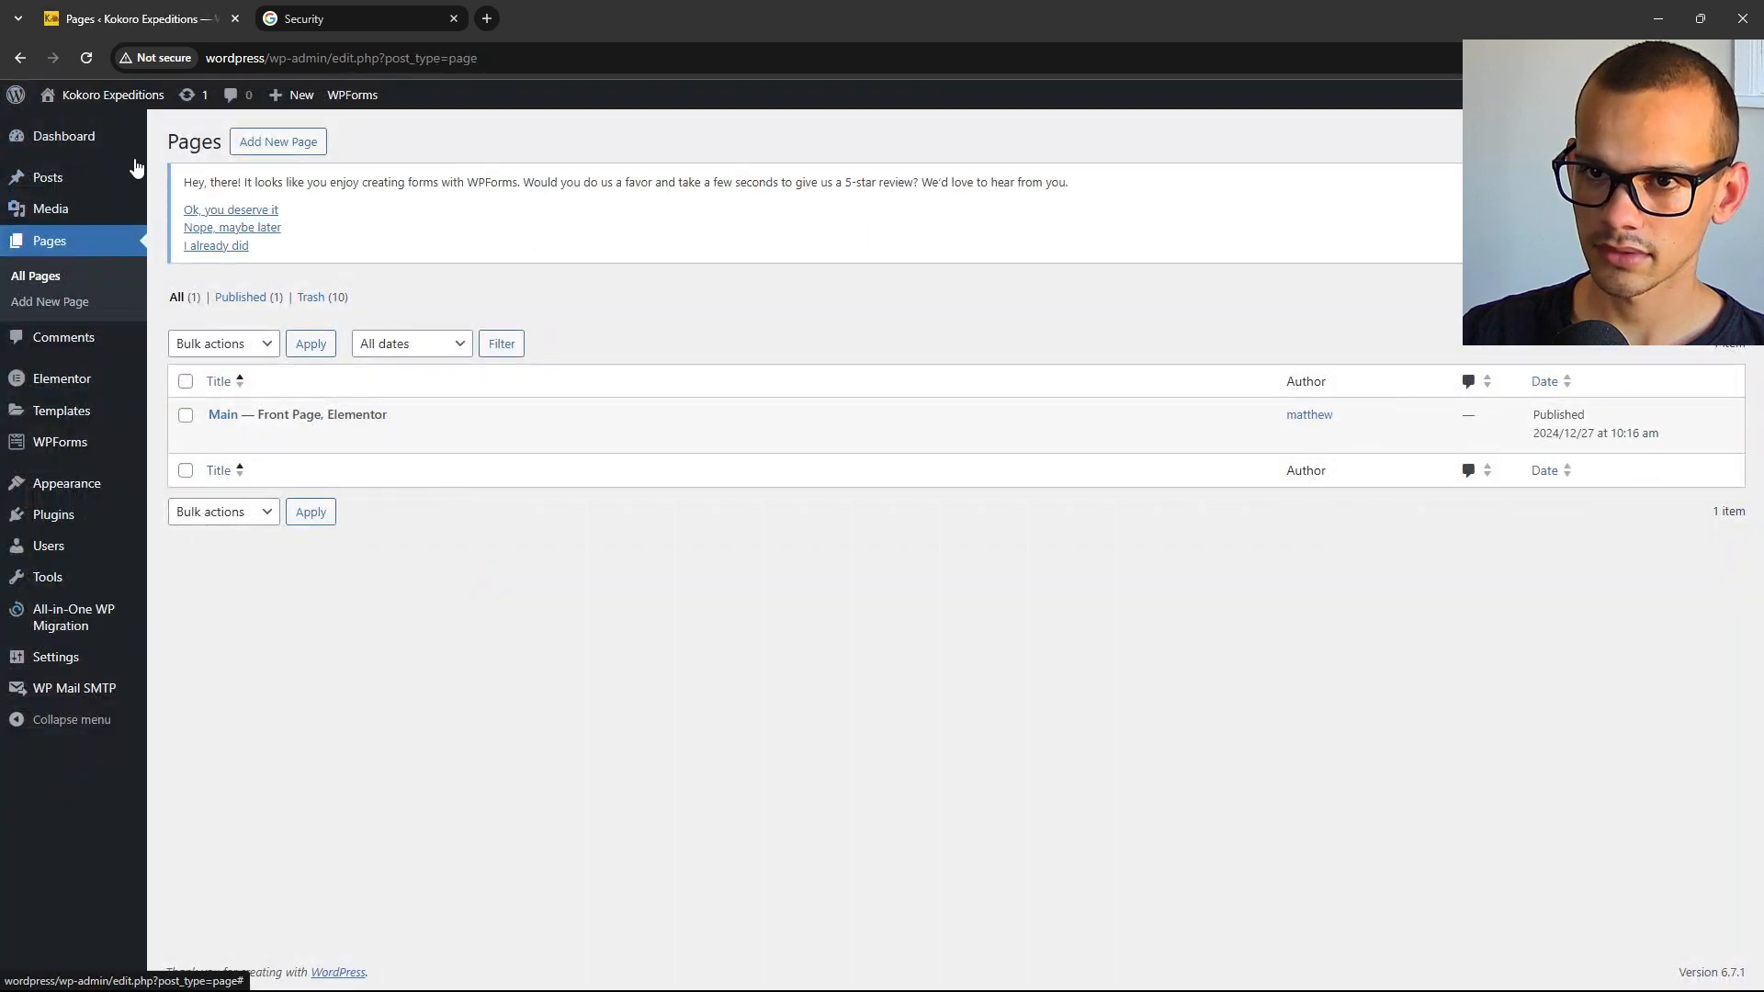
pyautogui.moveTo(101, 109)
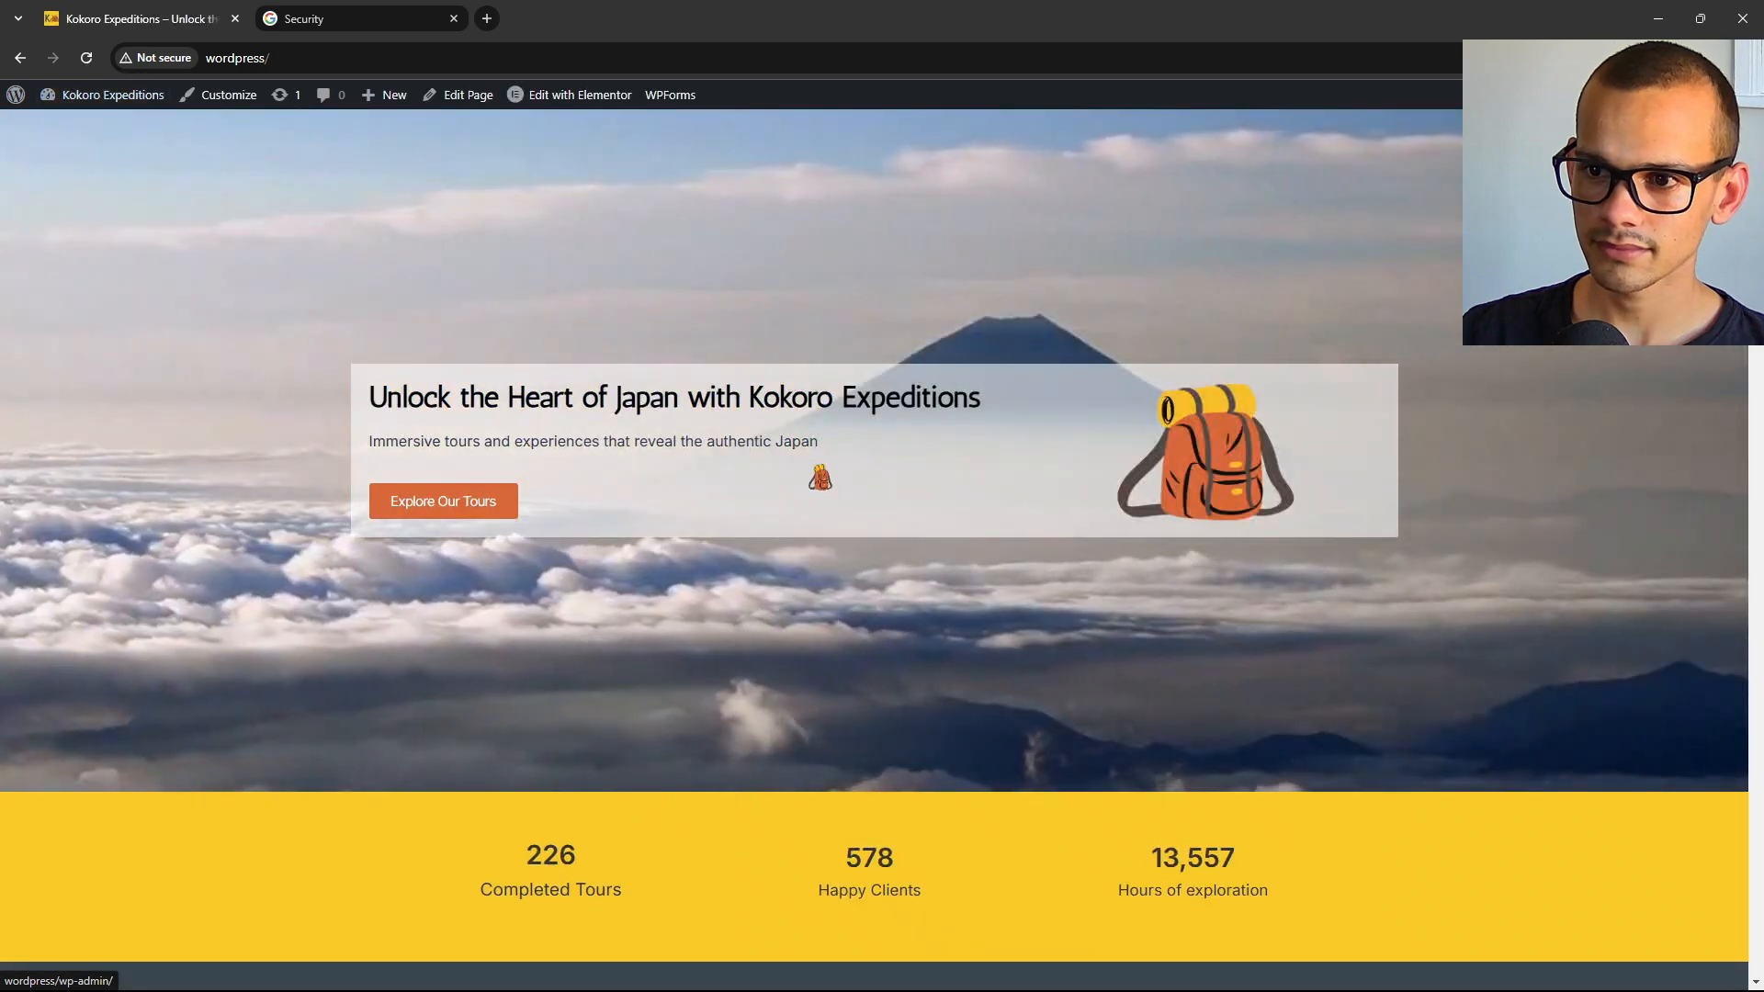
pyautogui.scroll(-15, 870, 499)
pyautogui.scroll(-15, 870, 499)
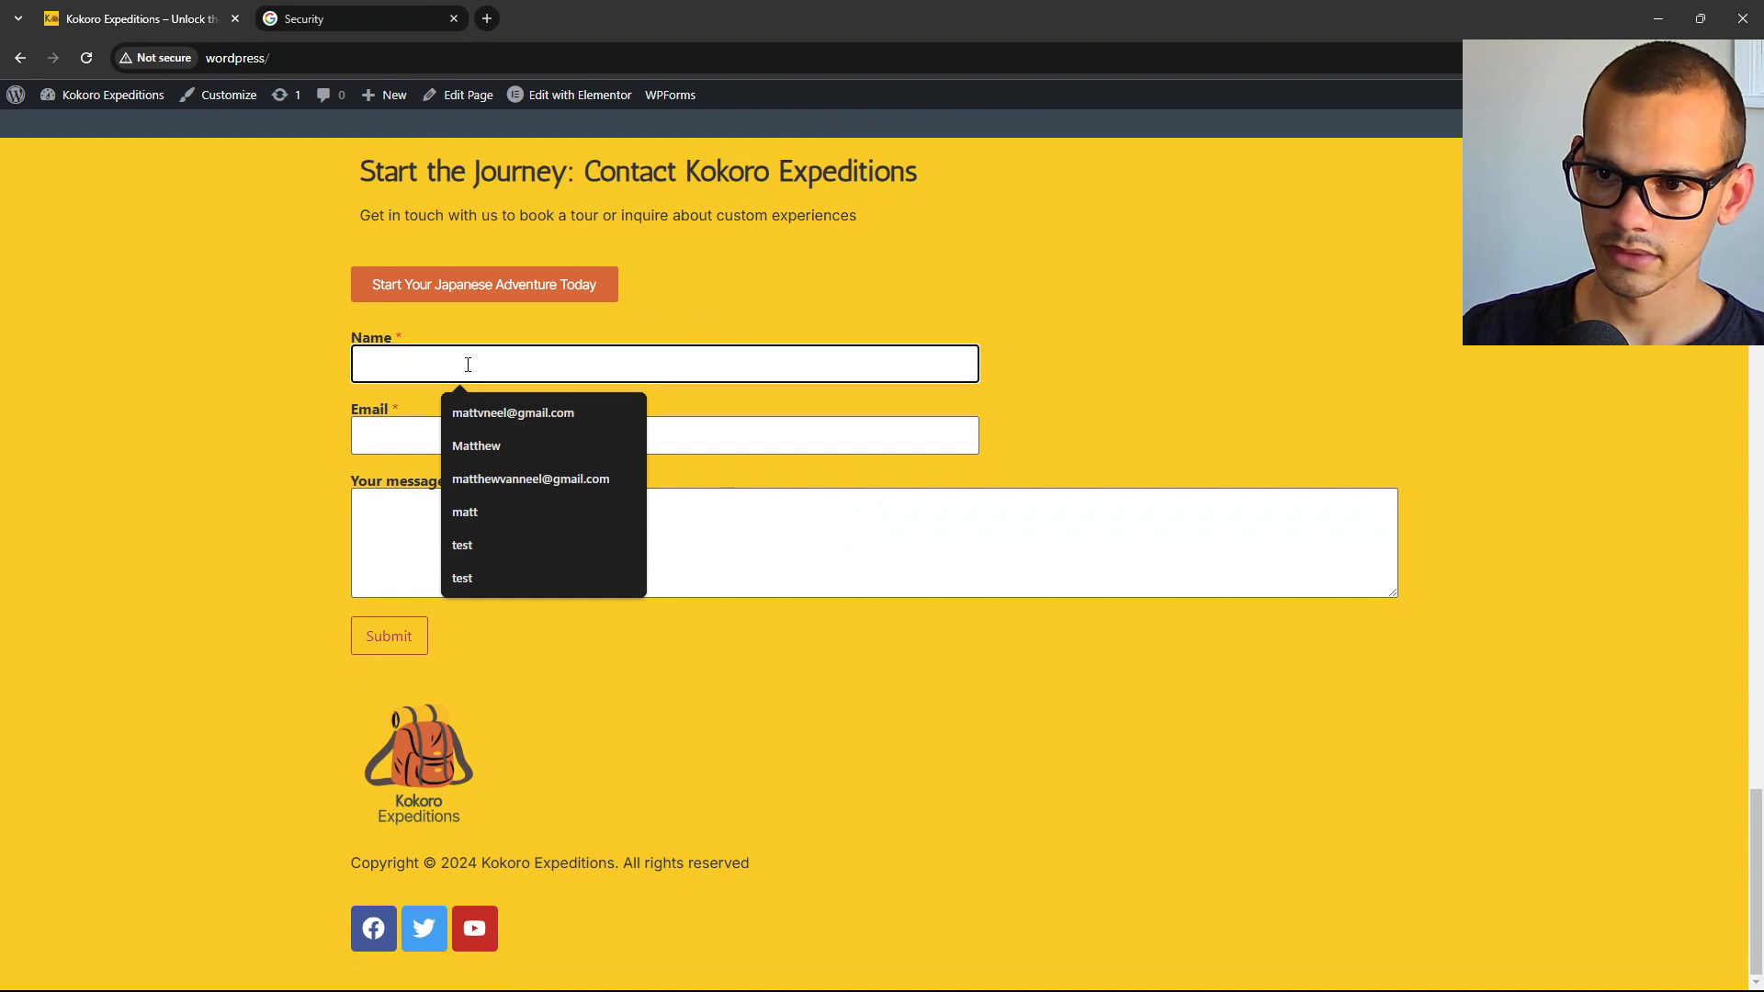
pyautogui.write('test')
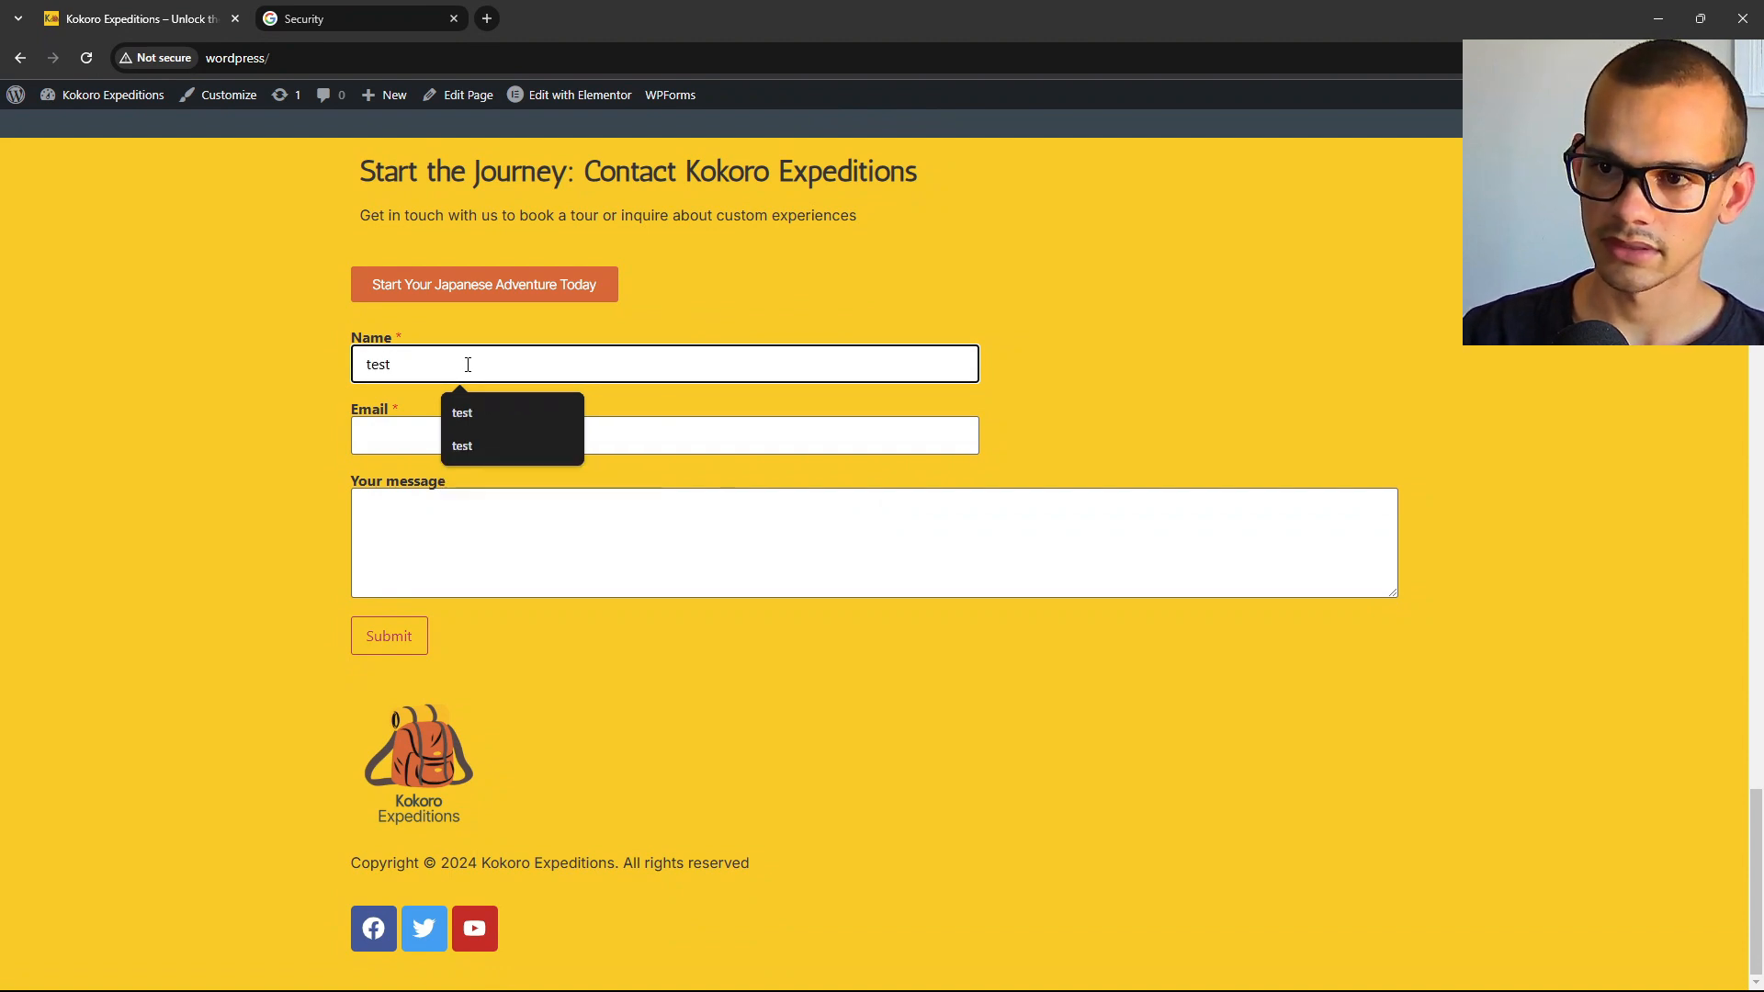
pyautogui.click(413, 425)
pyautogui.click(520, 482)
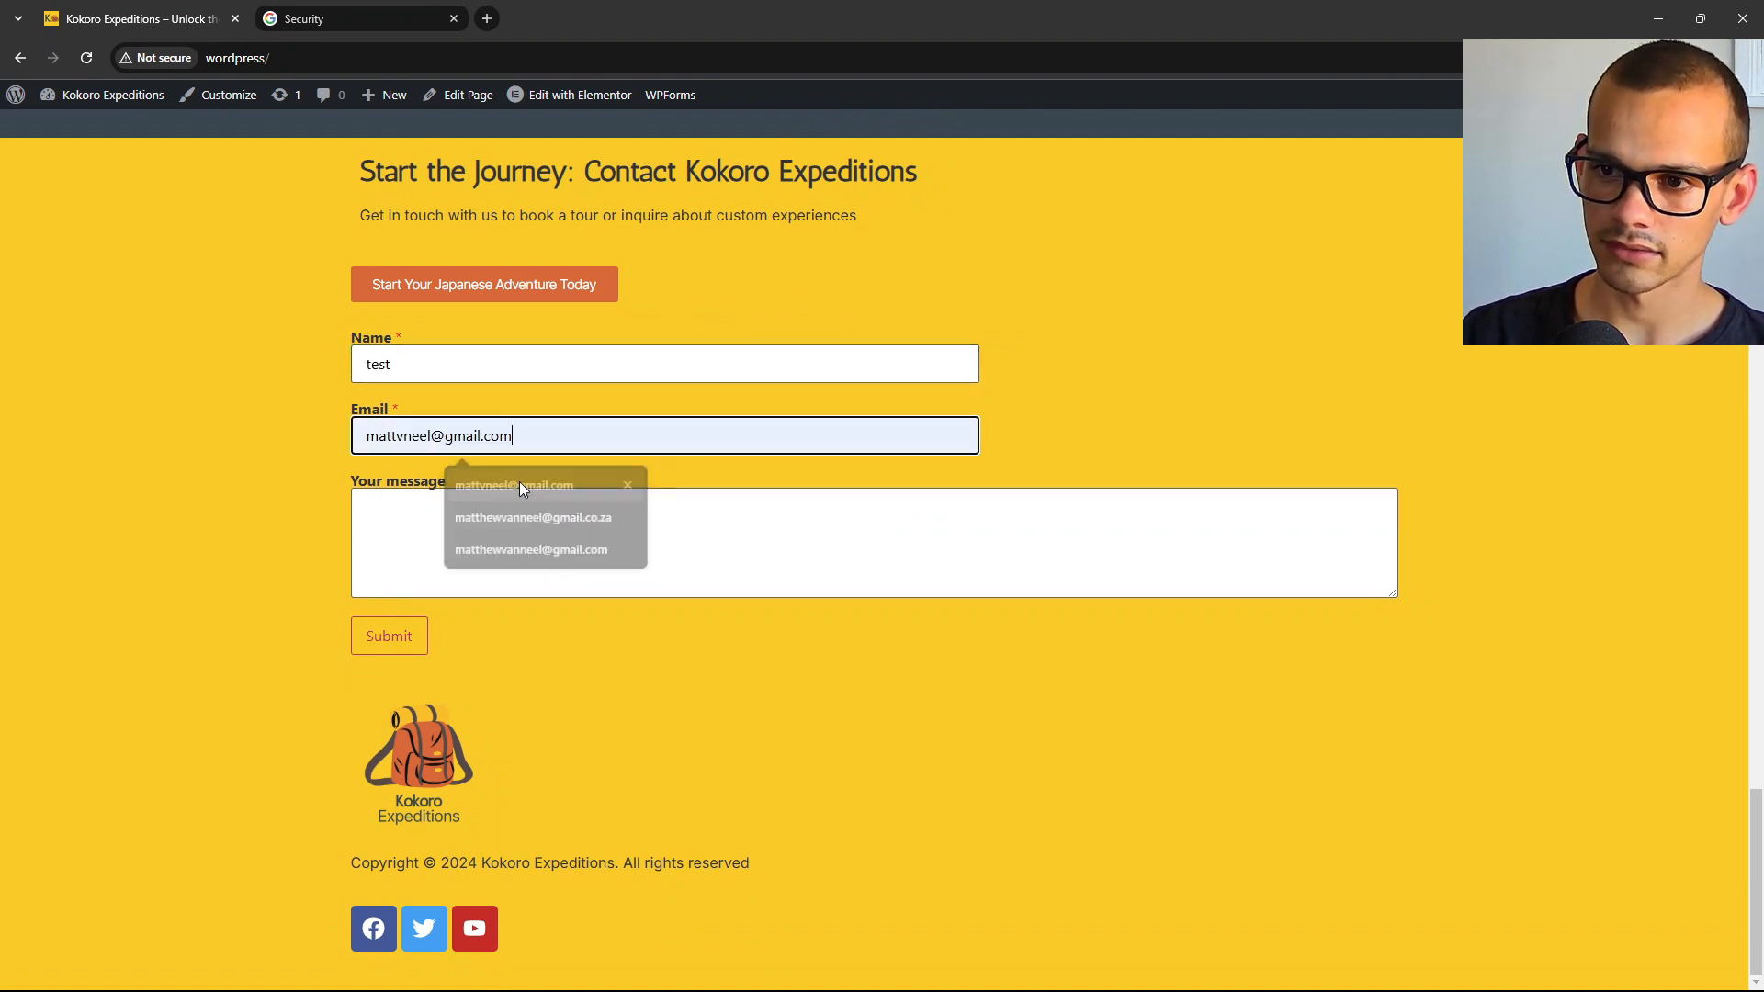
pyautogui.click(487, 529)
pyautogui.write('test')
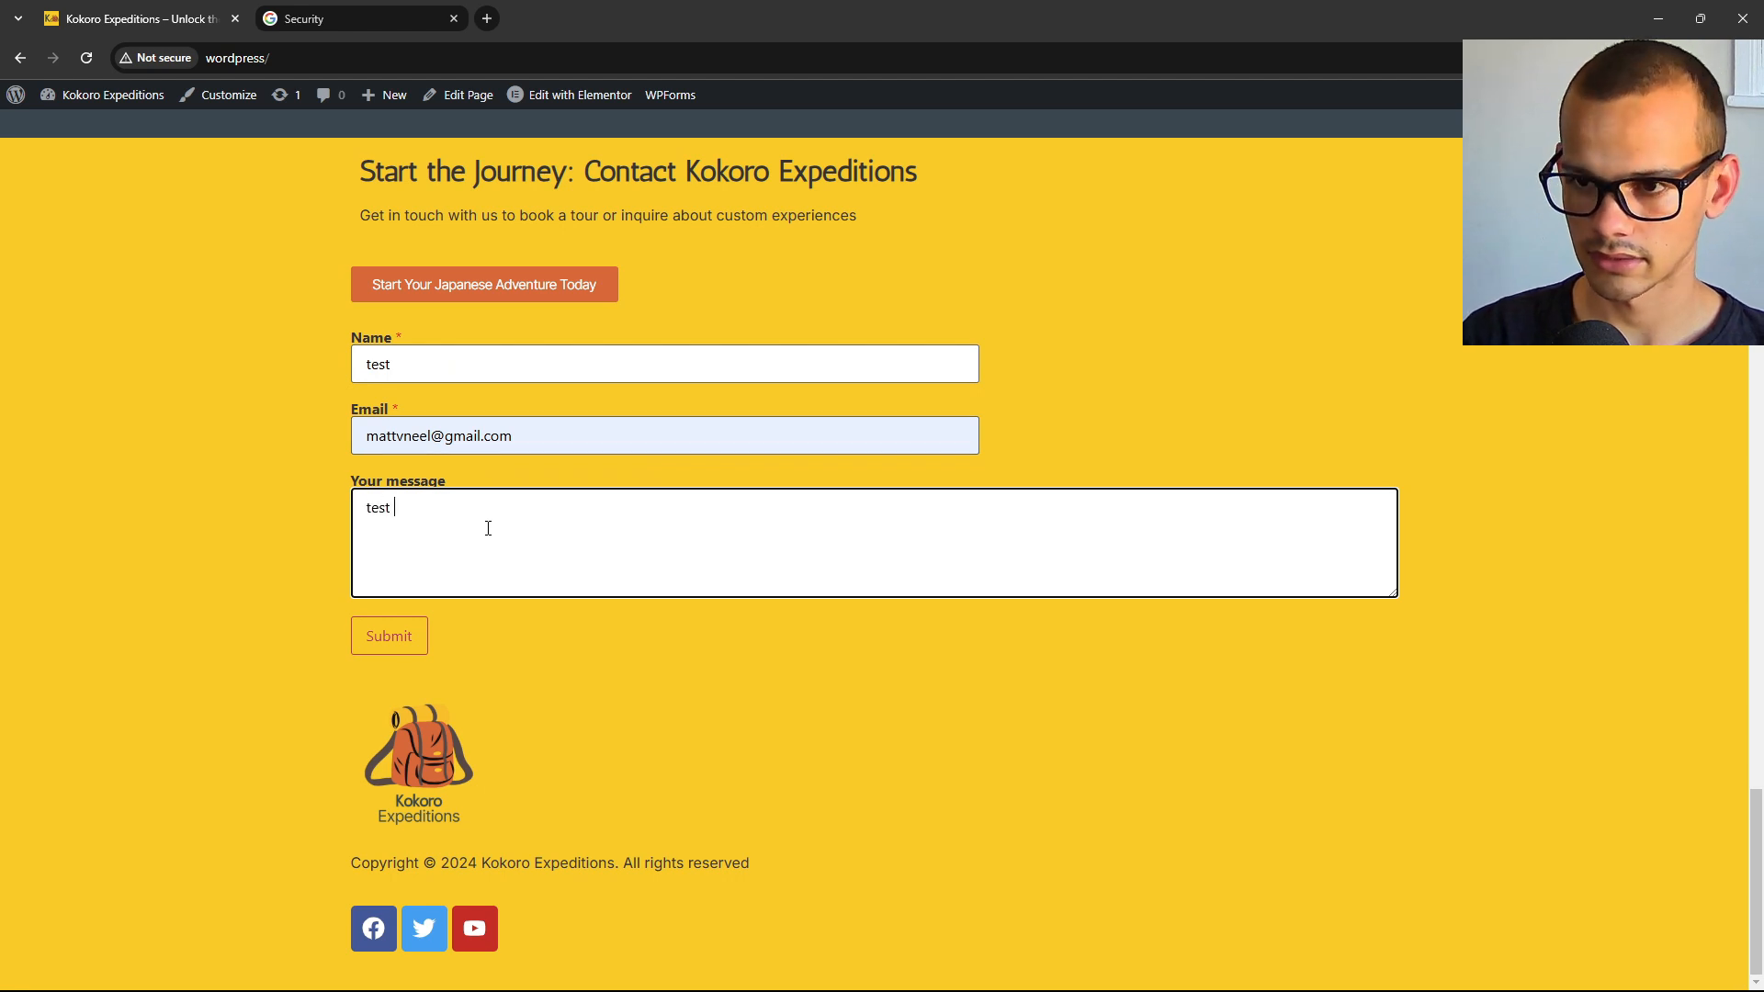
pyautogui.click(392, 636)
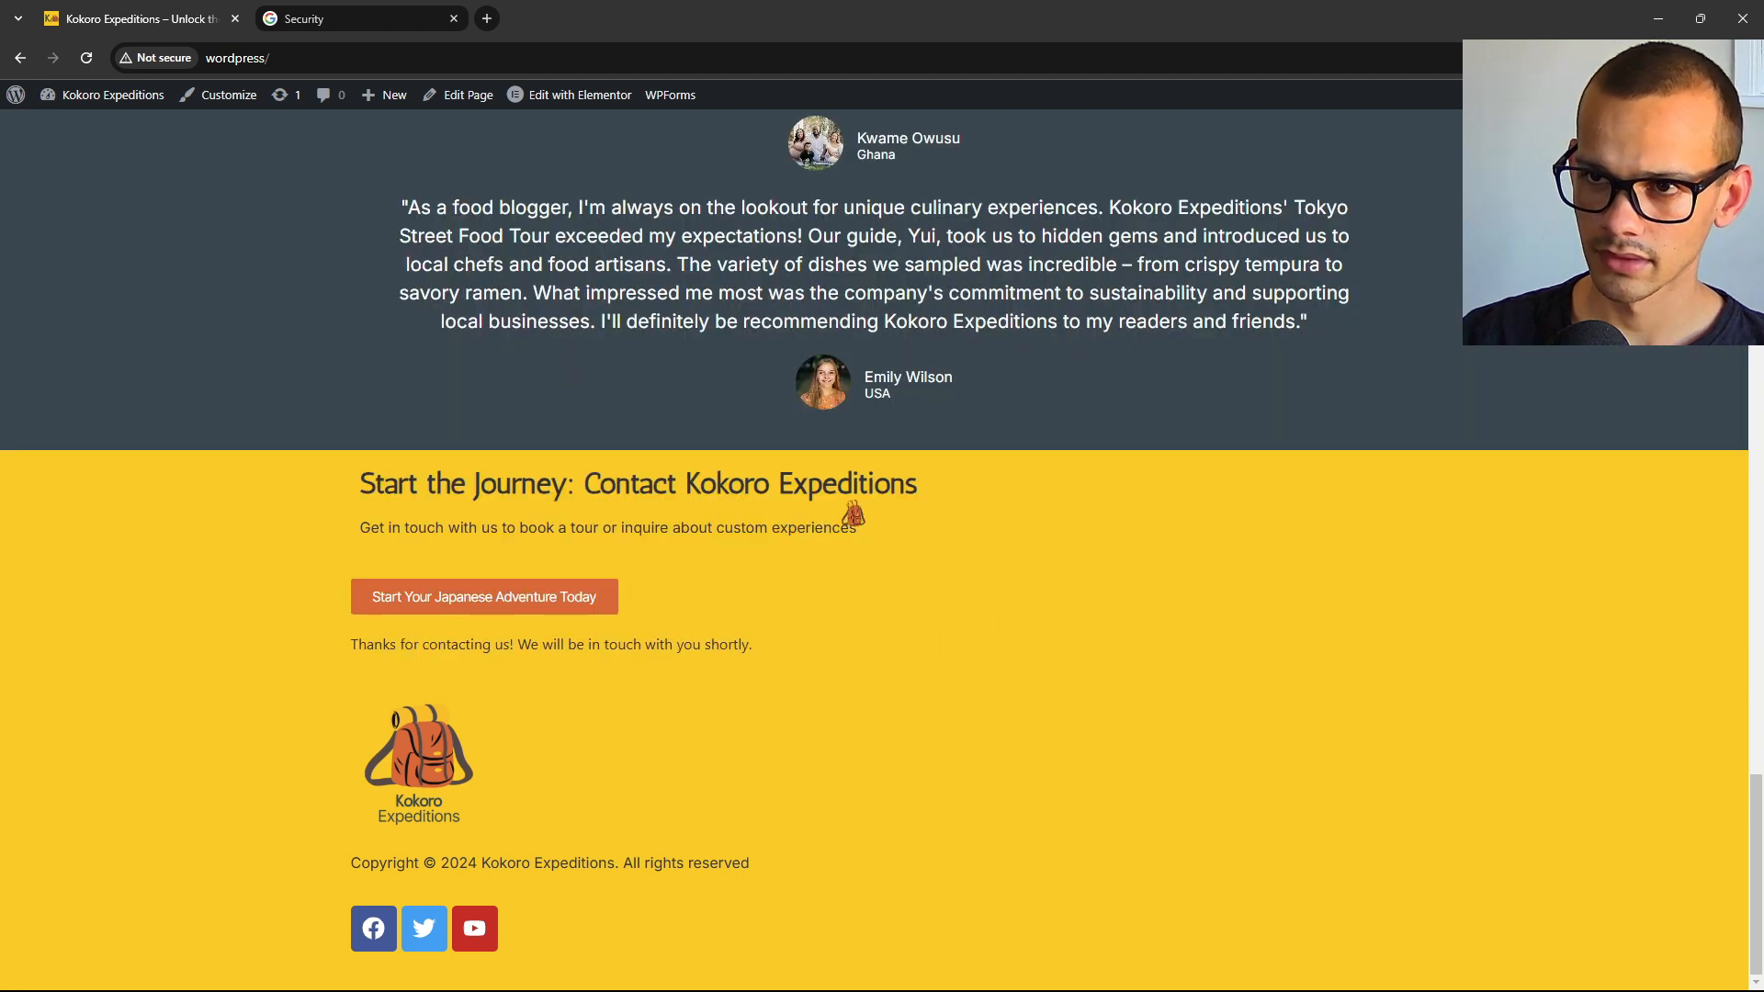
# Close the Security tab and open the Gmail inbox in a new tab.
pyautogui.click(453, 19)
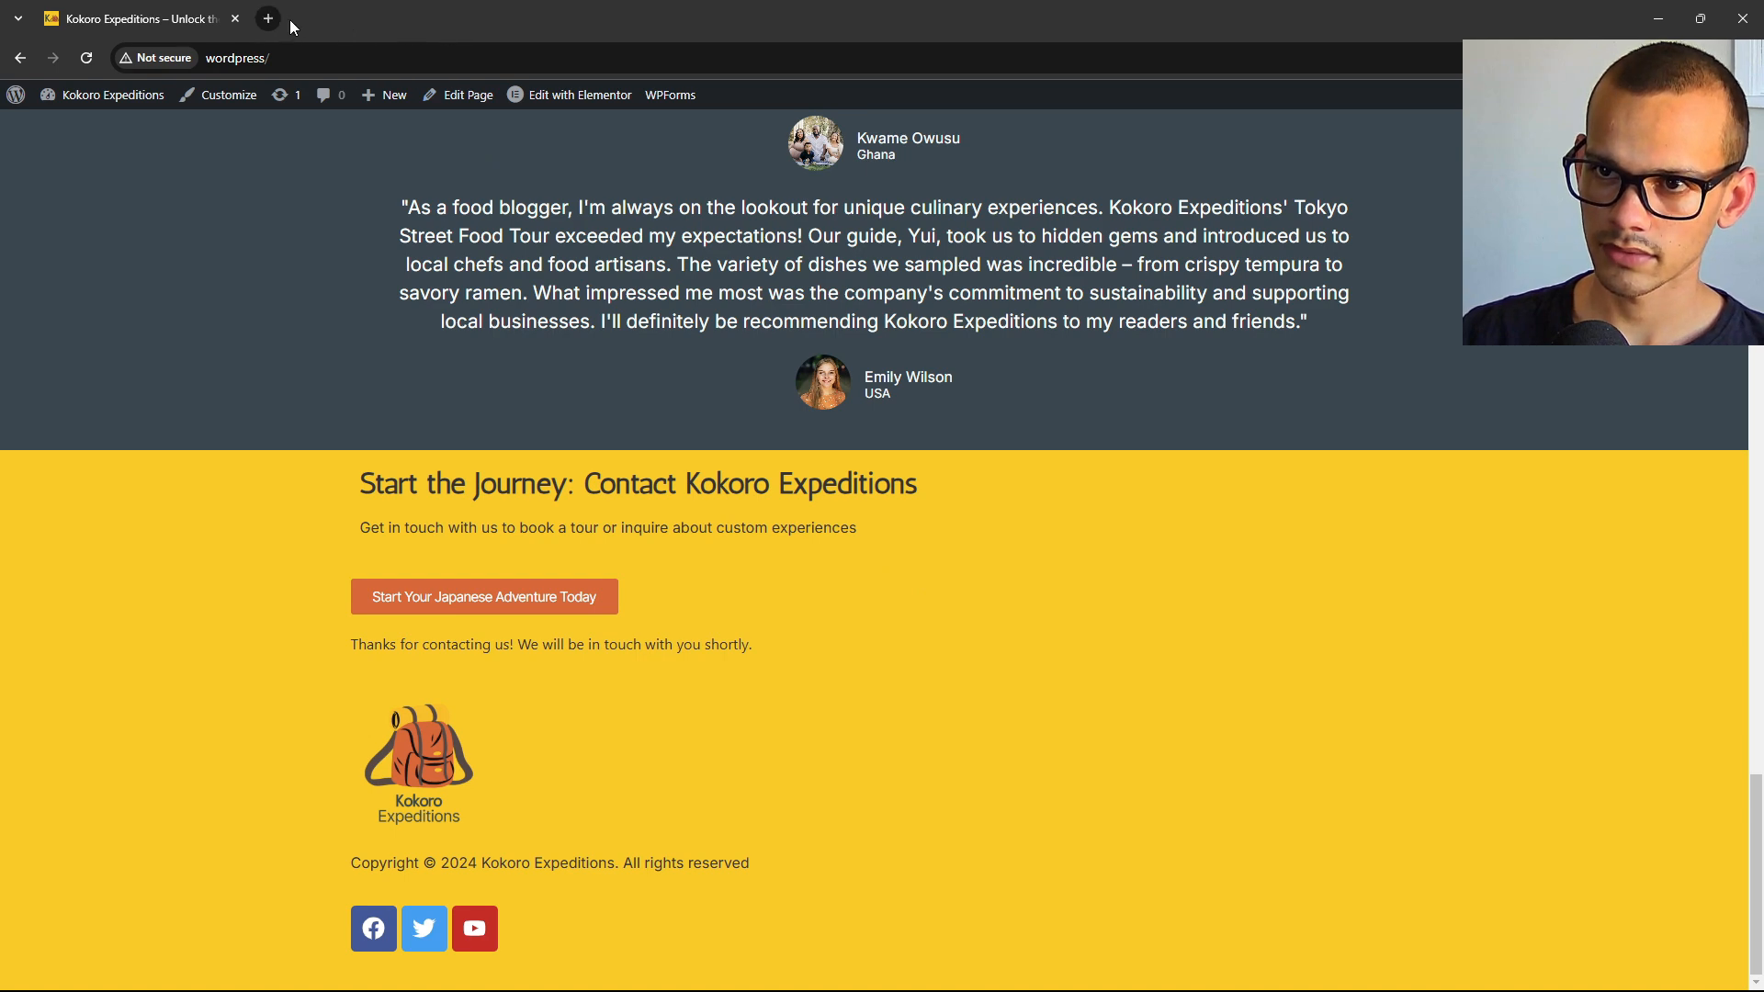
pyautogui.click(269, 20)
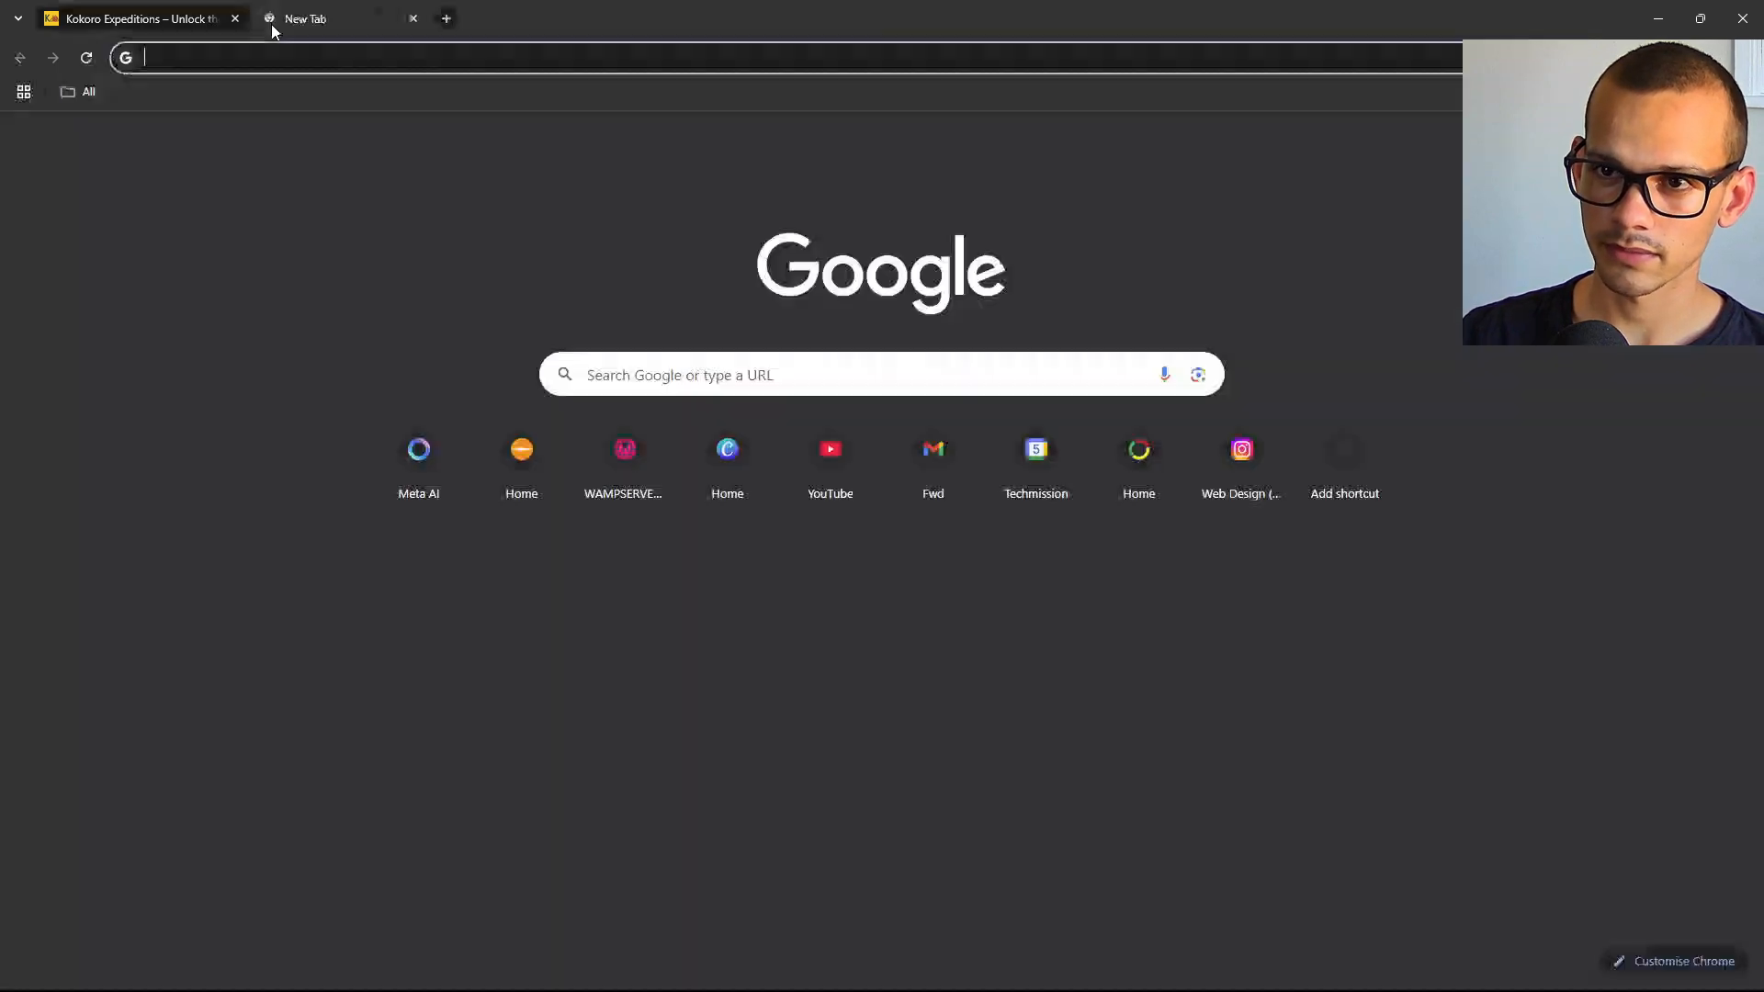
pyautogui.write('gmail')
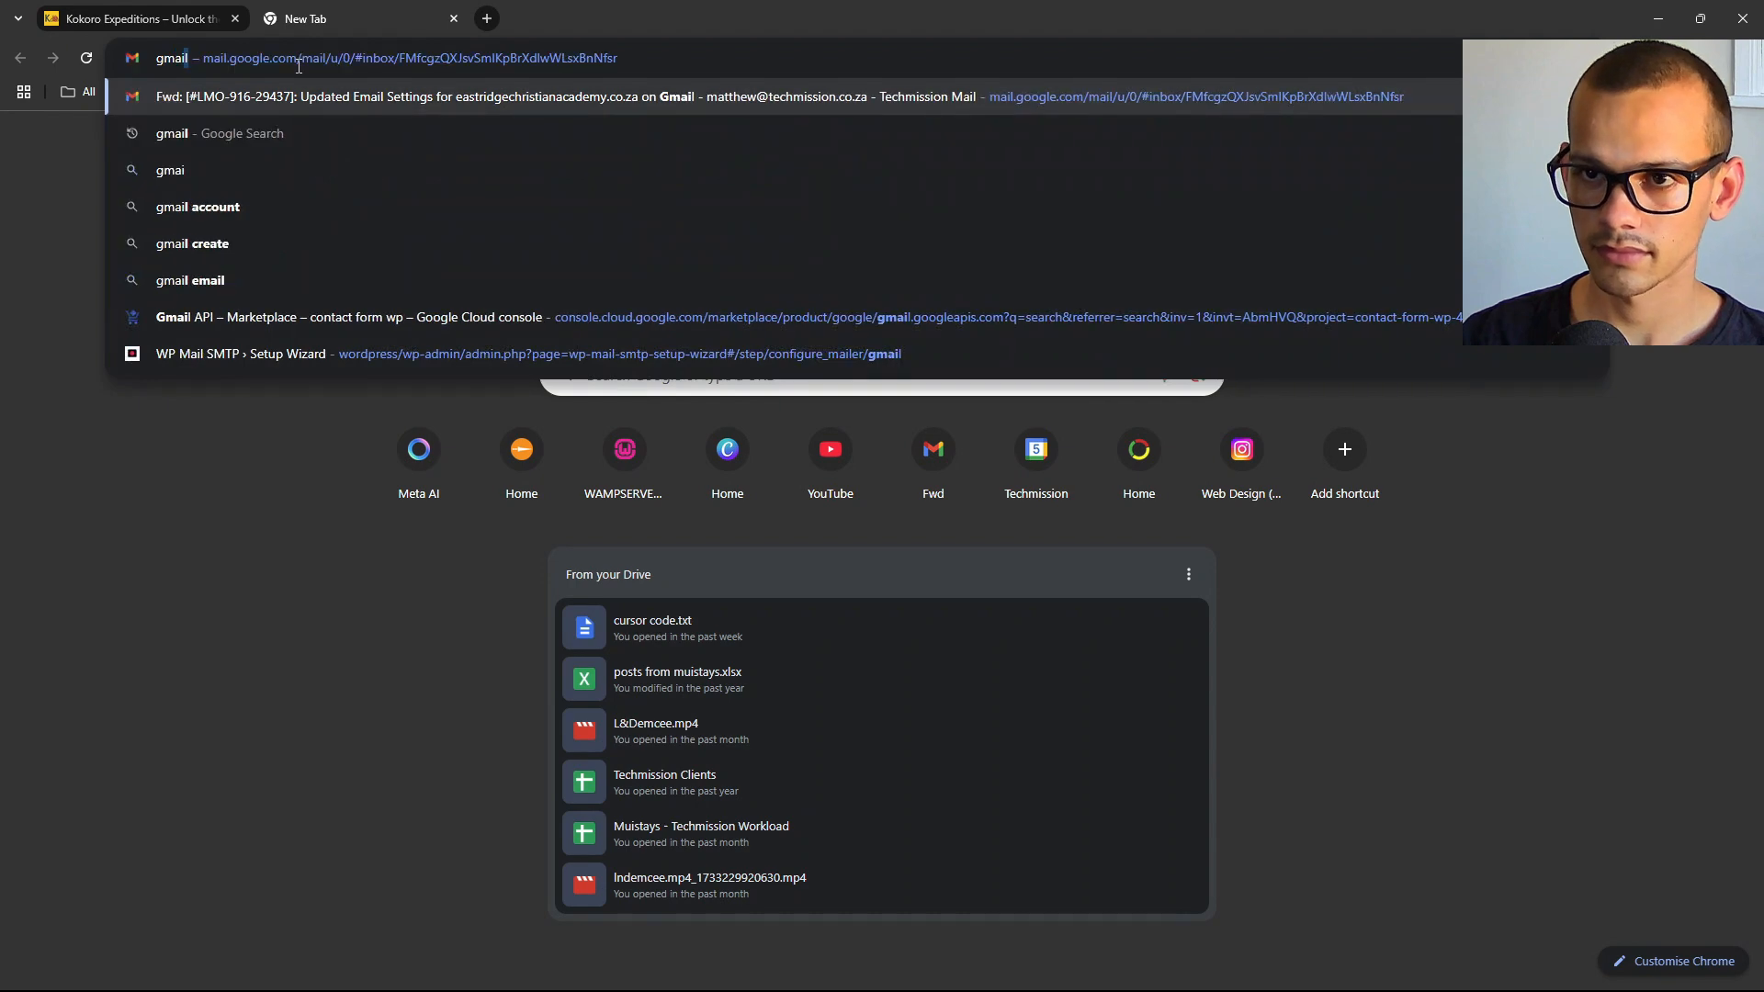
pyautogui.press('Return')
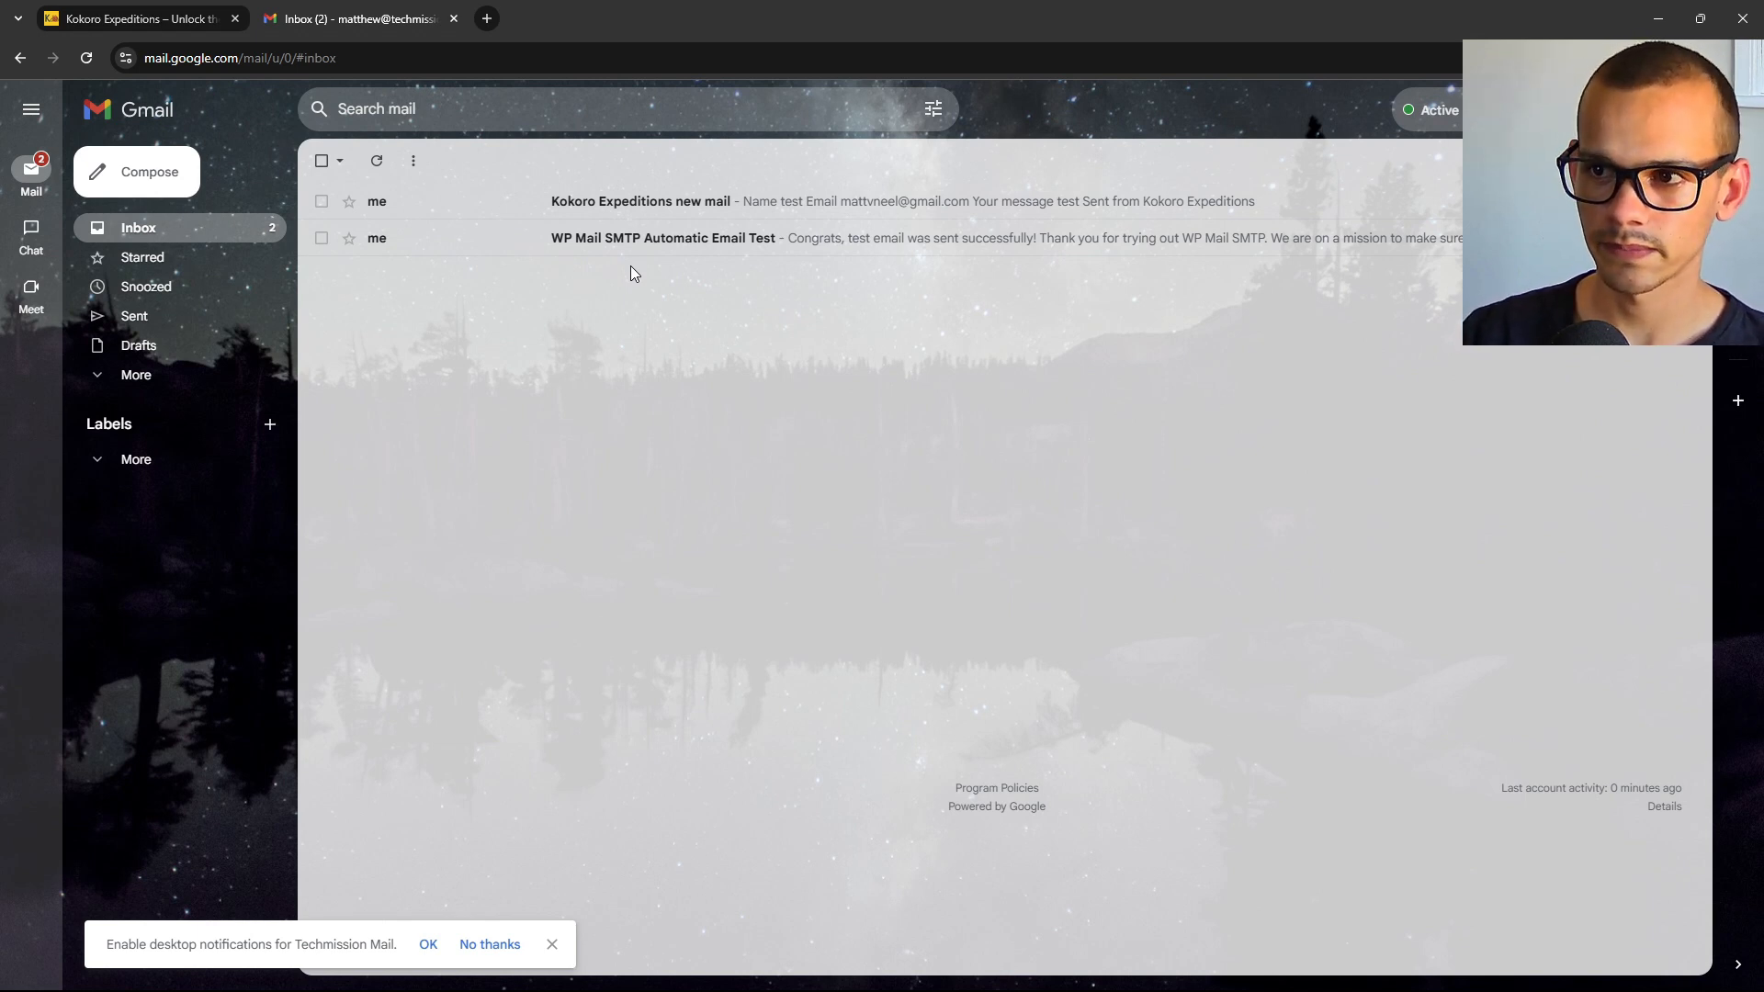
# Open the 'Kokoro Expeditions new mail' message, check the submitted details, and return to the site tab.
pyautogui.click(681, 204)
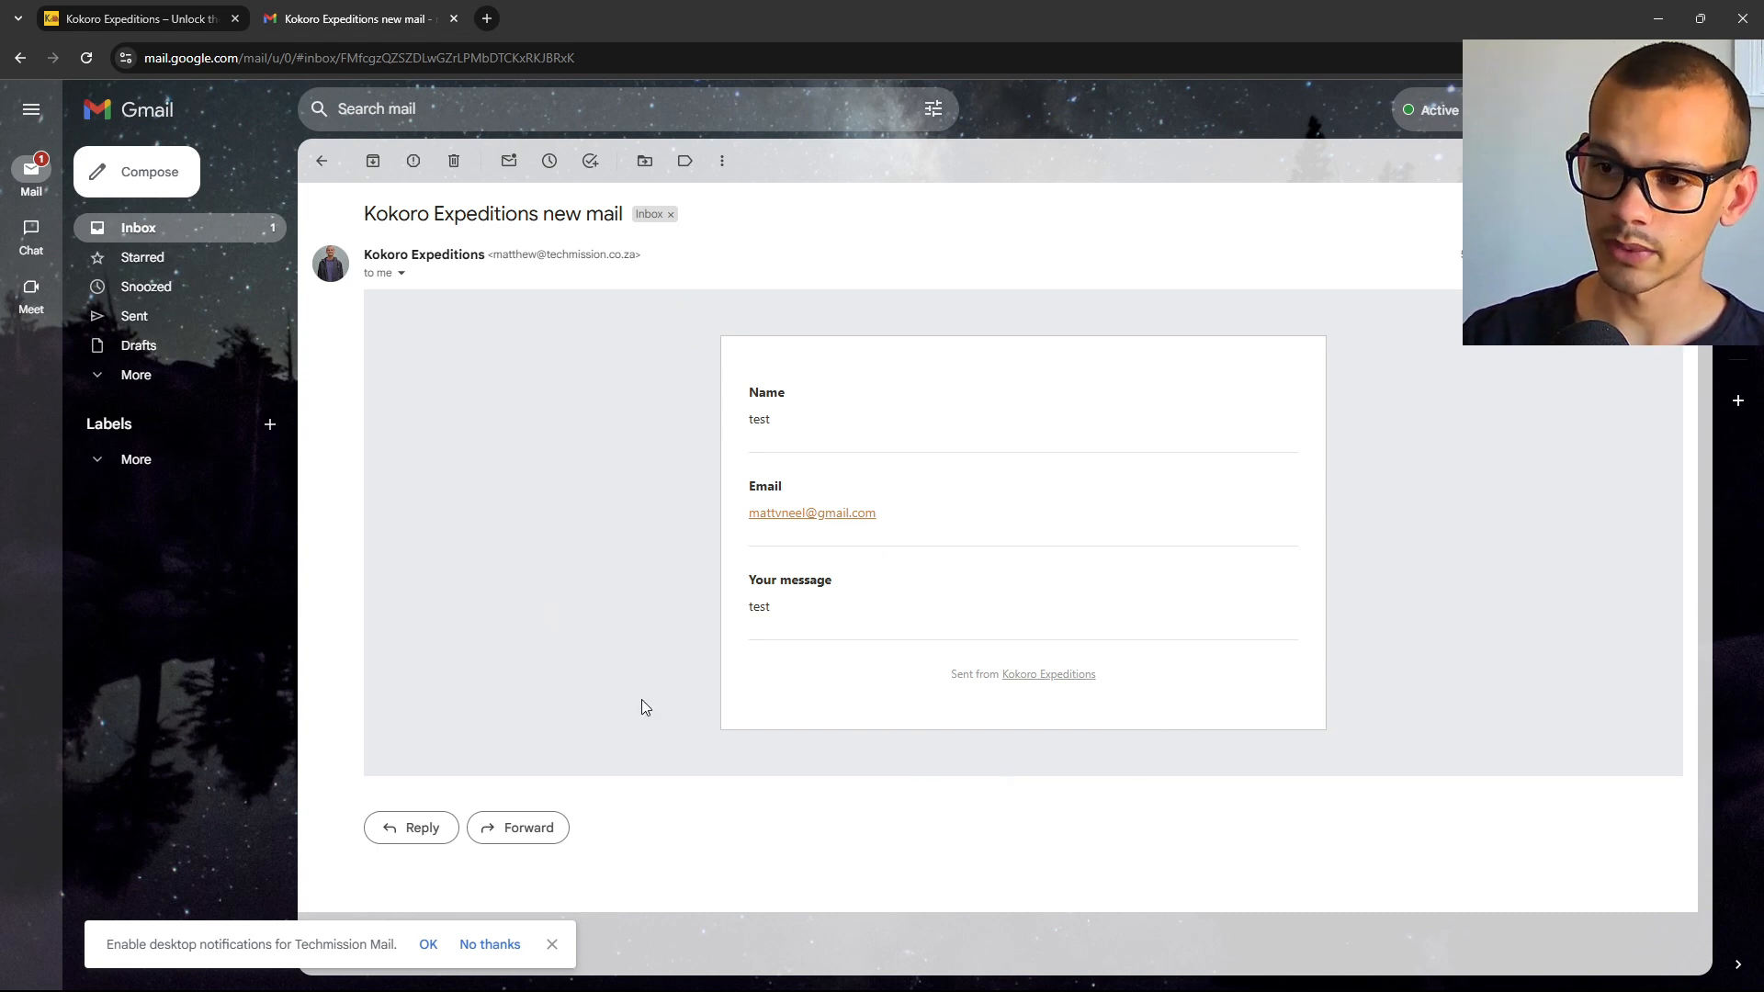
pyautogui.moveTo(930, 524); pyautogui.dragTo(733, 522)
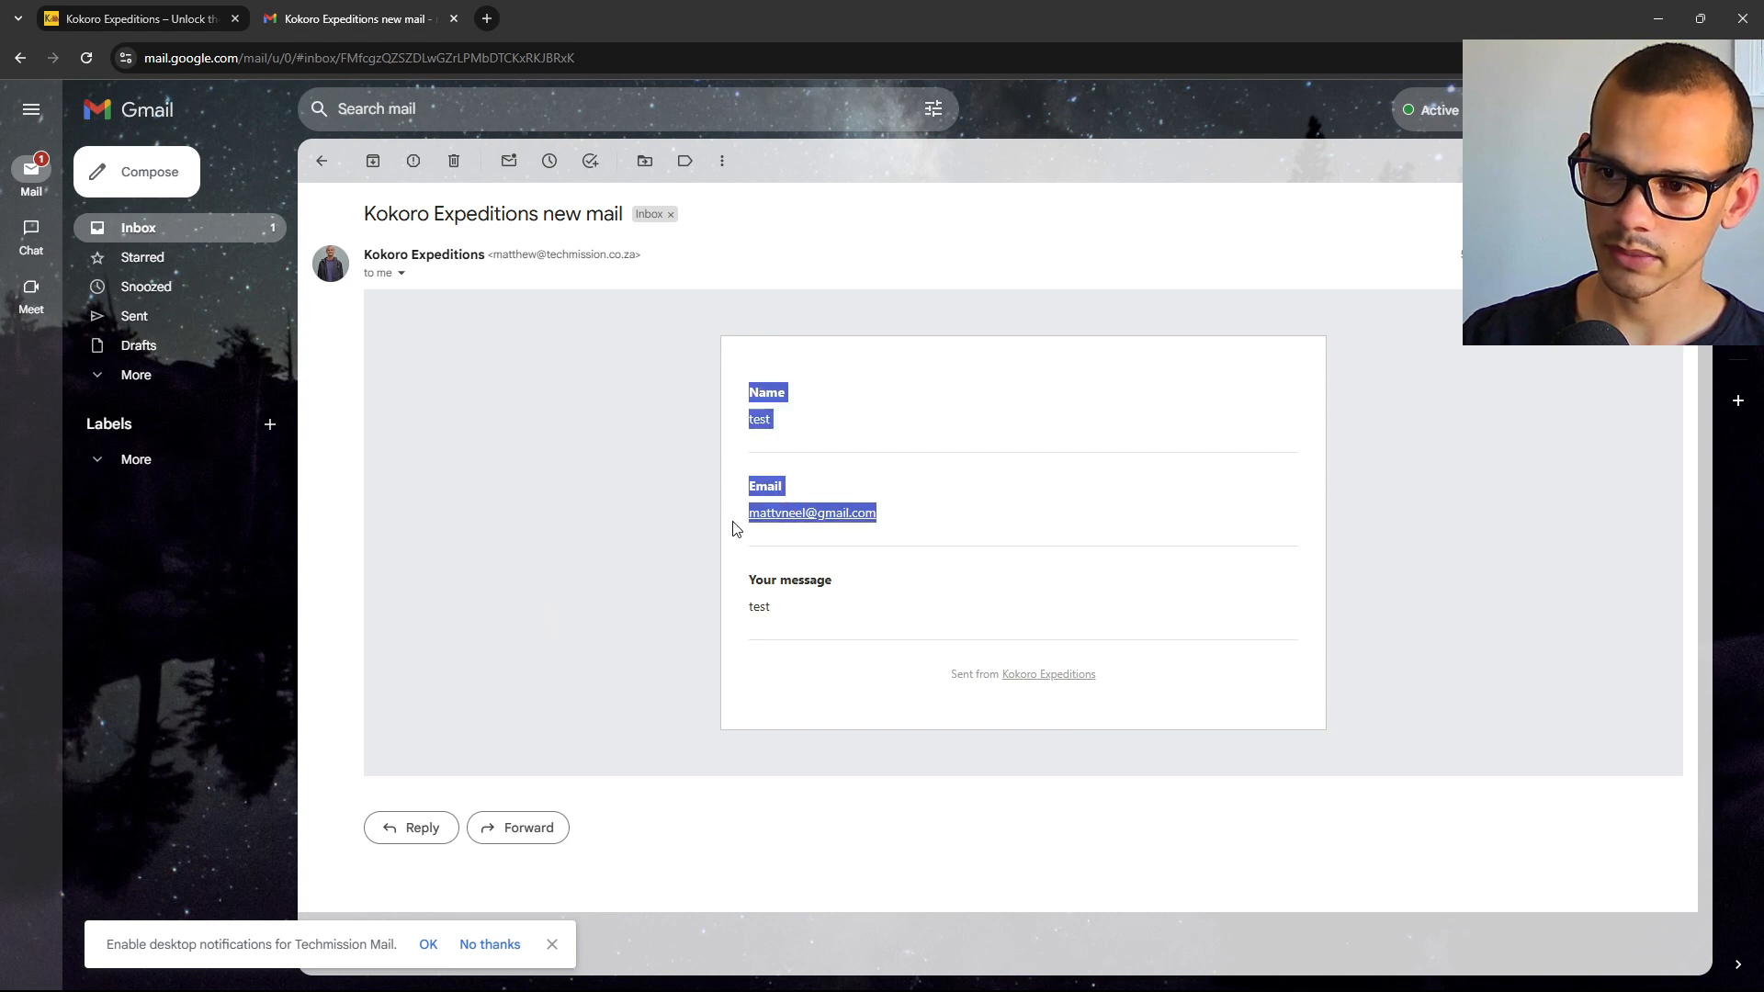
pyautogui.click(718, 530)
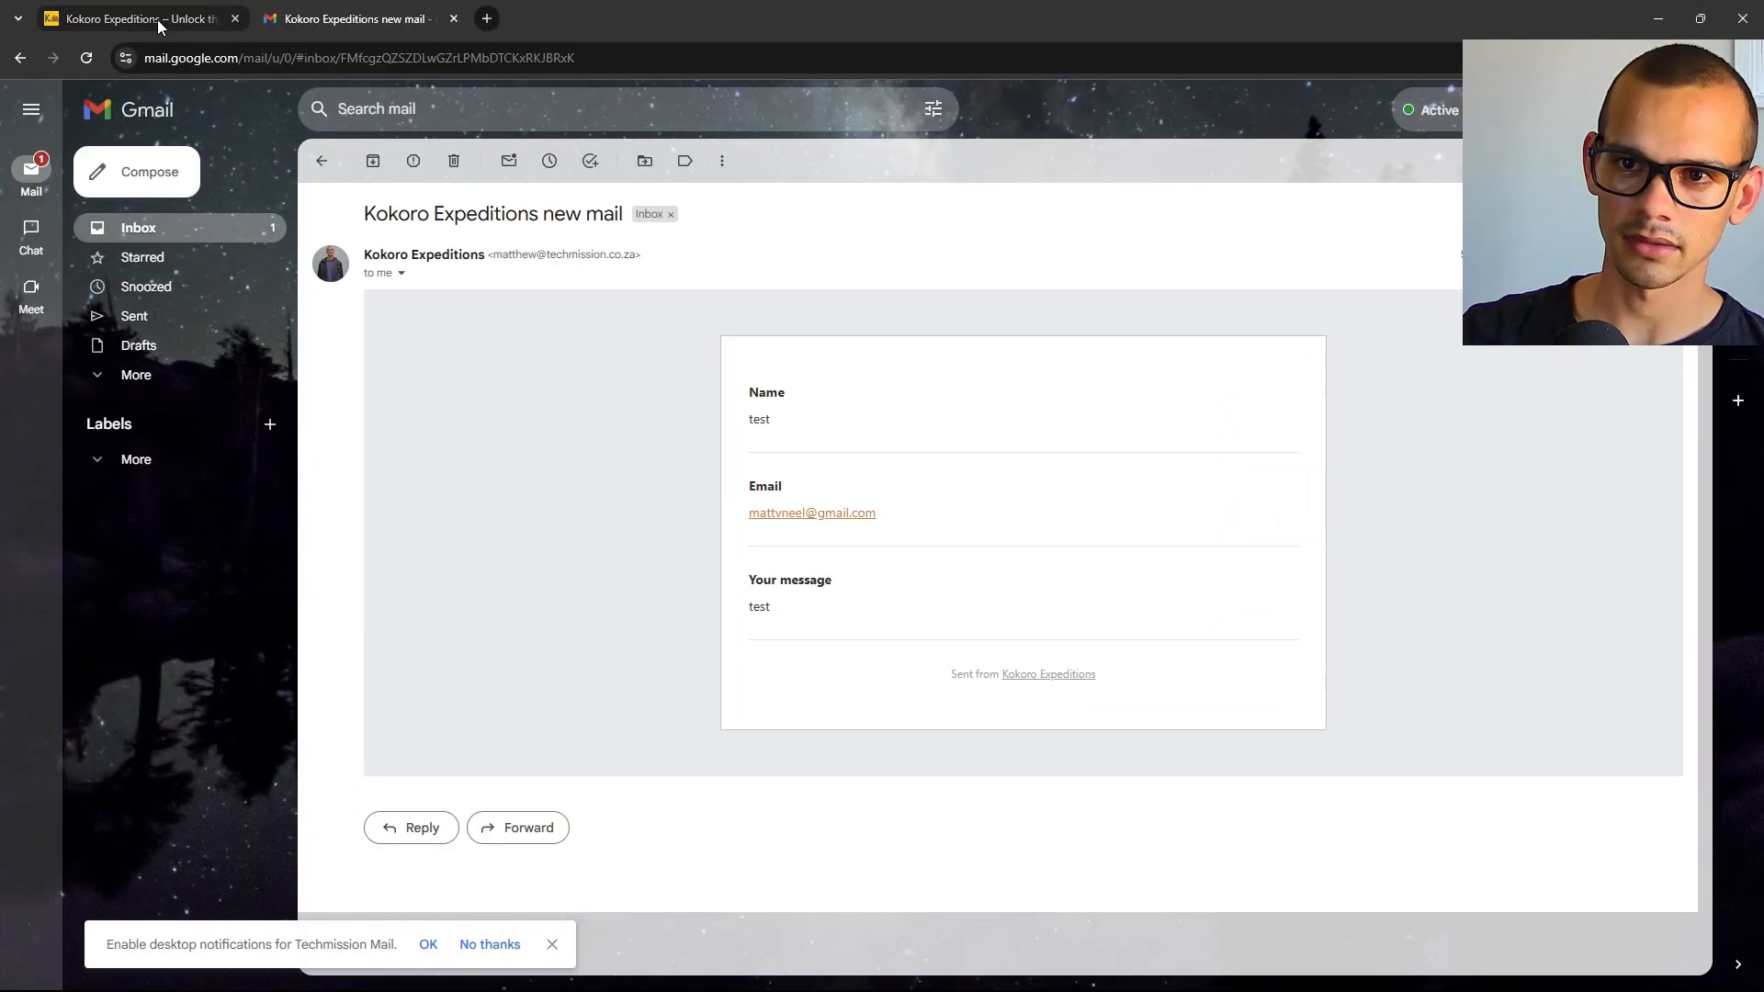
pyautogui.click(147, 19)
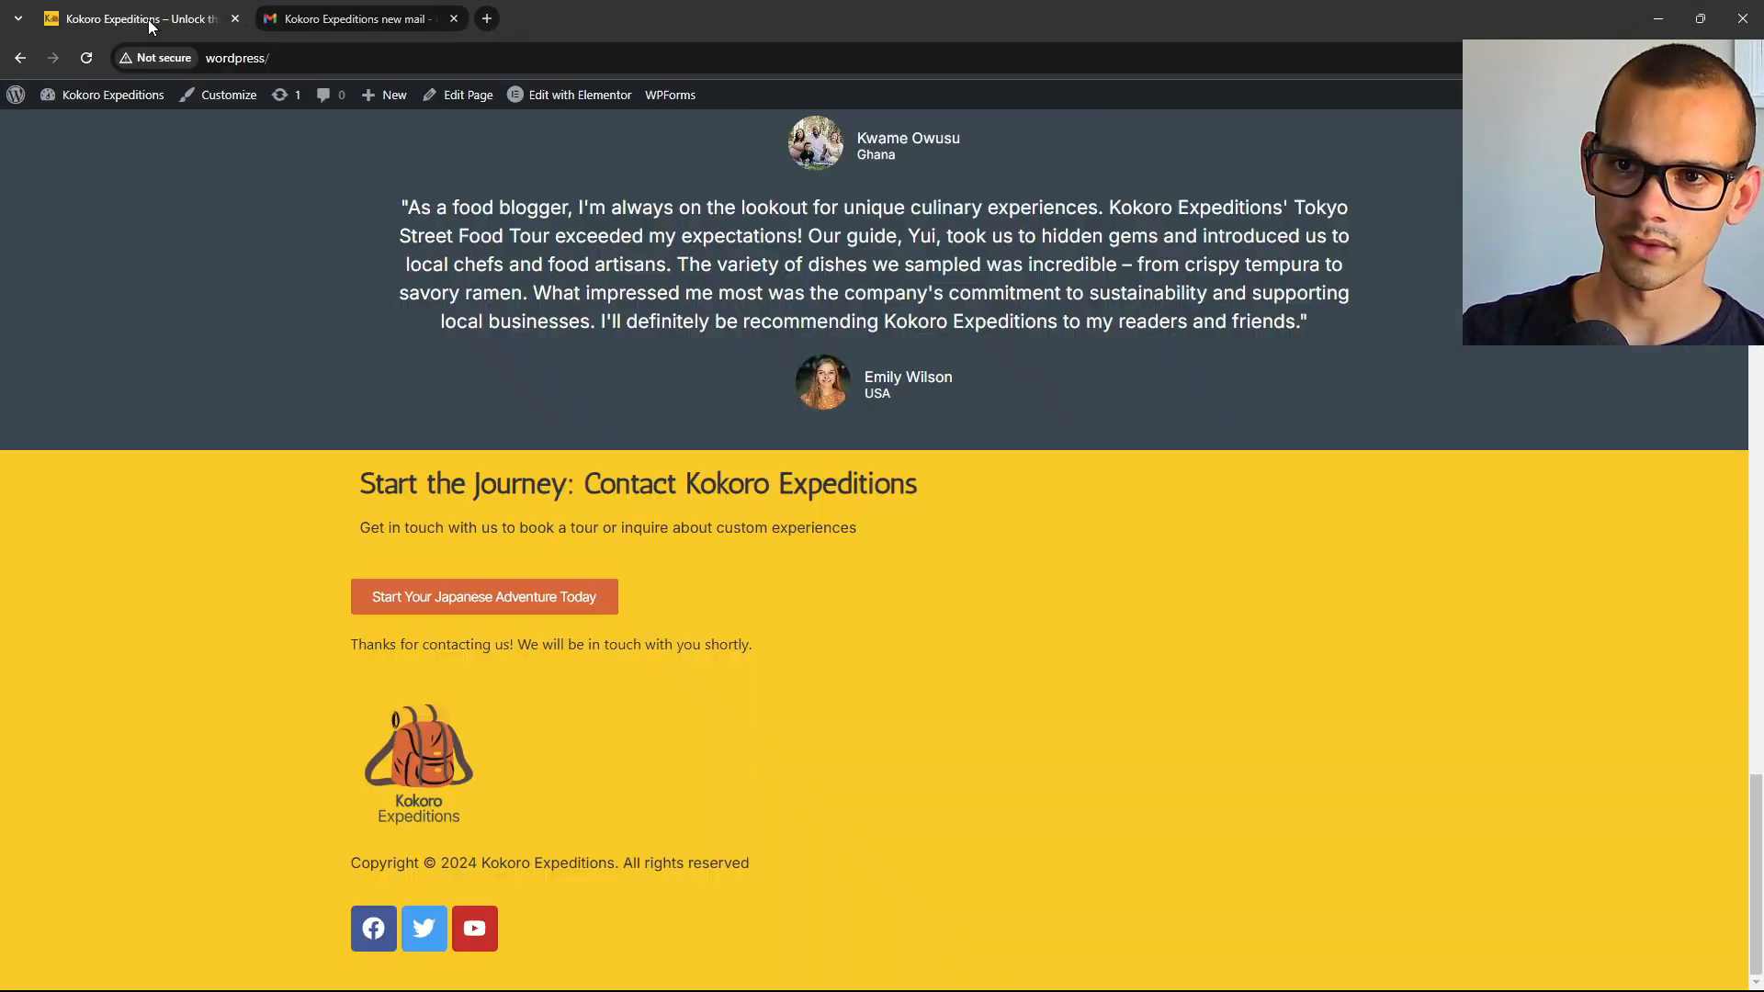
# Create a new WordPress page titled 'Contact'.
pyautogui.click(108, 103)
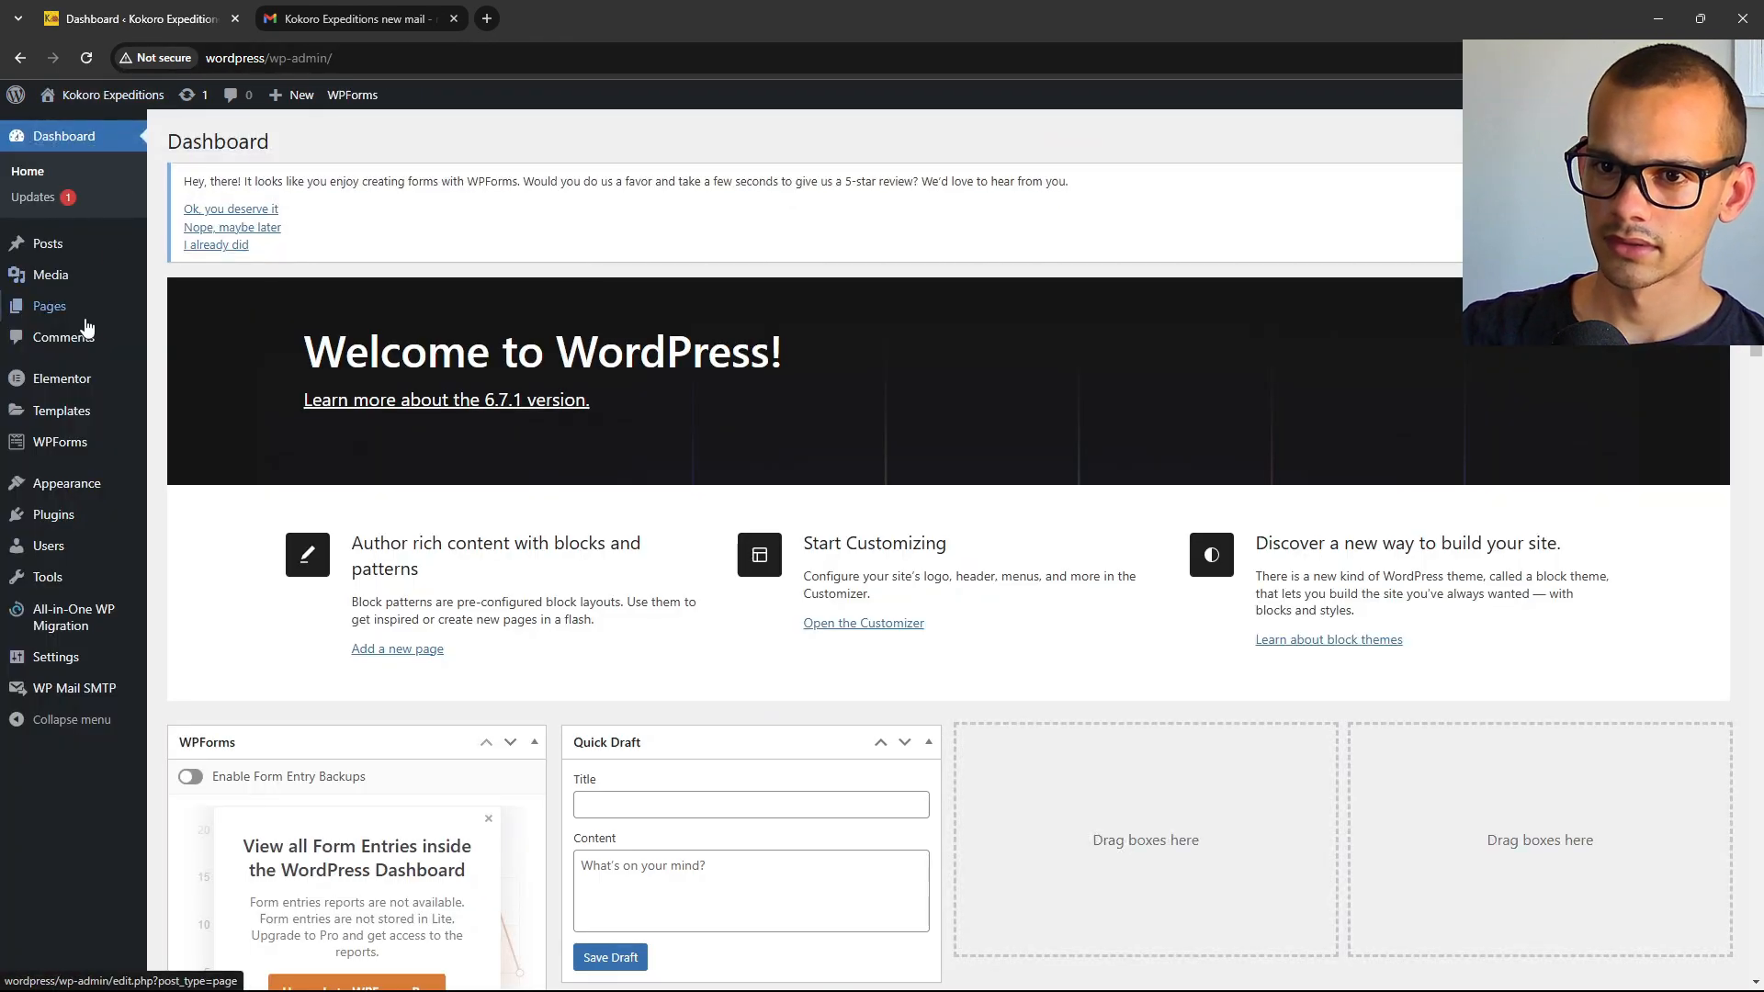
pyautogui.moveTo(40, 314)
pyautogui.click(189, 312)
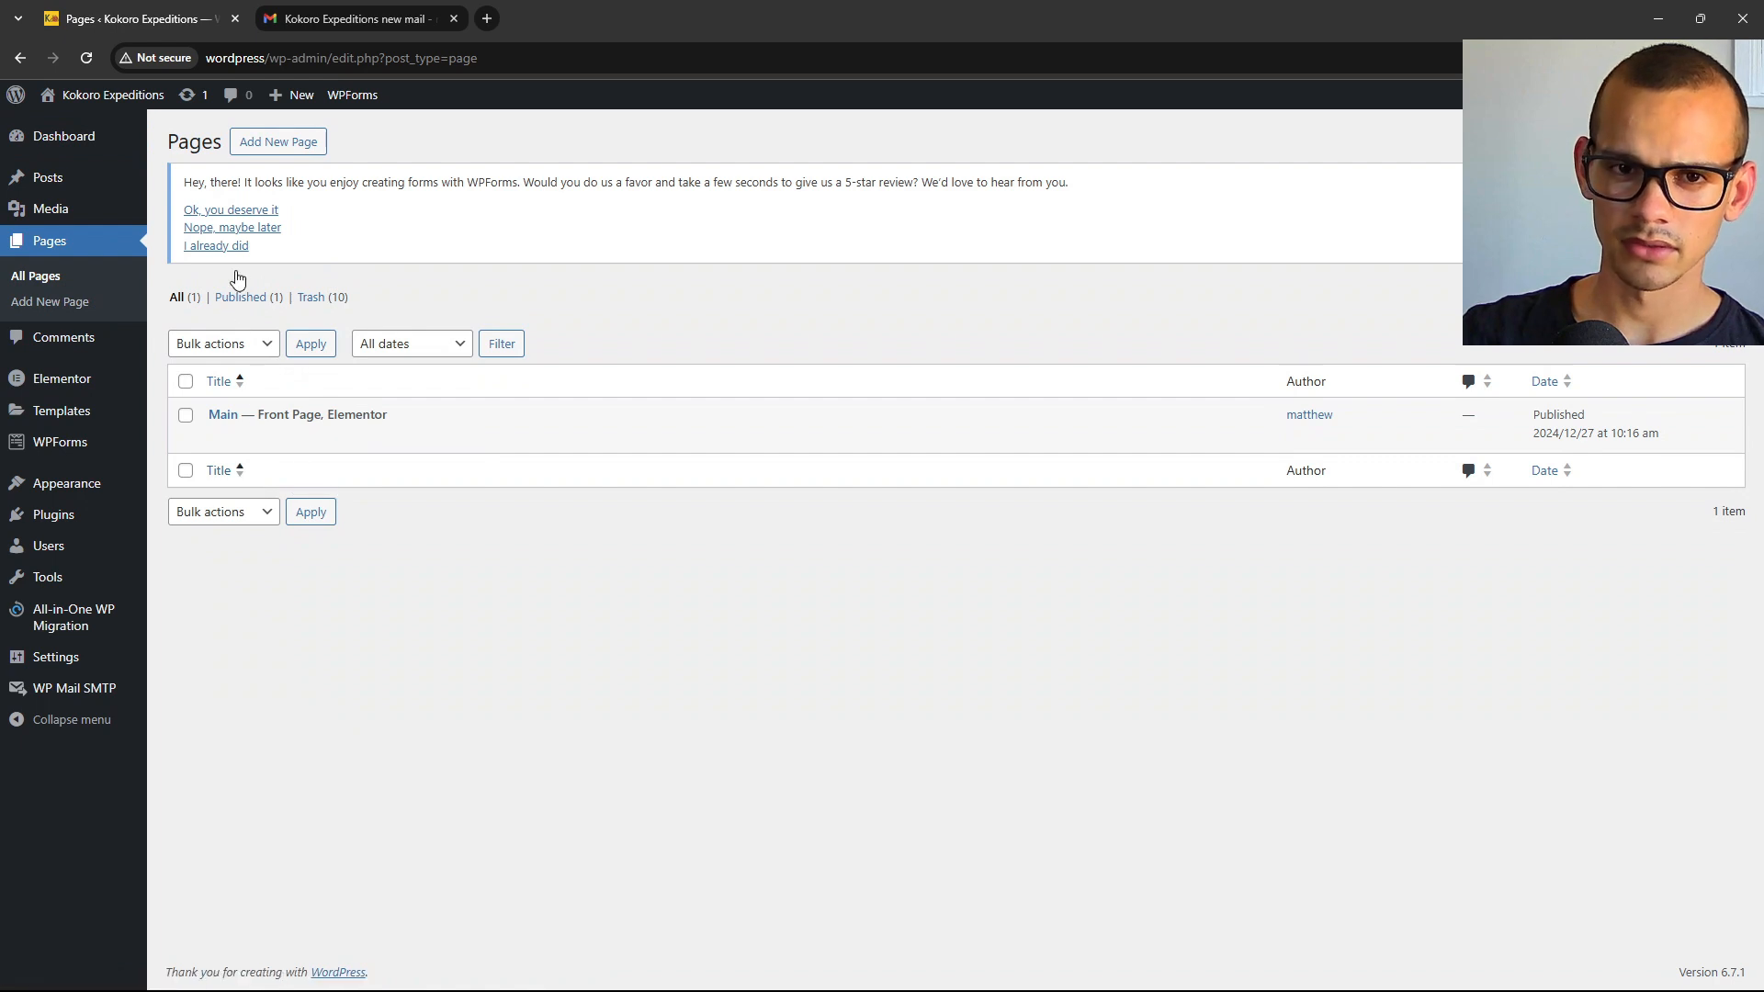
pyautogui.click(285, 150)
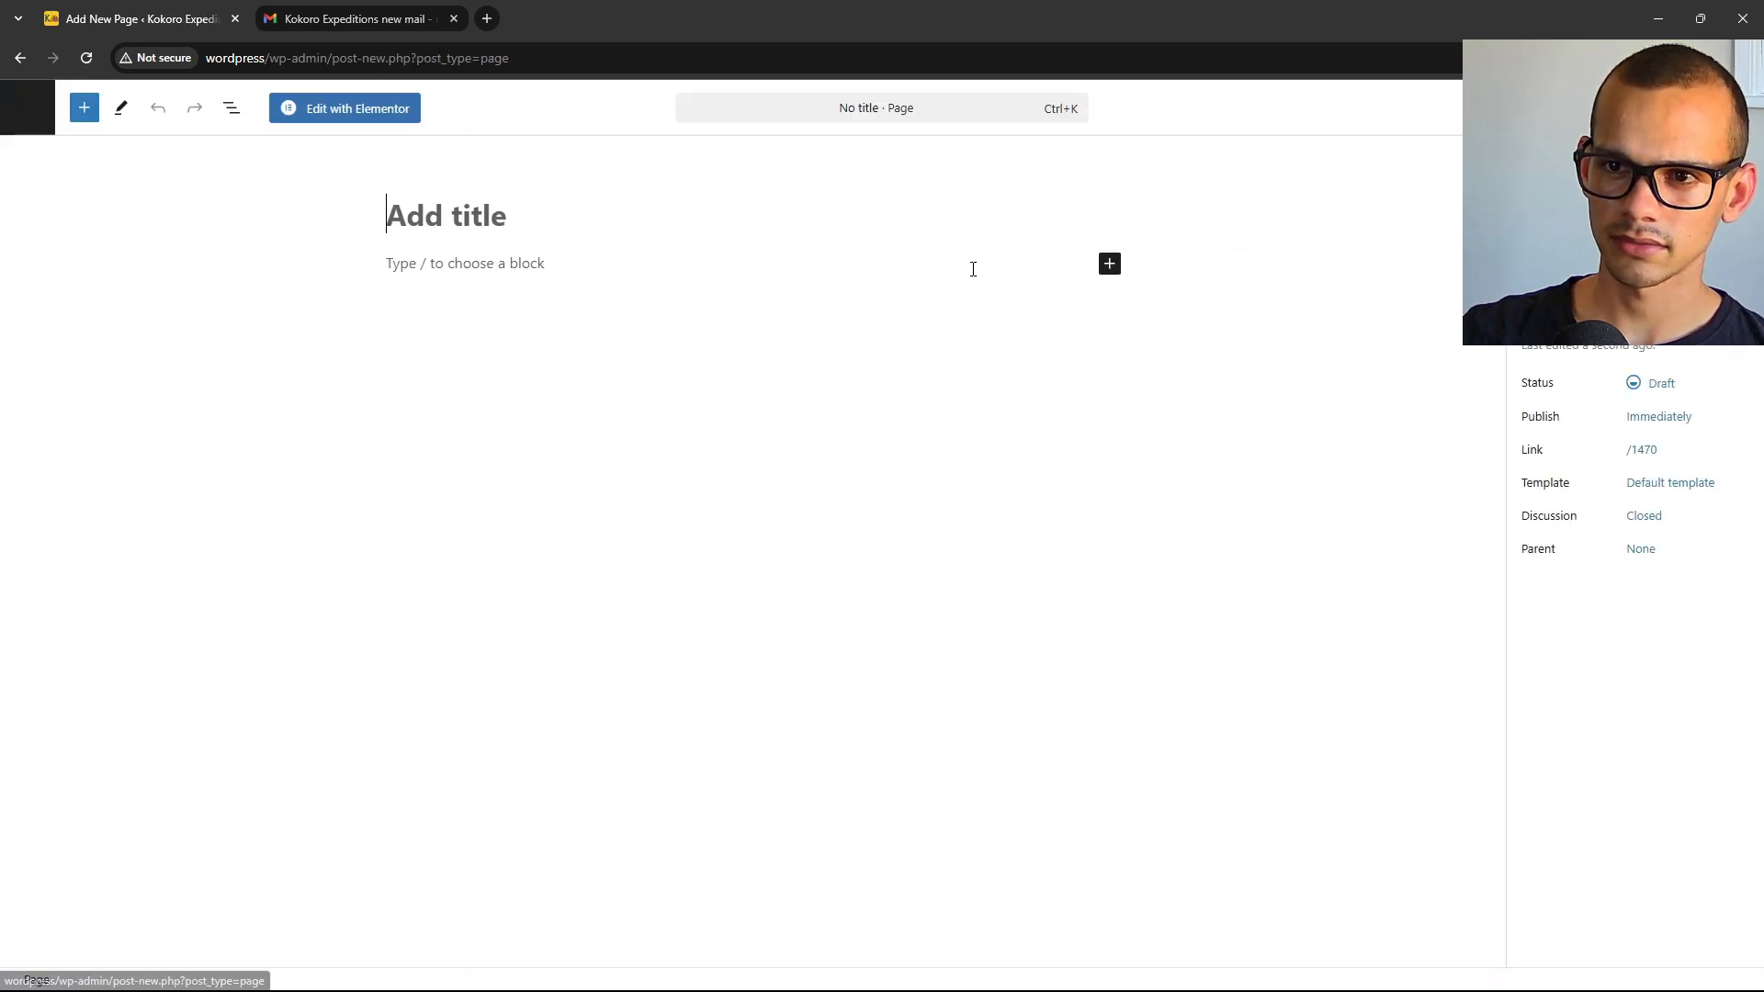
pyautogui.write('f')
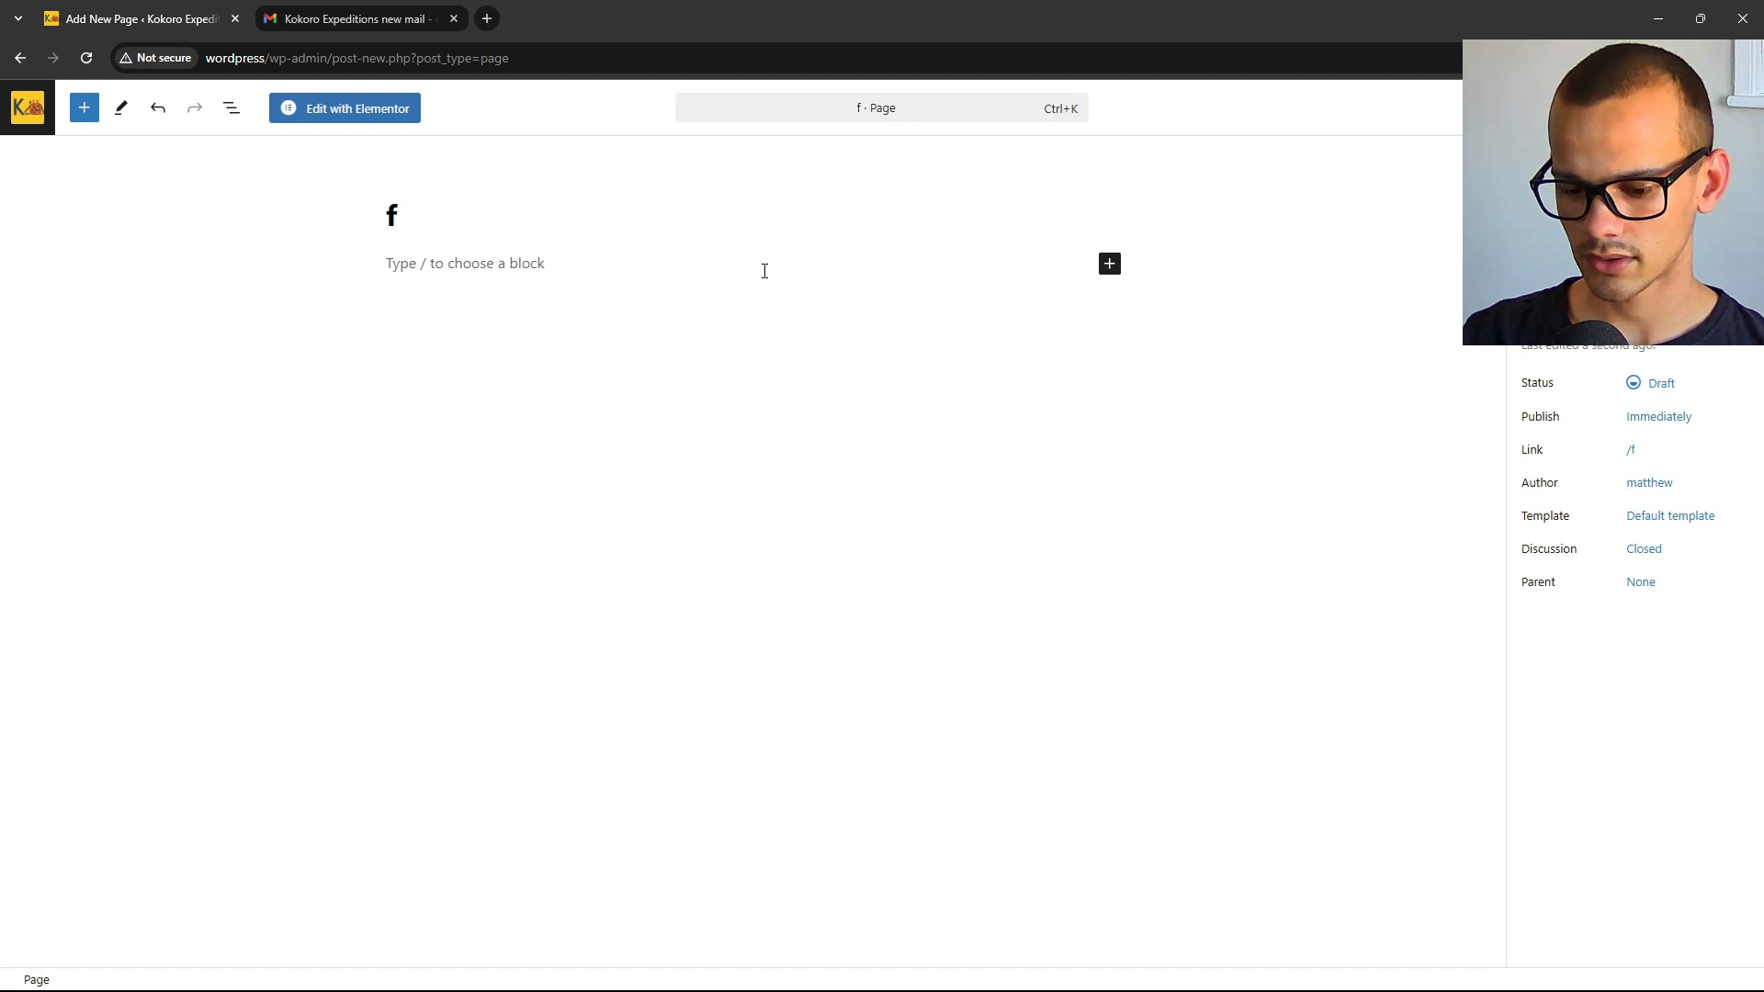
pyautogui.press('BackSpace')
pyautogui.write('von')
pyautogui.press('BackSpace')
pyautogui.press('BackSpace')
pyautogui.press('BackSpace')
pyautogui.write('Contact')
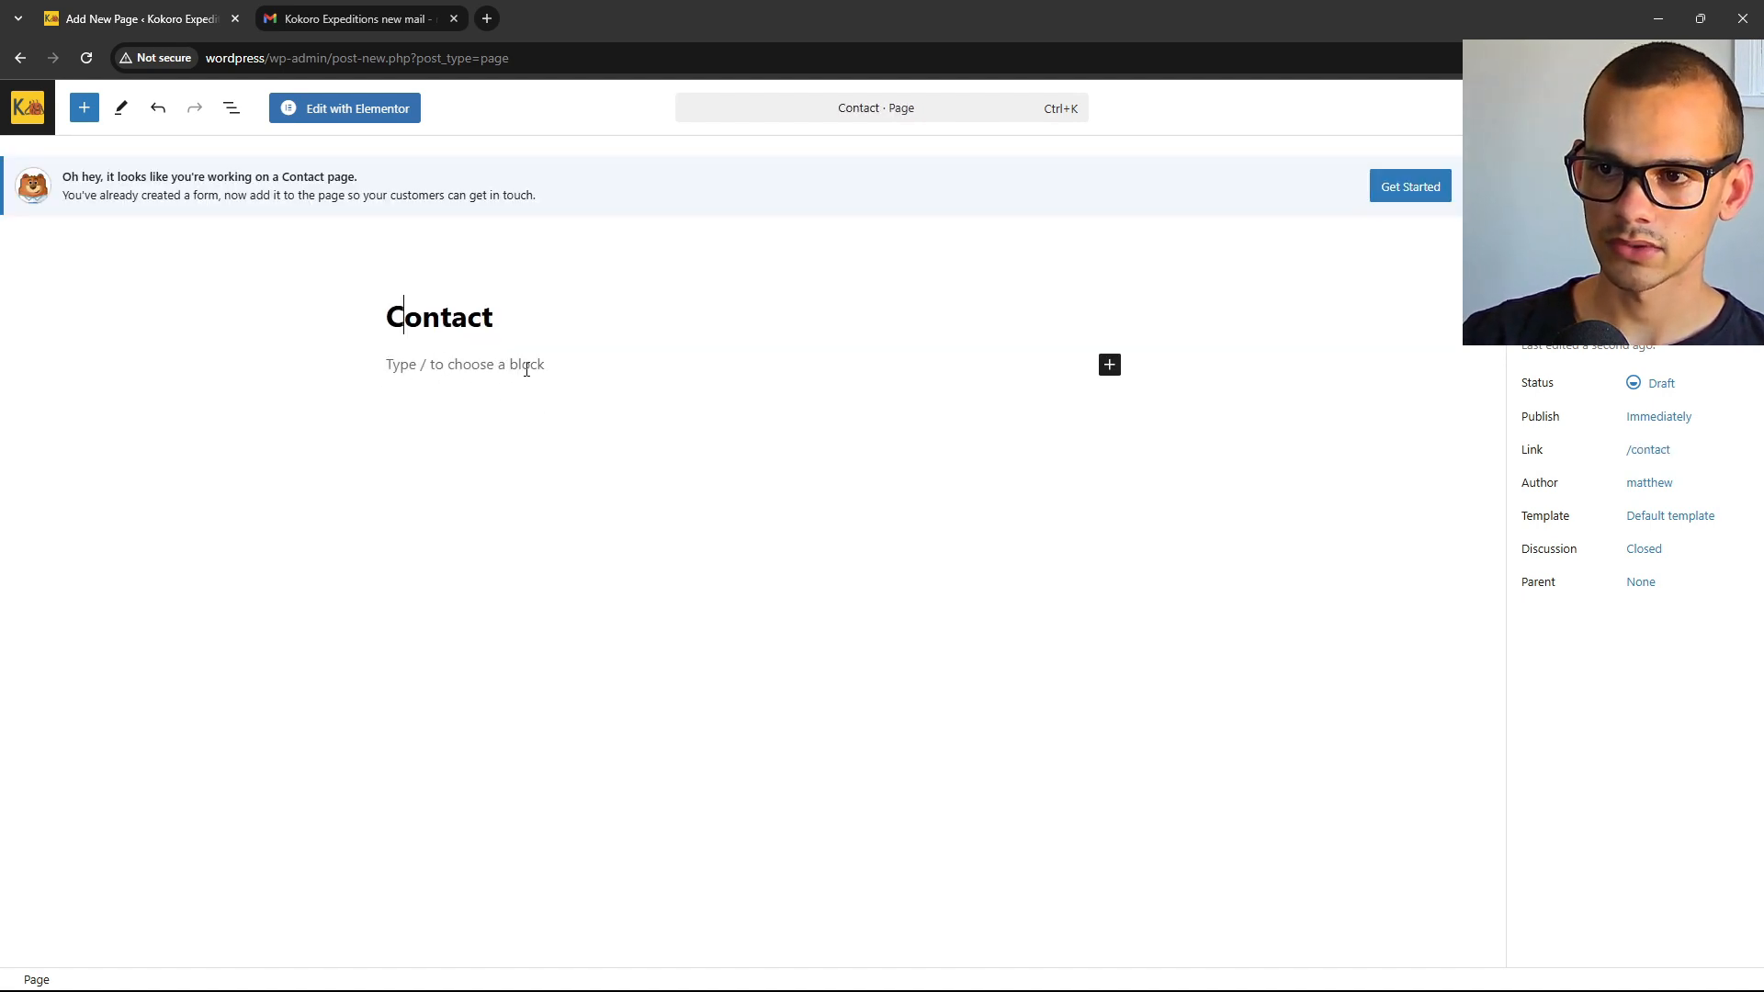
# Insert a WPForms block on the page embedding the Contact Form.
pyautogui.click(1111, 367)
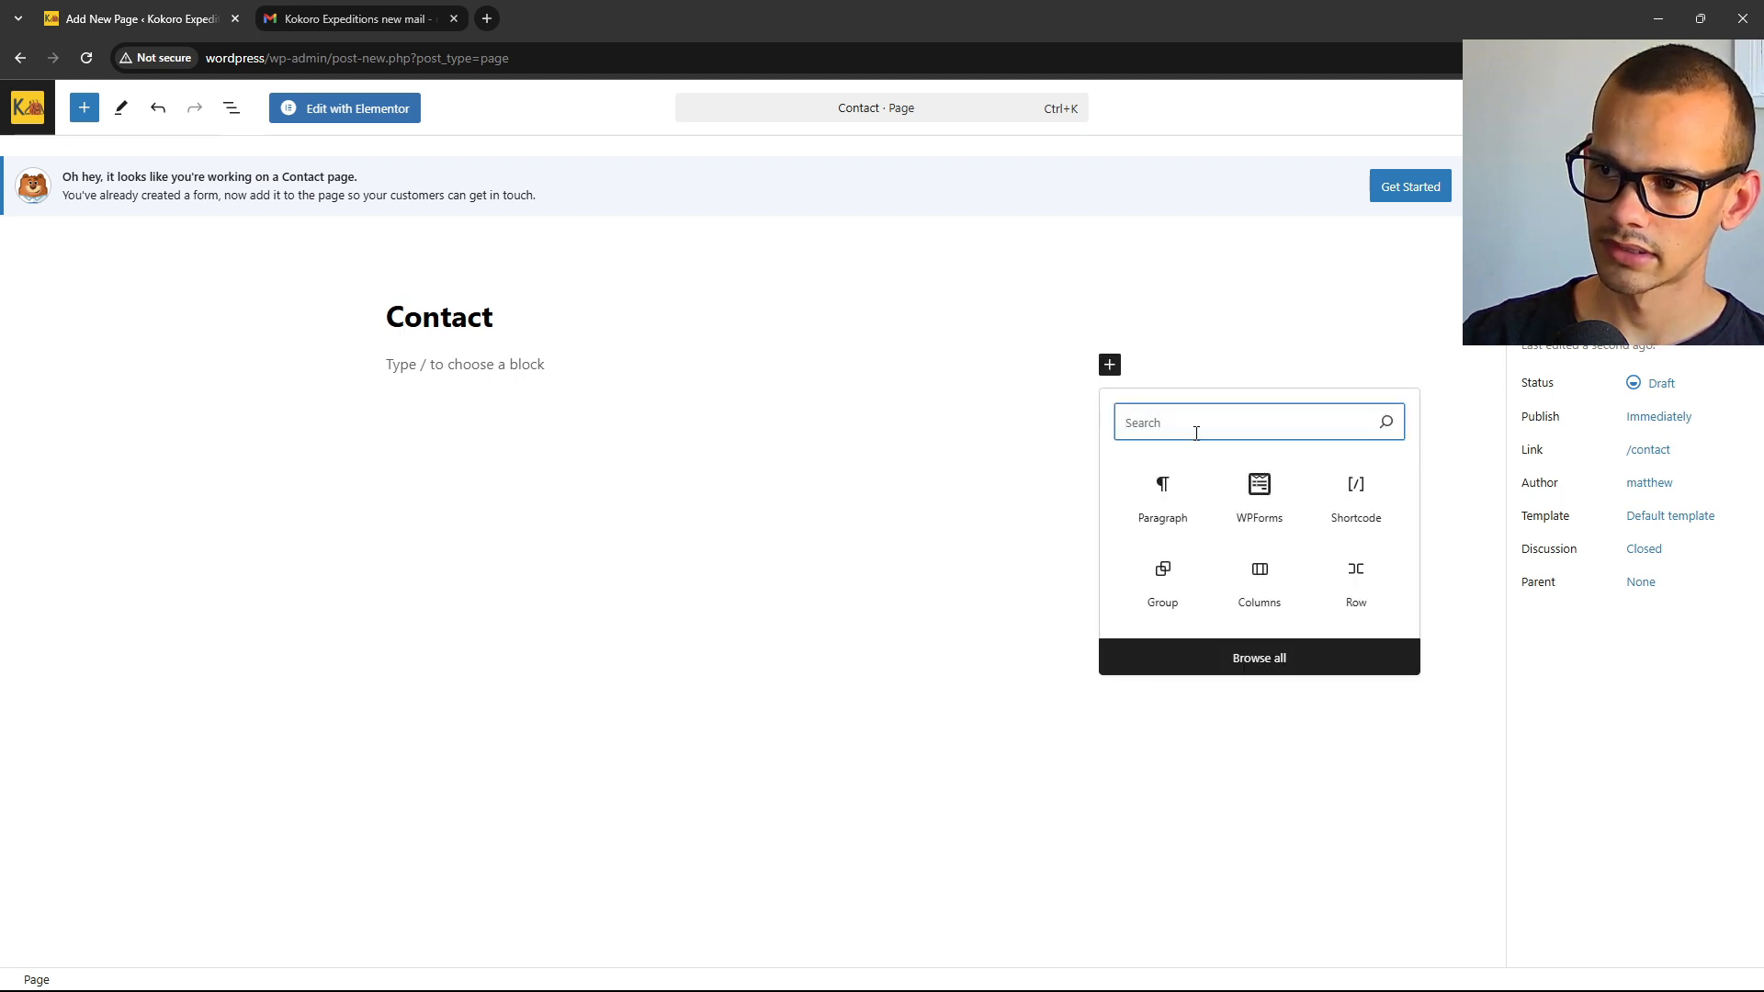
pyautogui.write('wp')
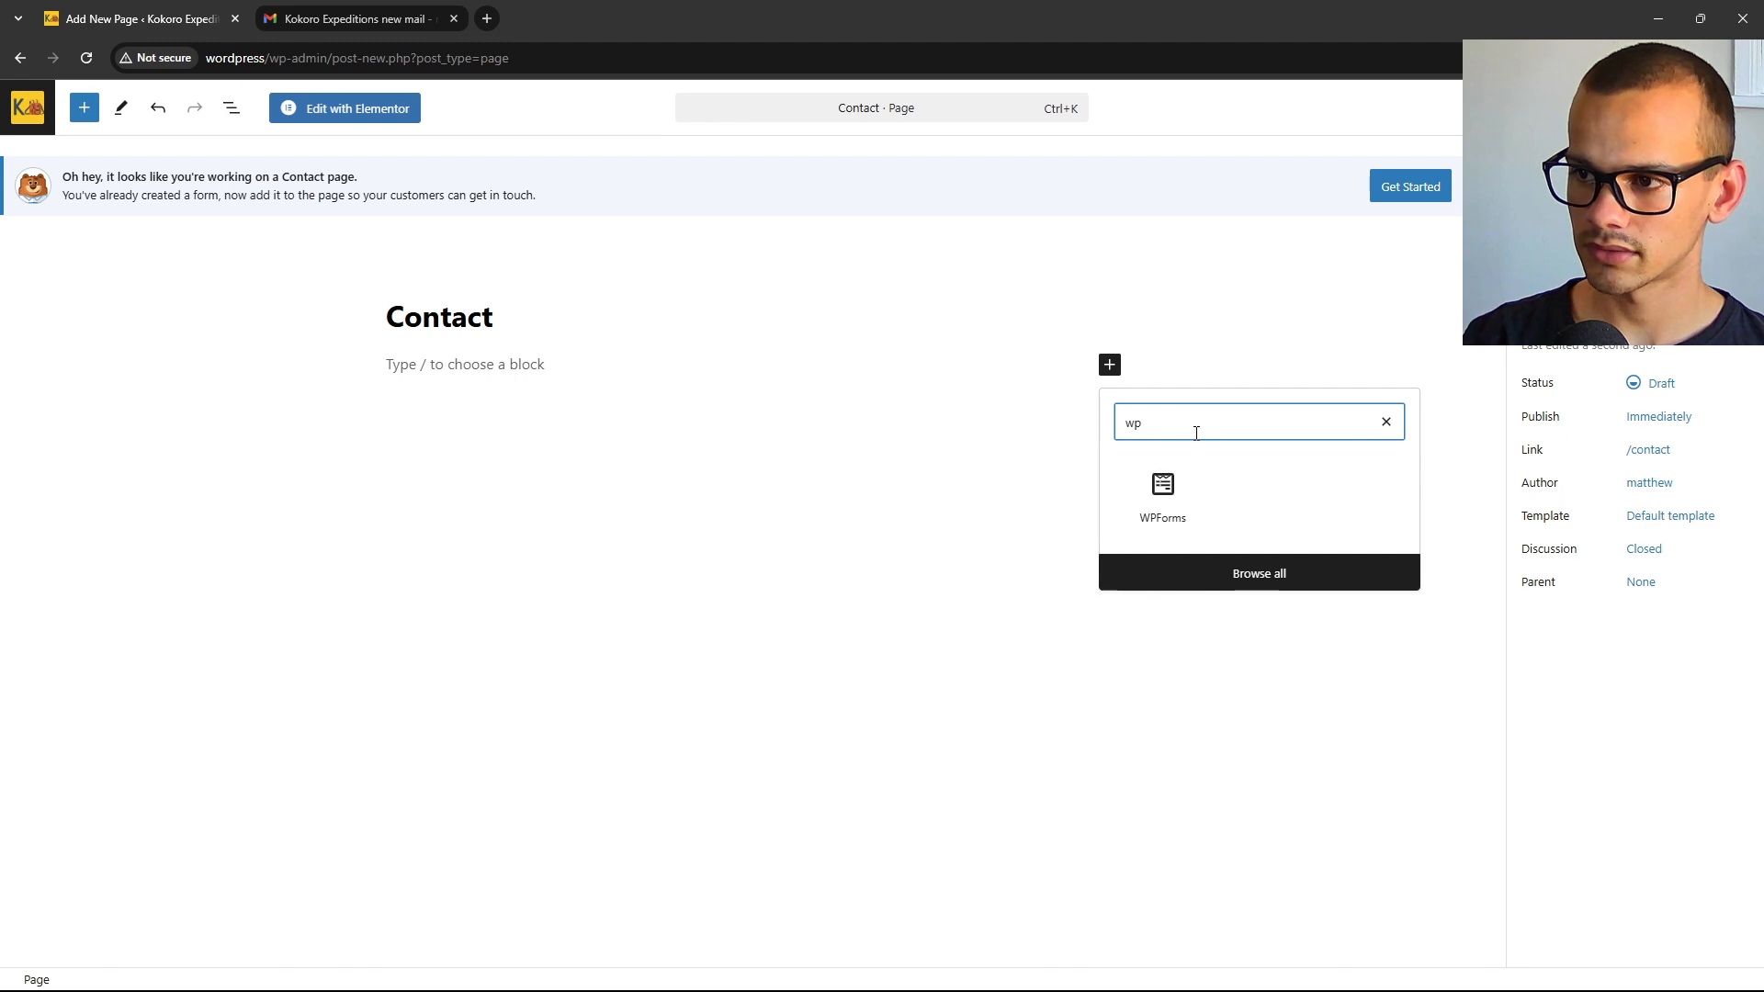
pyautogui.click(1161, 496)
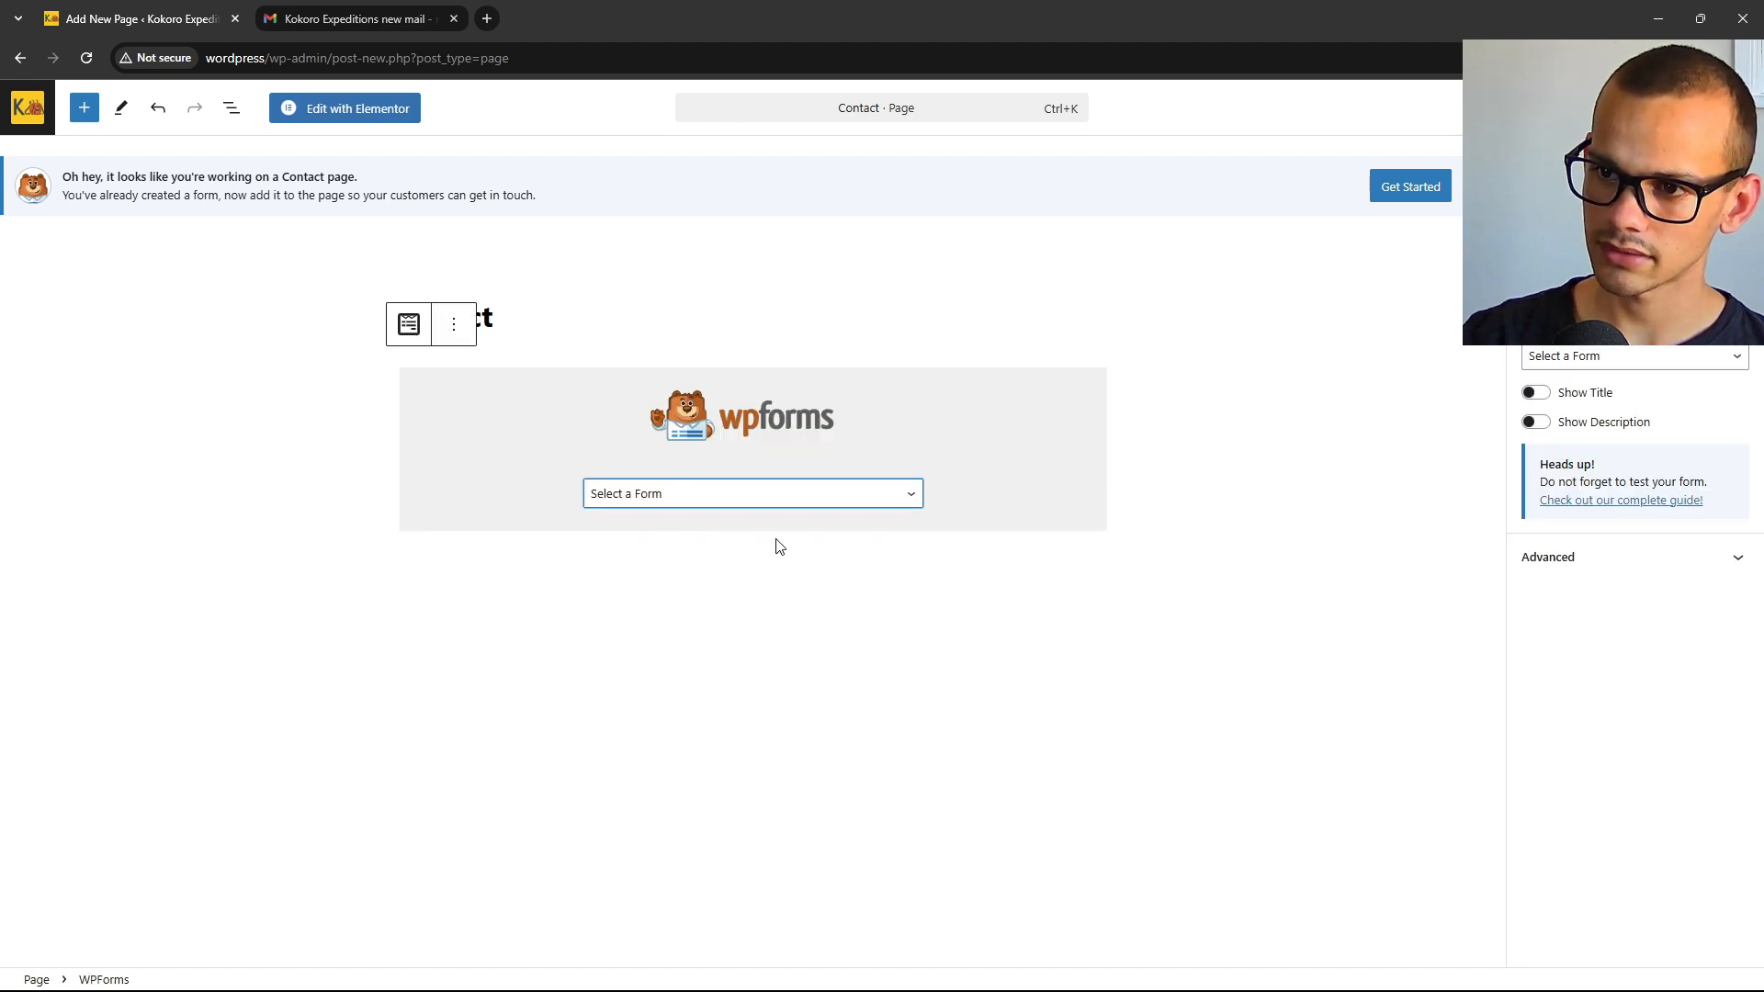
pyautogui.click(651, 494)
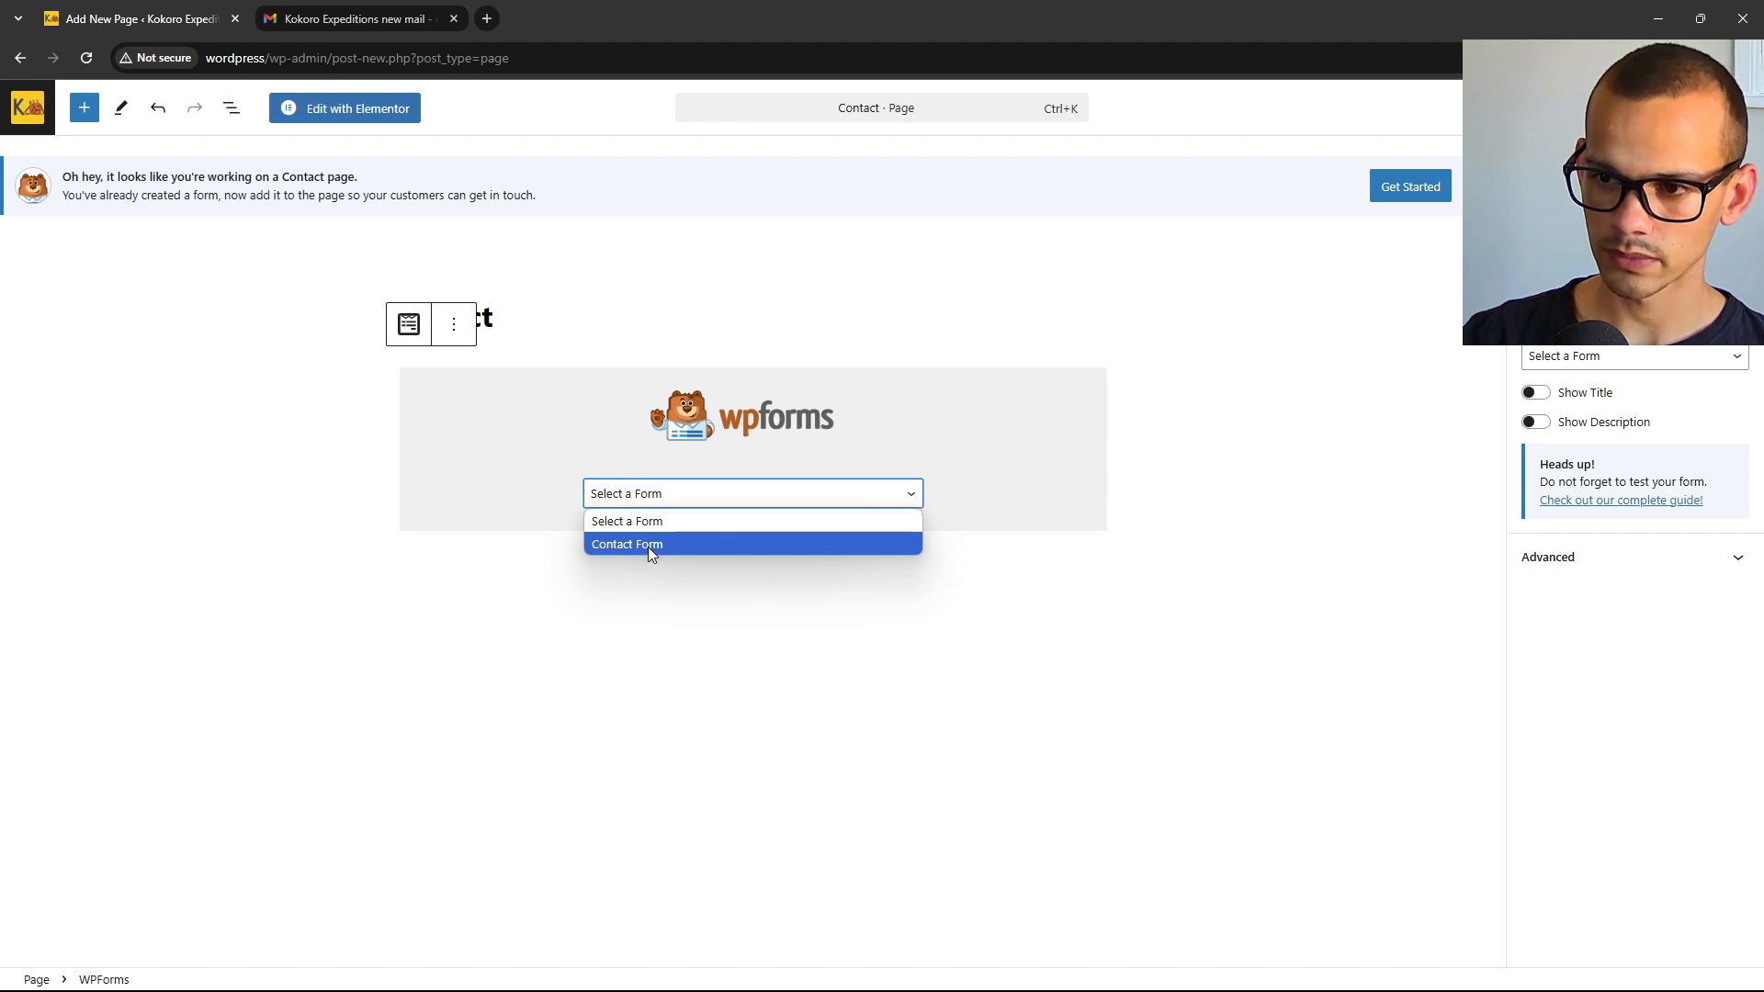
pyautogui.click(648, 548)
# Publish the Contact page and view it live.
pyautogui.click(322, 492)
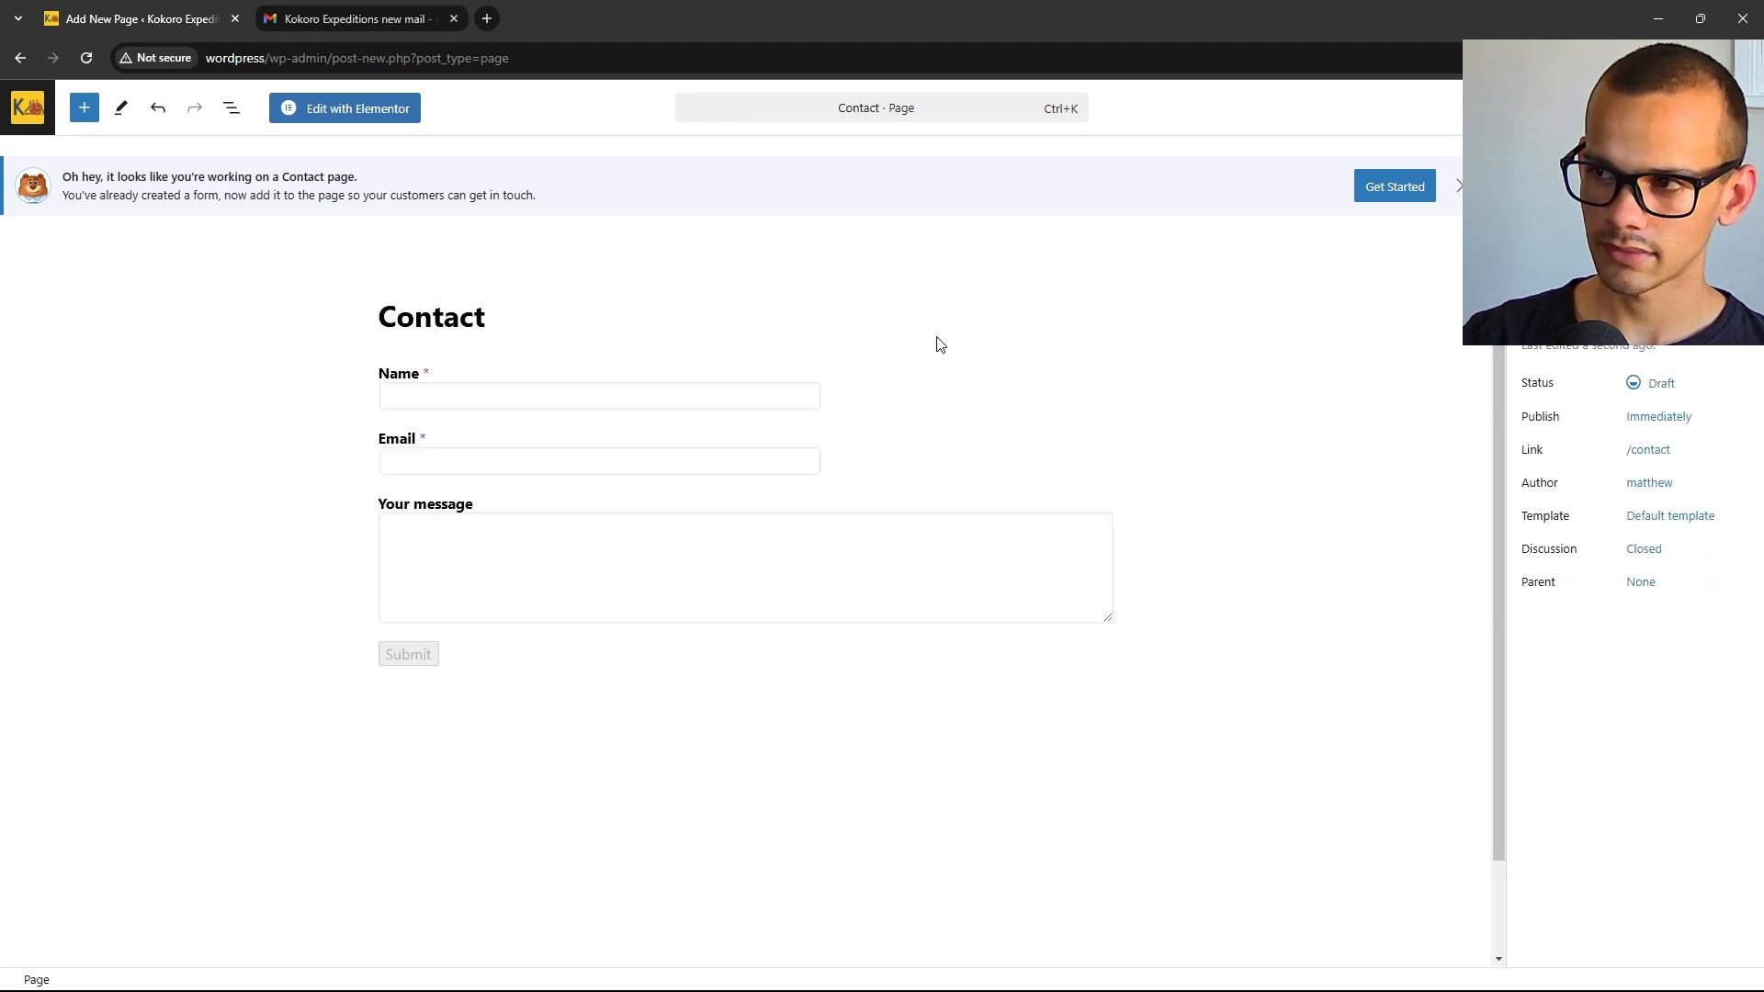
pyautogui.click(1689, 108)
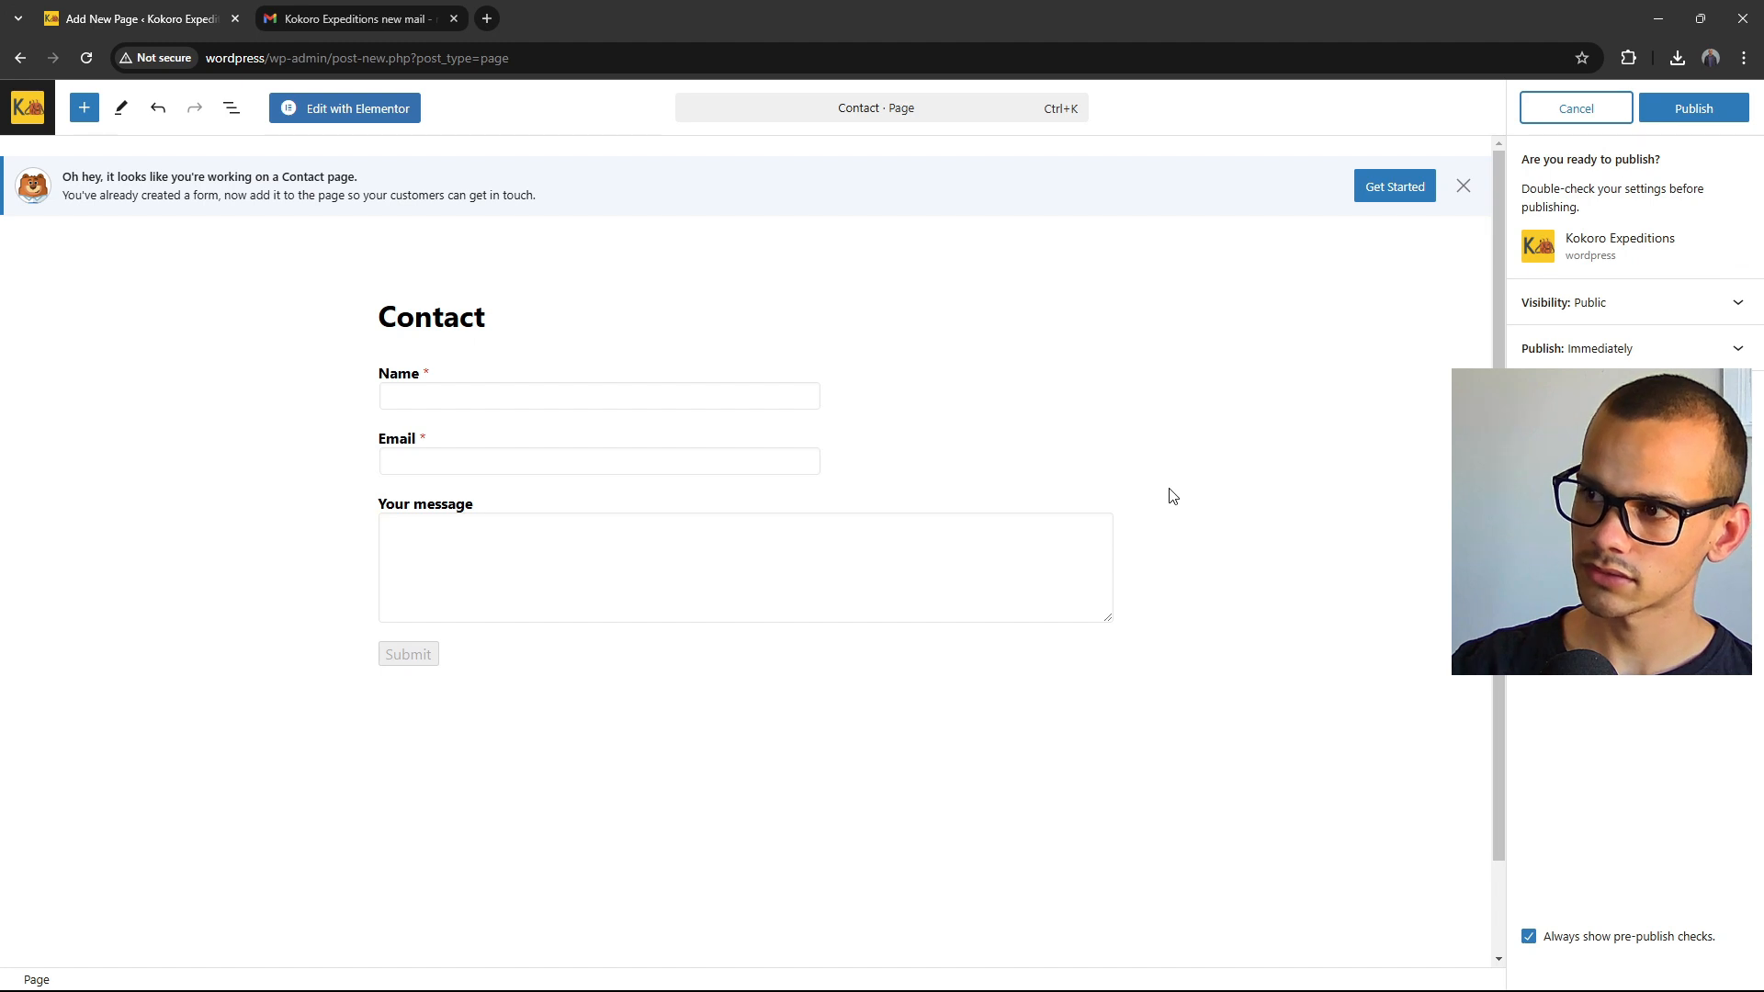
pyautogui.click(1693, 109)
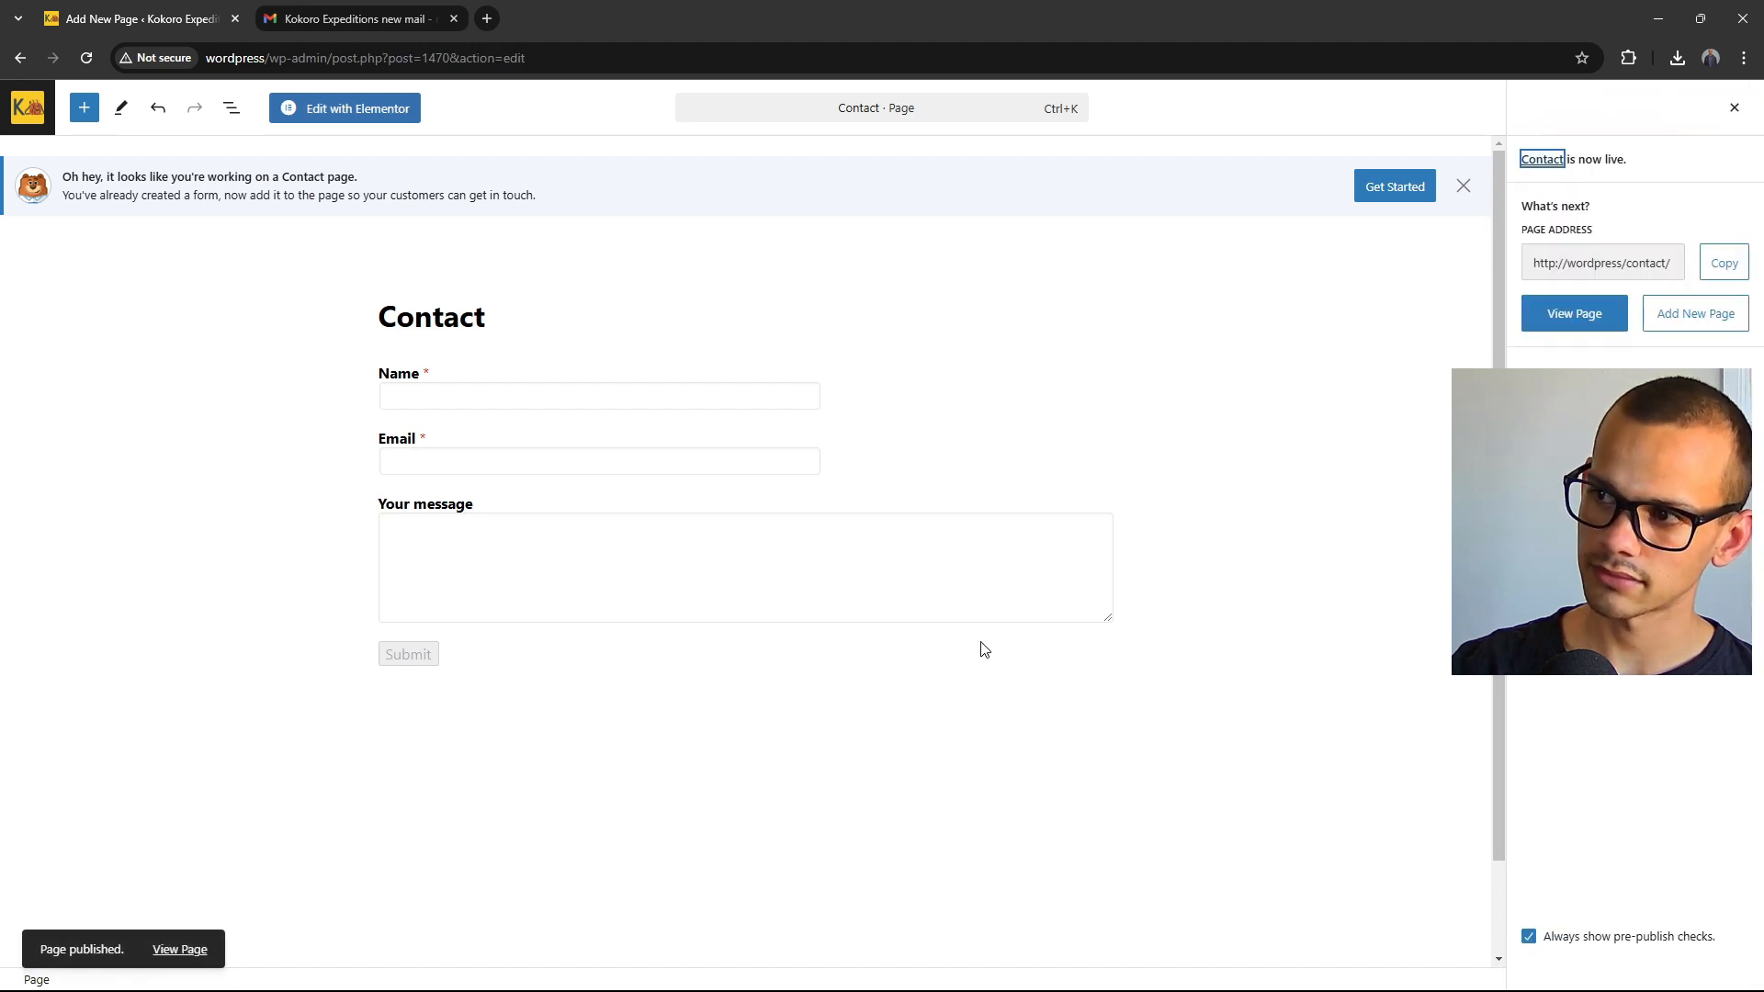
pyautogui.click(1580, 318)
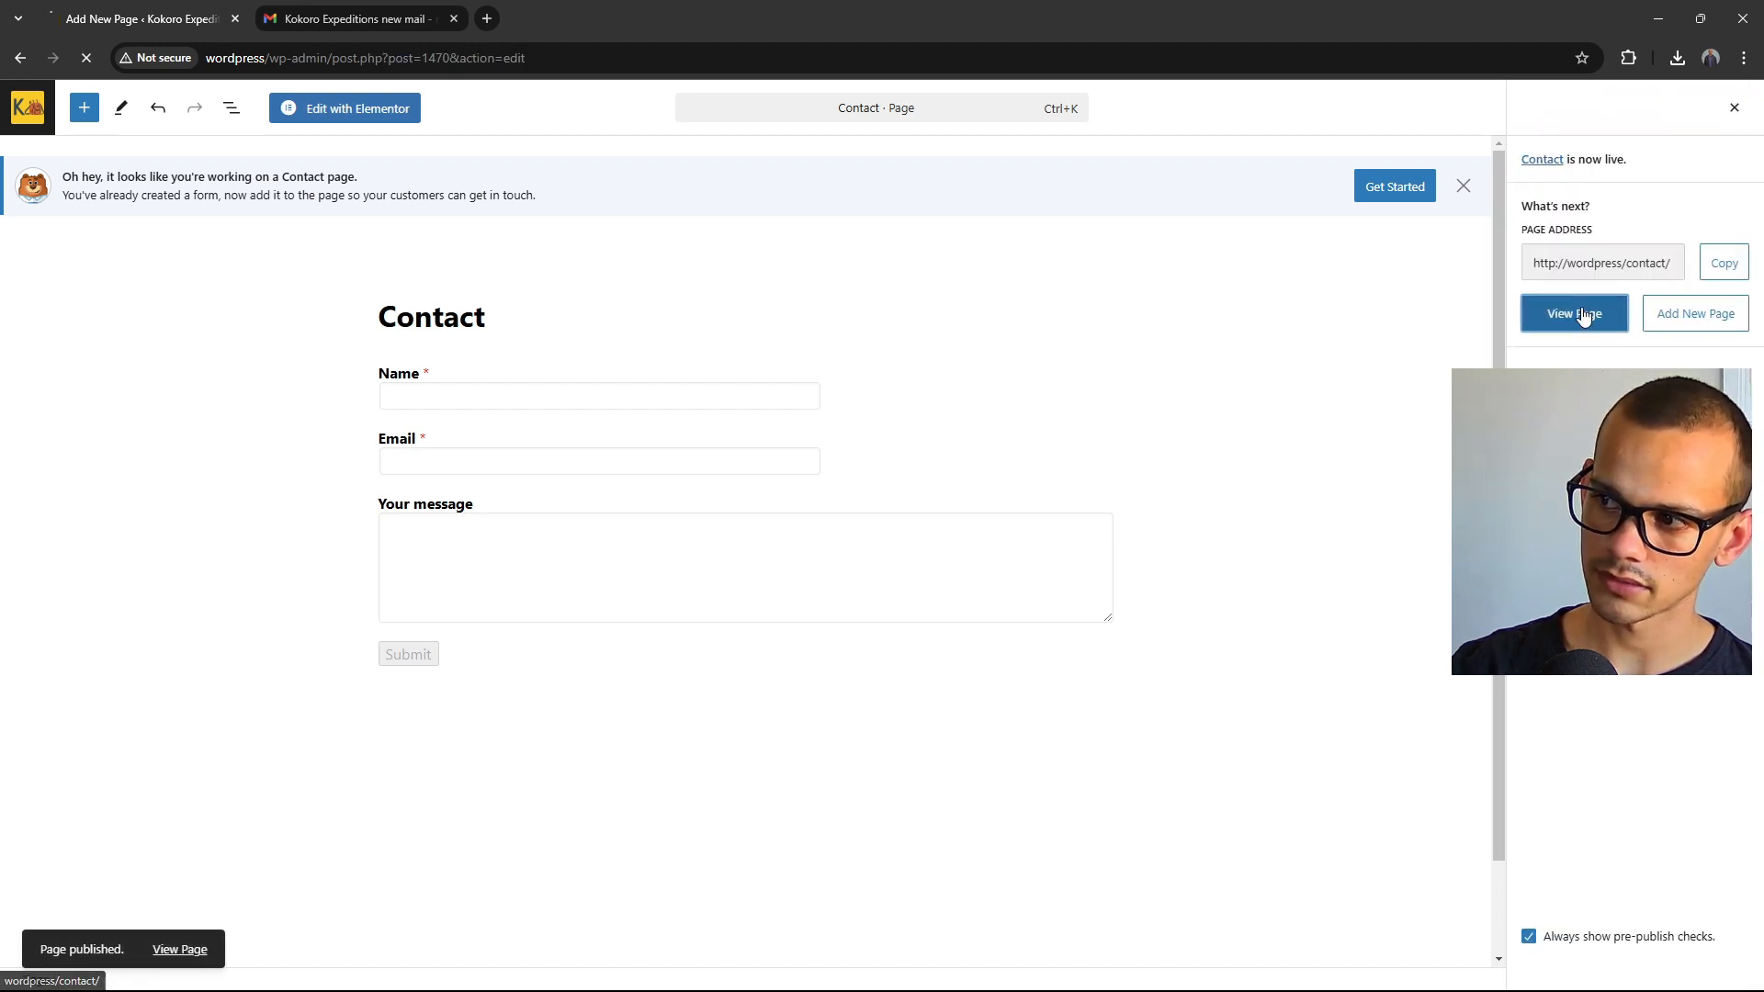